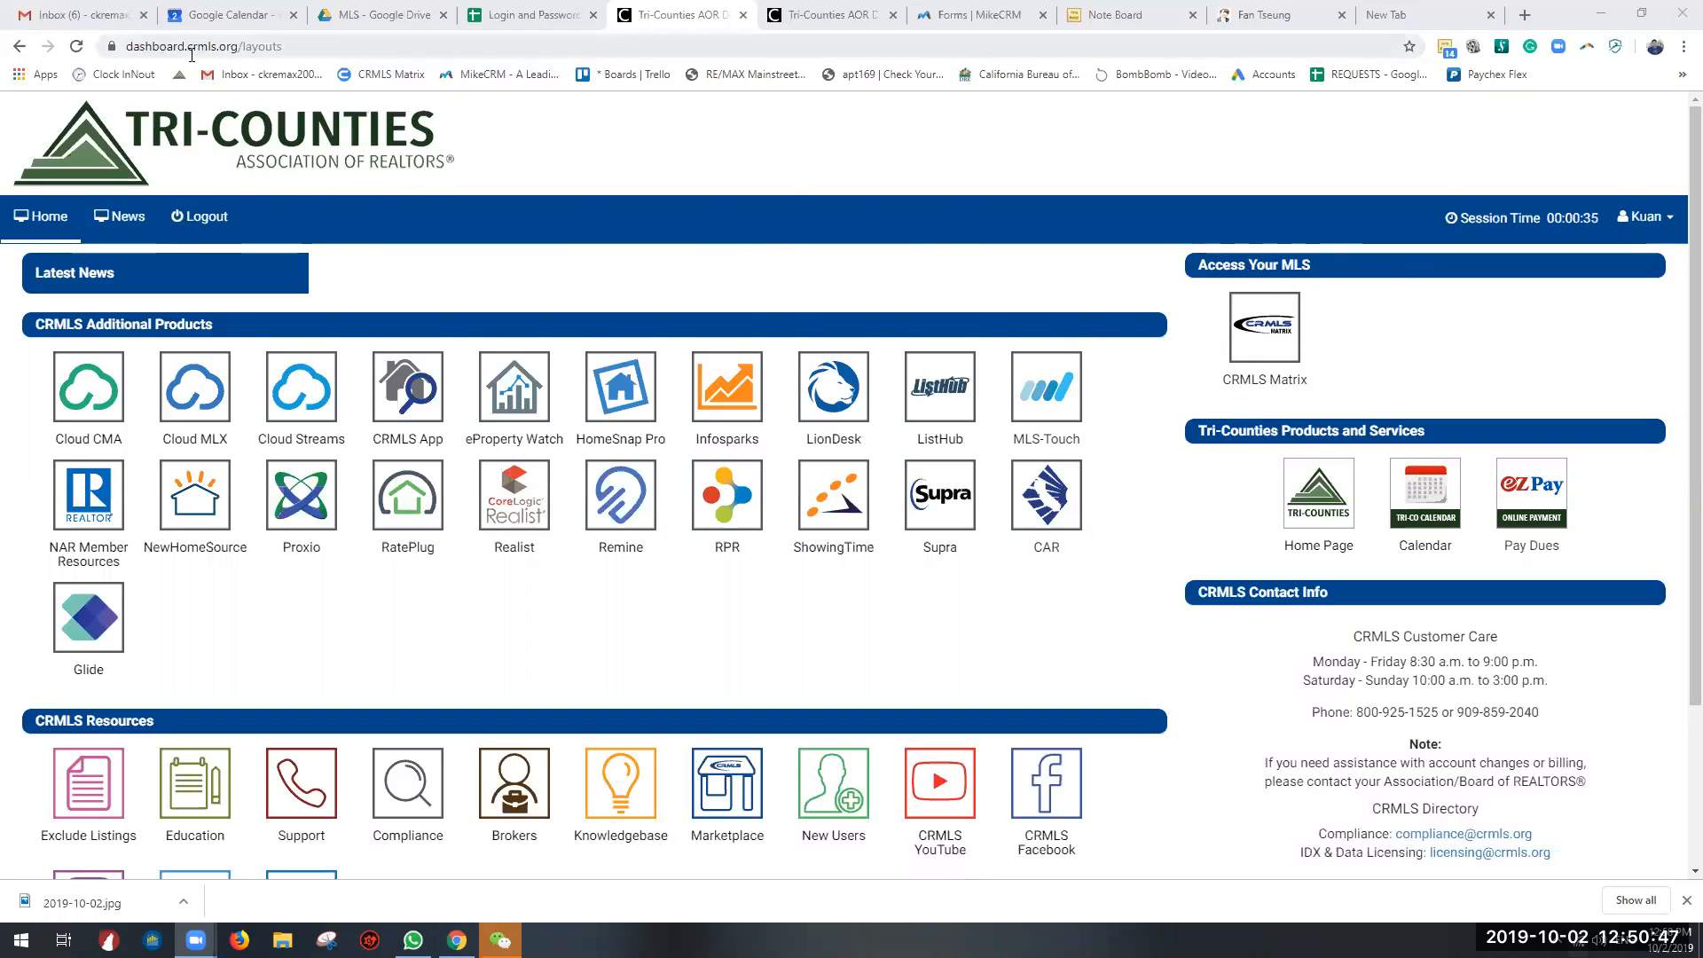
# Step: Open CRMLS Matrix from the Tri-Counties dashboard and postpone reading the news announcement
pyautogui.moveTo(185, 44); pyautogui.dragTo(278, 46)
pyautogui.click(245, 45)
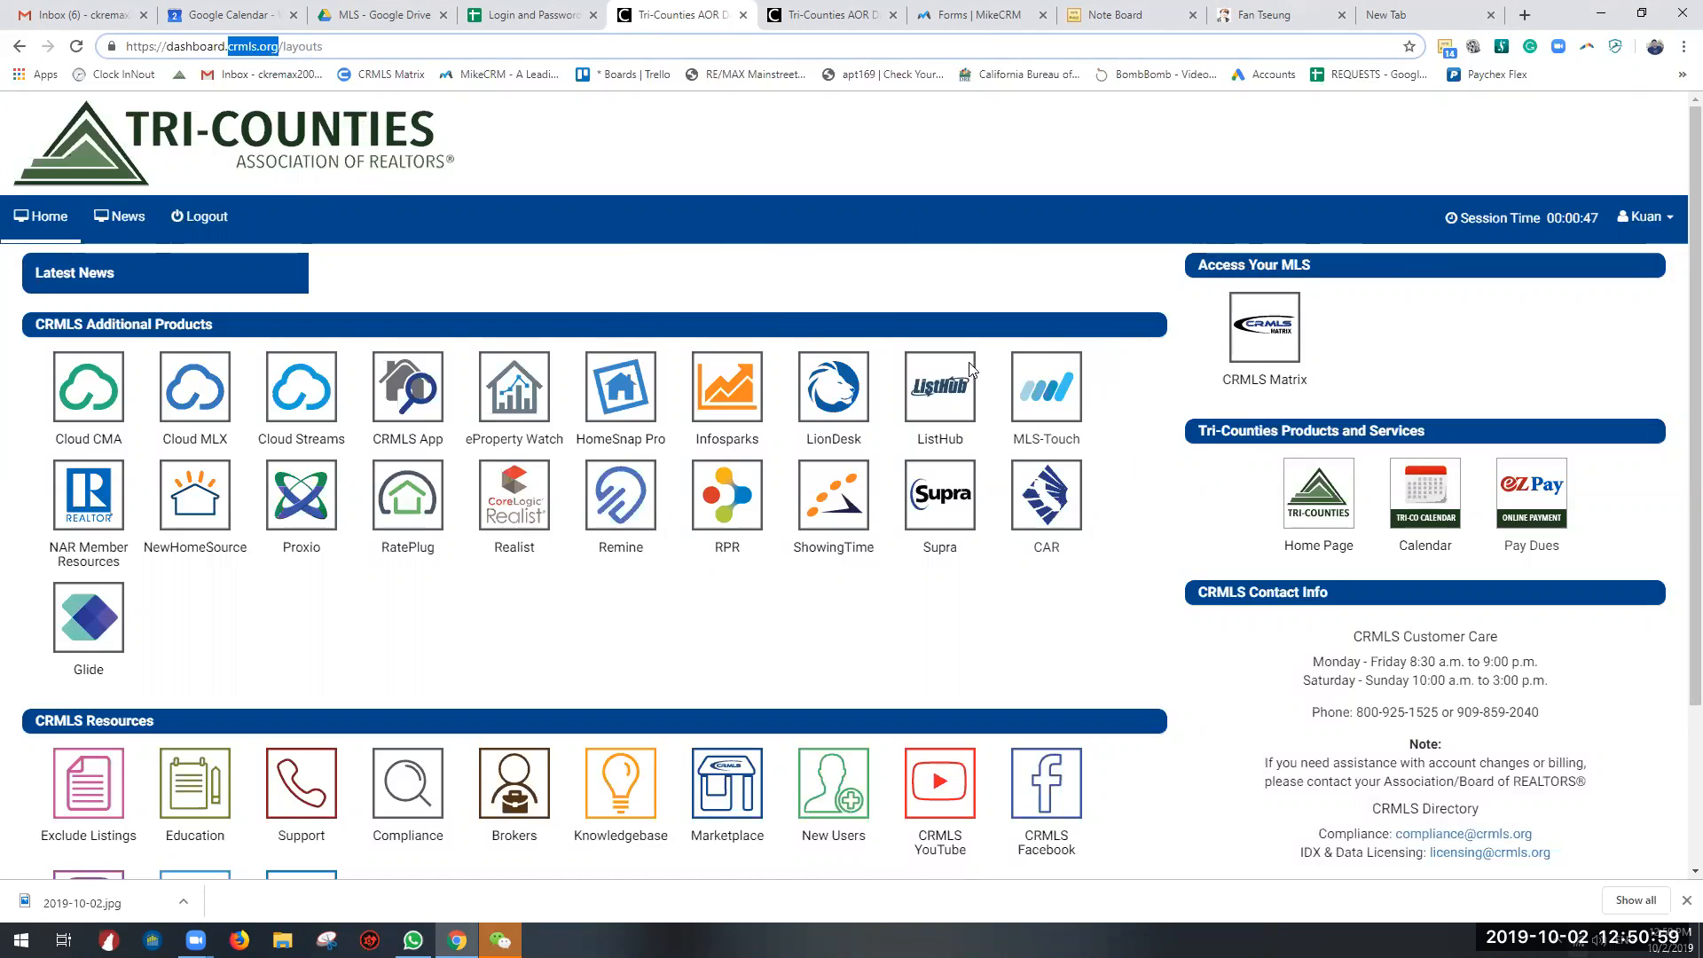
pyautogui.click(1271, 338)
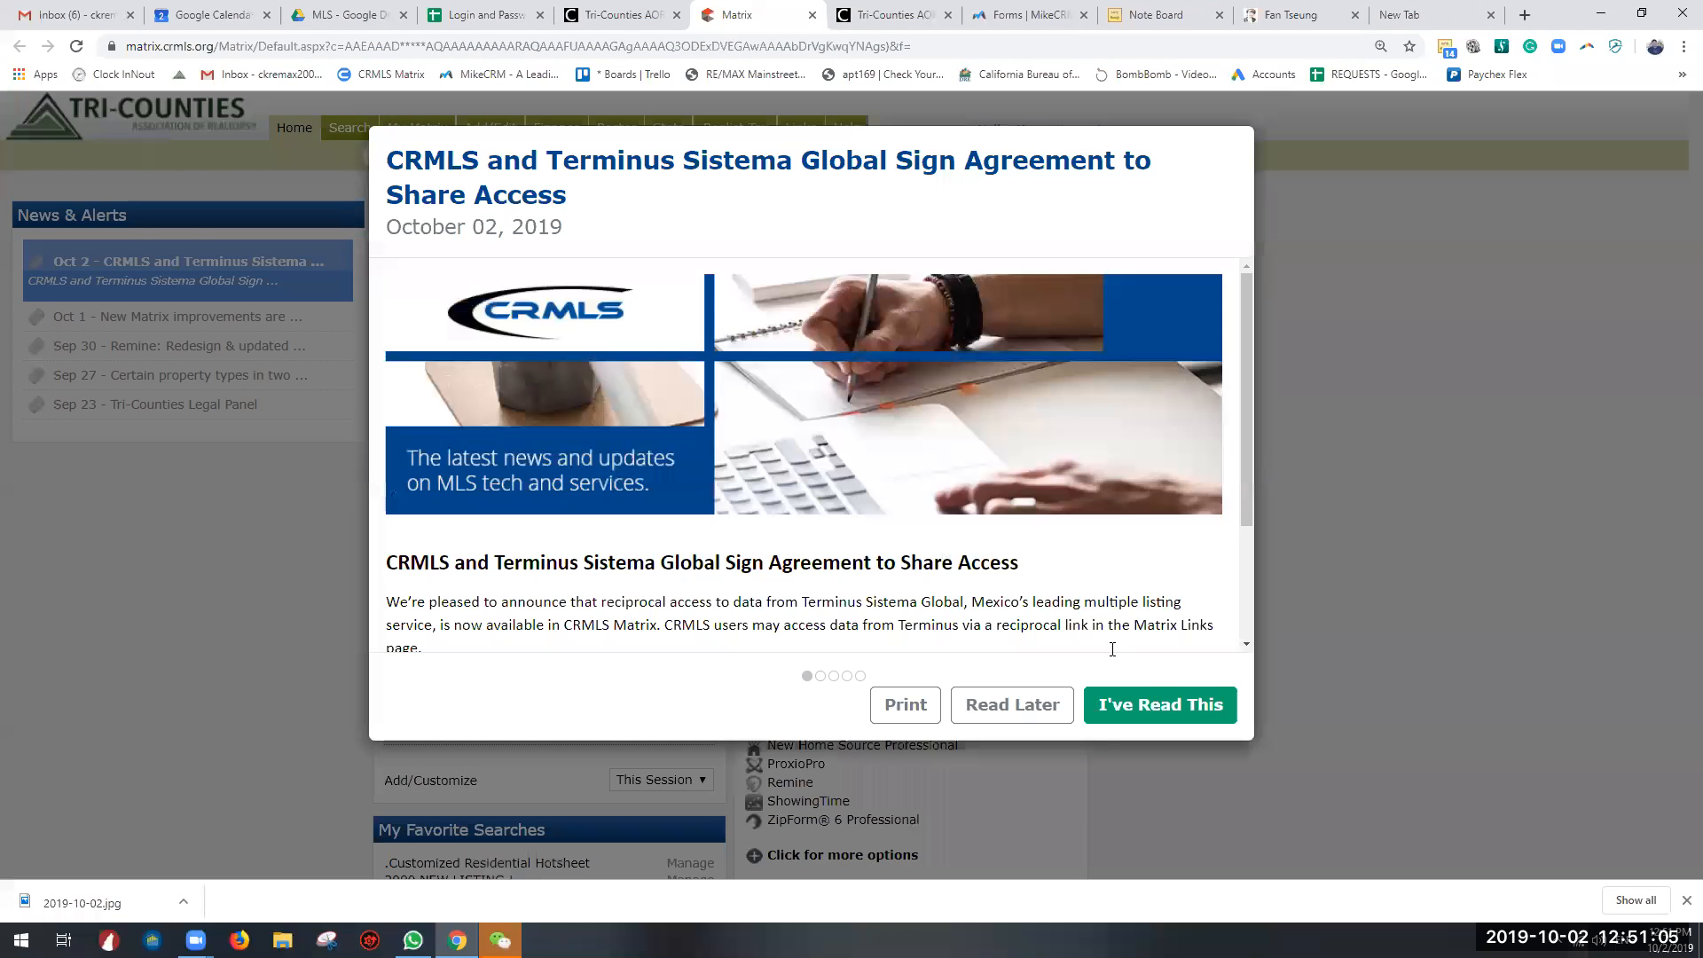
pyautogui.click(999, 707)
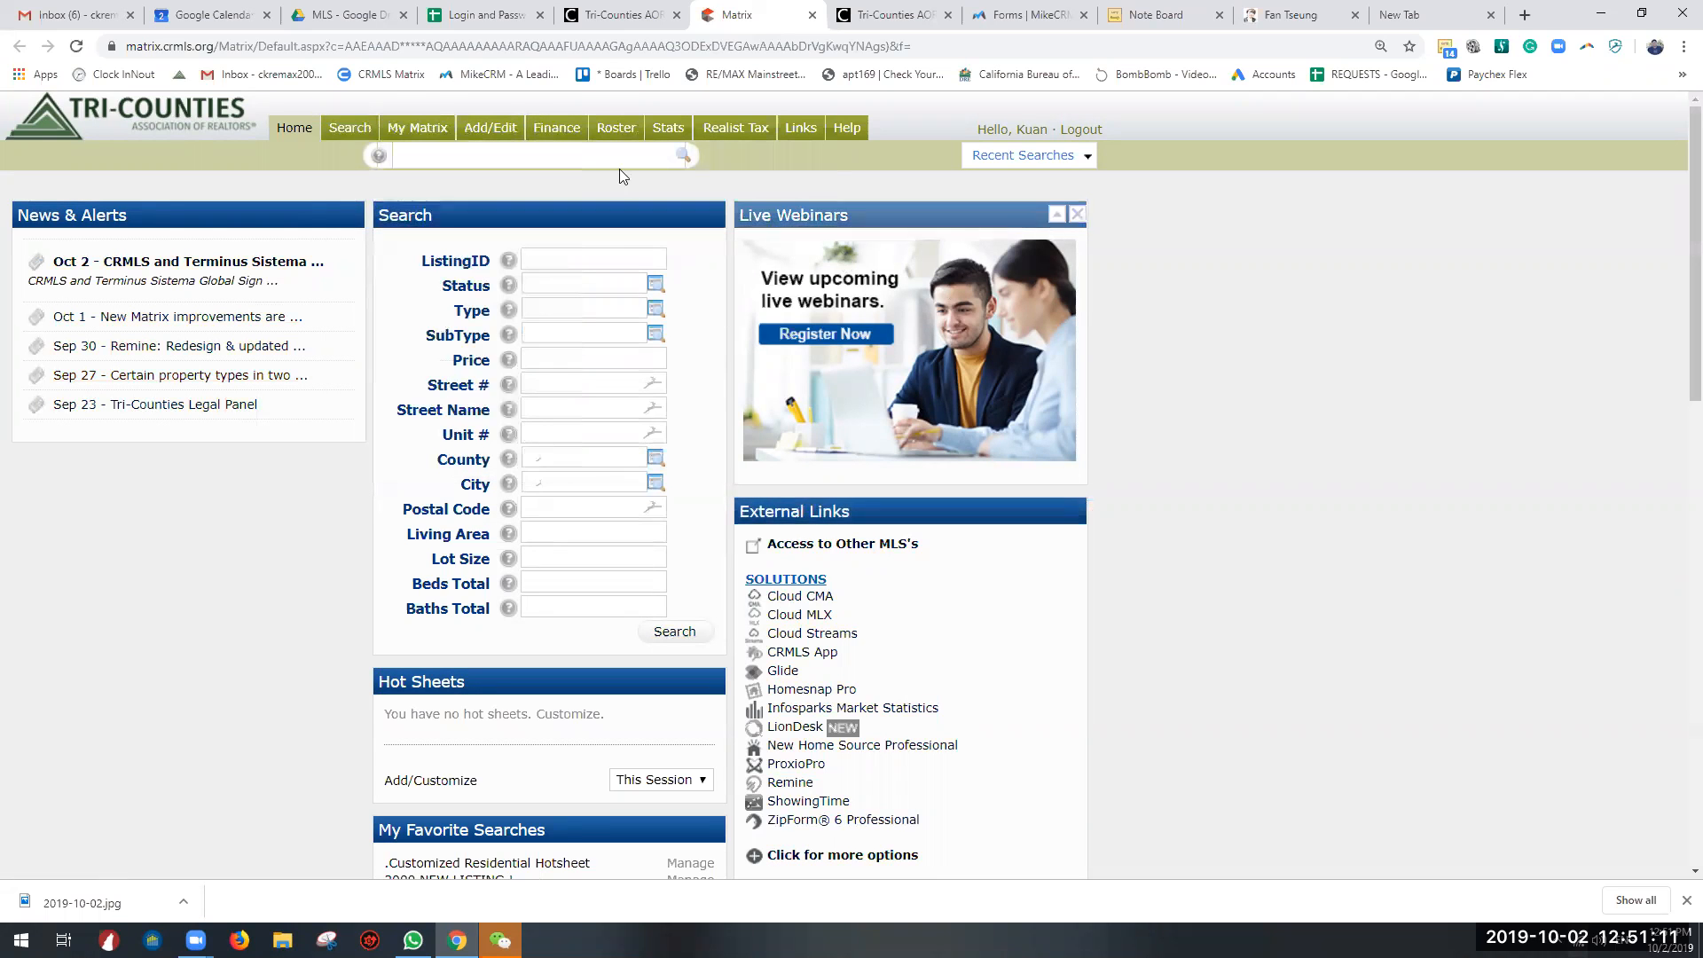
# Step: Open the detailed search form for residential properties
pyautogui.moveTo(346, 131)
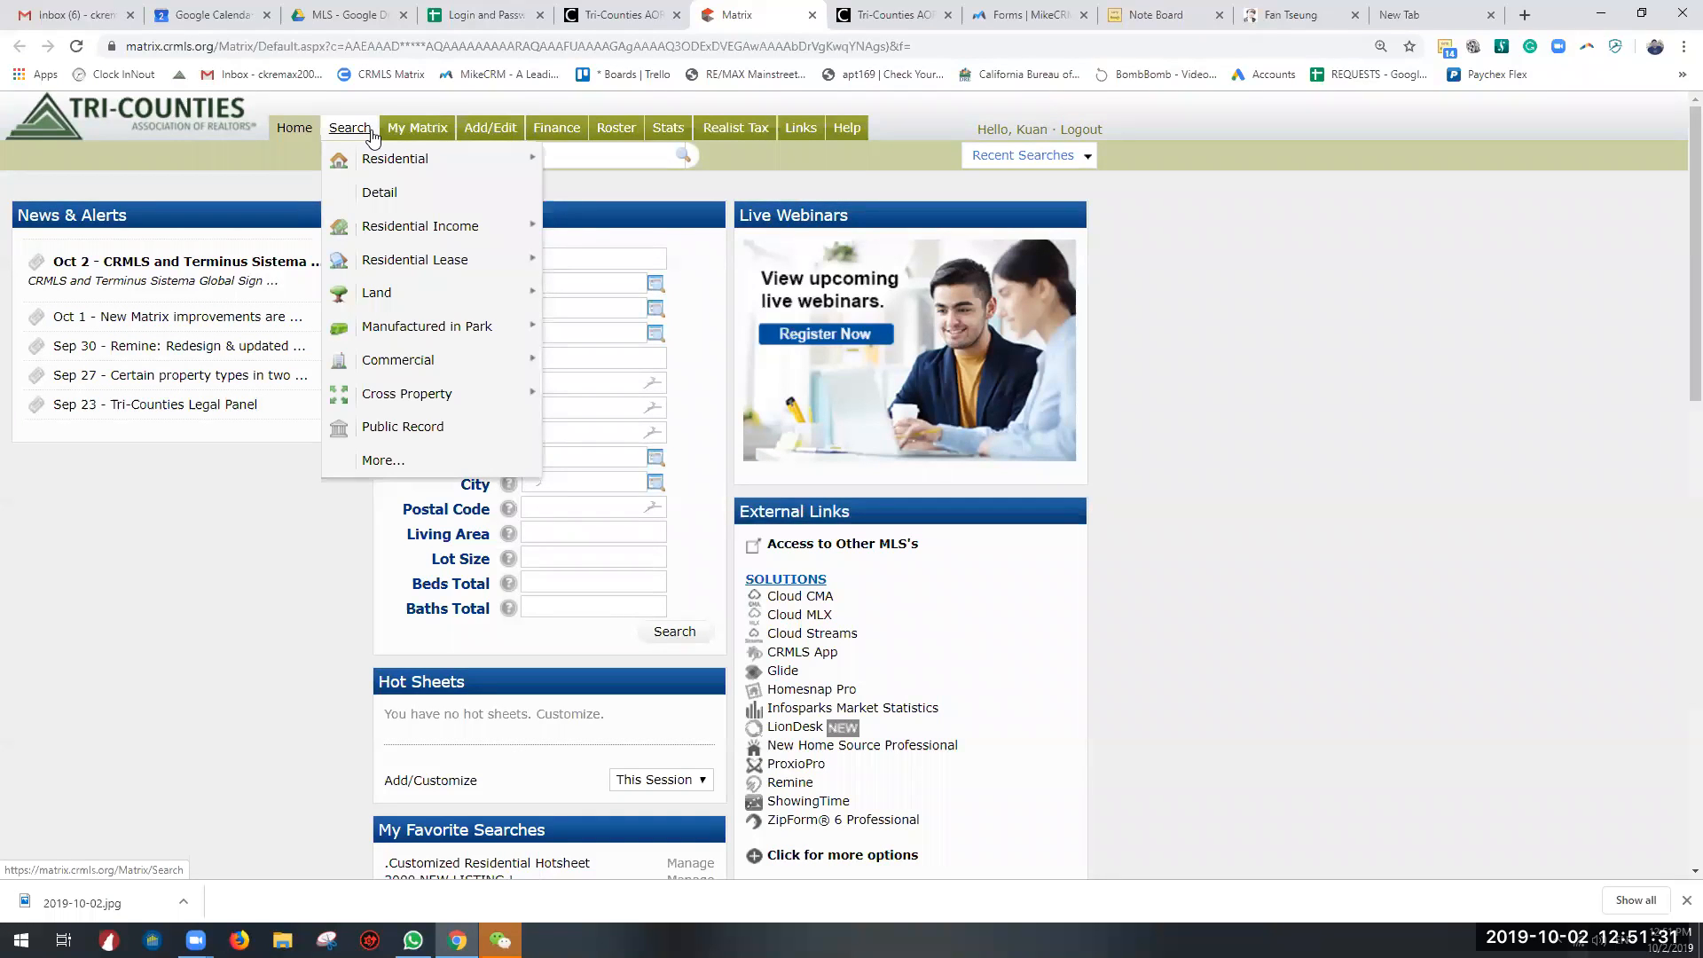
pyautogui.moveTo(408, 294)
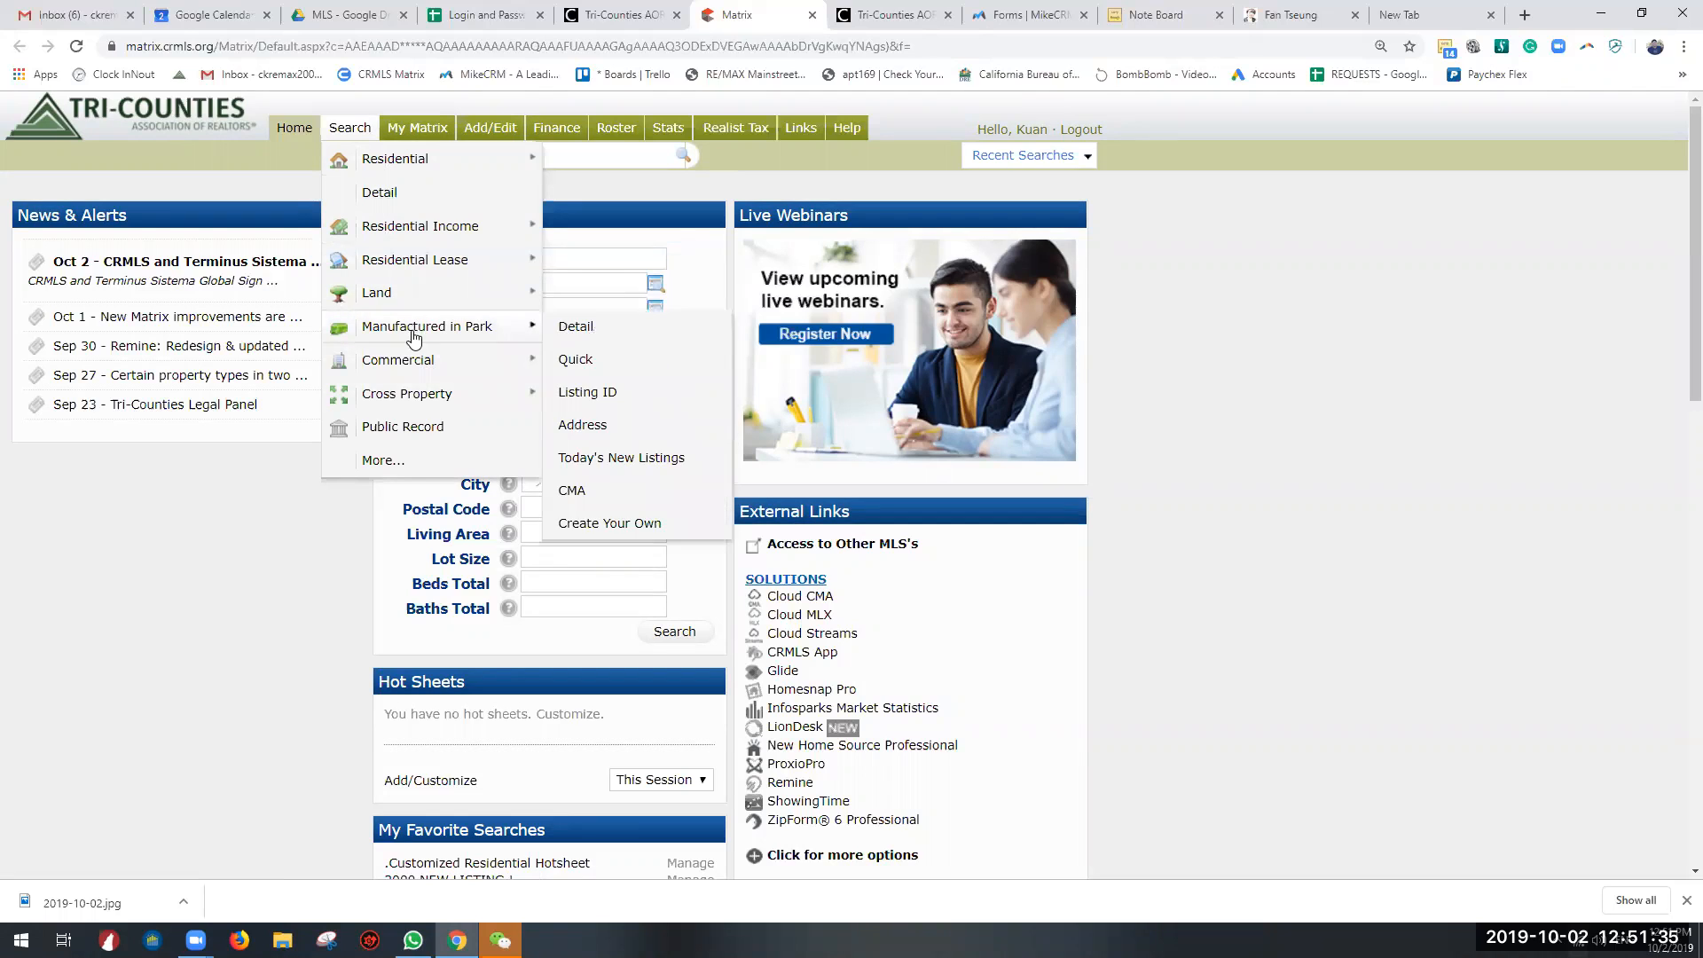
pyautogui.moveTo(368, 341)
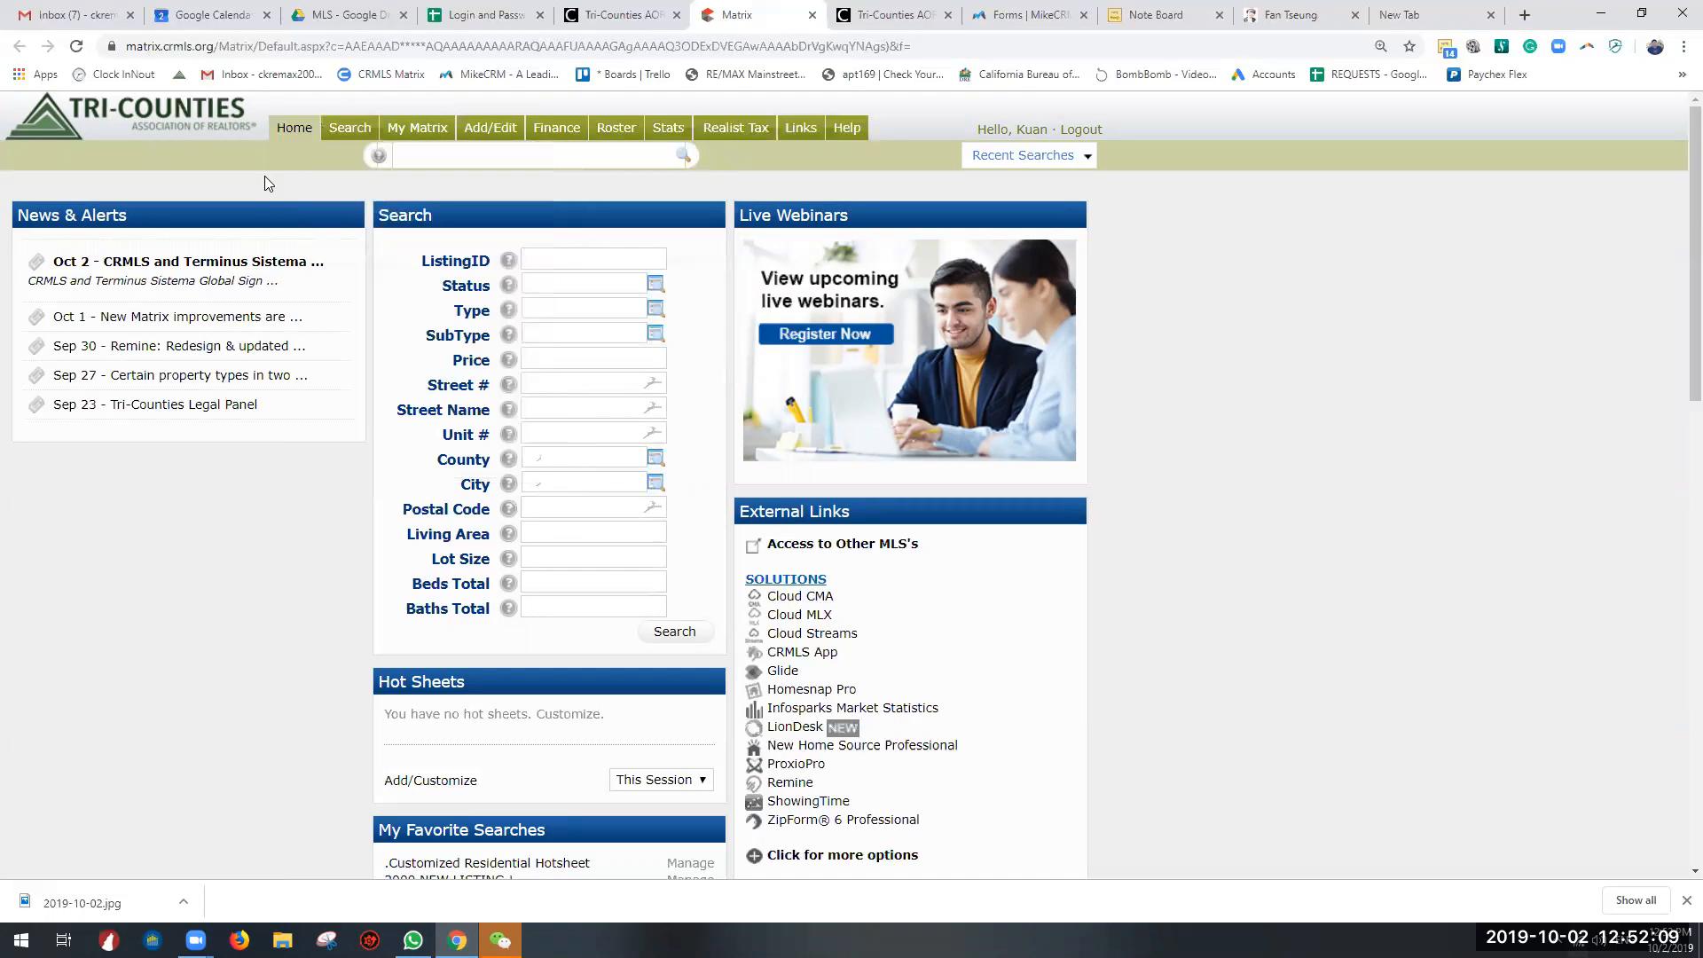
pyautogui.moveTo(510, 161)
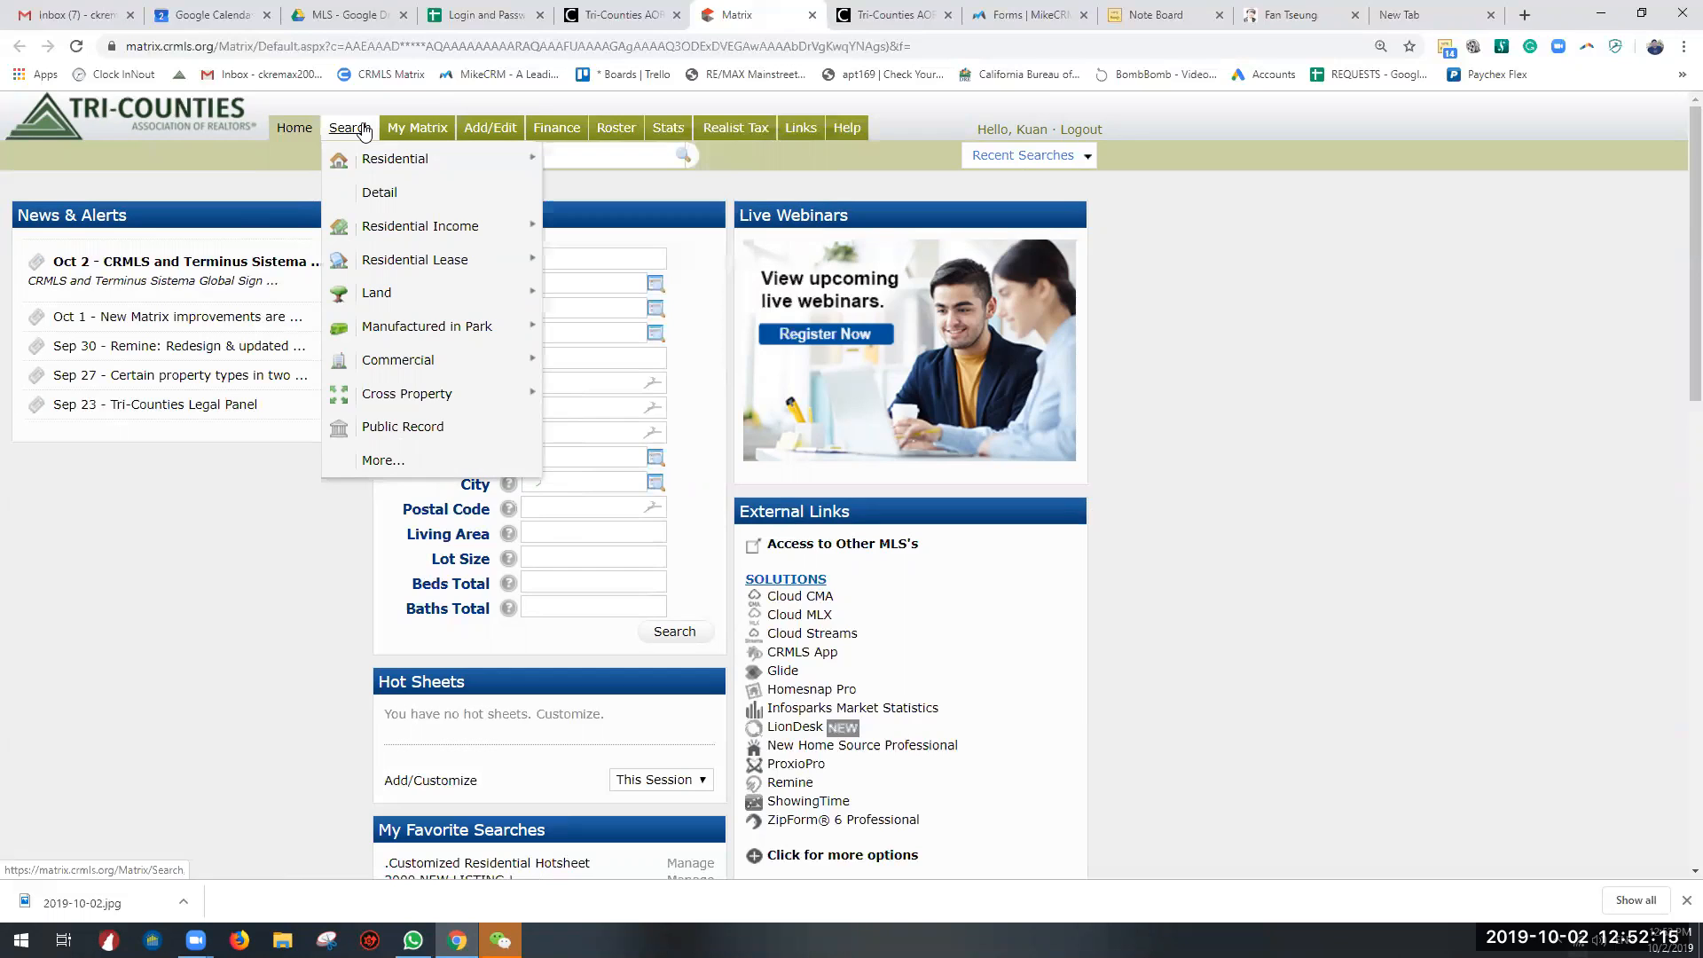
pyautogui.moveTo(380, 258)
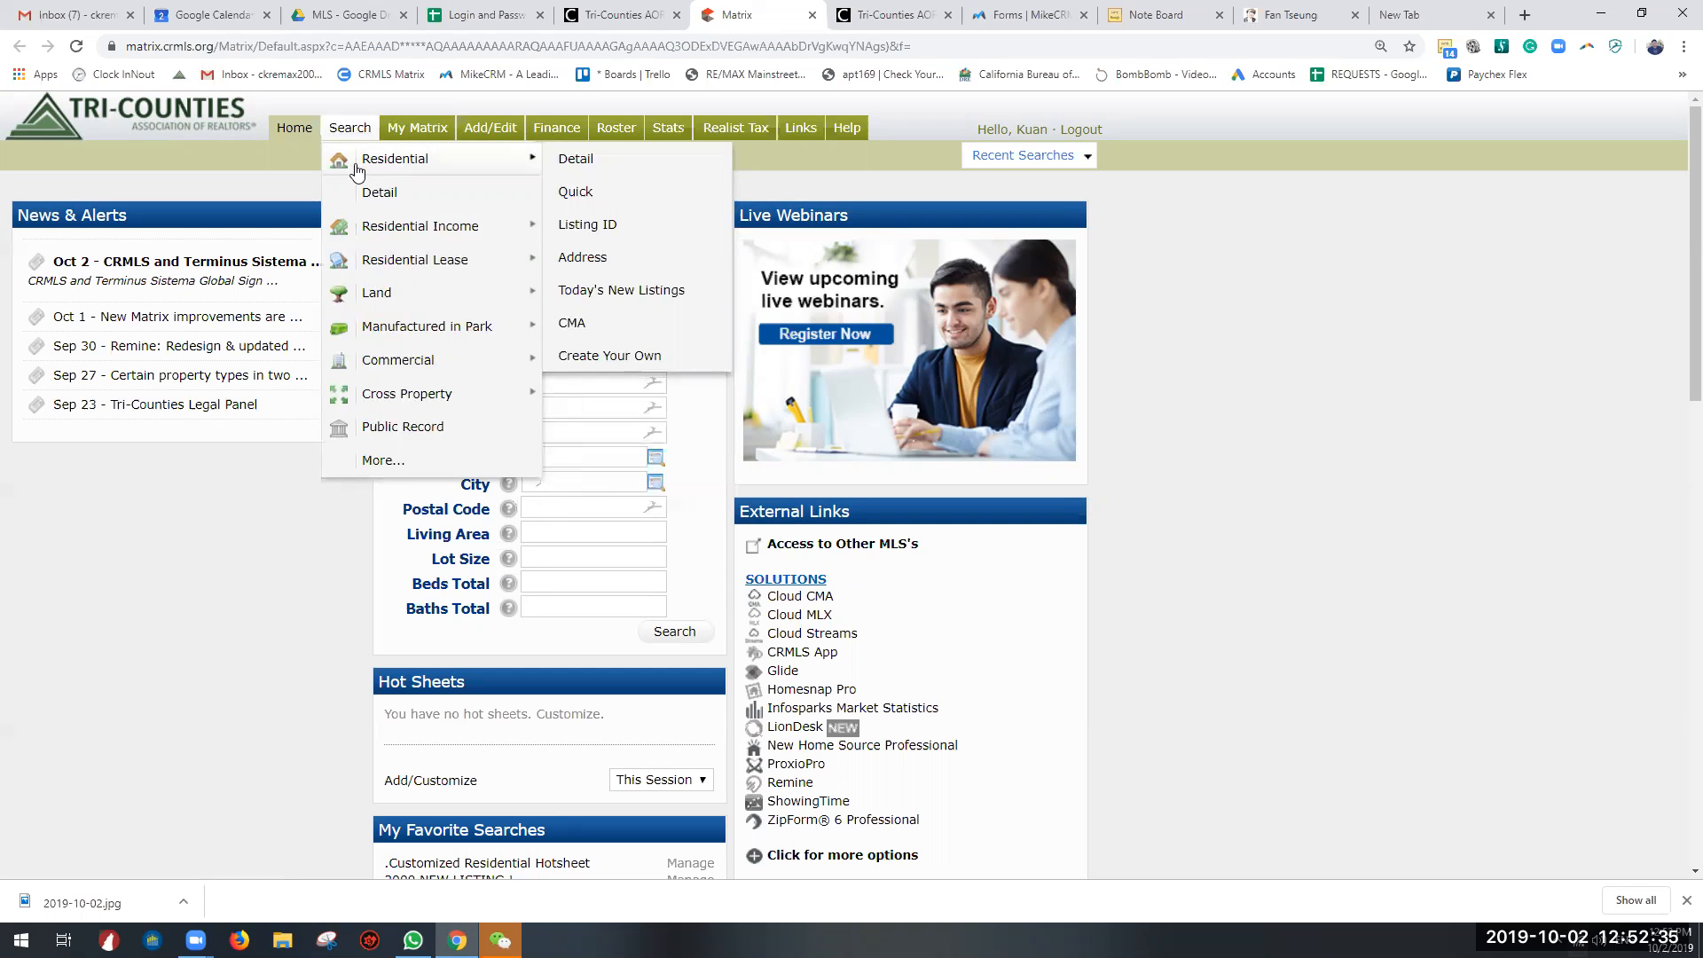
pyautogui.click(574, 162)
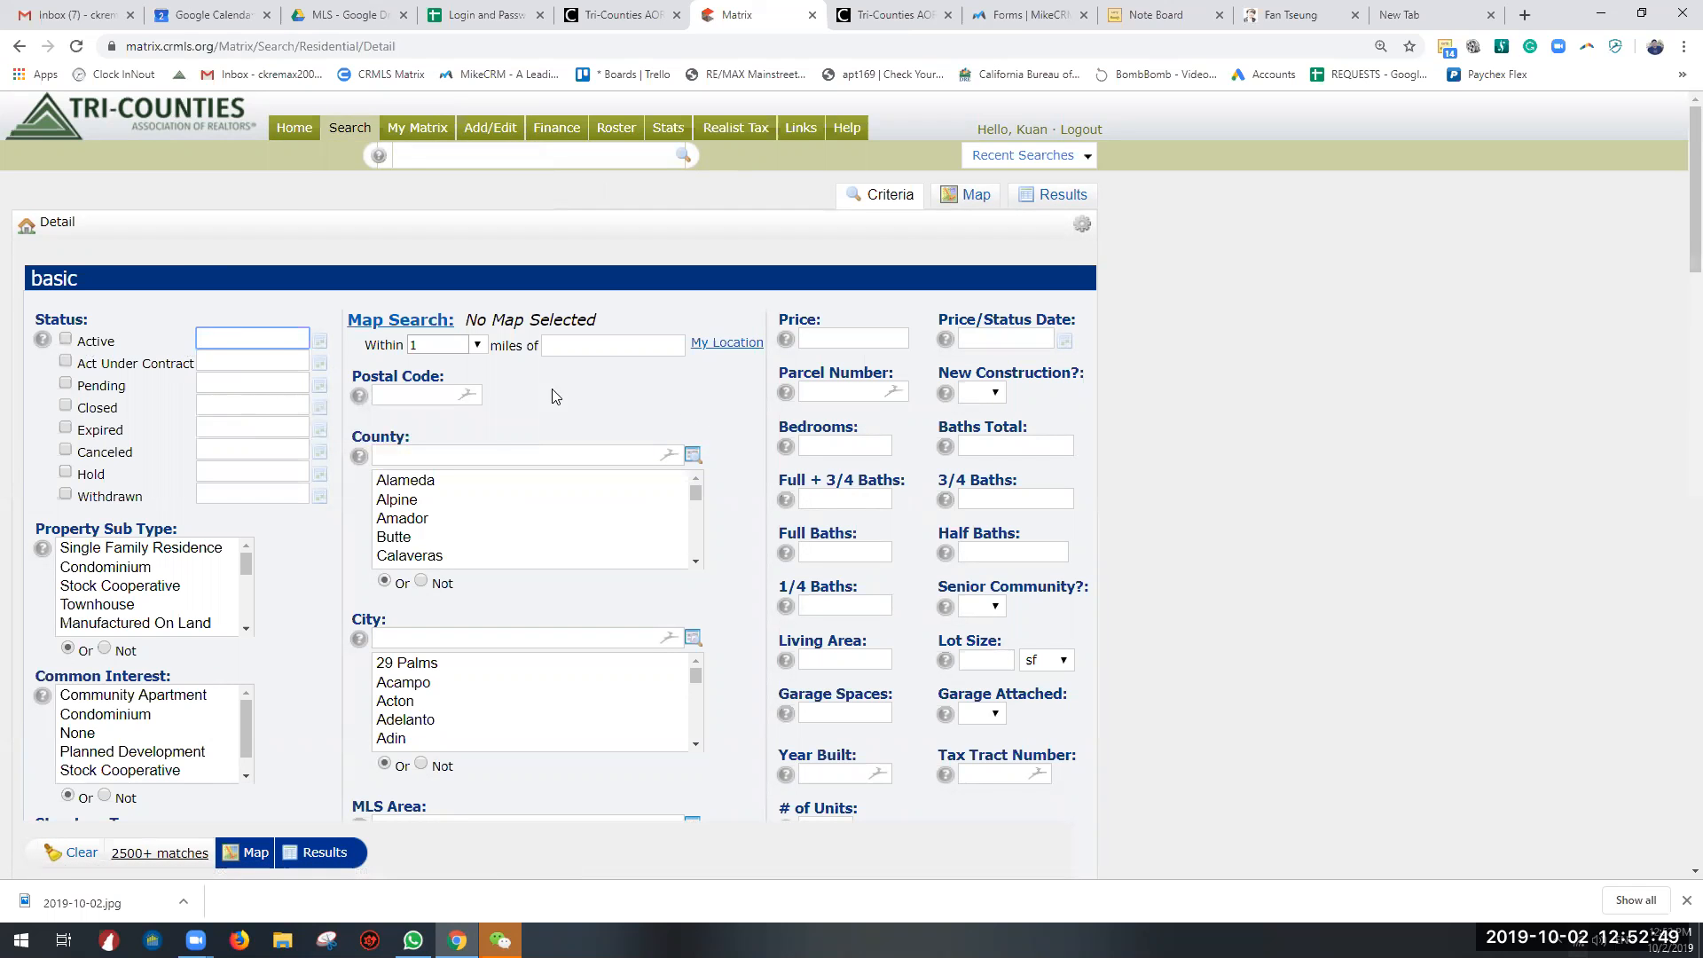
# Step: Limit the search to Active listings with a status date range of 1-30
pyautogui.scroll(-20, 269, 358)
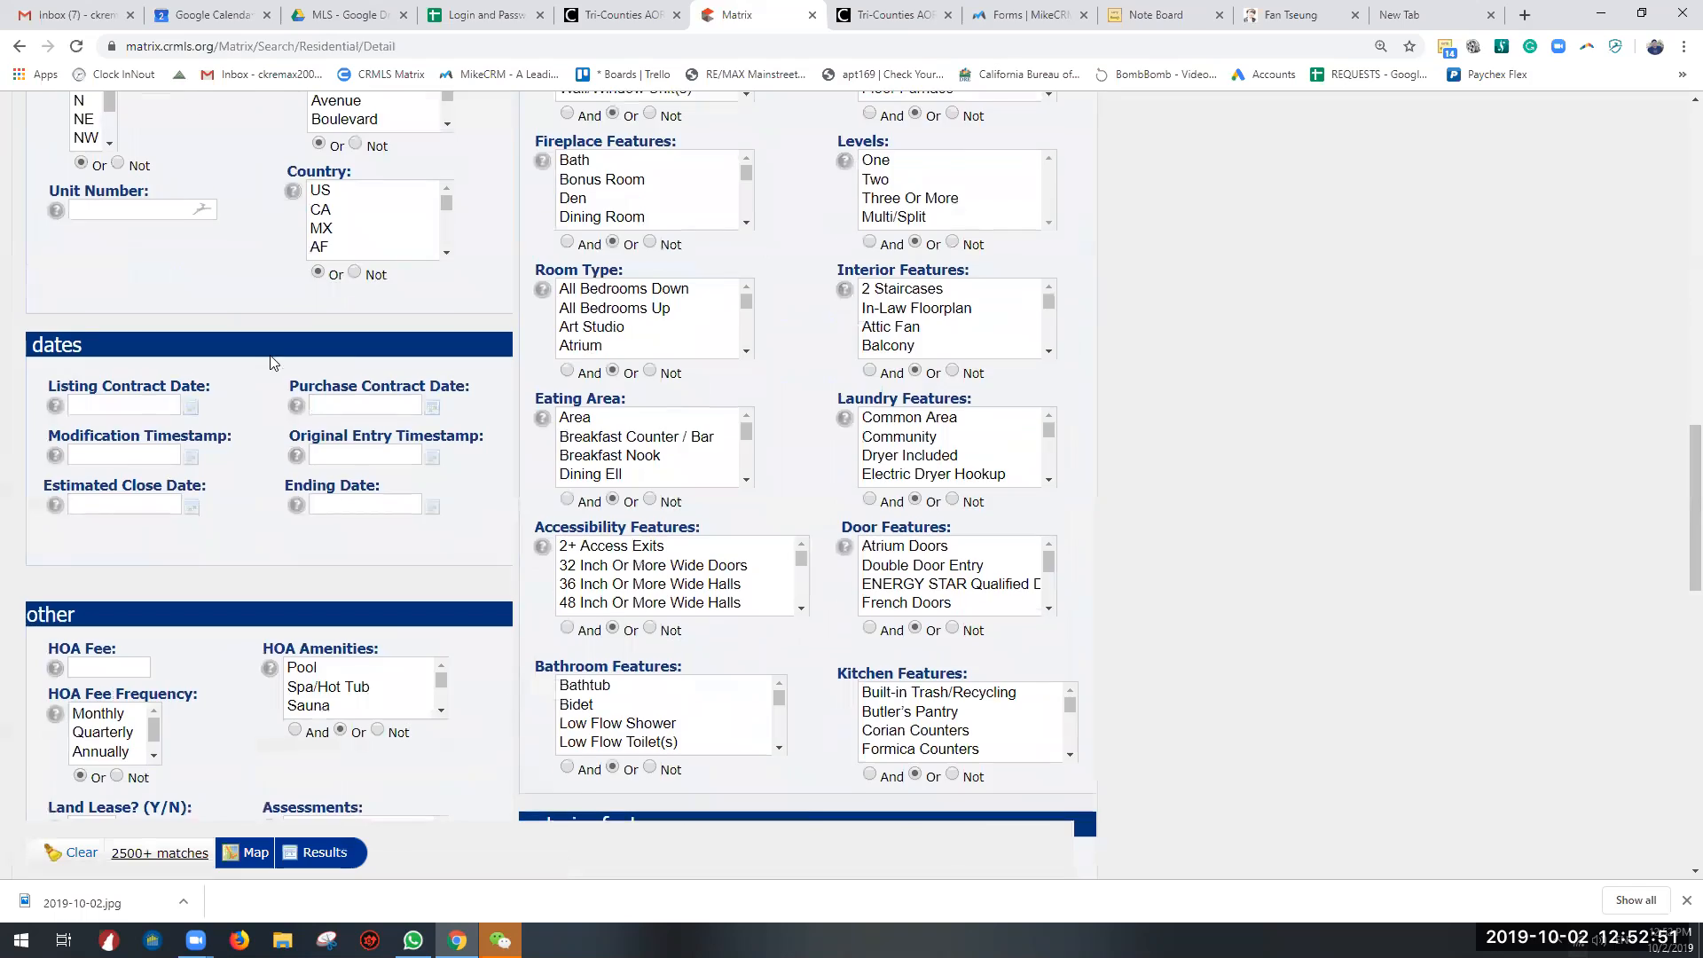
pyautogui.scroll(-5, 593, 441)
pyautogui.scroll(-7, 418, 491)
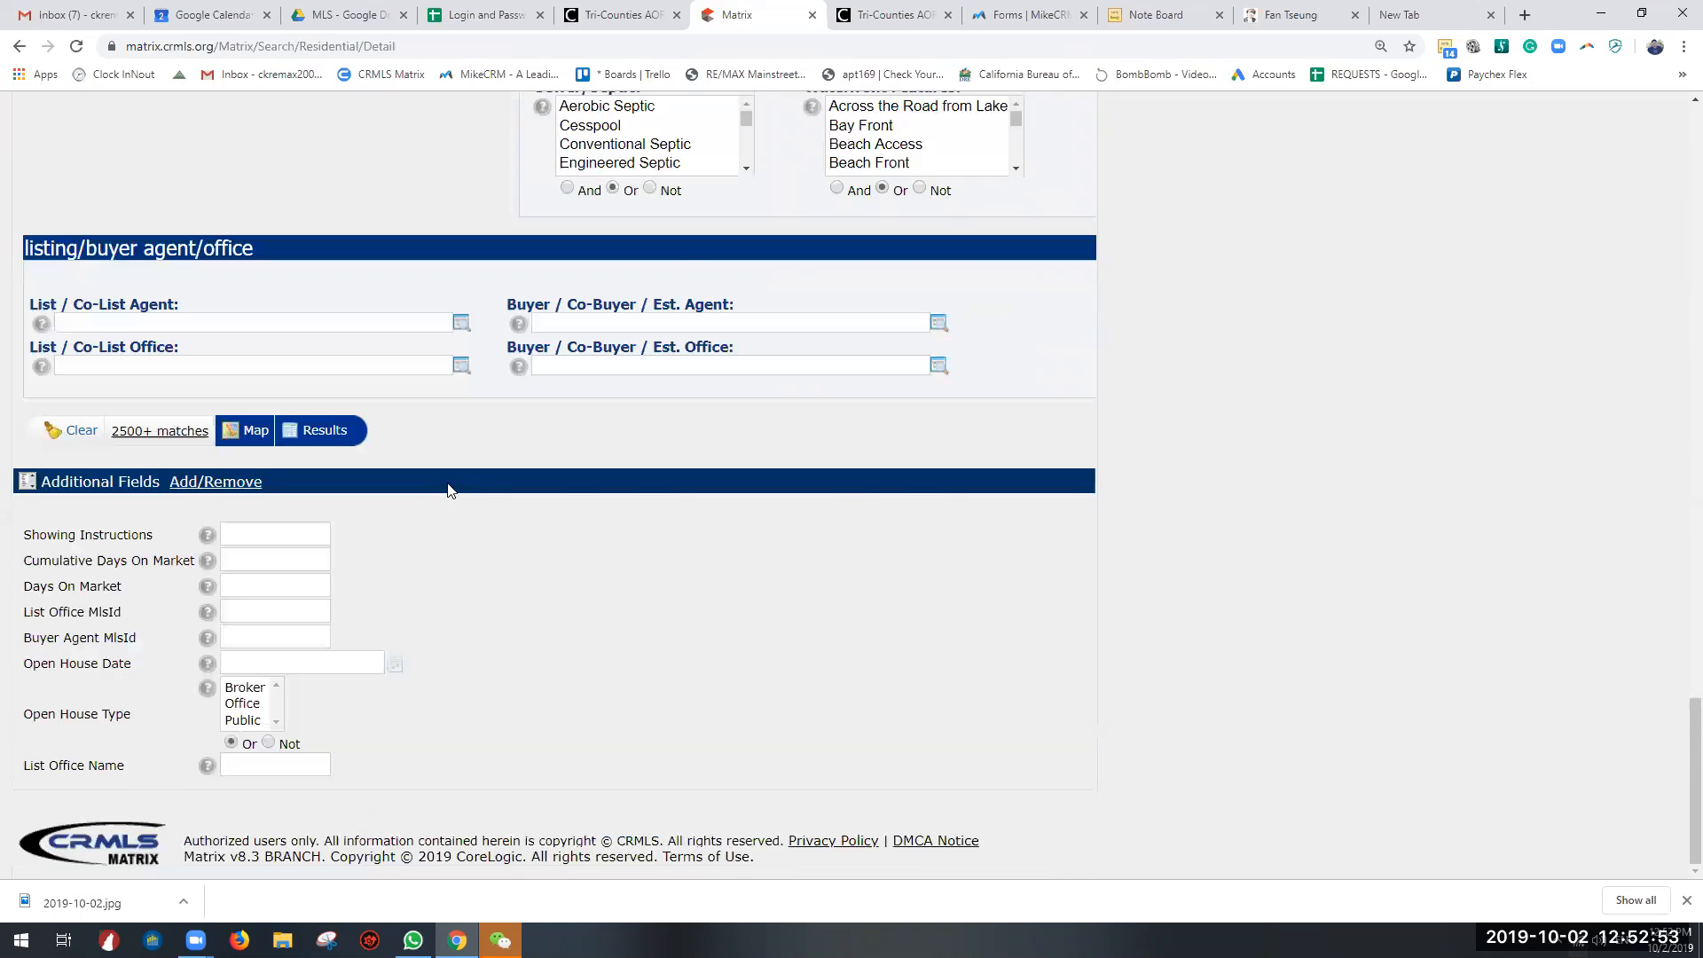
pyautogui.scroll(11, 445, 486)
pyautogui.scroll(20, 470, 461)
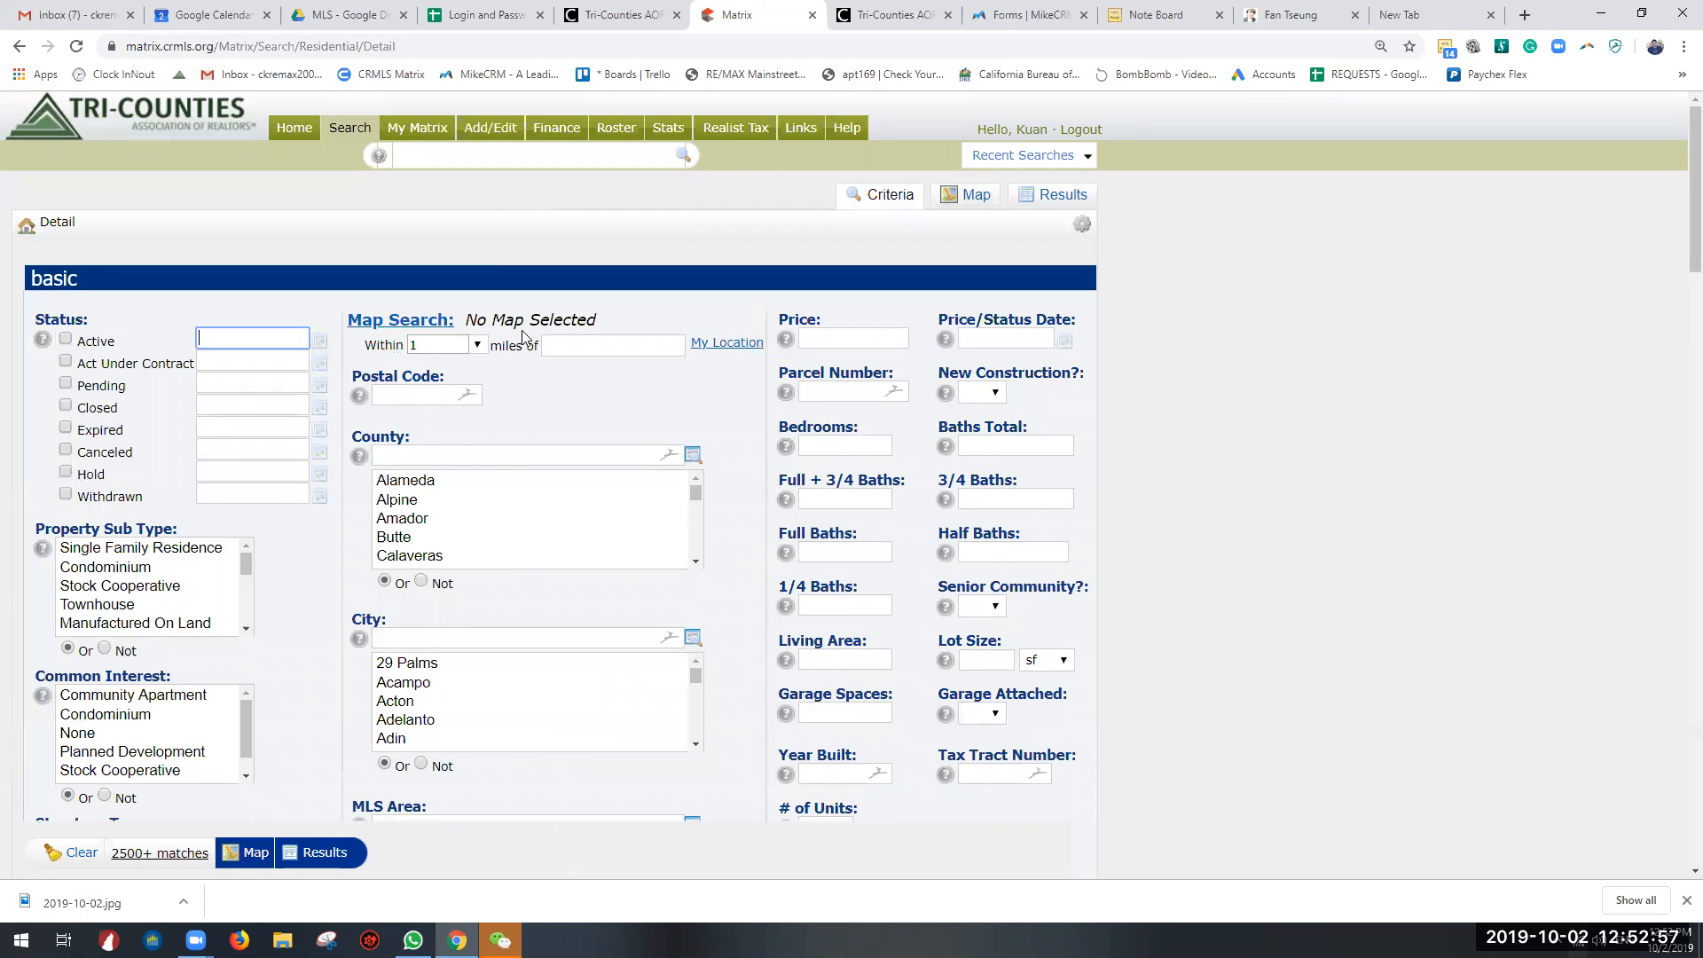
pyautogui.click(66, 339)
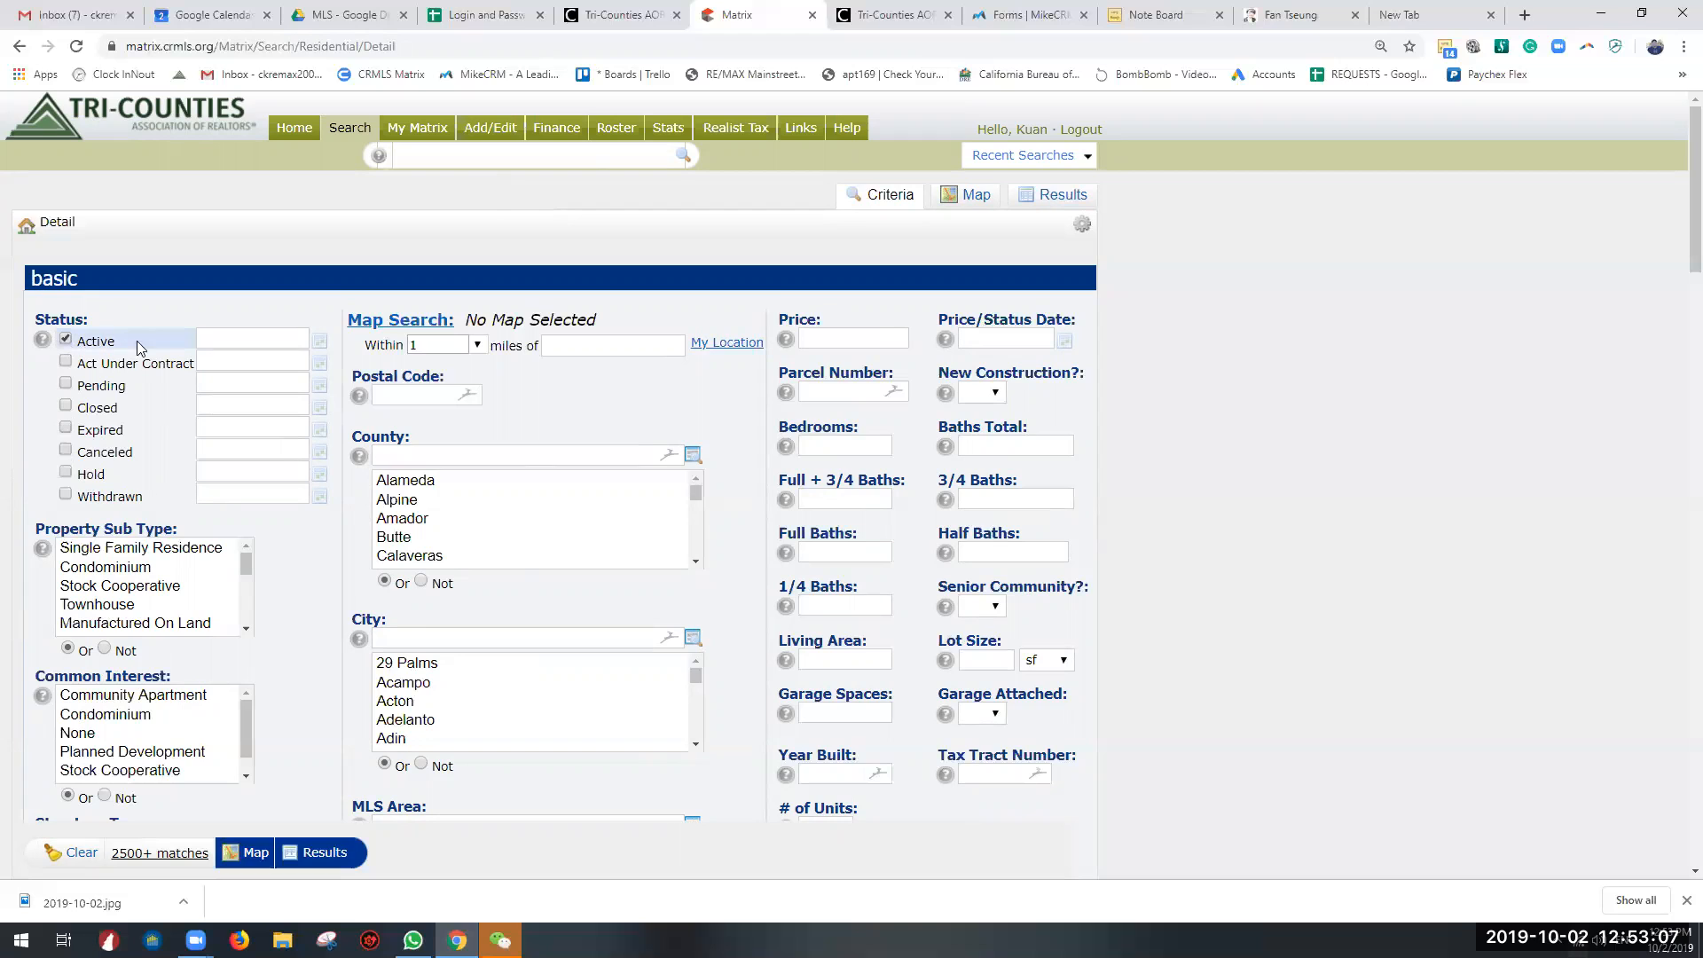
pyautogui.click(222, 337)
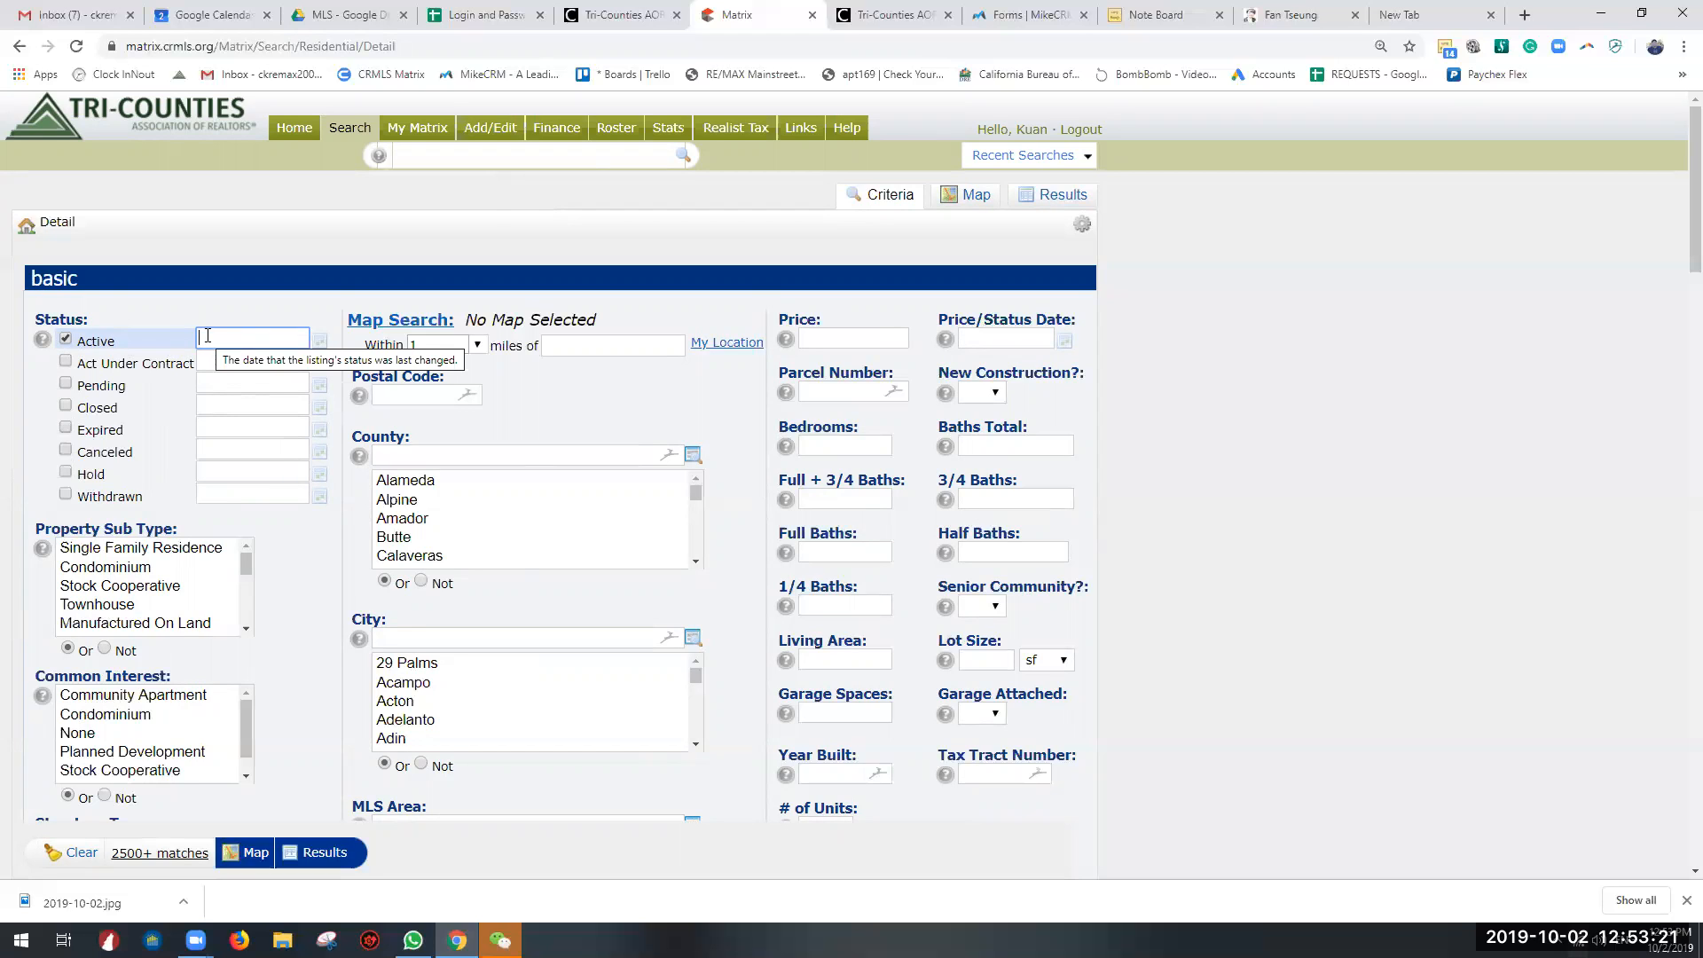
pyautogui.write('1-30')
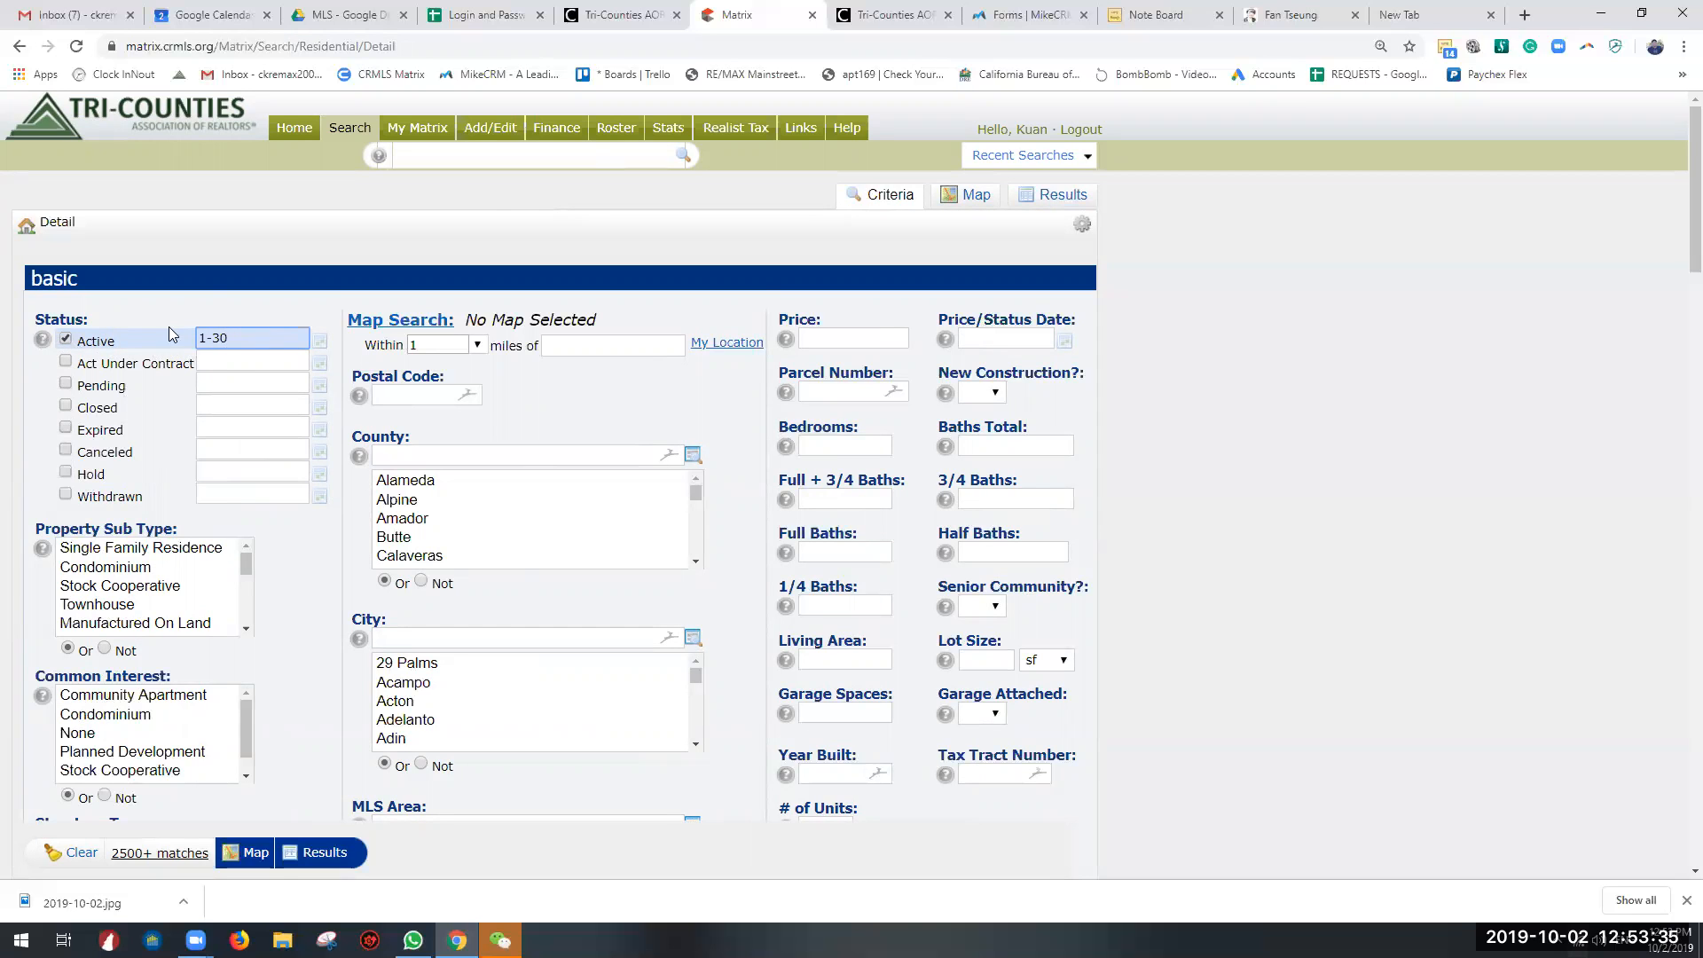
# Step: Open the Status help, enlarge its window, read through the listing status definitions, and close it
pyautogui.click(42, 340)
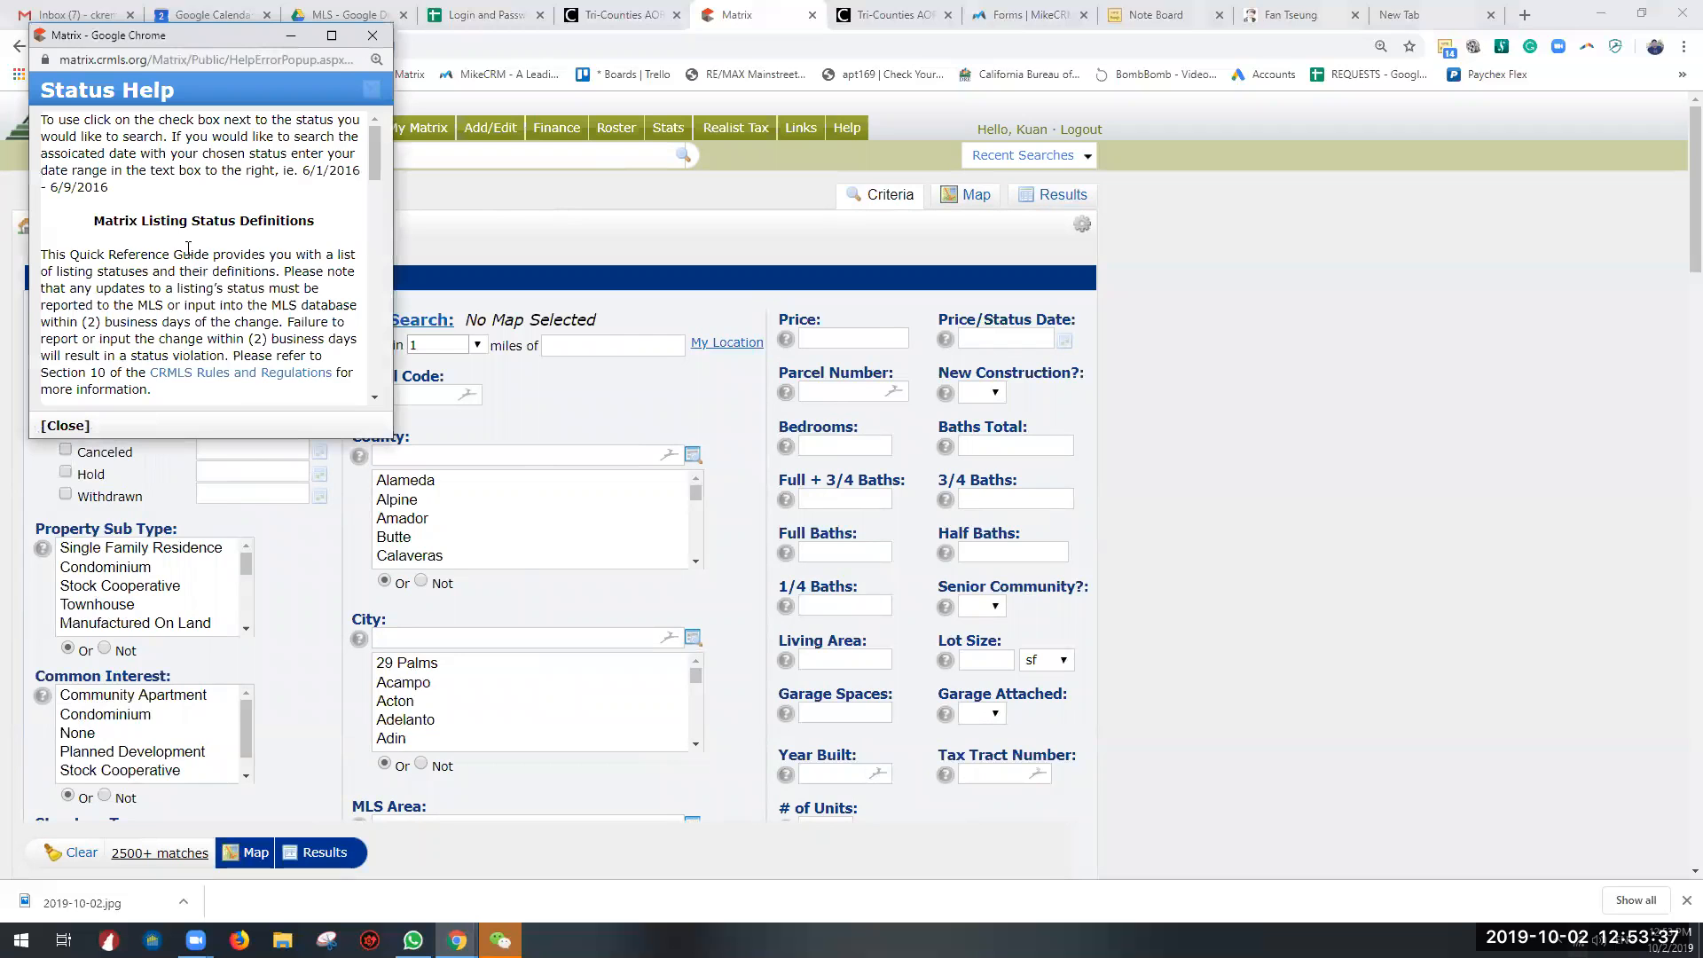
pyautogui.scroll(-2, 188, 249)
pyautogui.scroll(-3, 206, 159)
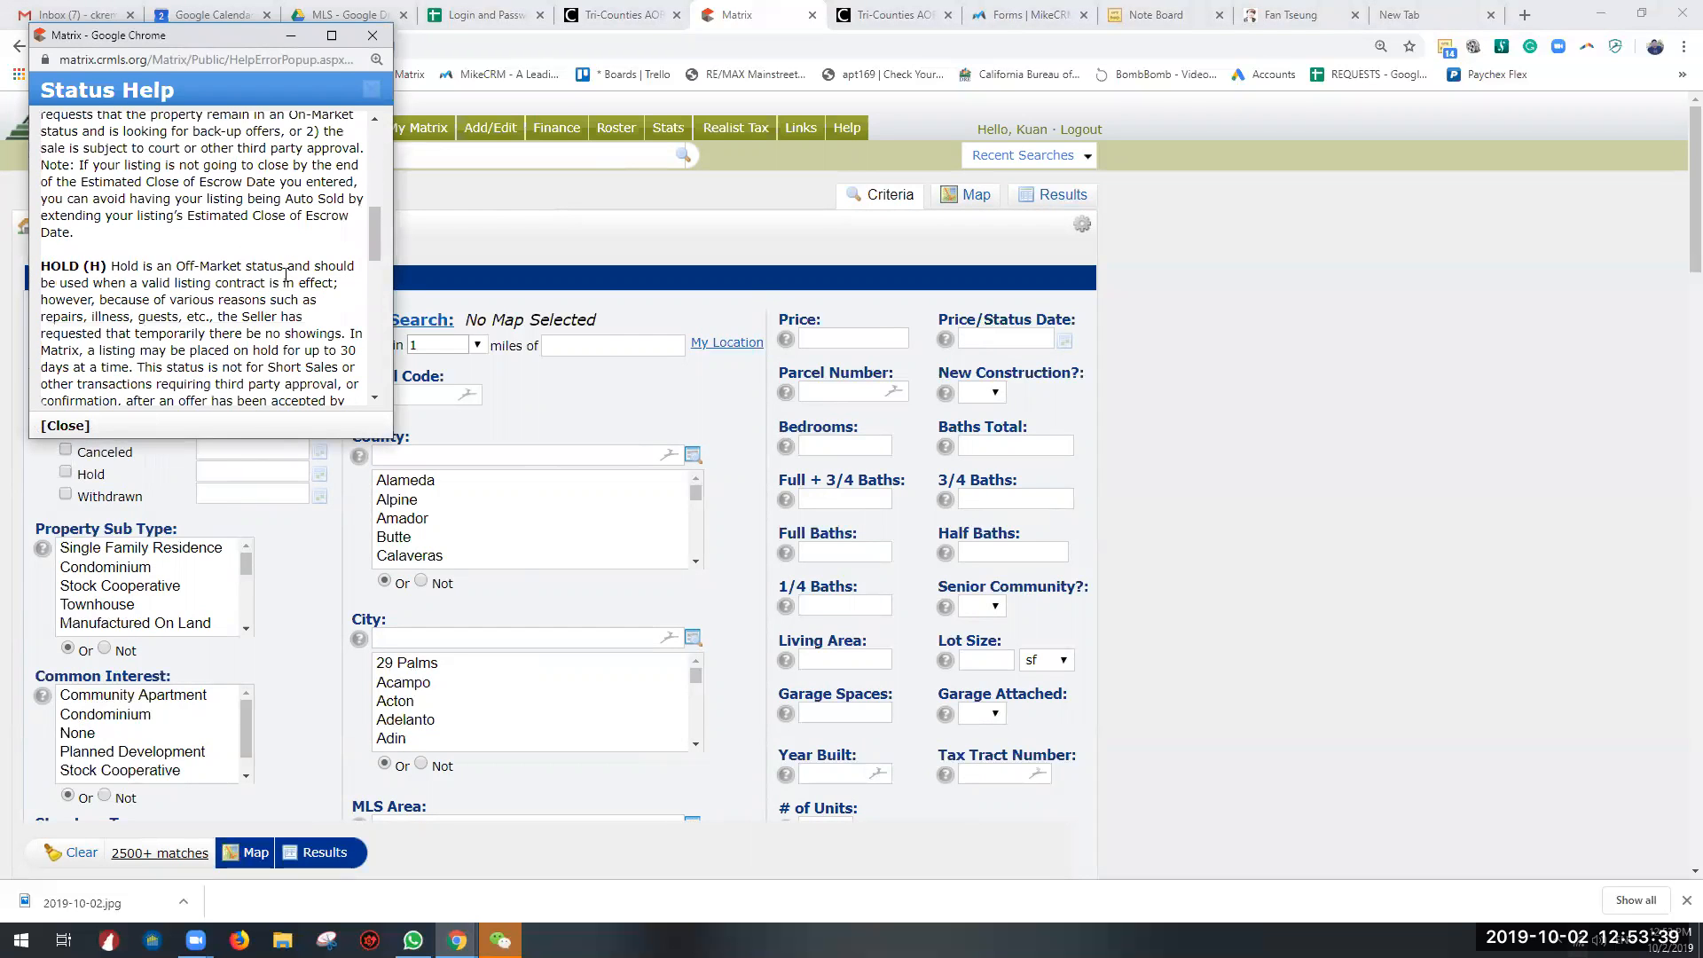
pyautogui.scroll(-1, 285, 275)
pyautogui.scroll(6, 177, 231)
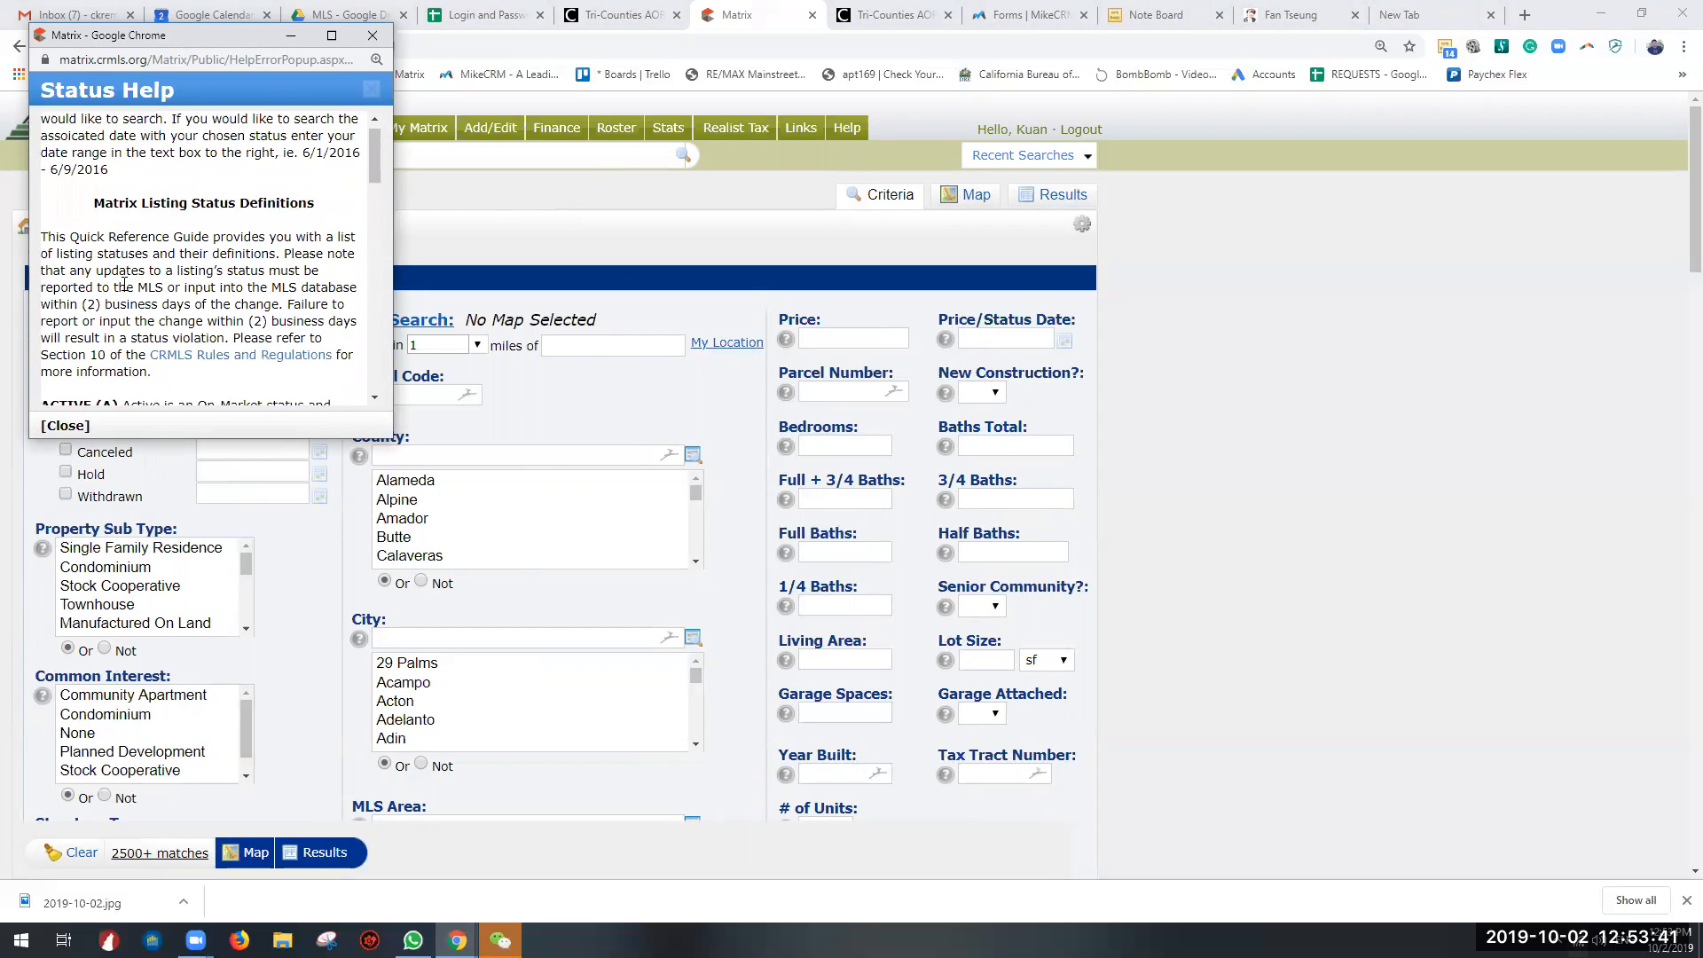
pyautogui.moveTo(225, 58); pyautogui.dragTo(599, 109)
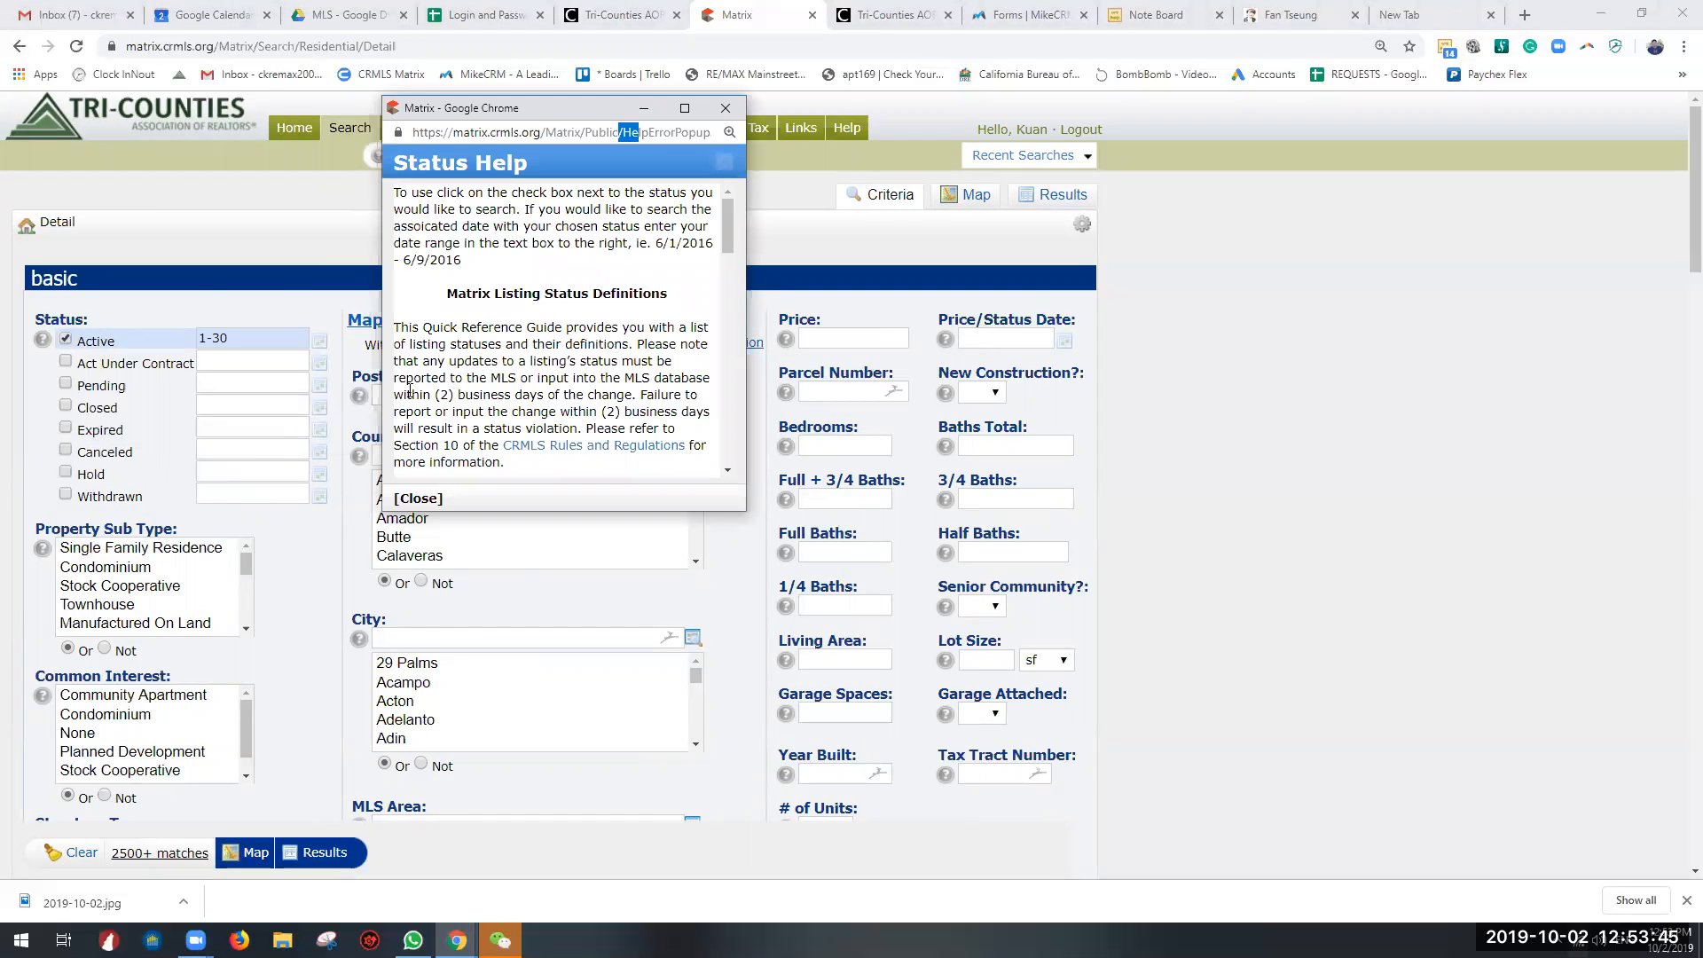
pyautogui.scroll(-15, 542, 420)
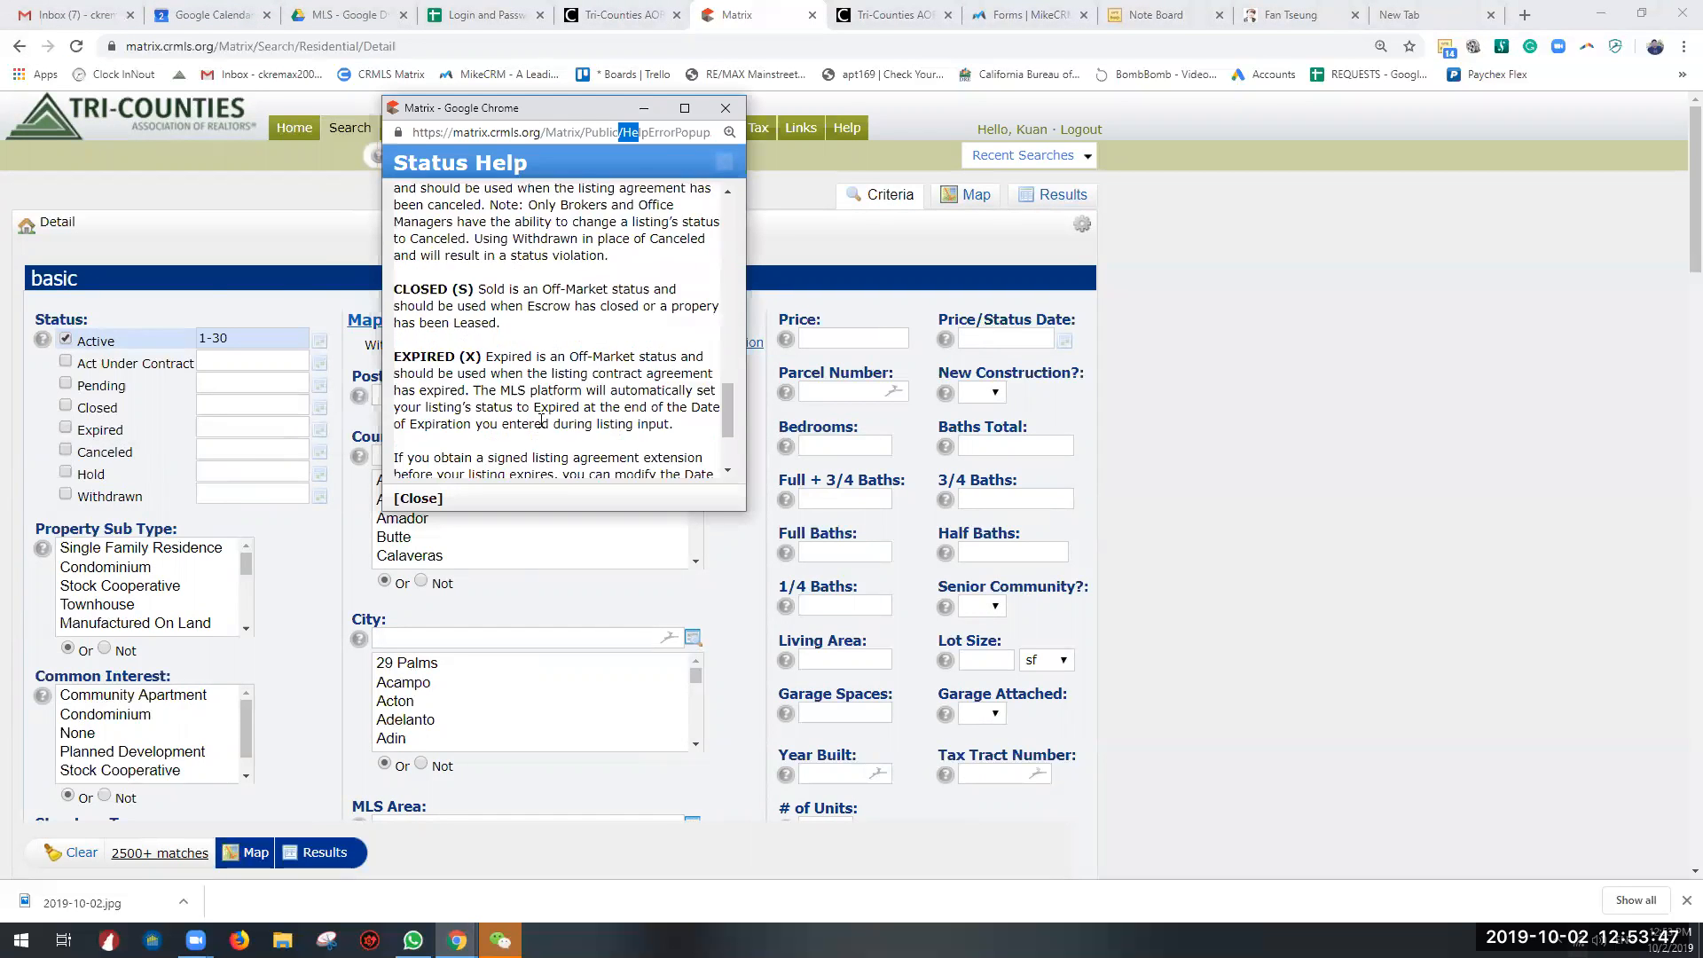
pyautogui.scroll(15, 542, 421)
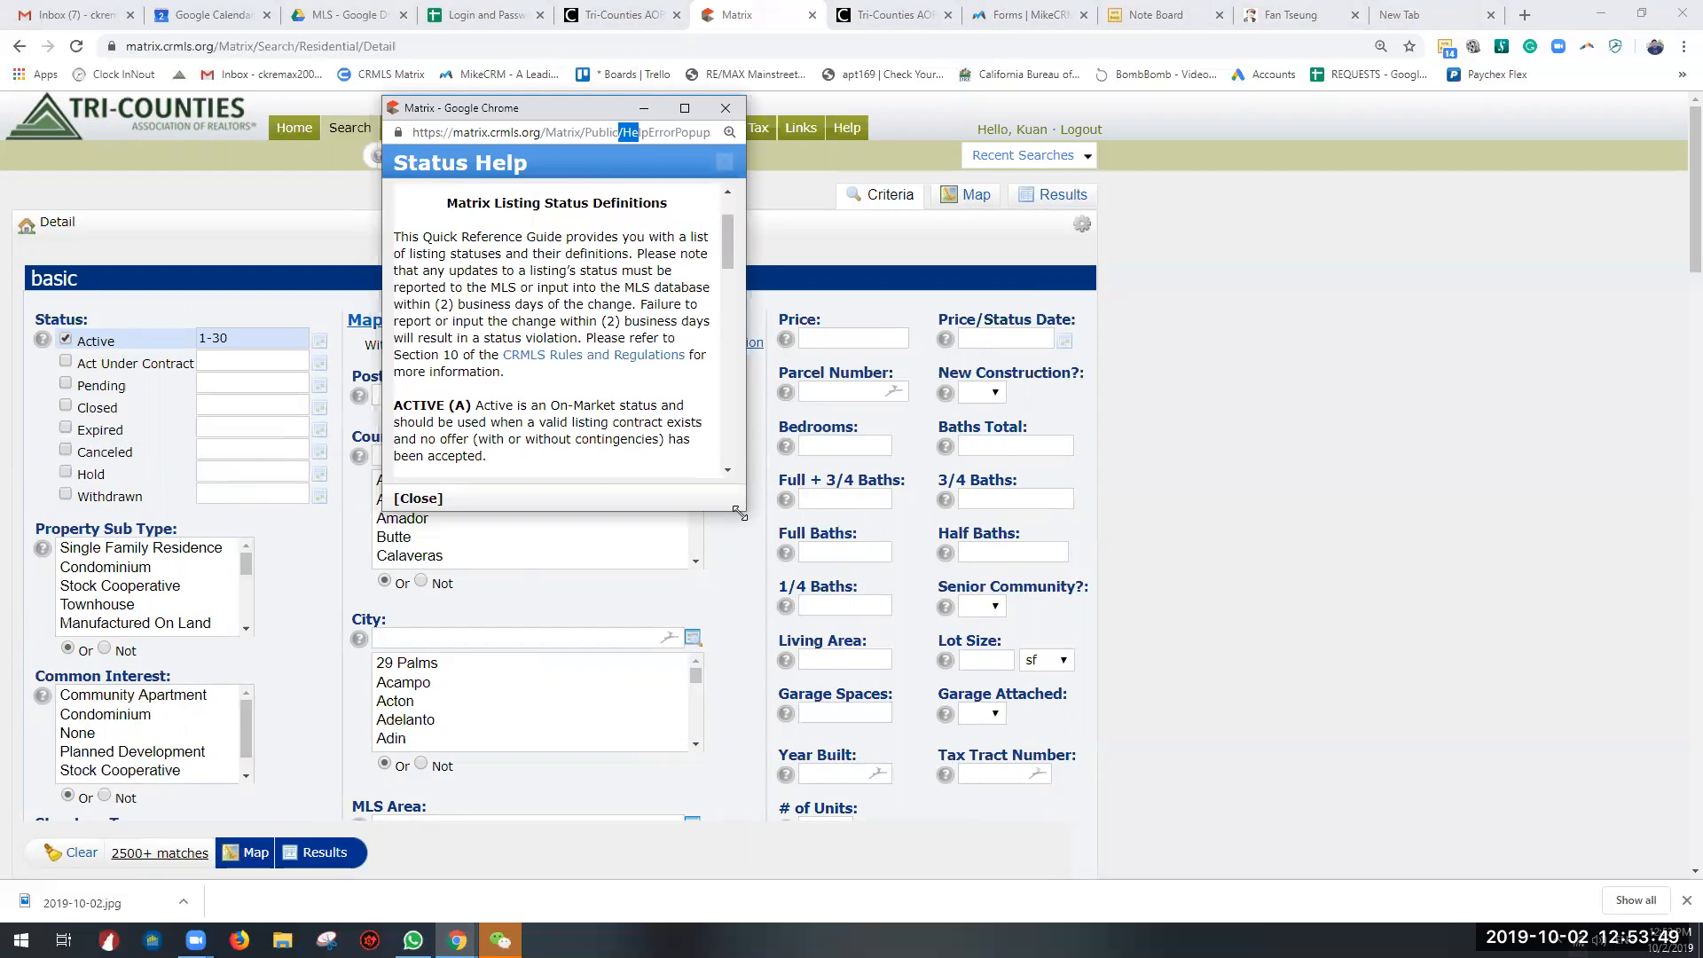
pyautogui.moveTo(739, 513); pyautogui.dragTo(1124, 737)
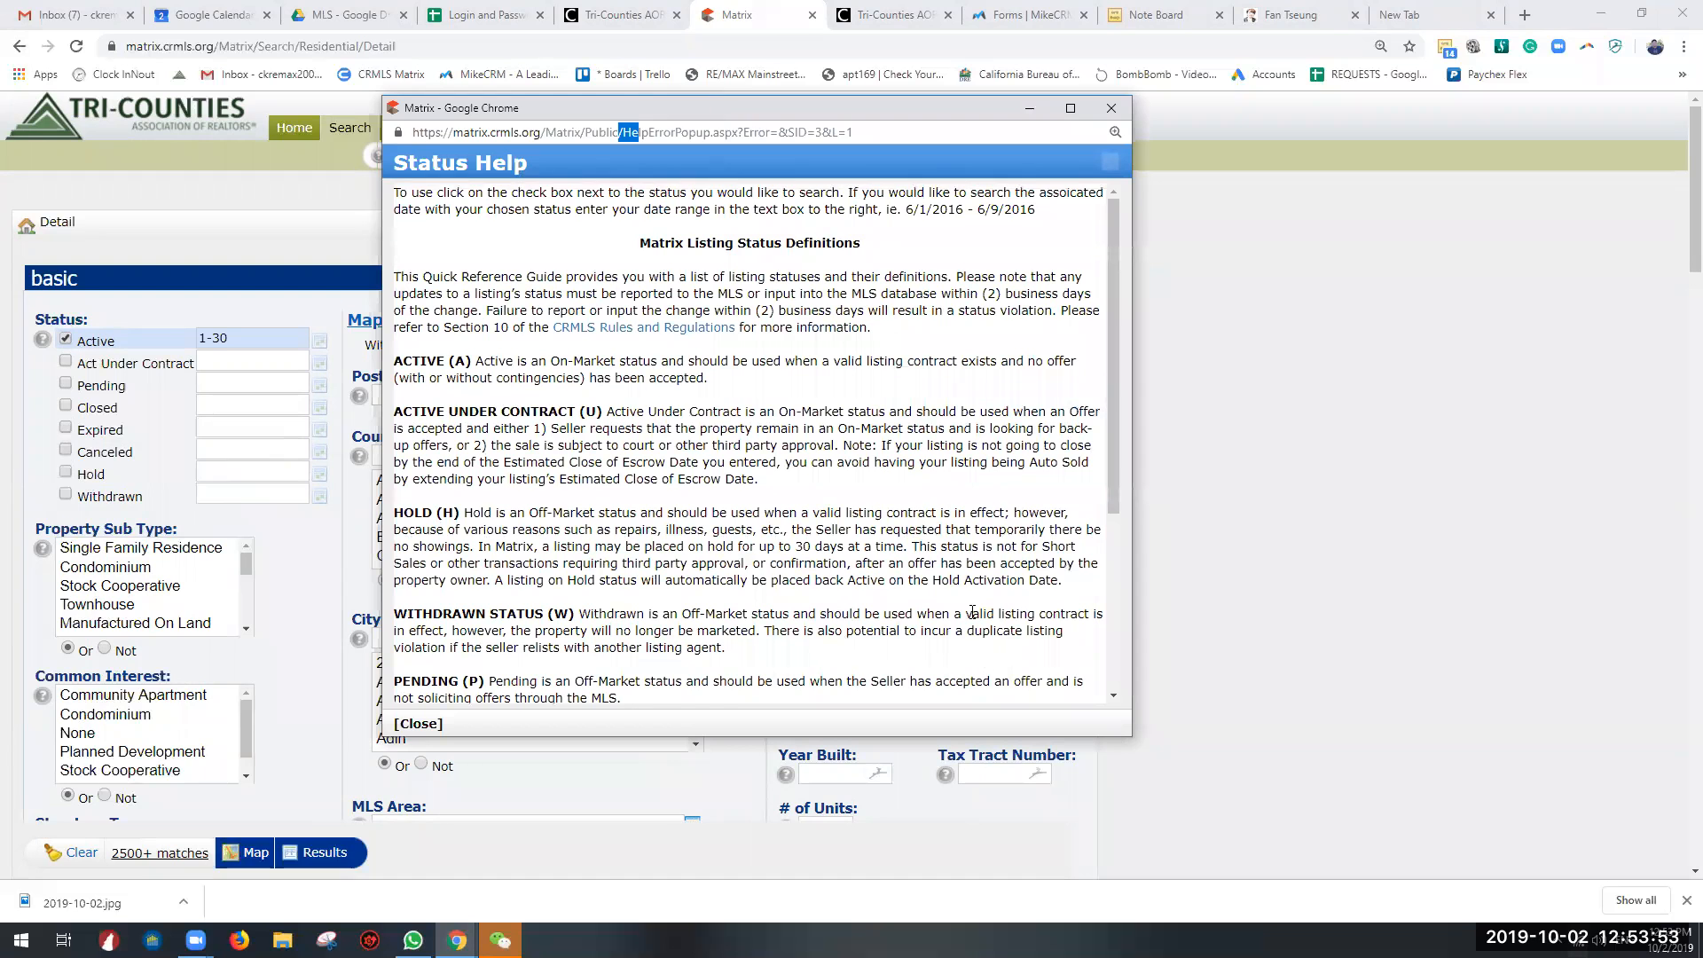
pyautogui.scroll(-3, 972, 612)
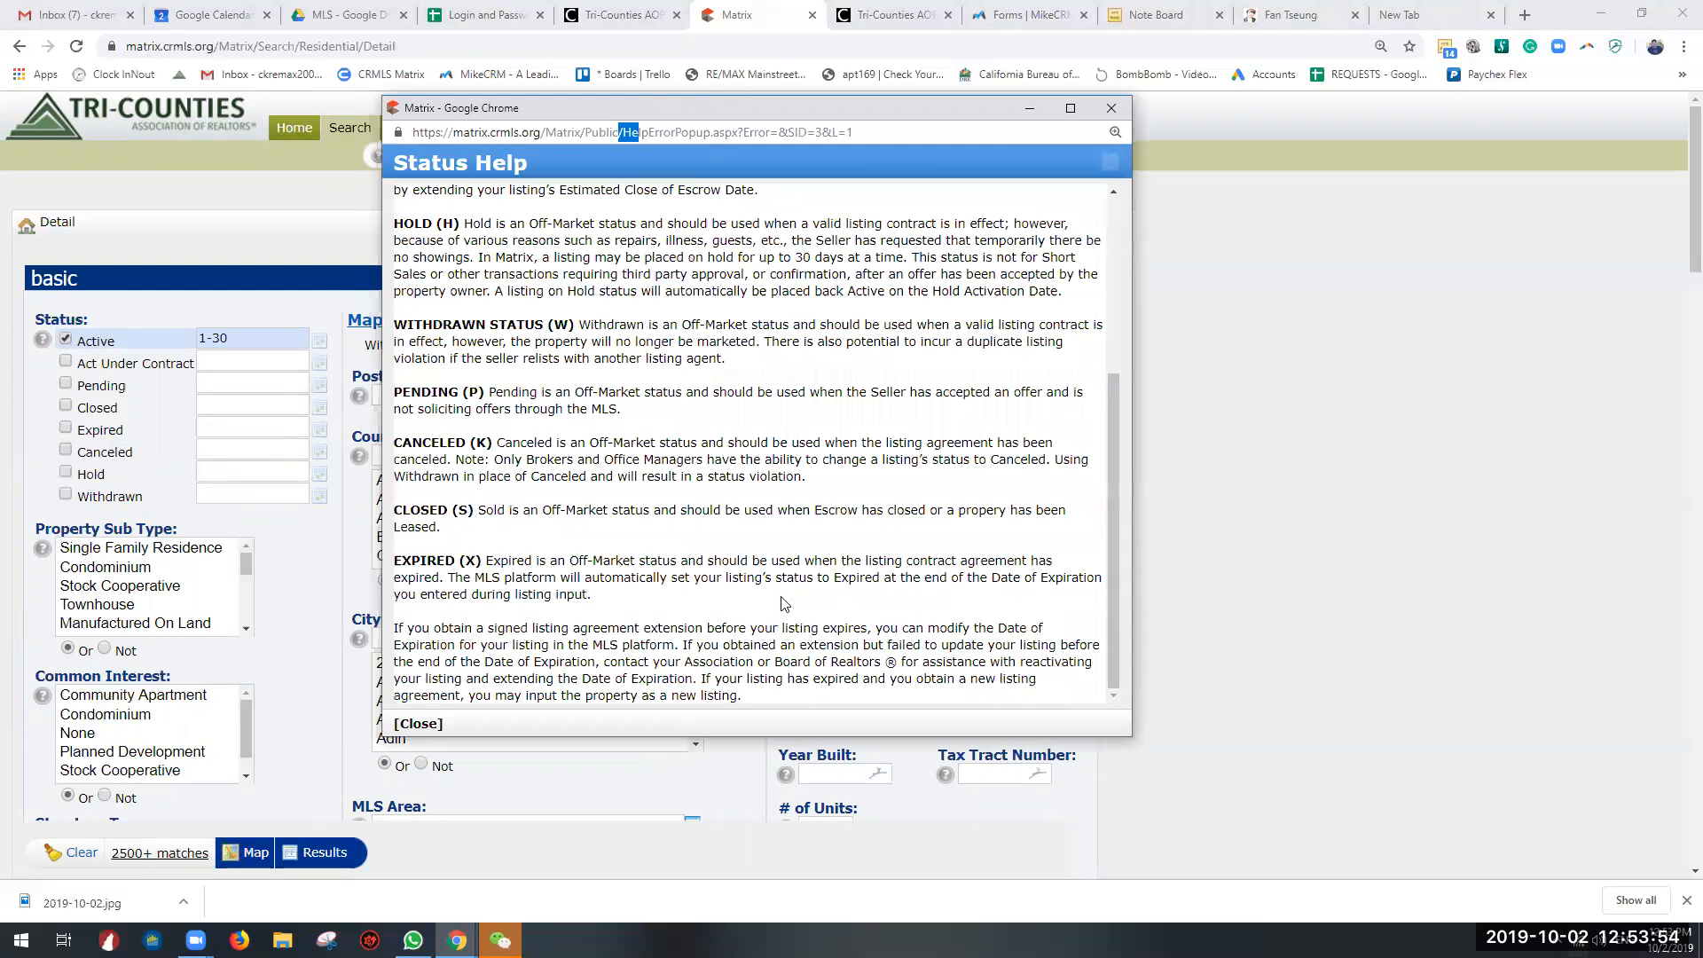
pyautogui.click(1112, 107)
# Step: Set the city criterion to Chino Hills
pyautogui.click(475, 639)
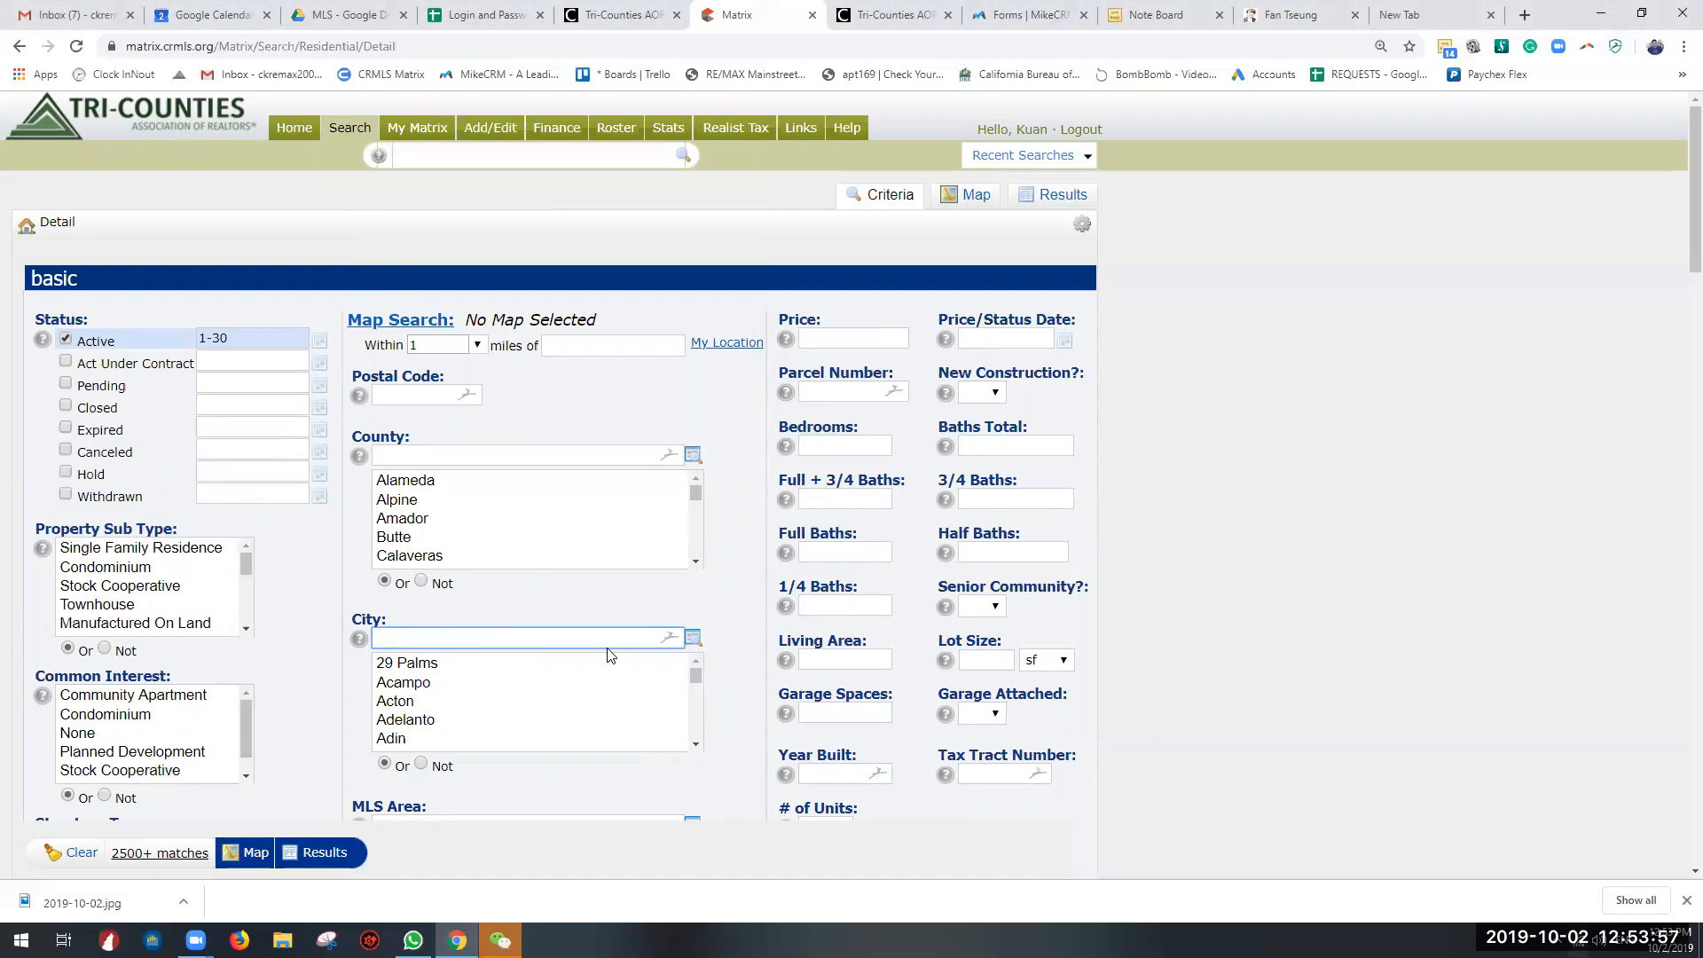
pyautogui.write('Chino ')
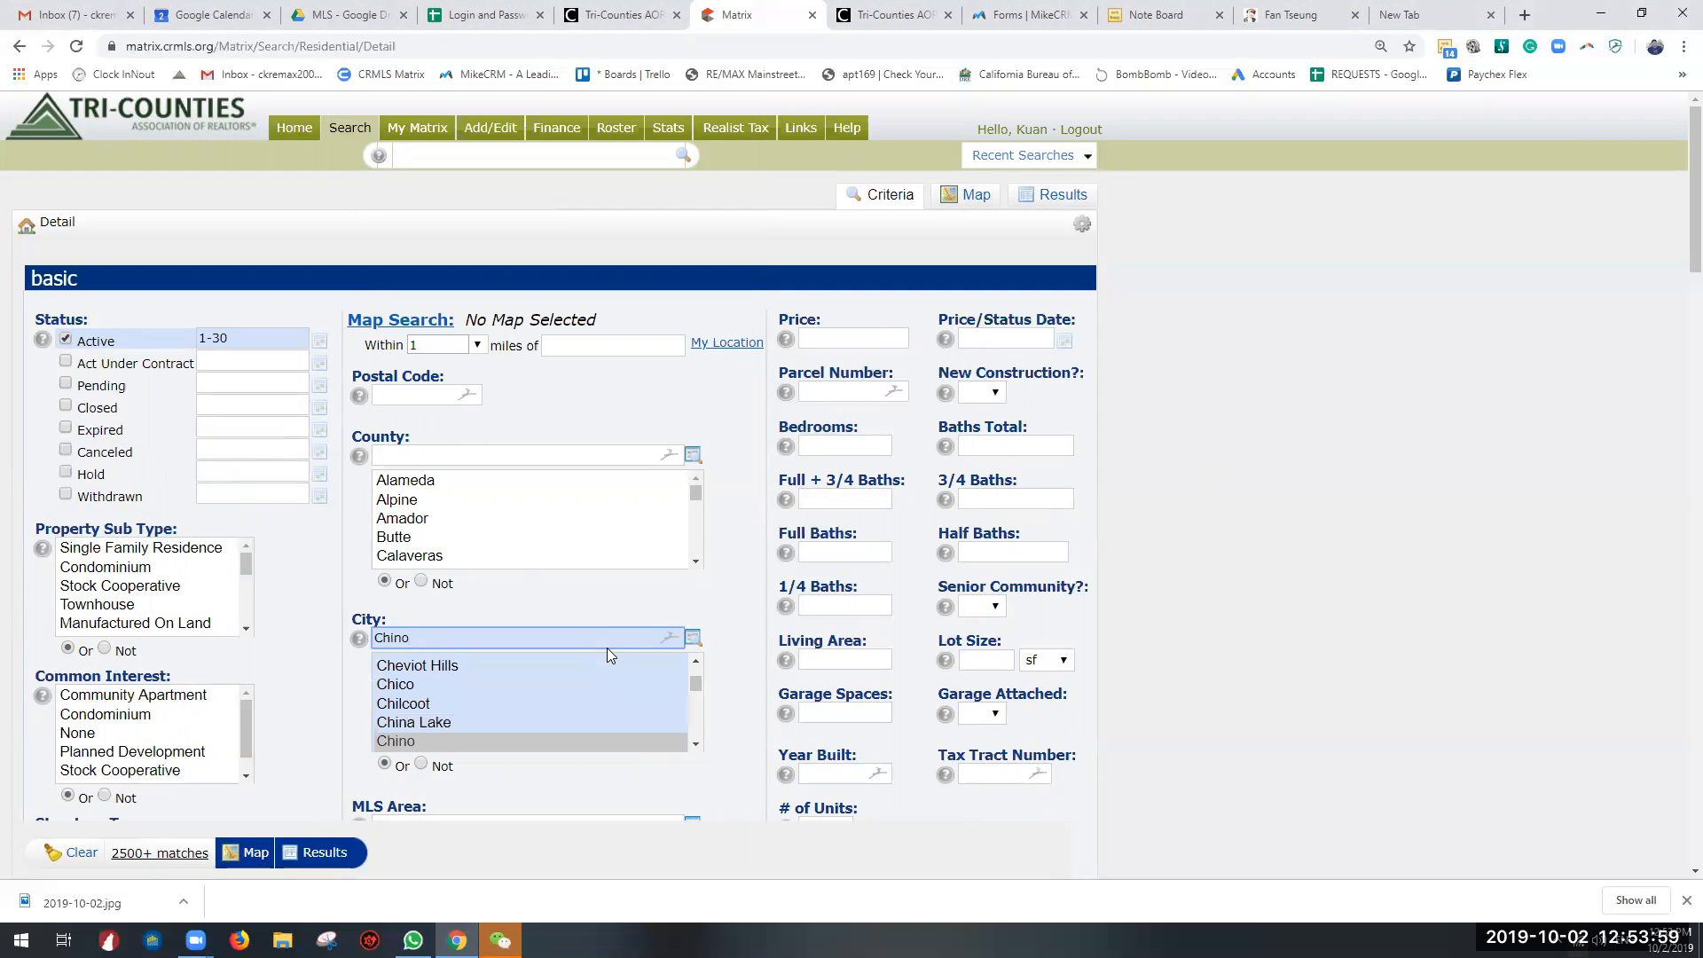
pyautogui.write('Hills')
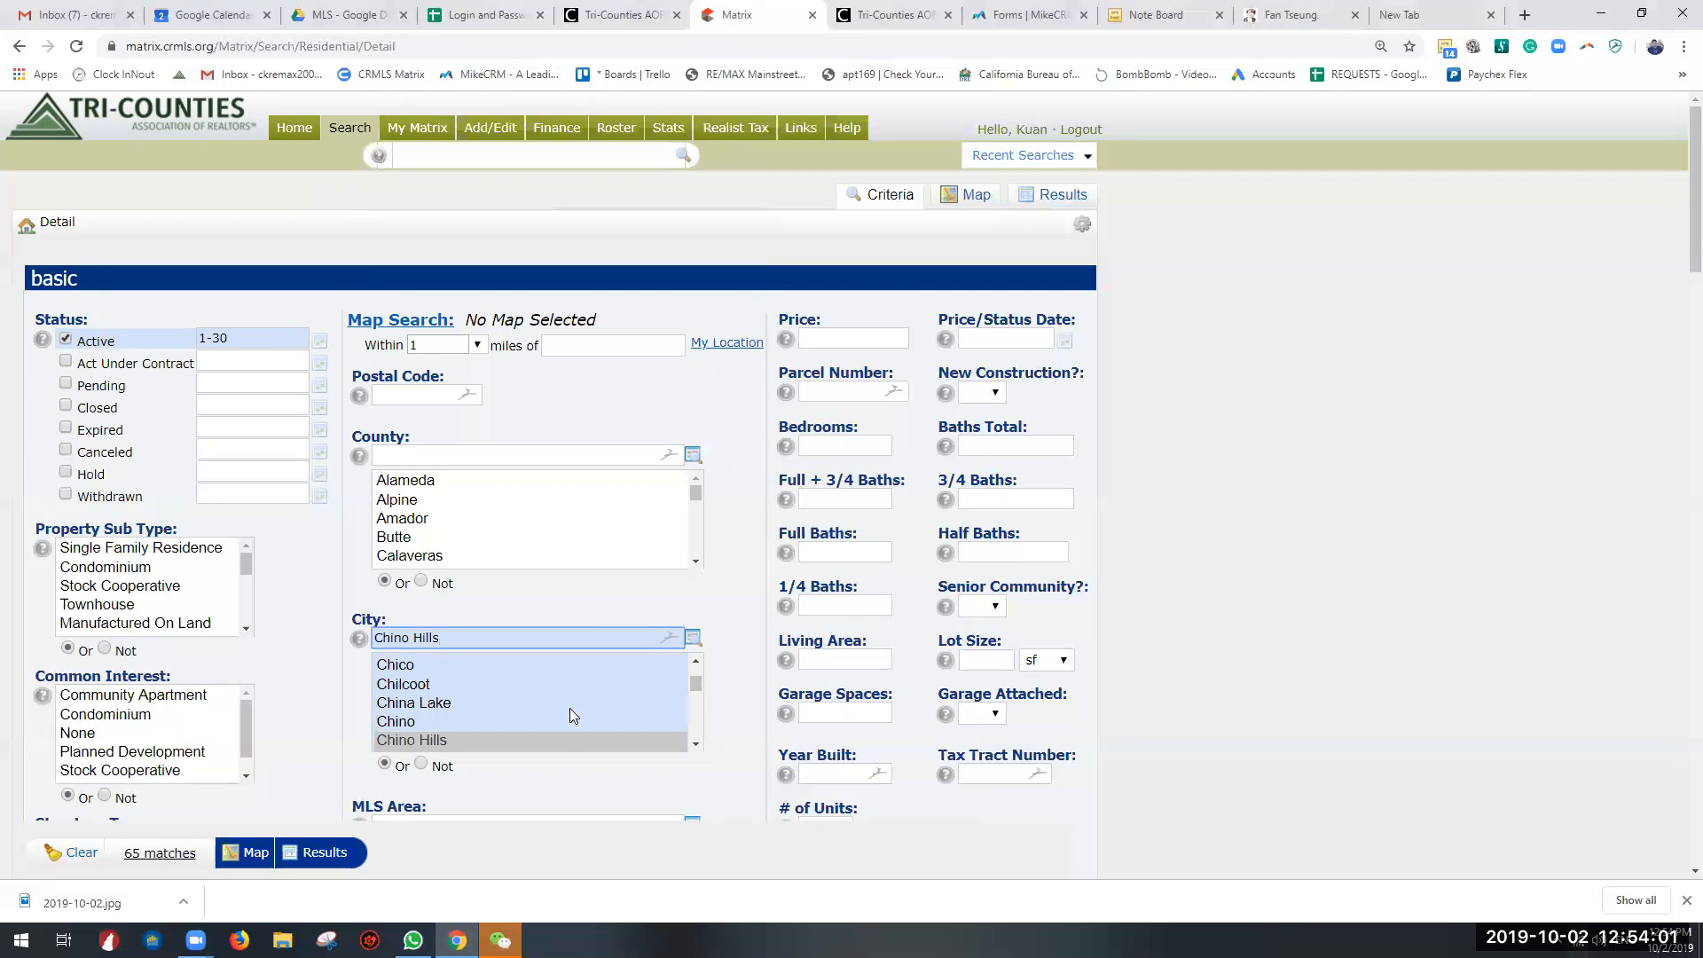
# Step: Try the Active status date range with 1 and with 1-7
pyautogui.click(237, 336)
pyautogui.write('1')
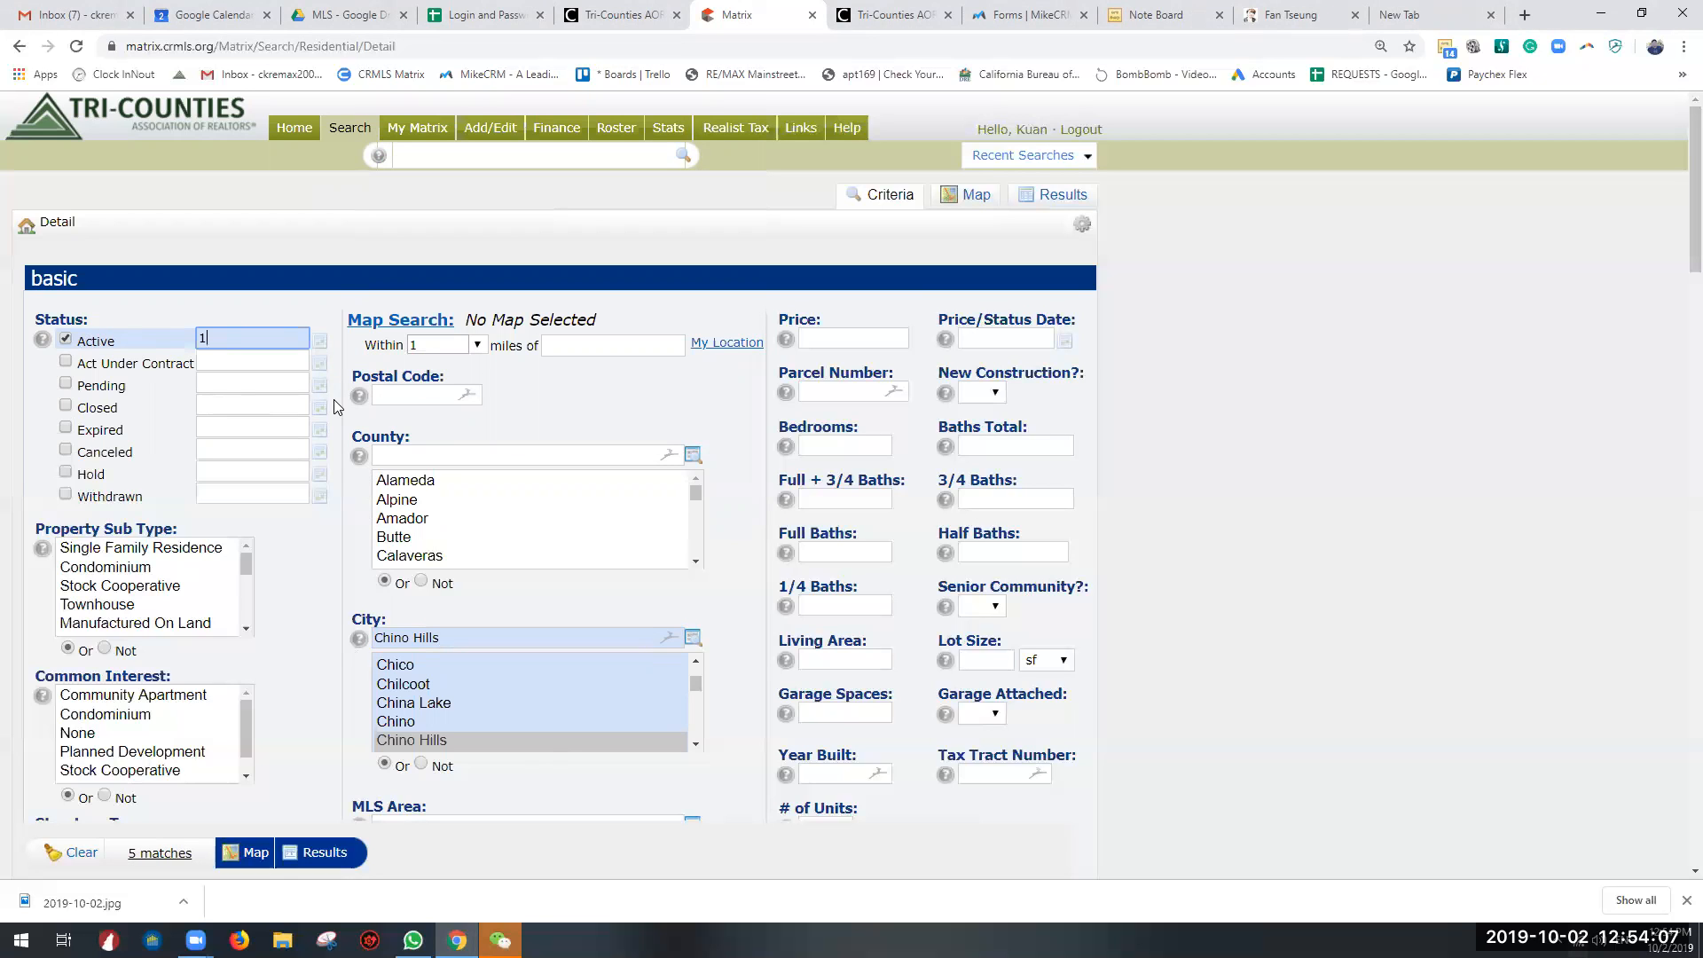
pyautogui.press('BackSpace')
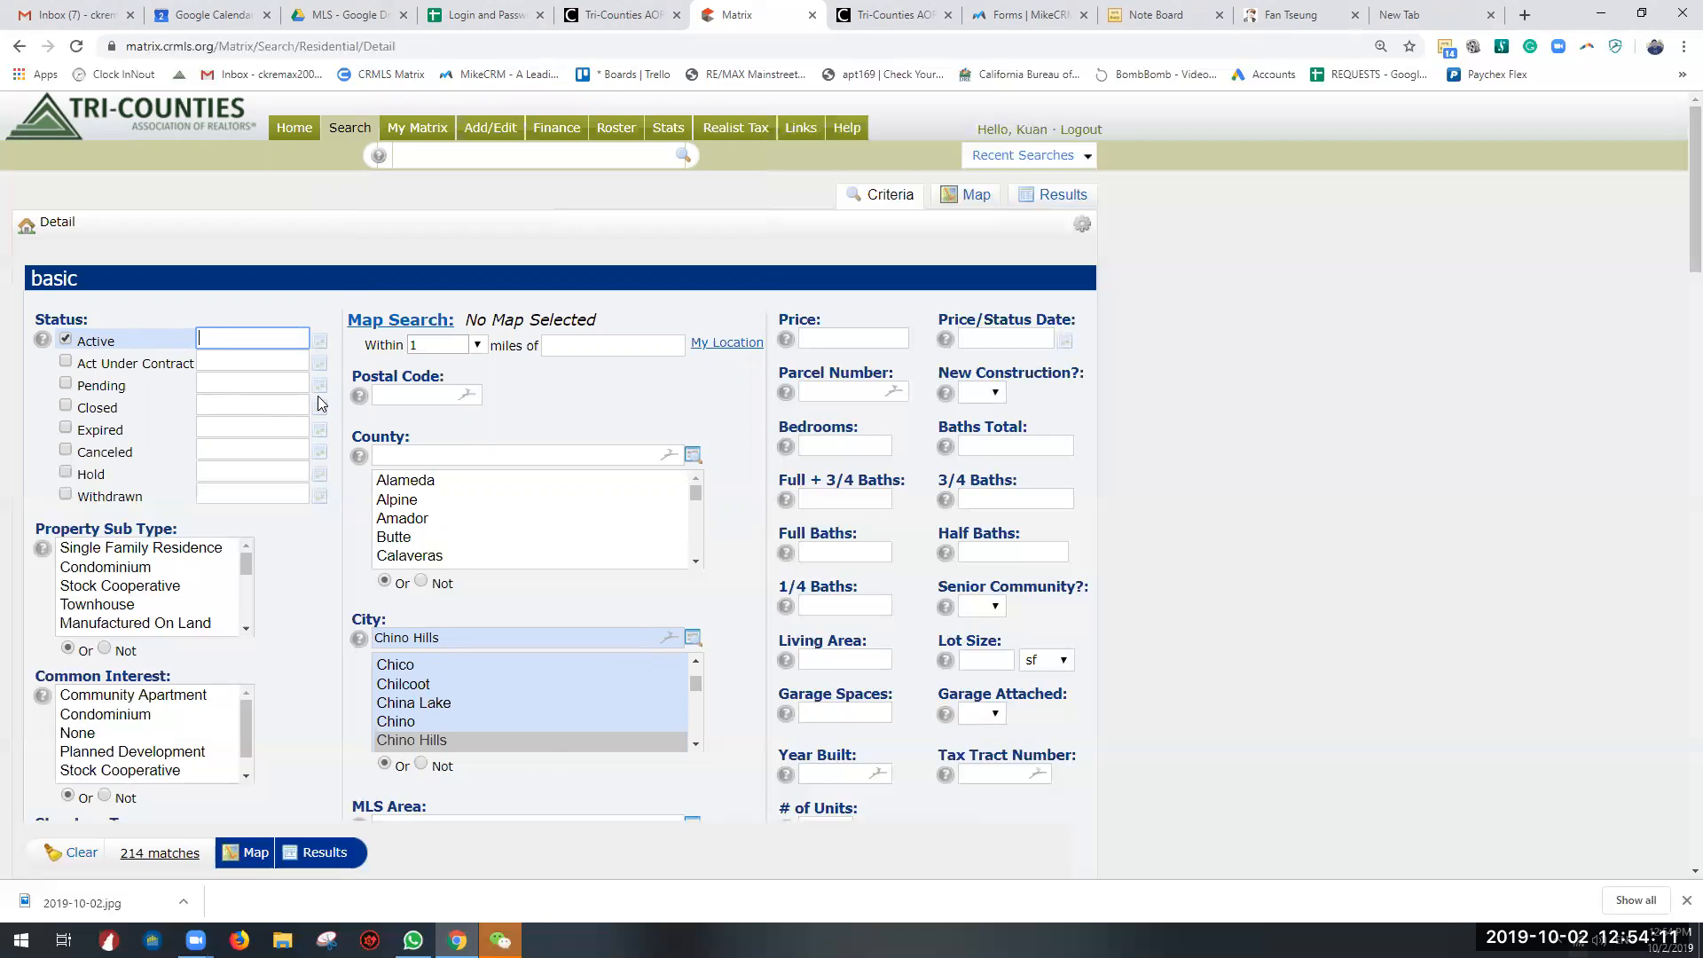
pyautogui.write('1-7')
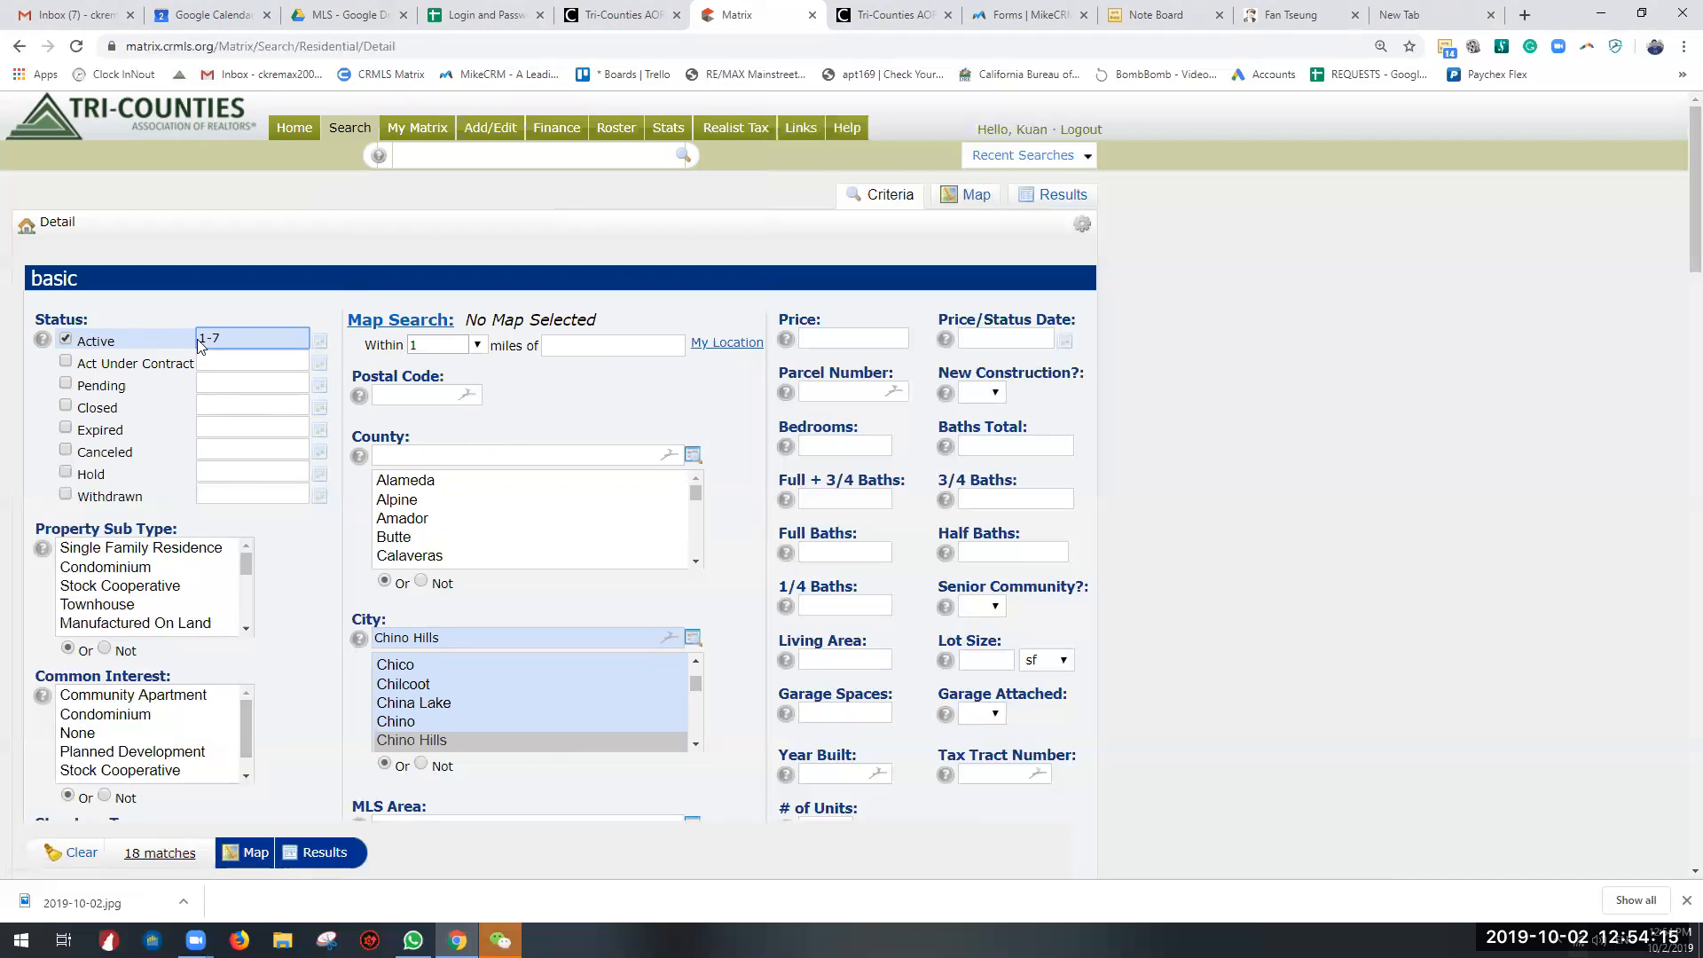
# Step: Try a range starting with 7- for Active, clear it, and deselect the Active status
pyautogui.hotkey('ctrl', 'a')
pyautogui.press('BackSpace')
pyautogui.write('7-')
pyautogui.hotkey('ctrl', 'a')
pyautogui.press('BackSpace')
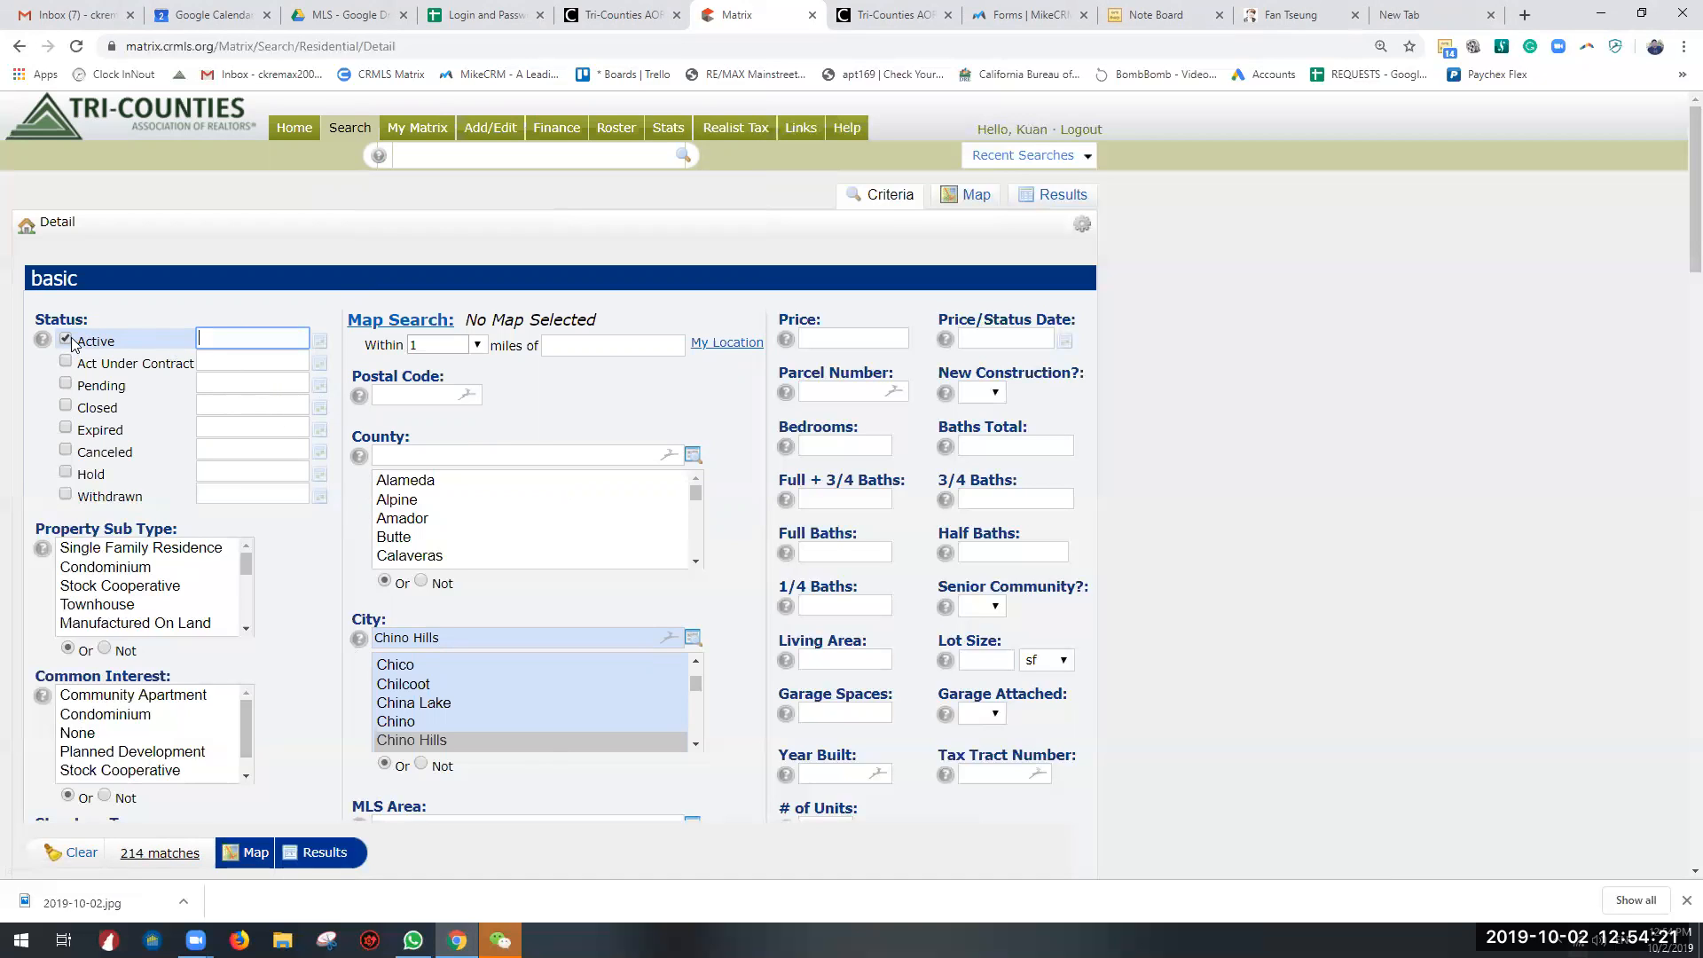
pyautogui.click(66, 339)
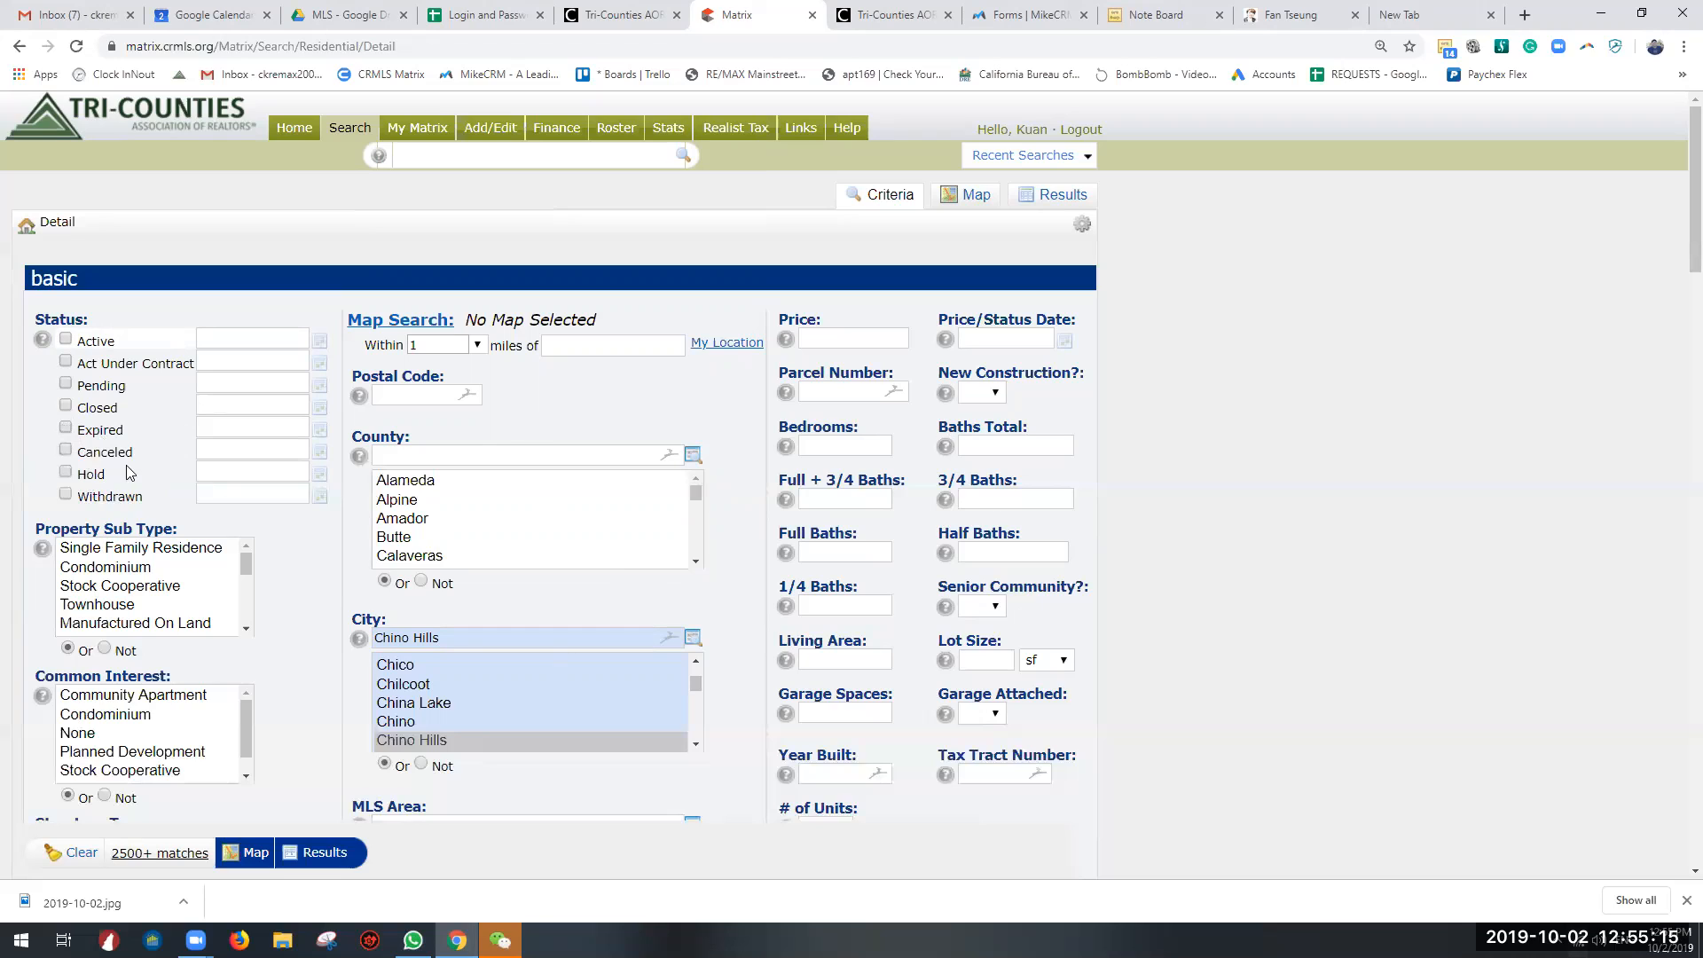
# Step: Try the Hold status as a search criterion and deselect it again
pyautogui.click(231, 407)
pyautogui.click(227, 426)
pyautogui.click(66, 473)
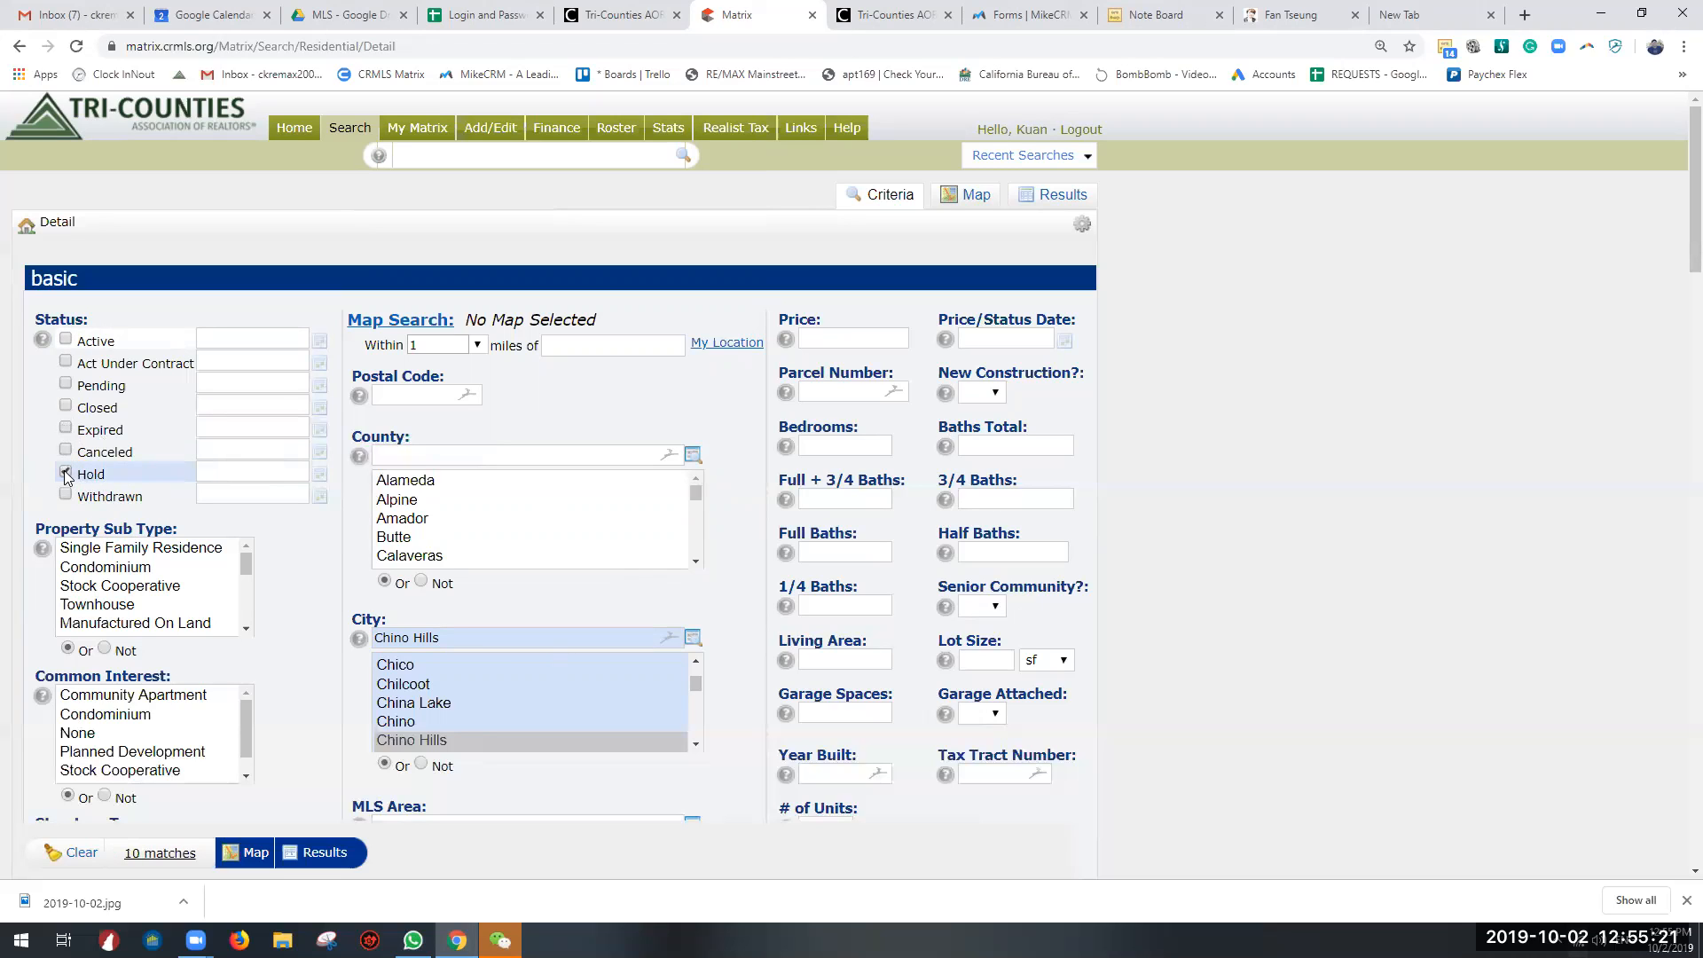
pyautogui.click(66, 475)
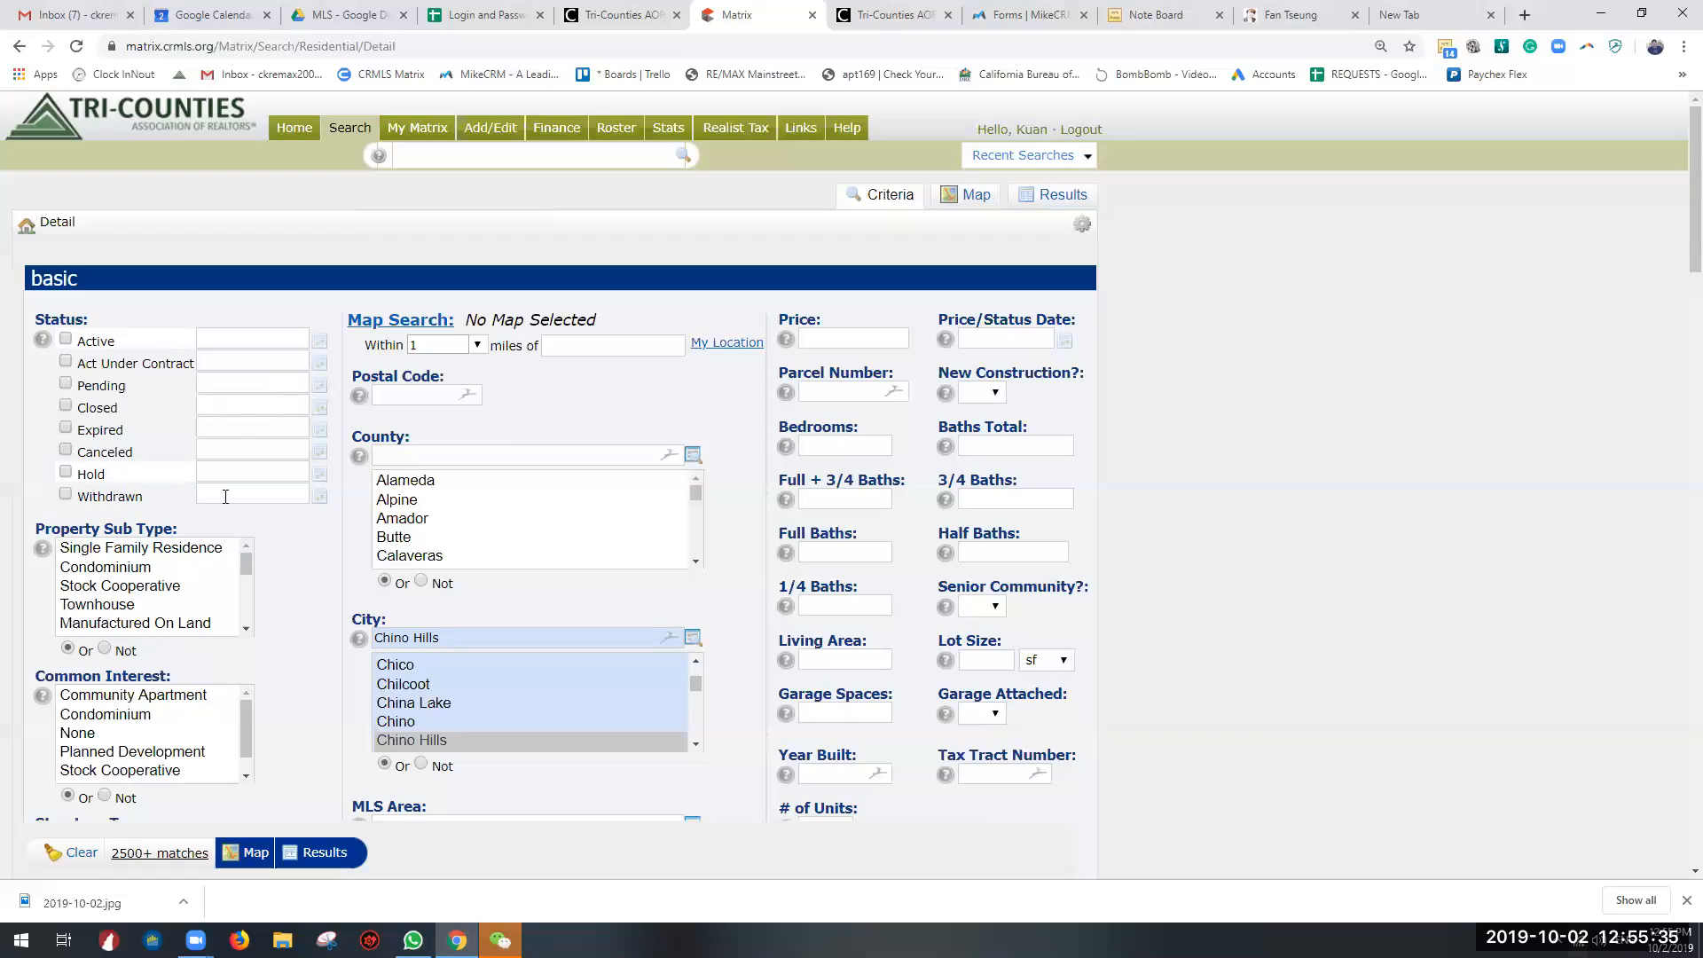
# Step: Choose Single Family Residence as the property sub type
pyautogui.scroll(-2, 226, 497)
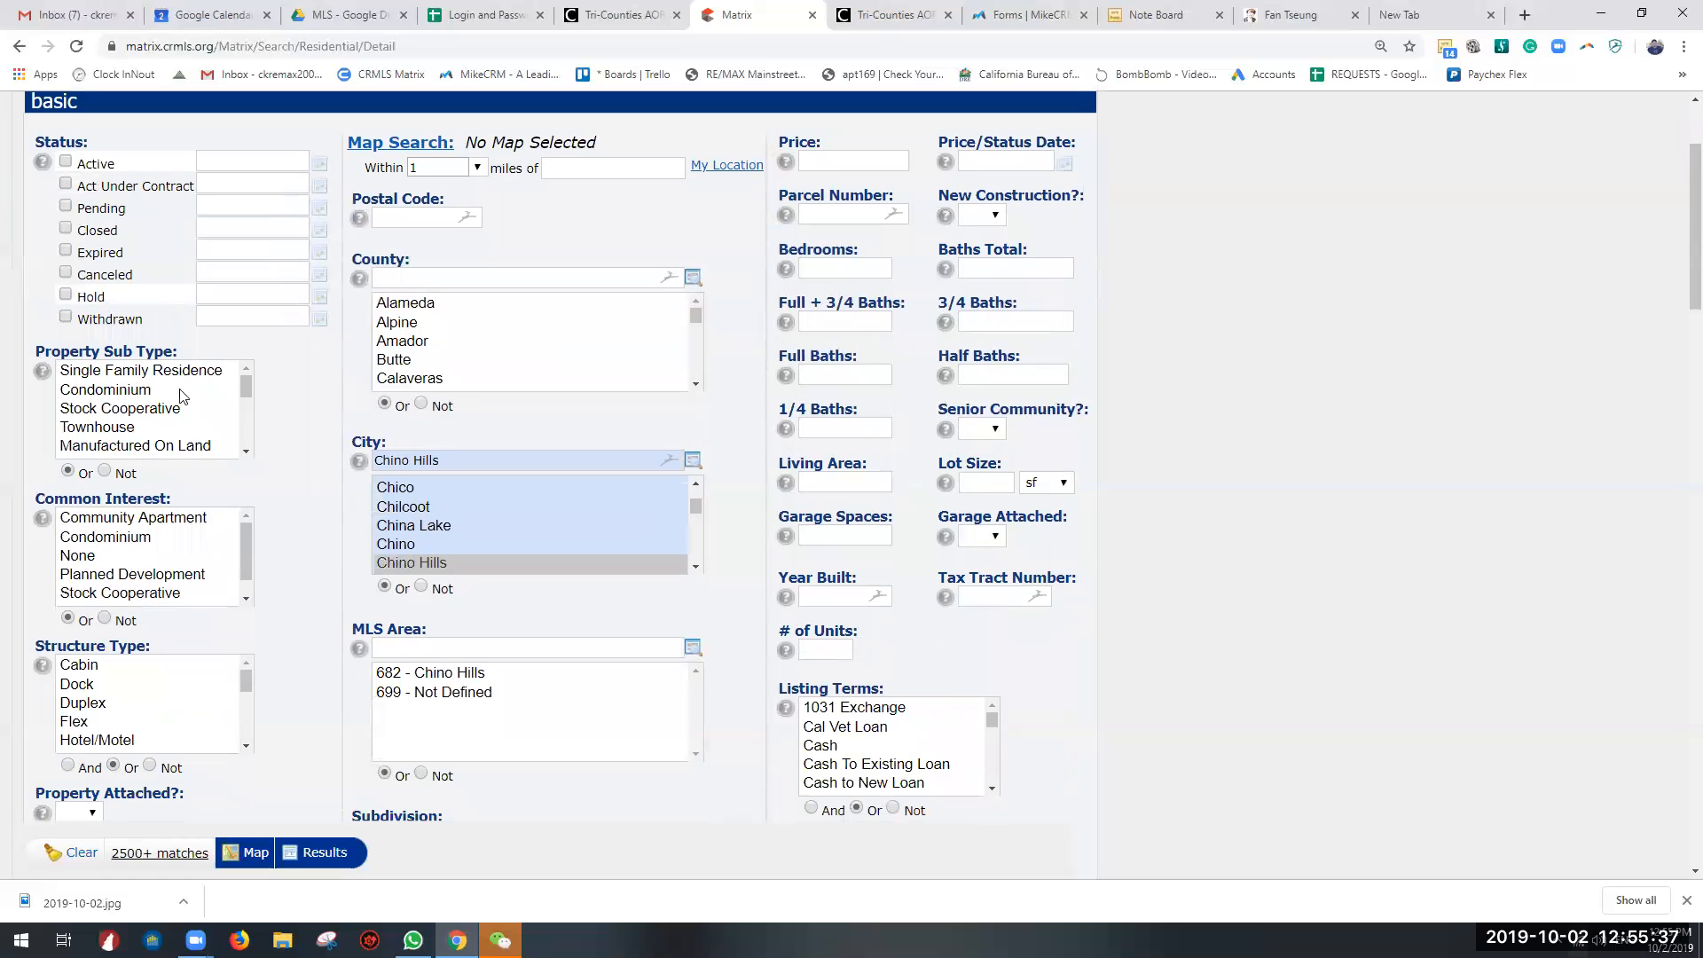
pyautogui.click(203, 370)
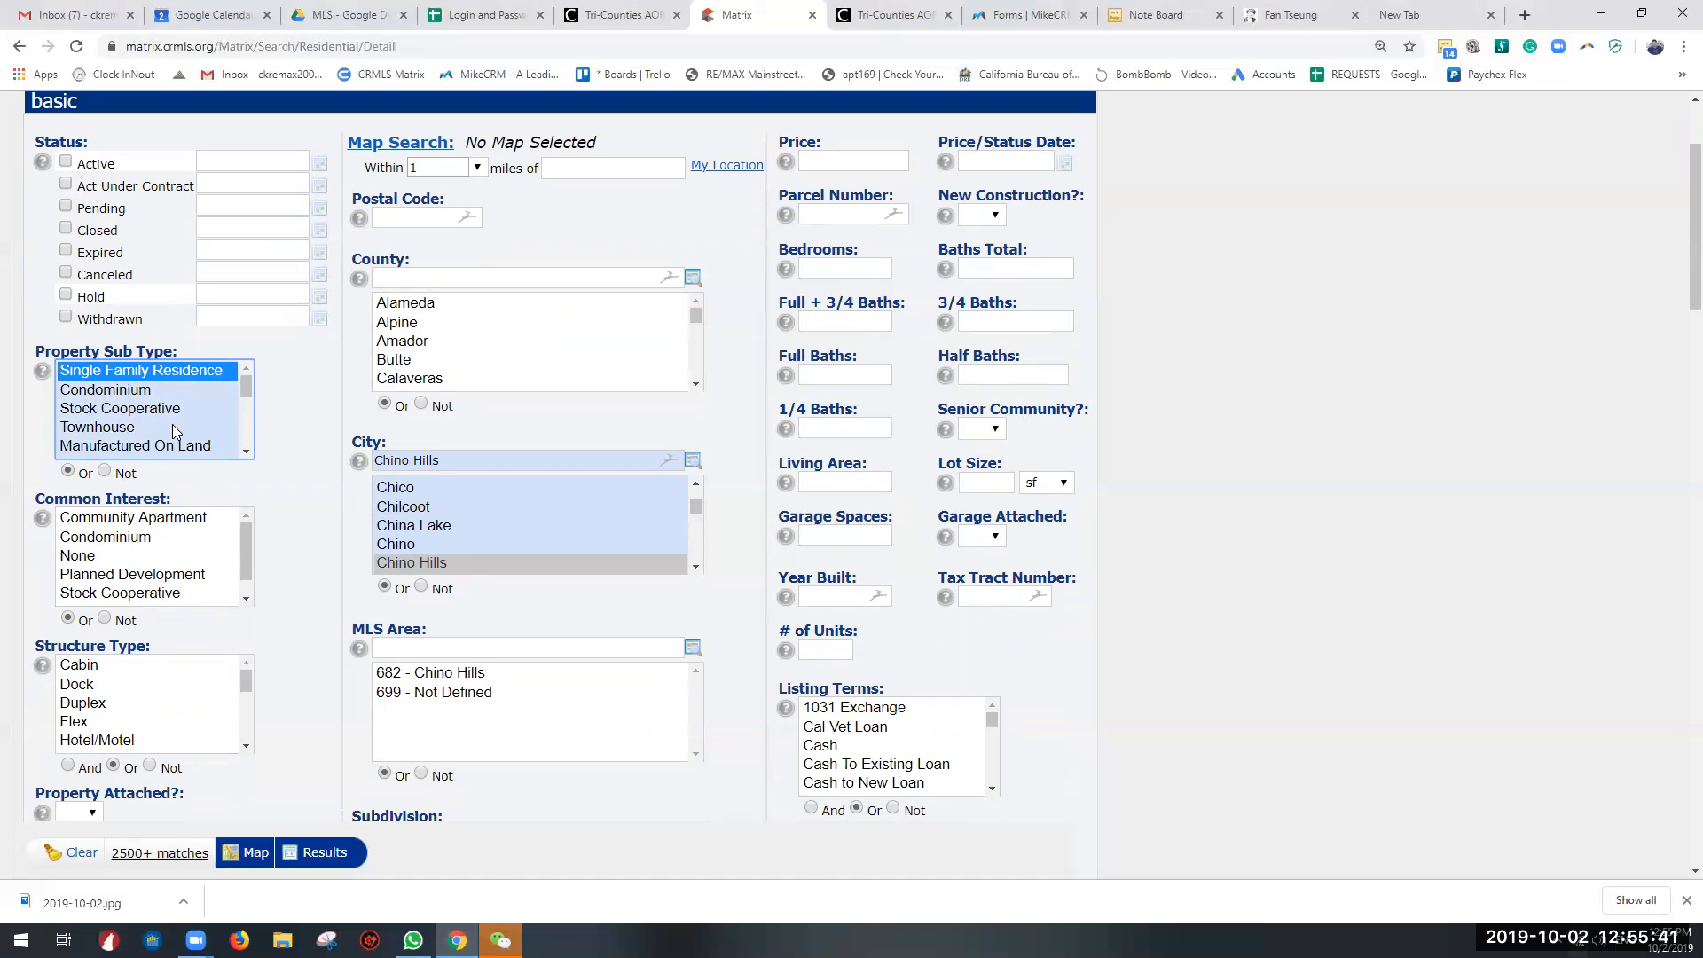
# Step: Try other property sub types in the list, including Manufactured On Land, one at a time
pyautogui.click(175, 432)
pyautogui.scroll(-2, 188, 401)
pyautogui.scroll(-3, 142, 397)
pyautogui.scroll(4, 137, 408)
pyautogui.click(168, 417)
pyautogui.click(162, 431)
pyautogui.click(163, 399)
pyautogui.click(171, 380)
pyautogui.click(163, 414)
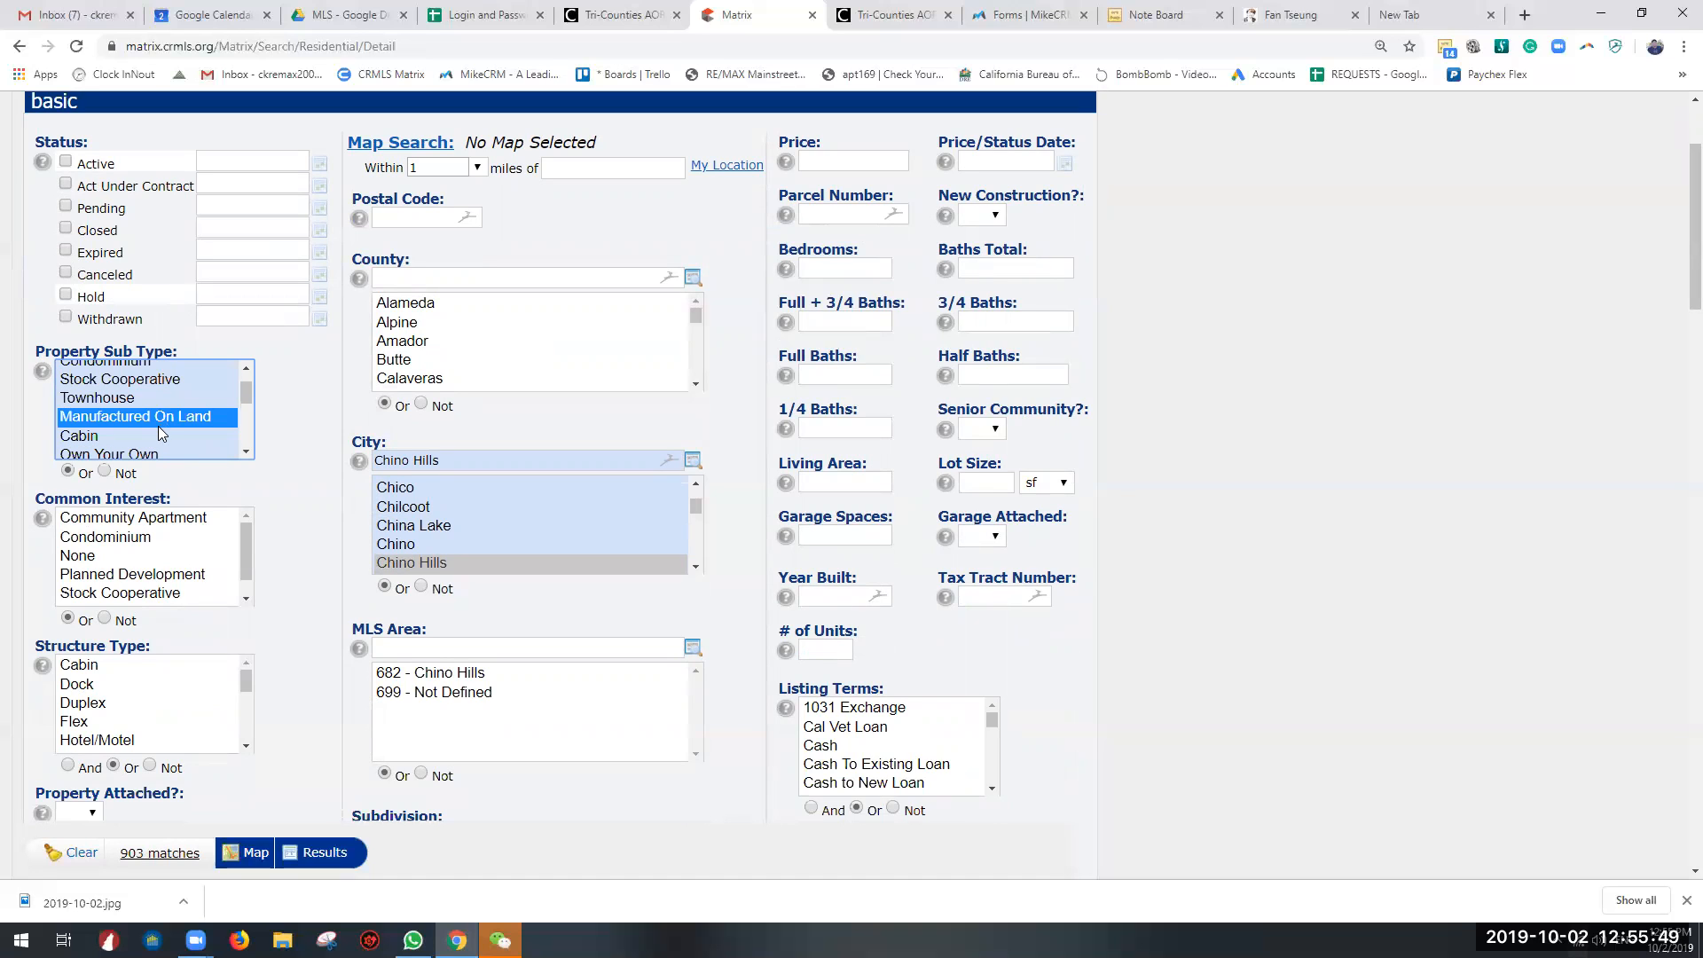
# Step: Try the remaining property sub types, including Deeded Parking, and reselect Single Family Residence
pyautogui.scroll(-2, 160, 430)
pyautogui.click(129, 389)
pyautogui.click(118, 429)
pyautogui.click(122, 438)
pyautogui.scroll(-2, 116, 441)
pyautogui.click(104, 445)
pyautogui.click(110, 427)
pyautogui.click(117, 408)
pyautogui.click(130, 373)
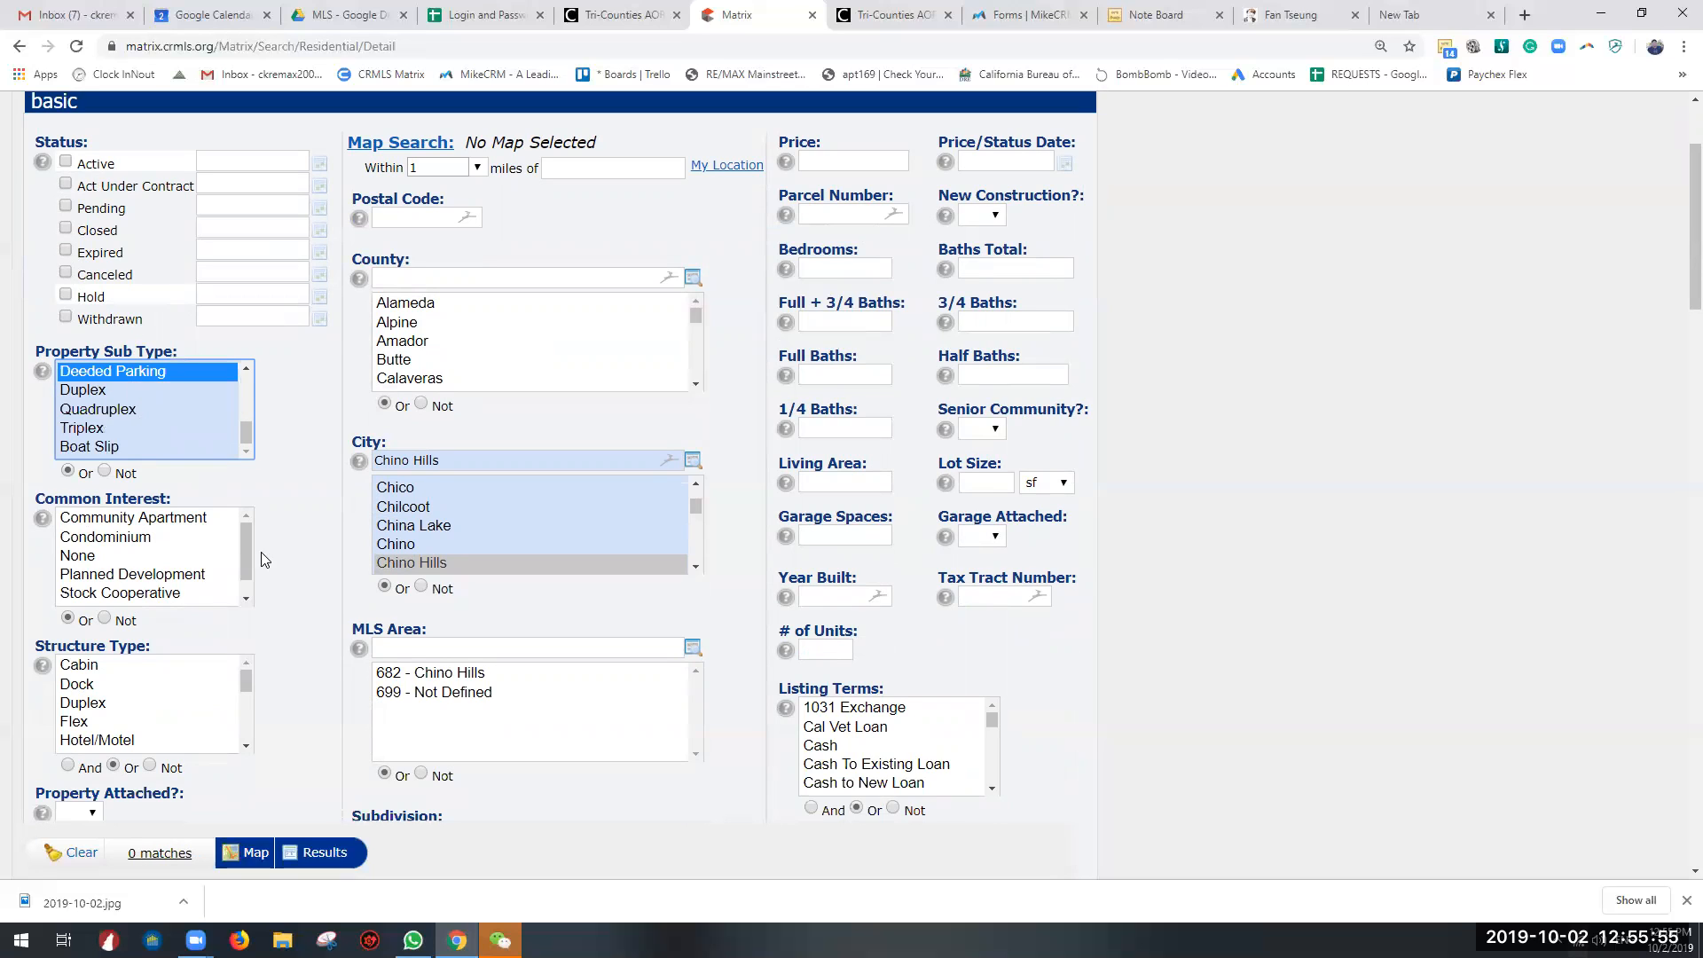
pyautogui.scroll(5, 161, 417)
pyautogui.click(146, 372)
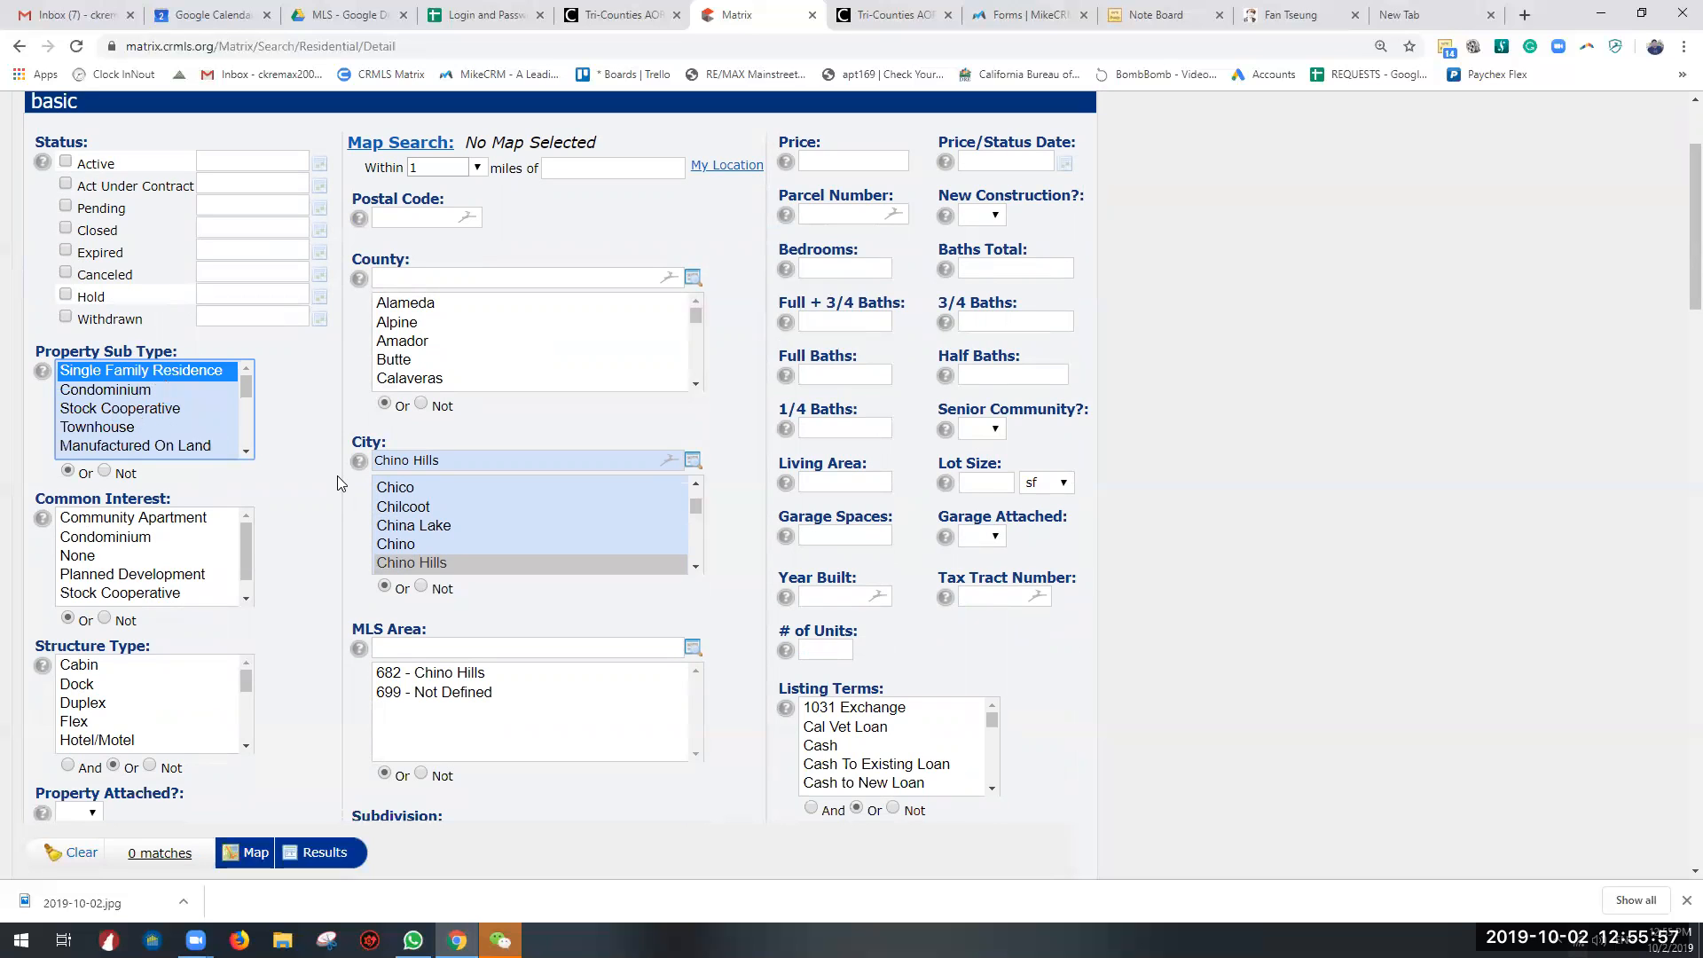
# Step: Look over the Structure Type, Special Listing Conditions, Probate Authority, remarks and County criteria
pyautogui.scroll(-3, 275, 483)
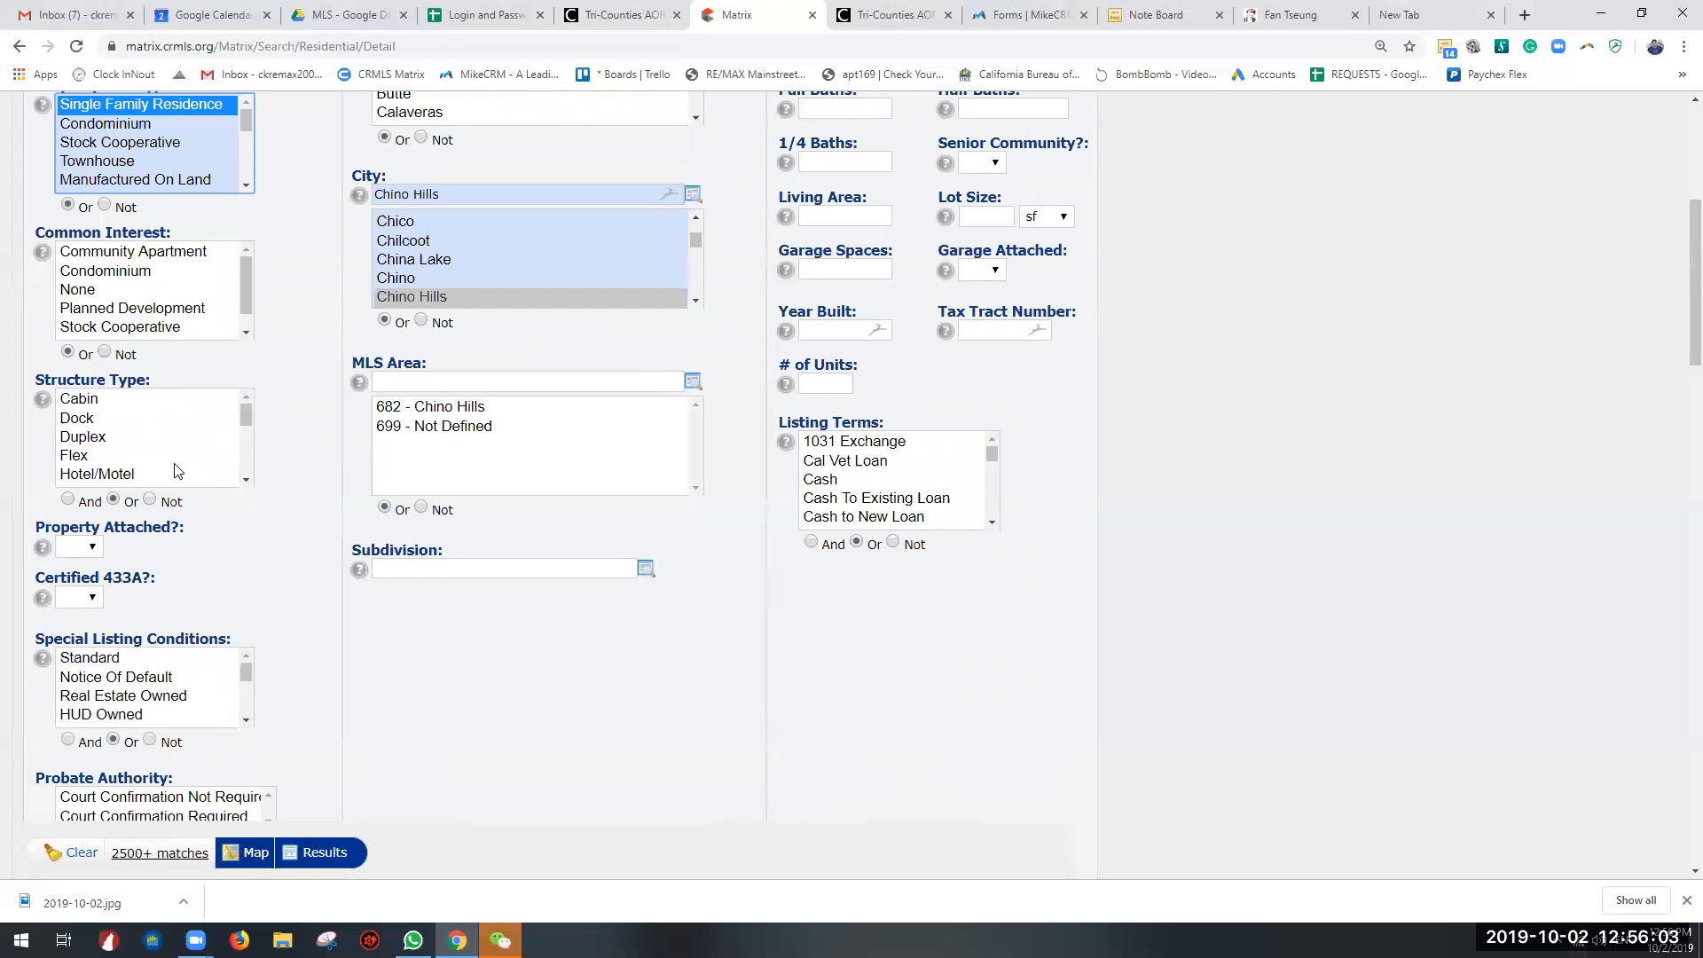
pyautogui.scroll(-1, 131, 714)
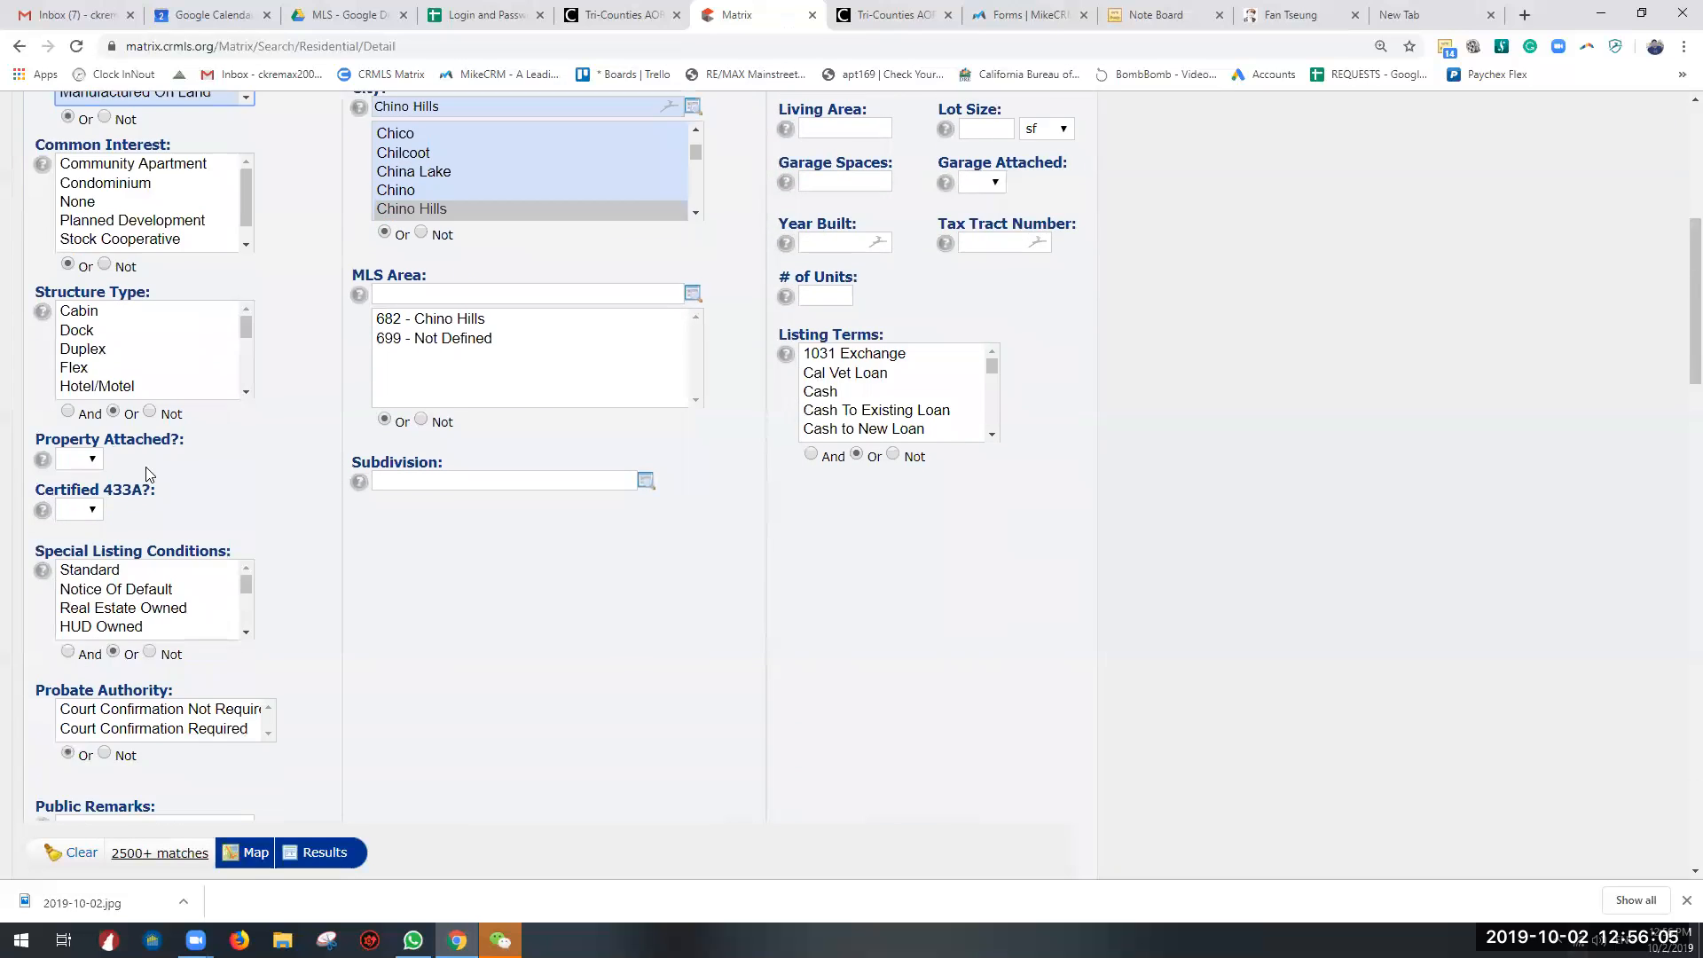
pyautogui.scroll(-2, 164, 404)
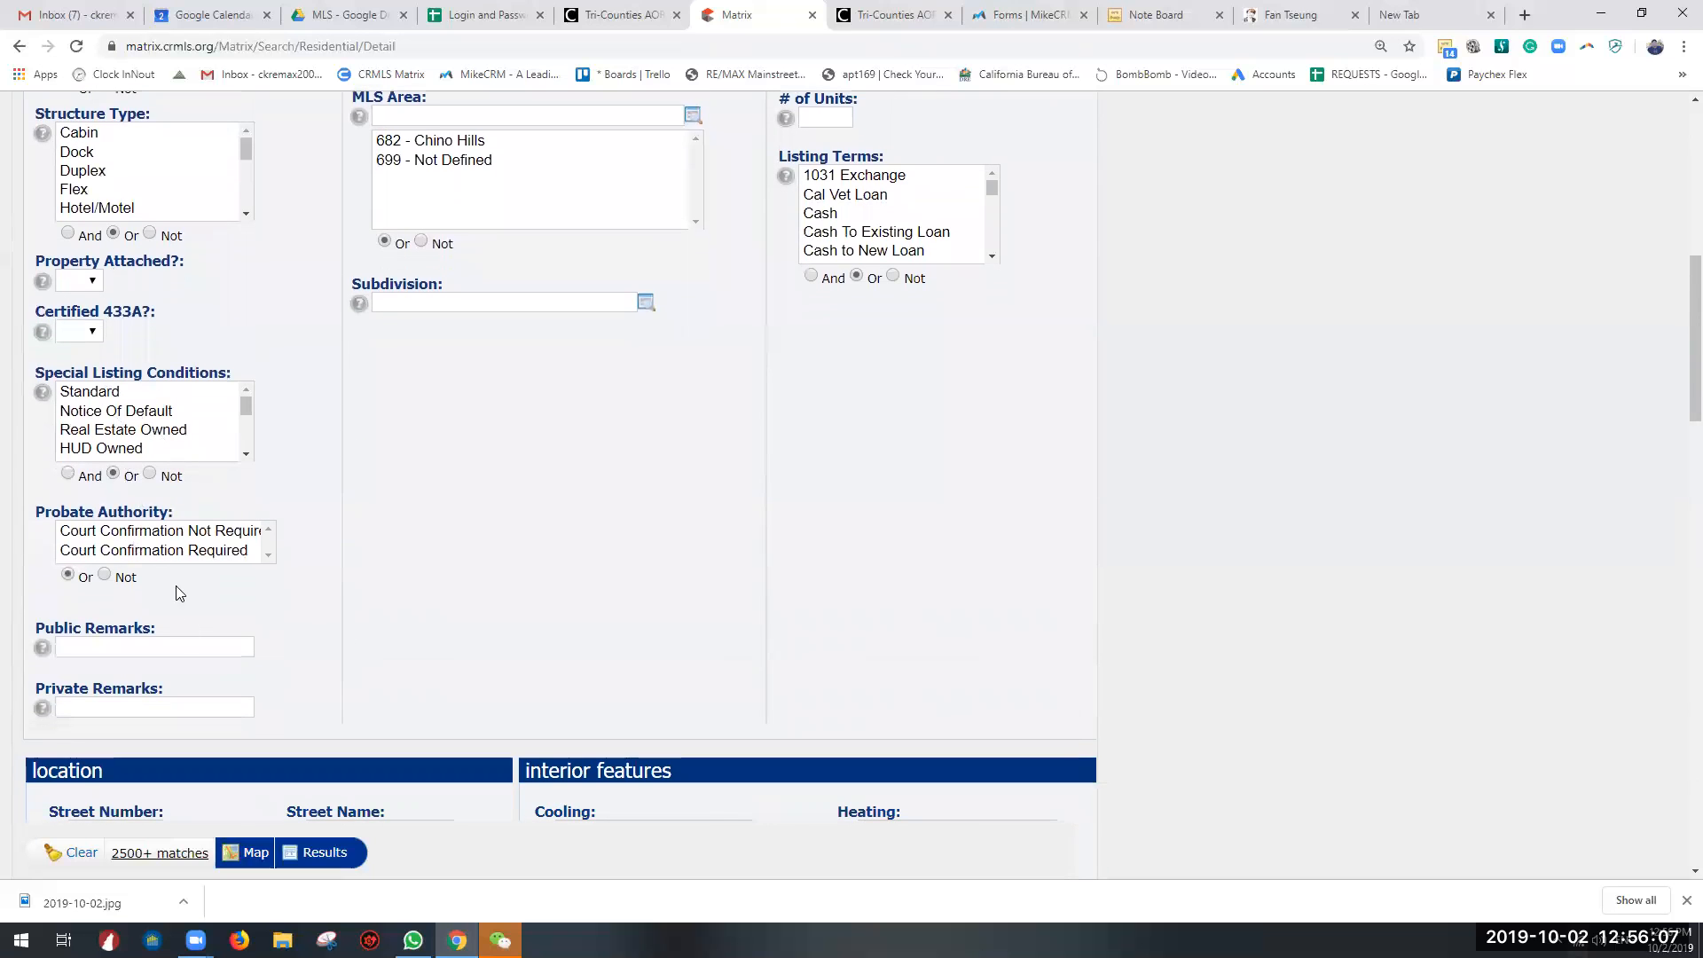
pyautogui.scroll(2, 399, 616)
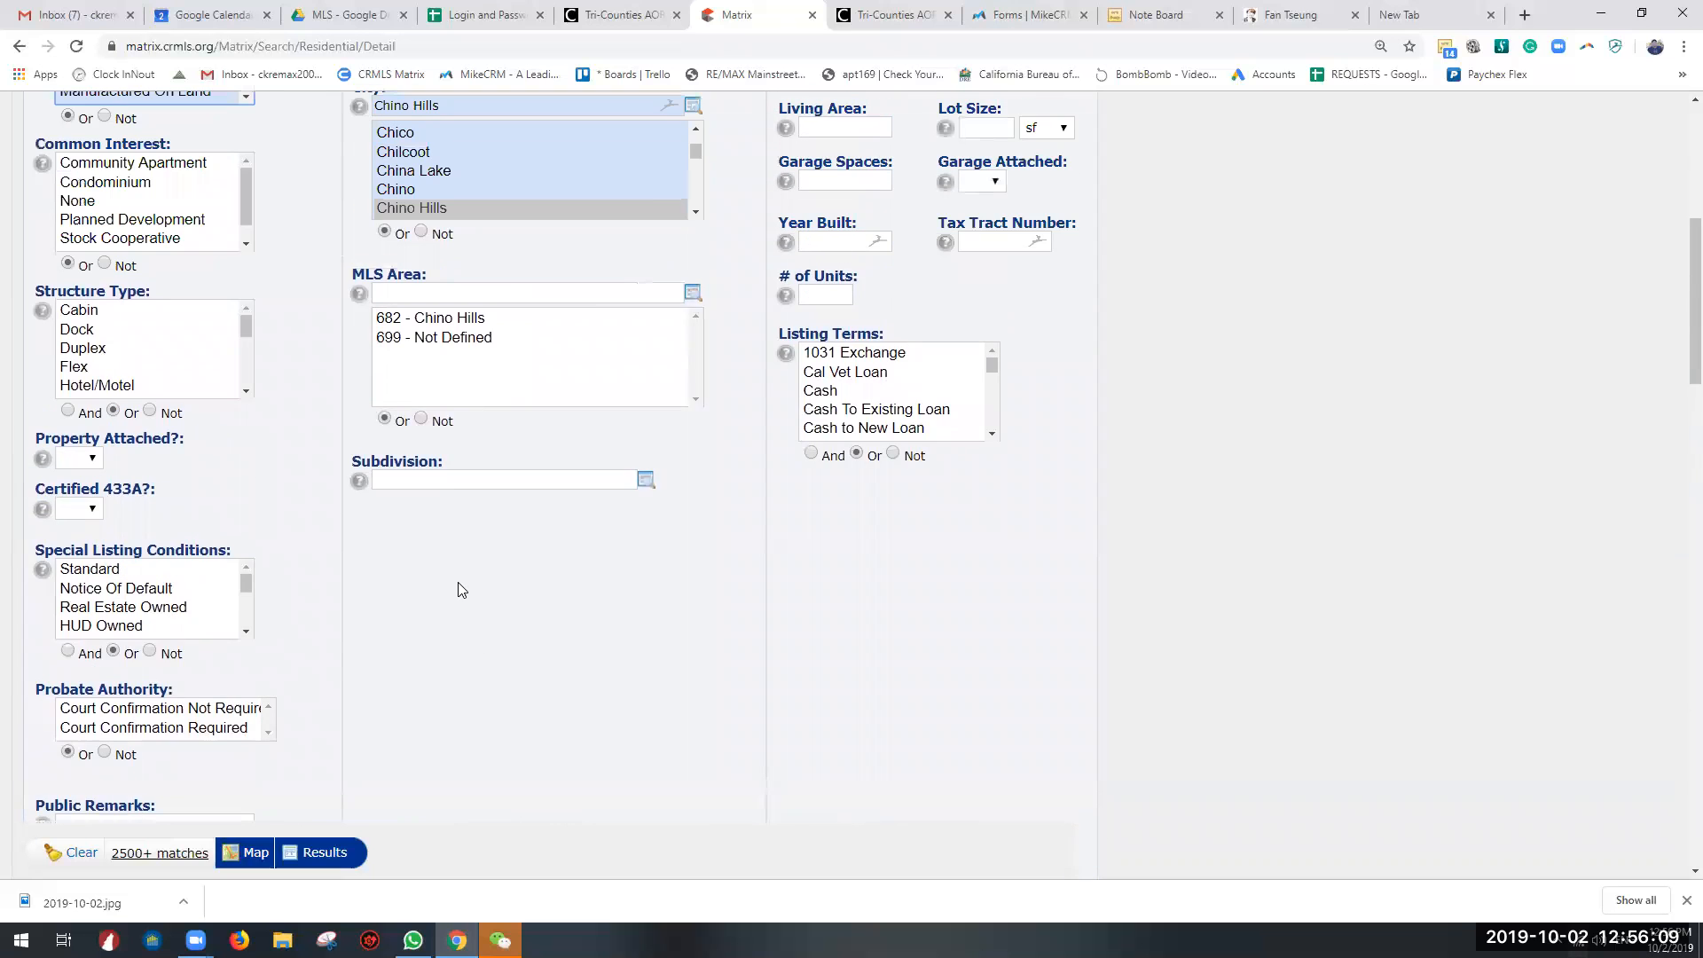
pyautogui.scroll(6, 513, 520)
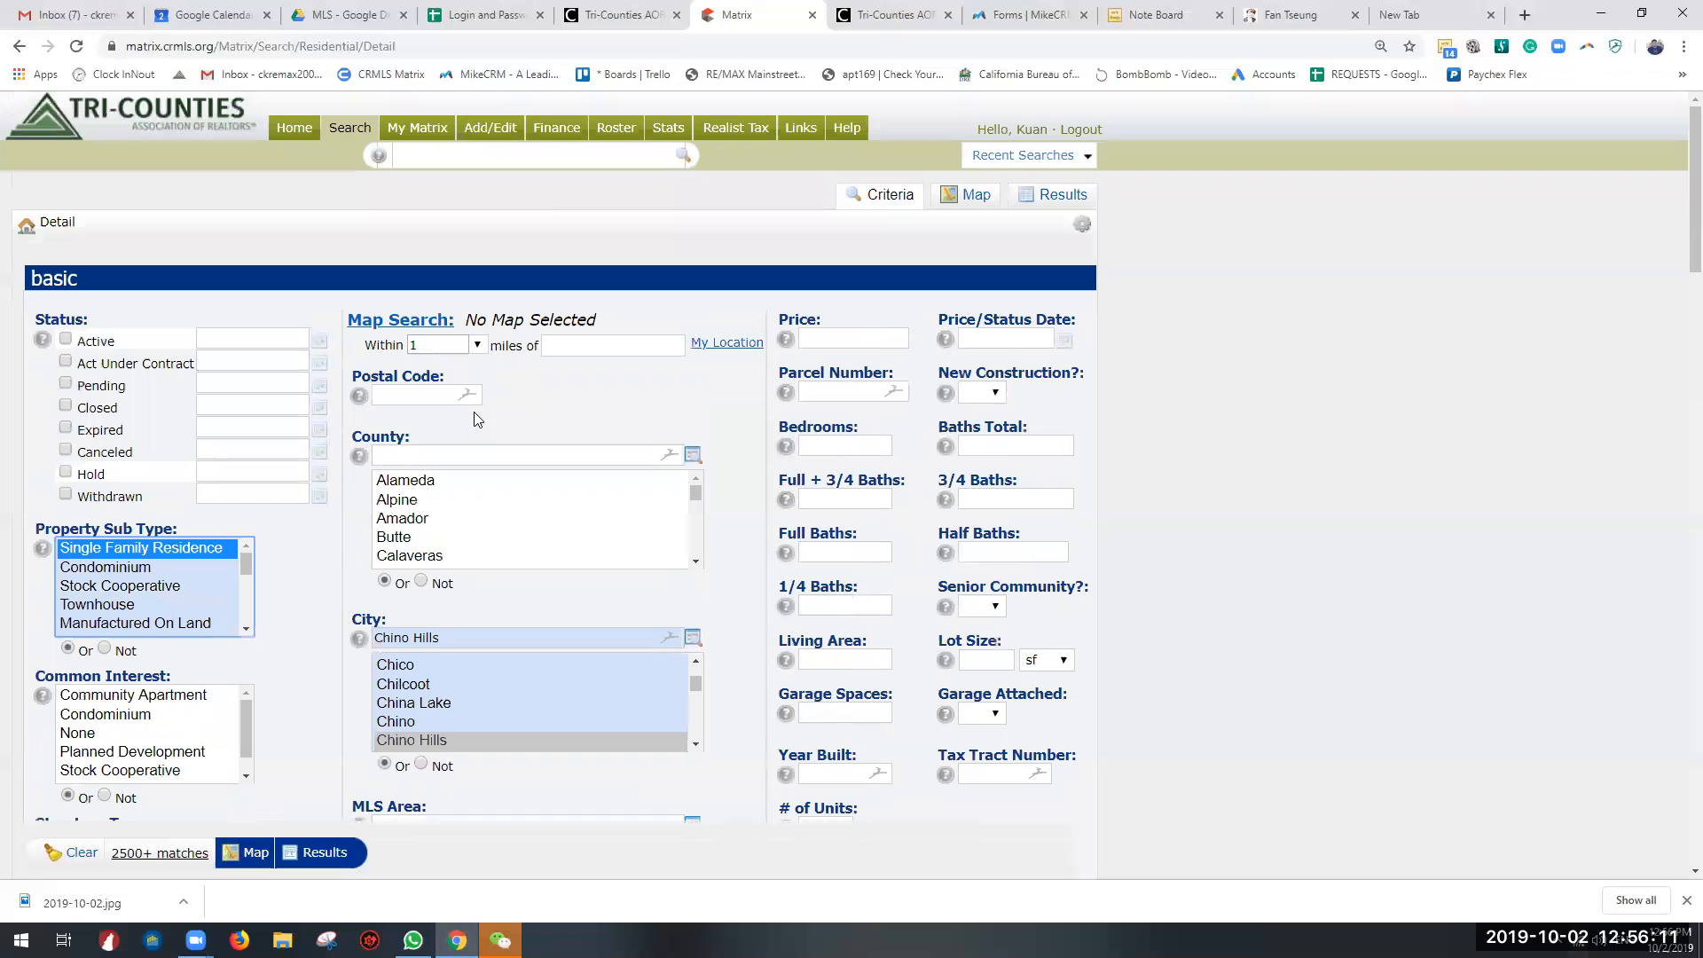
pyautogui.click(440, 458)
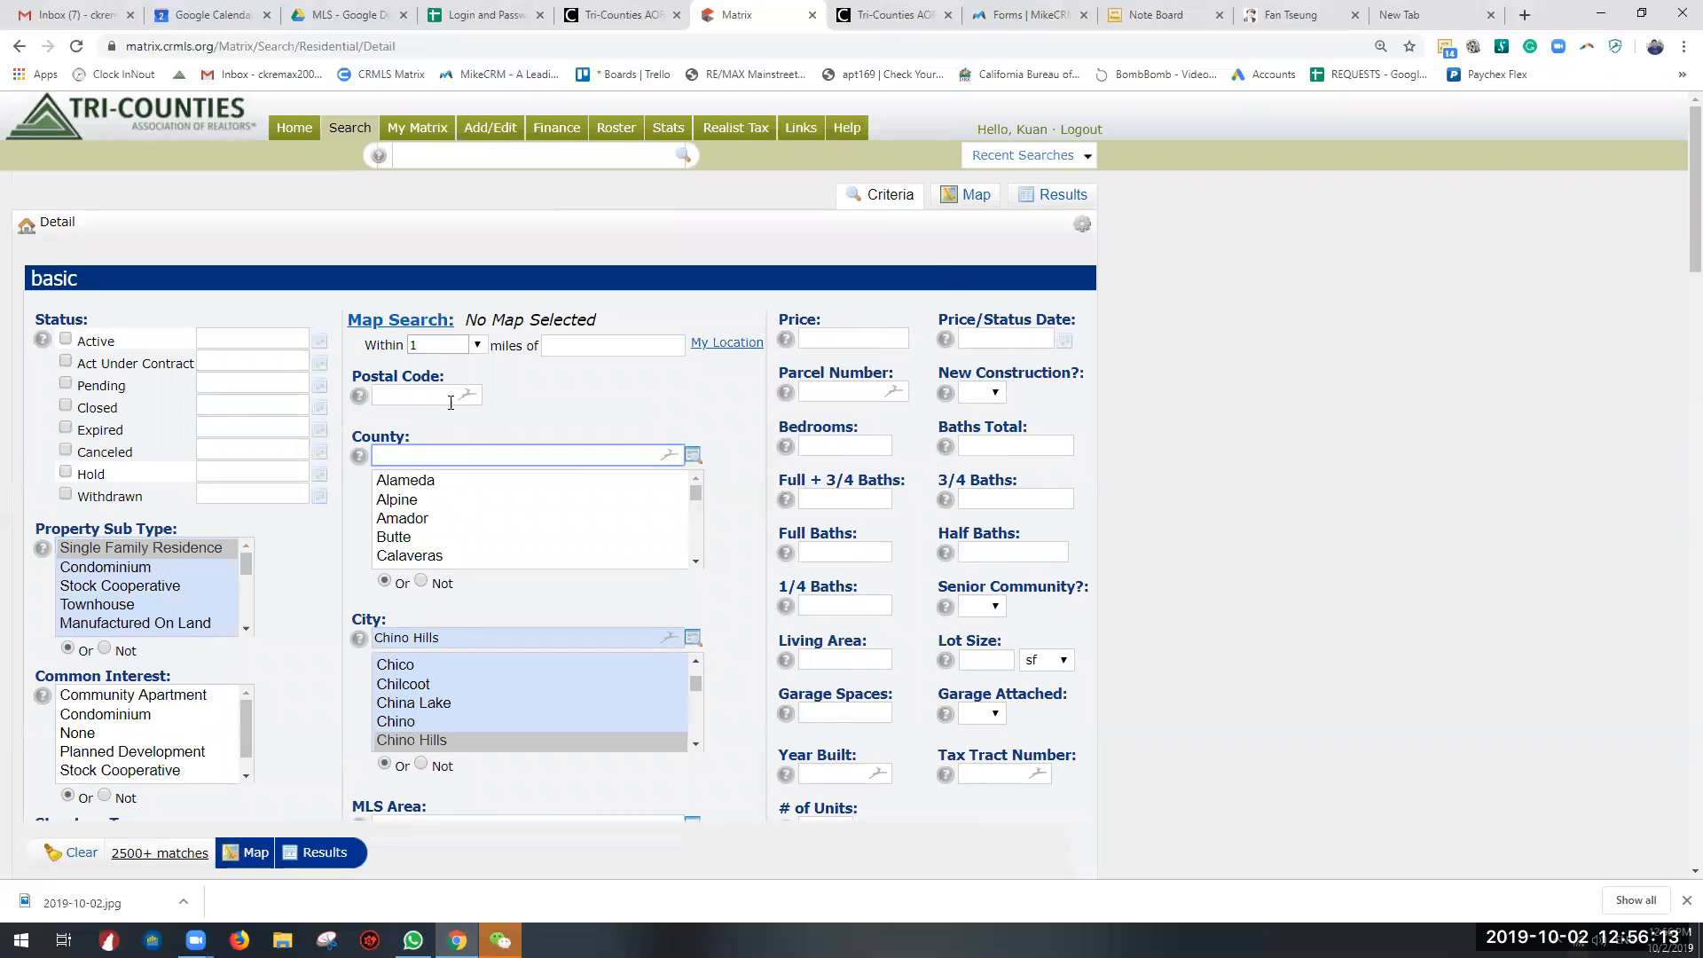
pyautogui.scroll(-2, 451, 403)
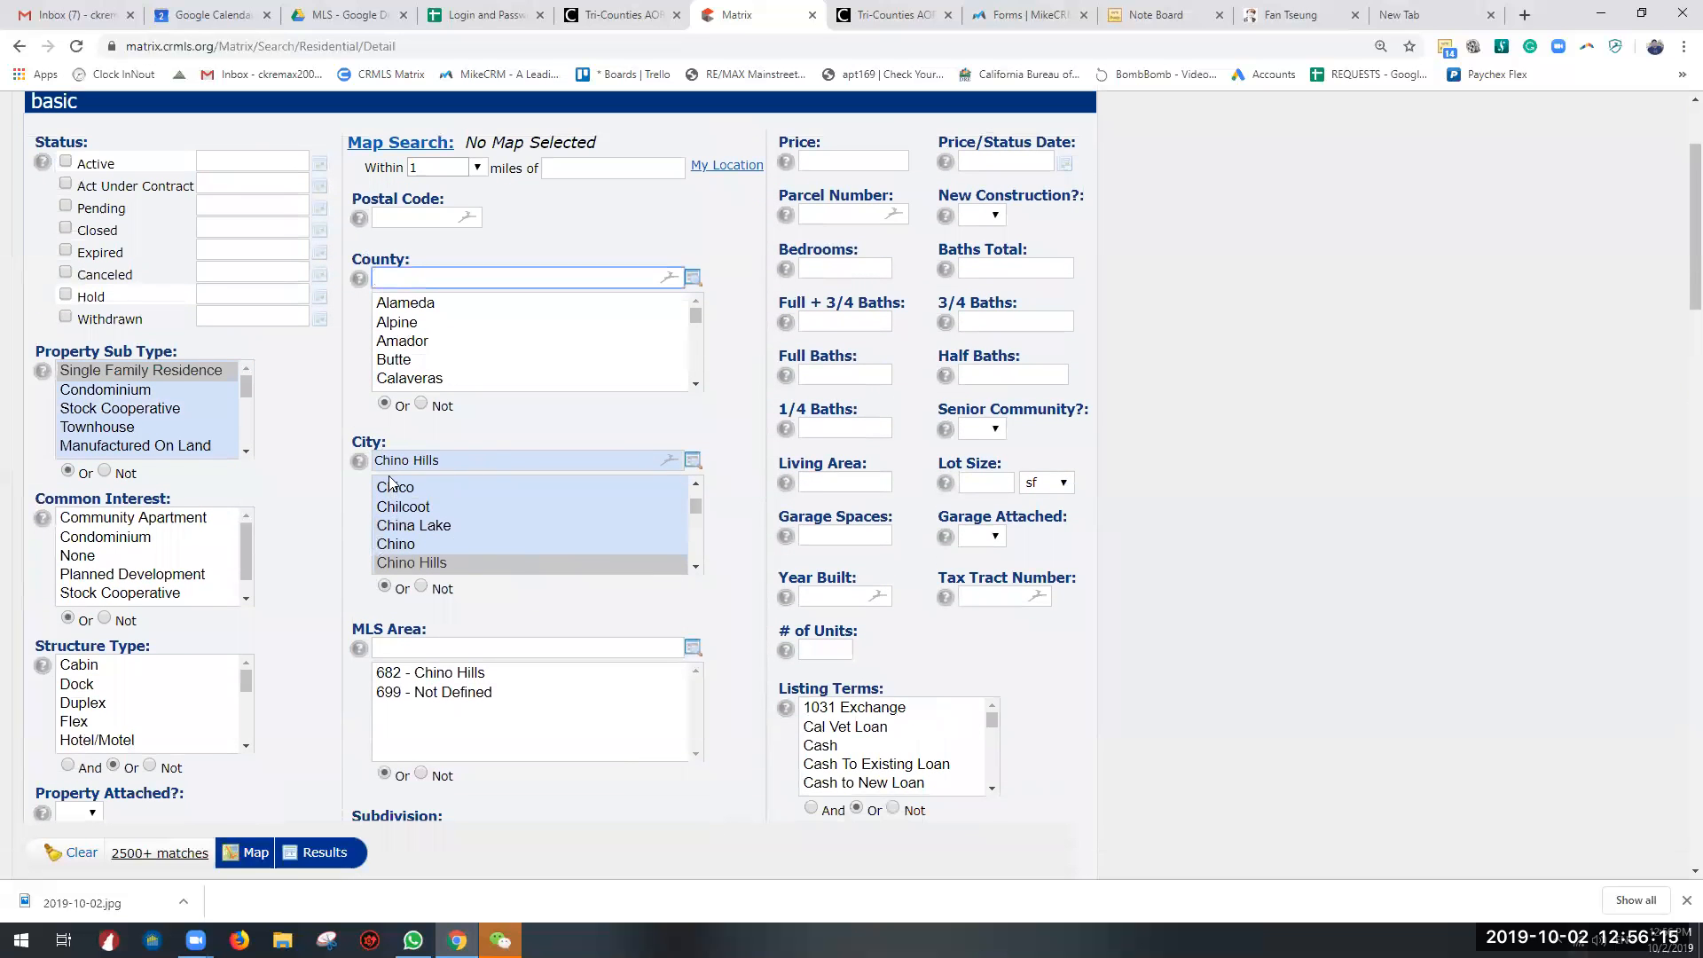
# Step: Replace the City criterion with Rowland Heights, followed by a comma for further cities
pyautogui.click(458, 458)
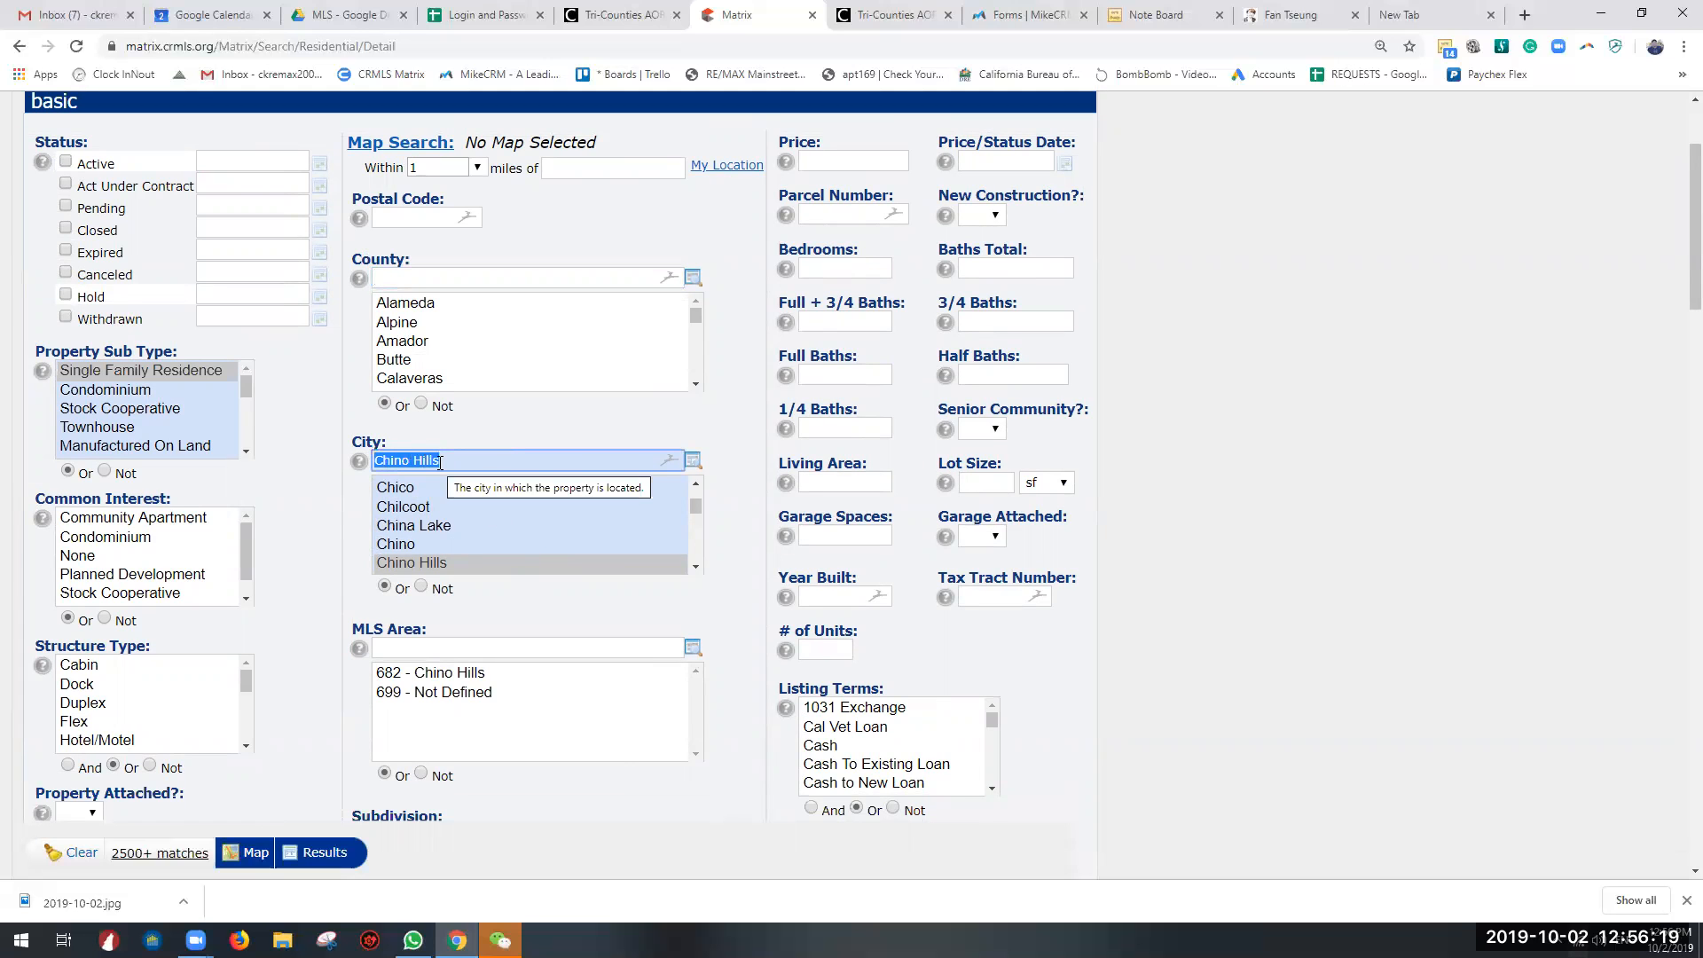
pyautogui.write('Rowland h')
pyautogui.press('BackSpace')
pyautogui.write('Heigh')
pyautogui.press('BackSpace')
pyautogui.press('BackSpace')
pyautogui.press('BackSpace')
pyautogui.press('BackSpace')
pyautogui.press('BackSpace')
pyautogui.write('H')
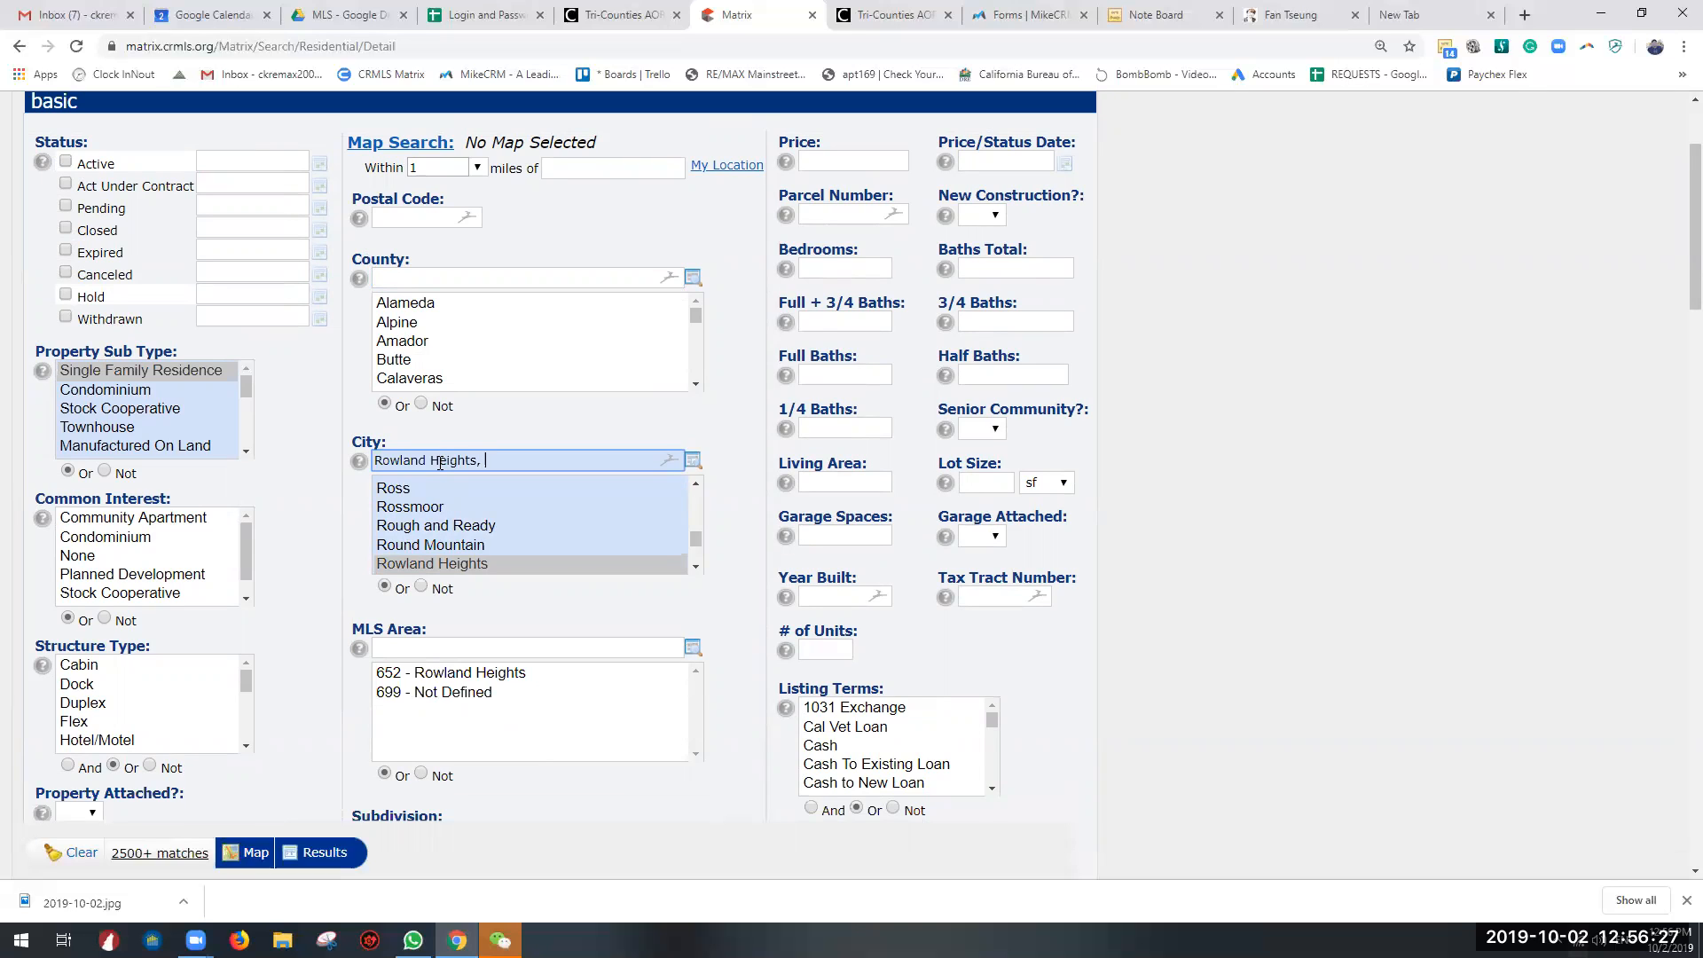
pyautogui.write('eights, Ch')
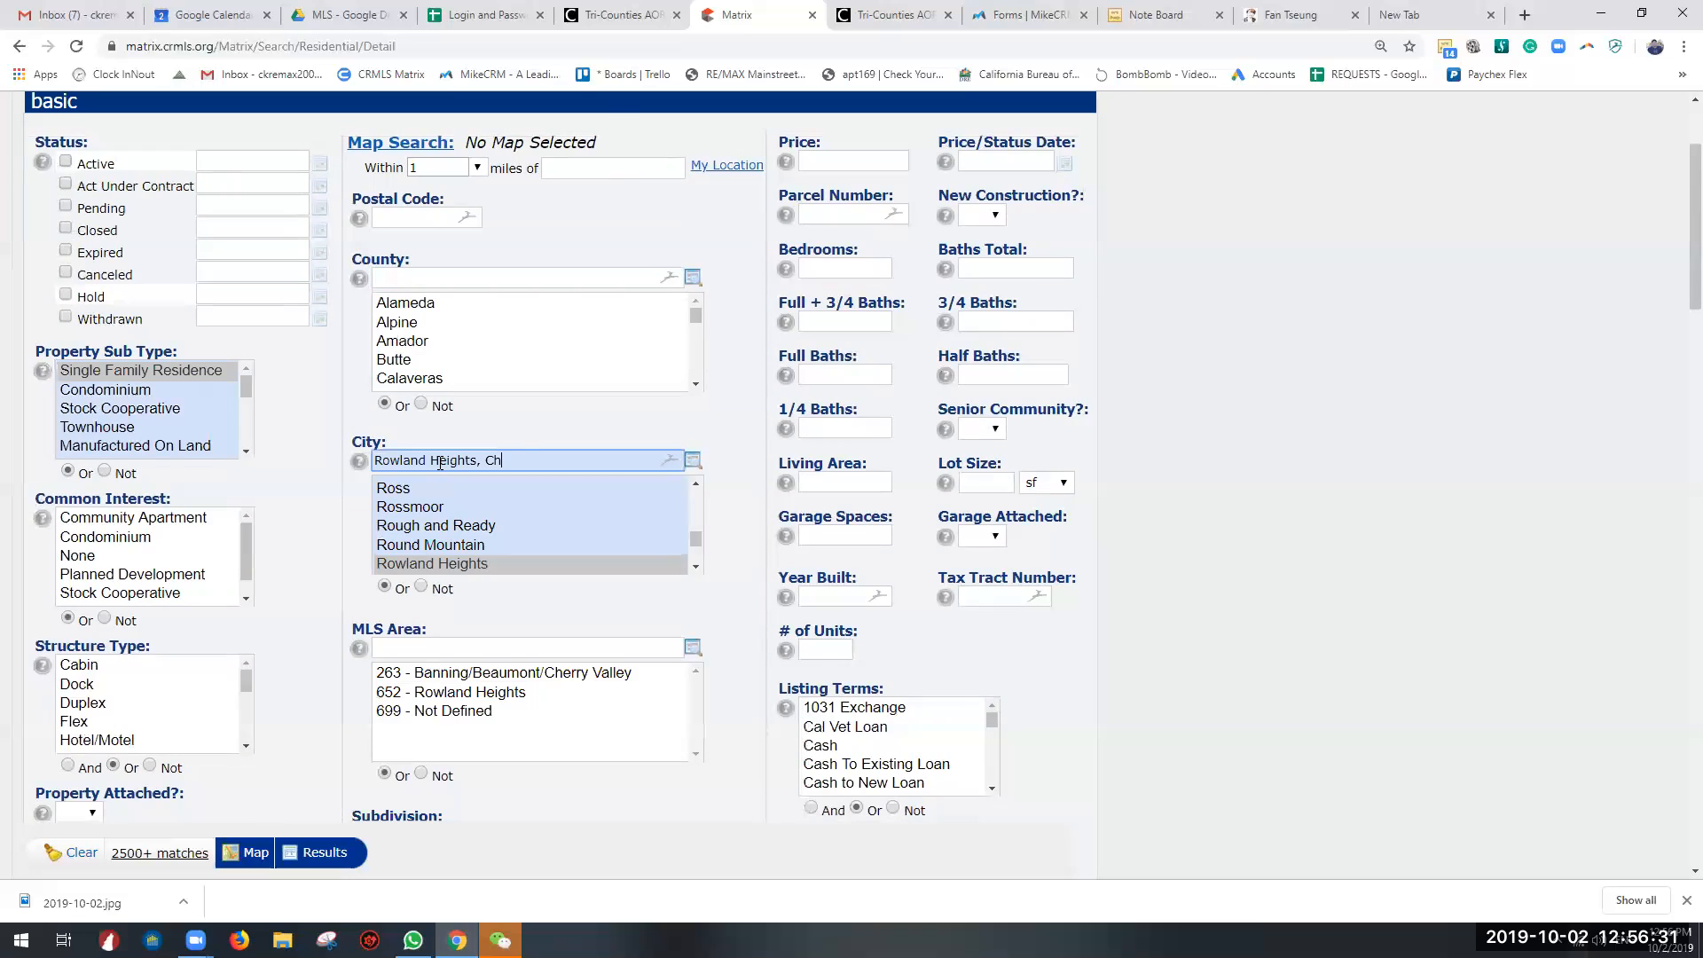
pyautogui.write('ino Hills,')
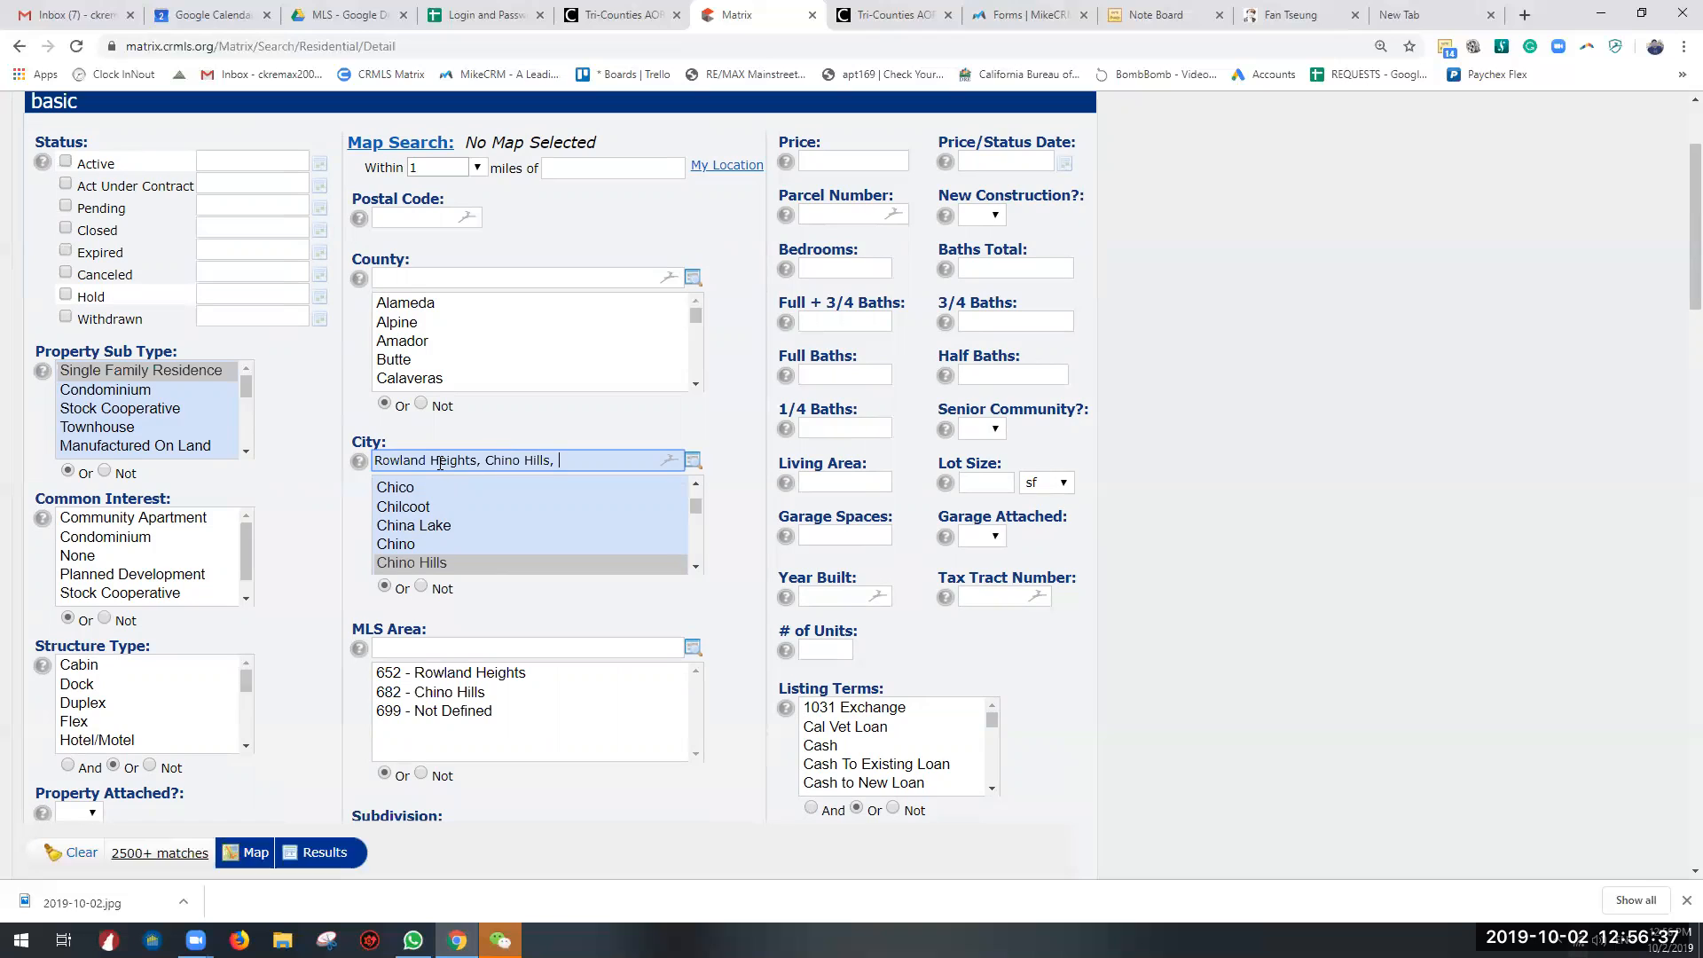
# Step: Add Chino Hills and Hacienda Heights to the City criterion, separated by commas
pyautogui.write('hacienda')
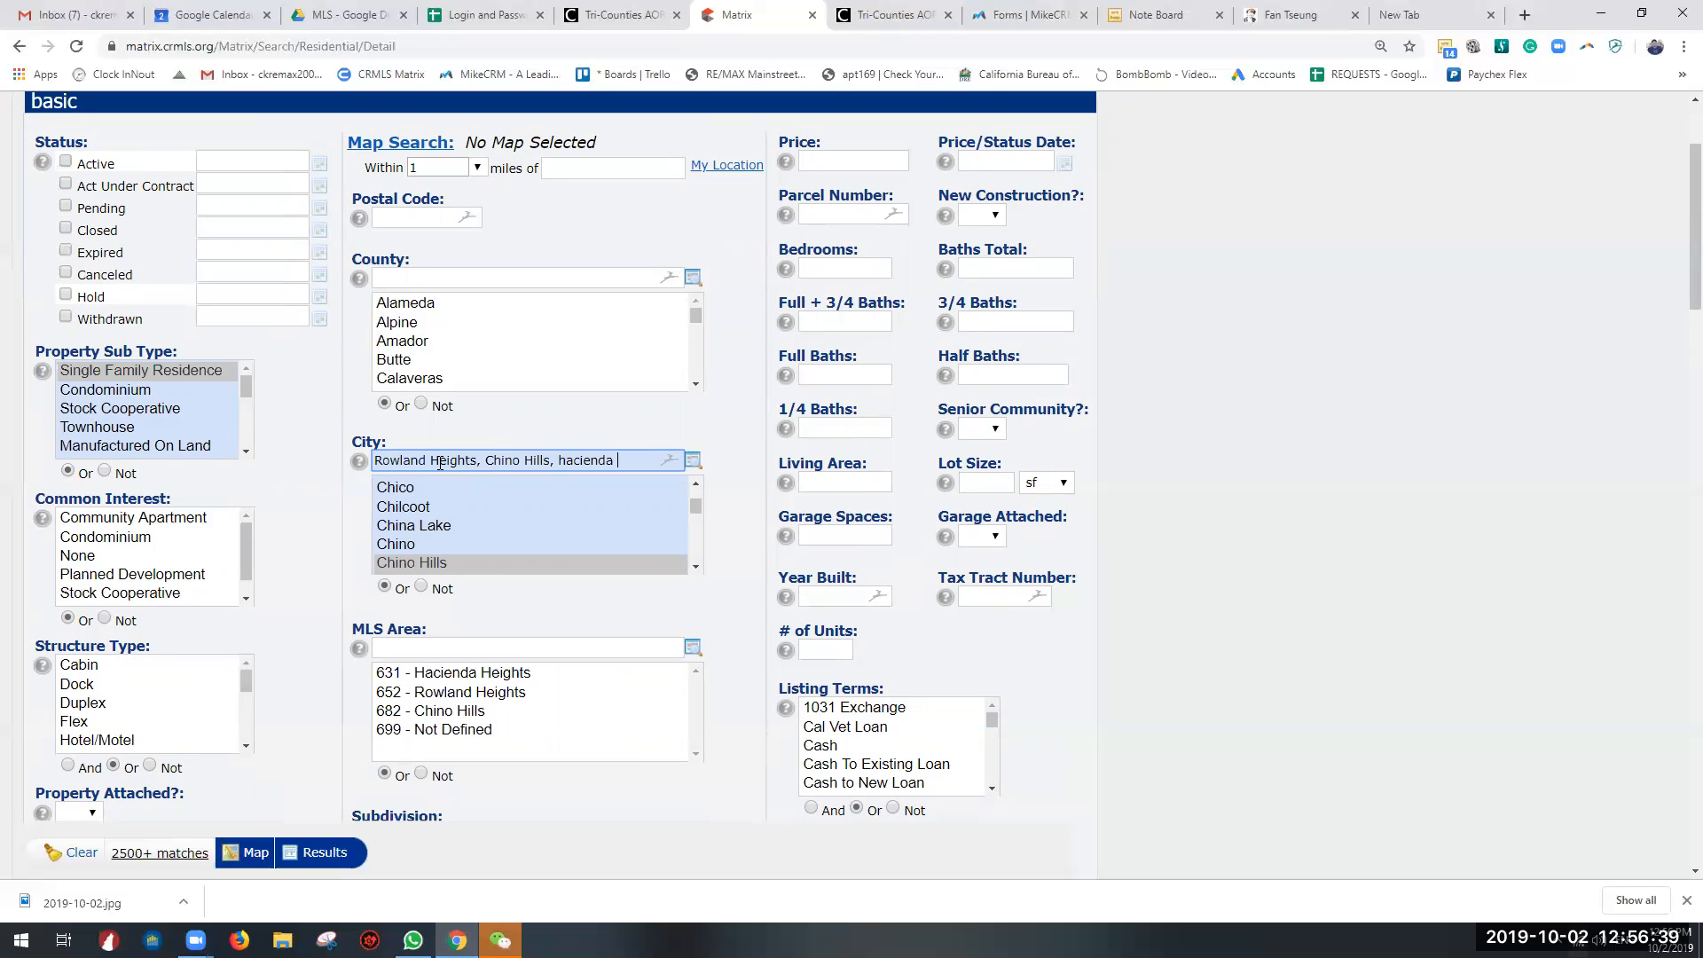
pyautogui.press('BackSpace')
pyautogui.press('BackSpace')
pyautogui.press('BackSpace')
pyautogui.press('BackSpace')
pyautogui.press('BackSpace')
pyautogui.press('BackSpace')
pyautogui.press('BackSpace')
pyautogui.press('BackSpace')
pyautogui.press('BackSpace')
pyautogui.write('H')
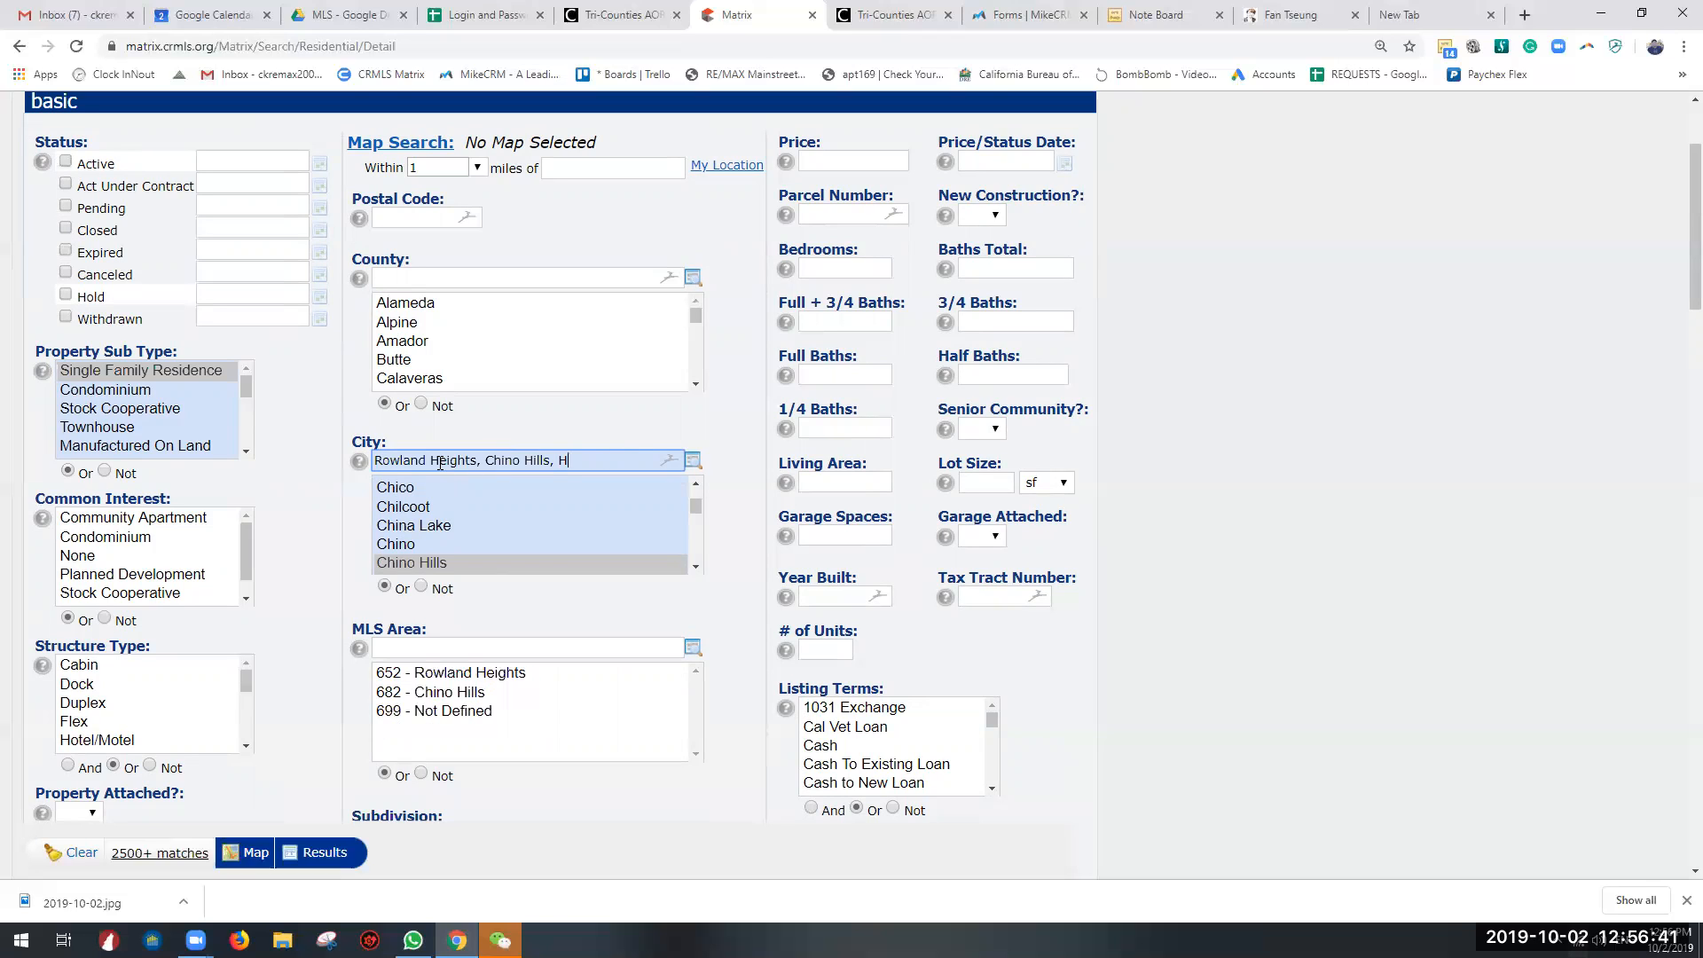
pyautogui.write('acienda Heights')
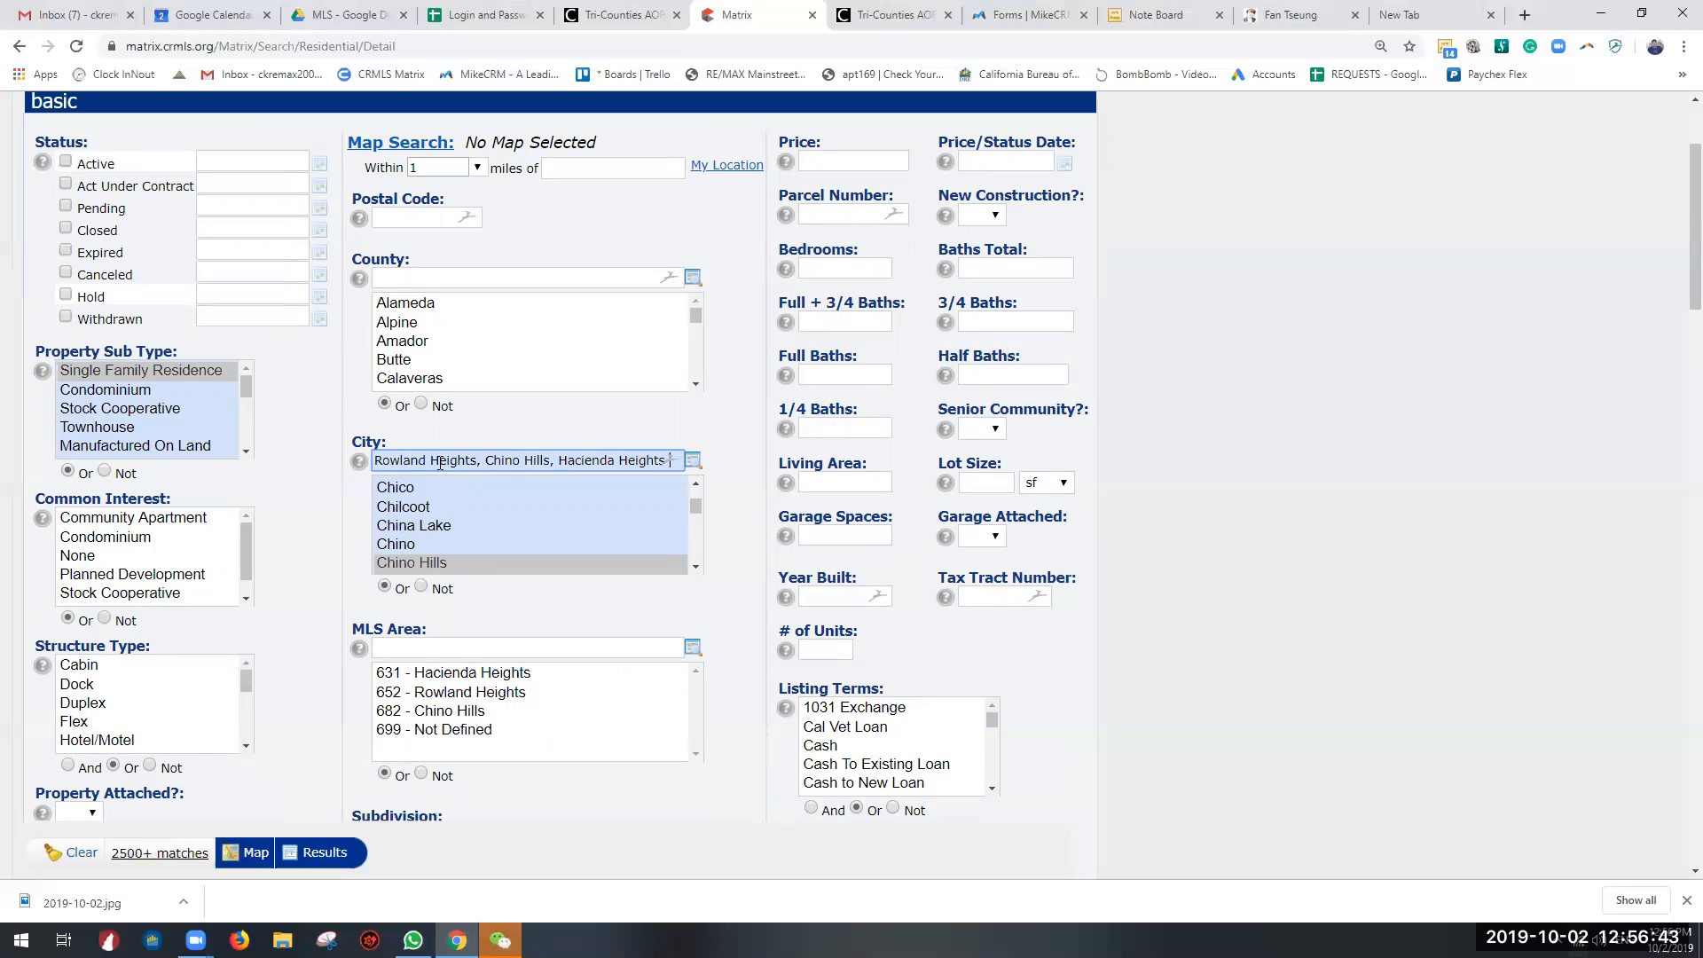
pyautogui.scroll(-3, 440, 463)
pyautogui.scroll(5, 789, 443)
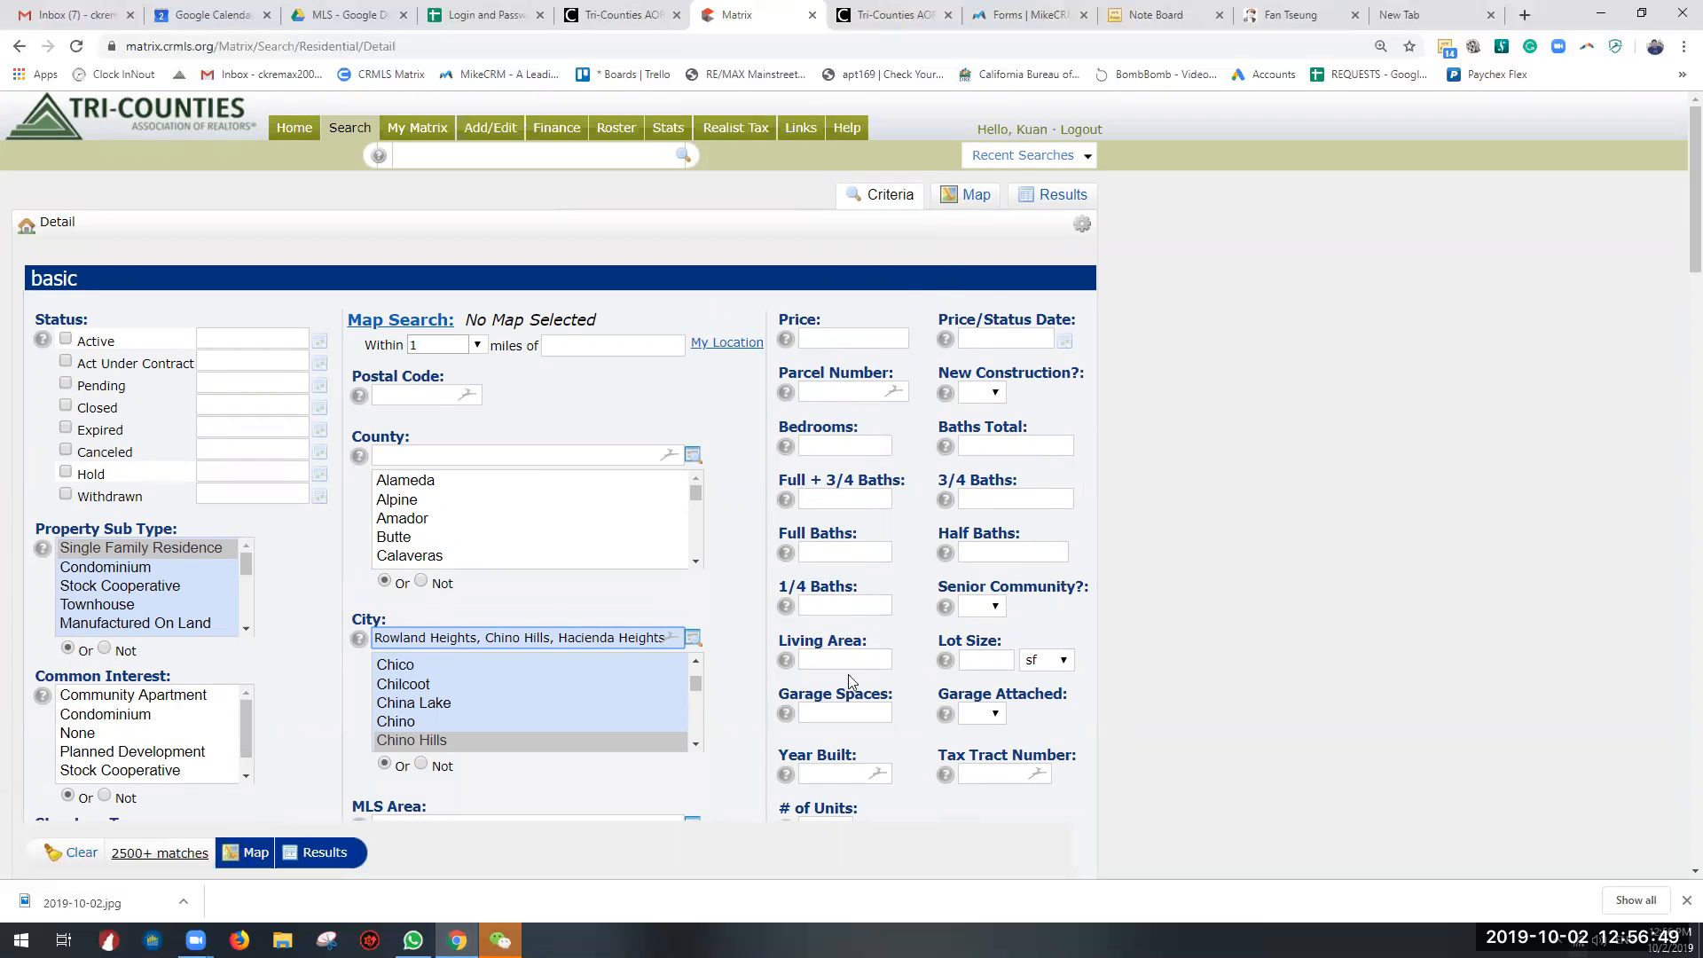
pyautogui.click(858, 337)
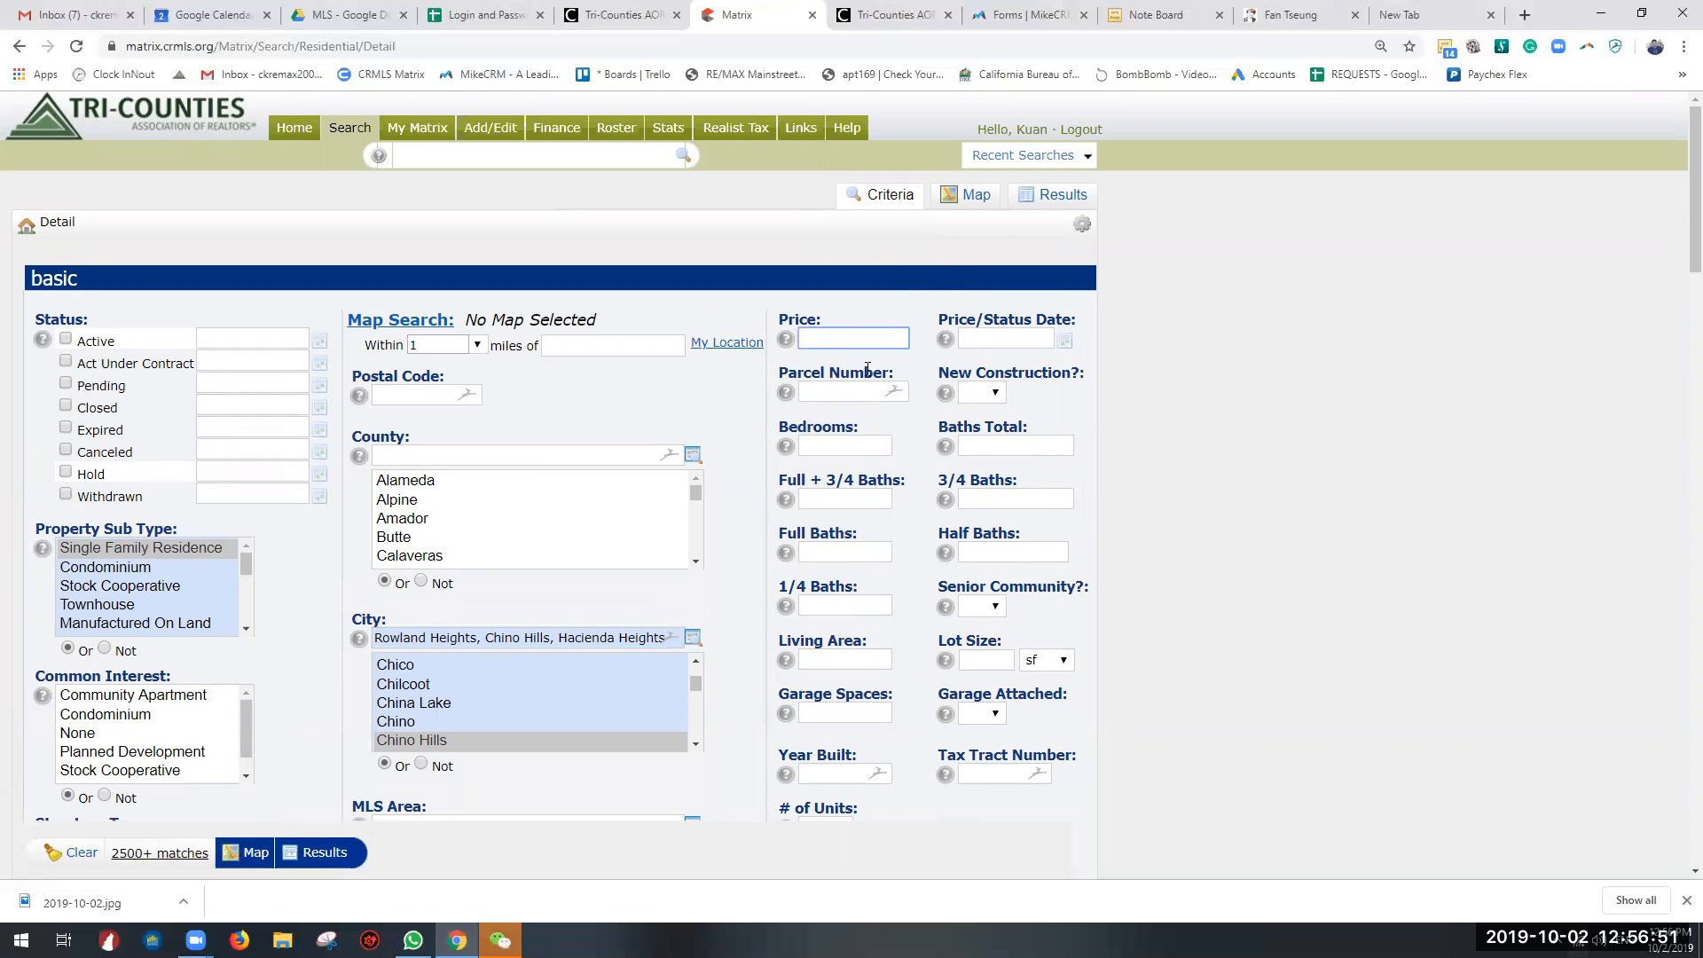
pyautogui.moveTo(784, 387)
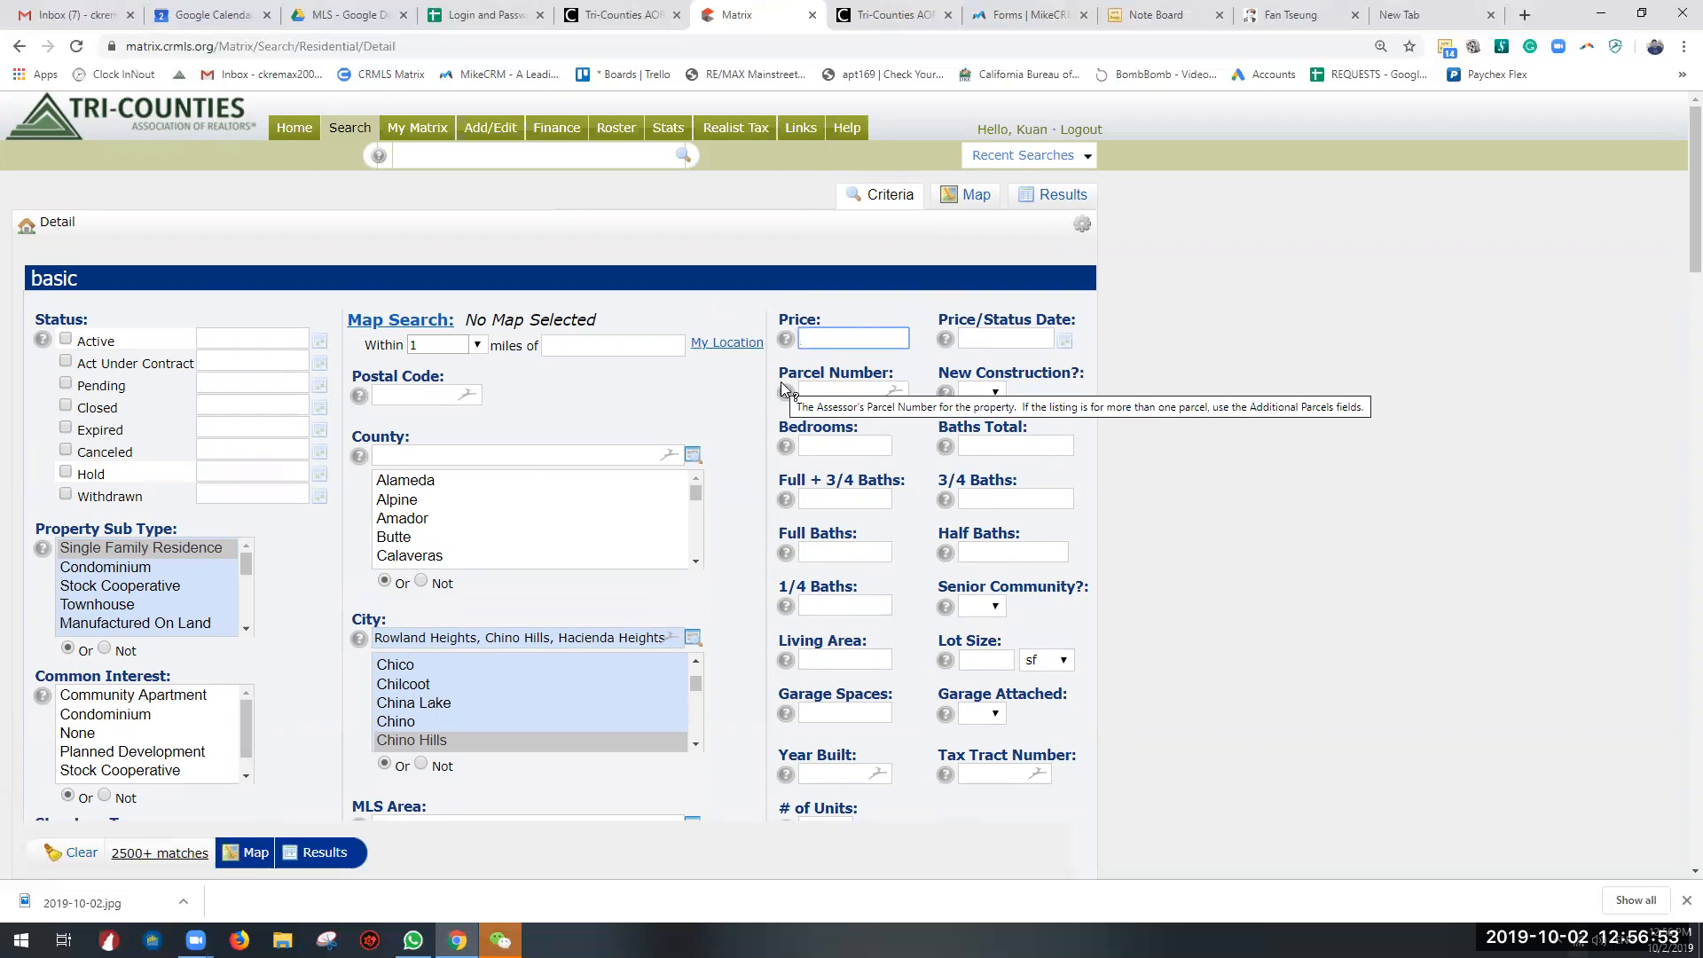
pyautogui.write('4')
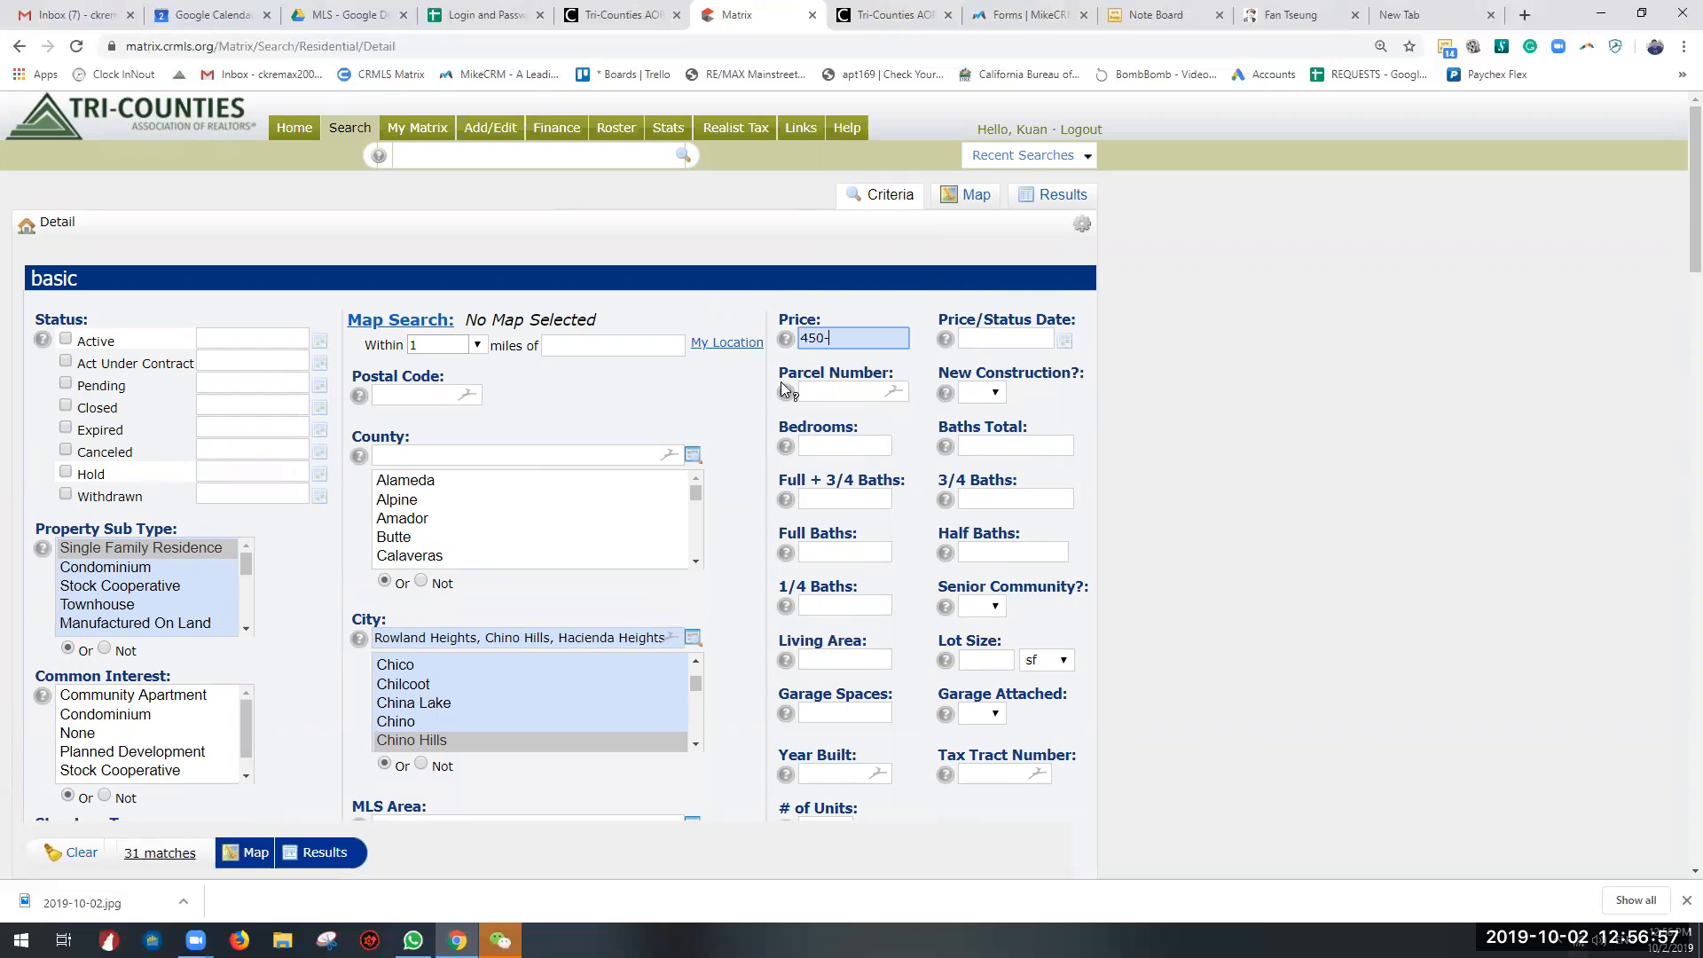
pyautogui.write('50000-600000')
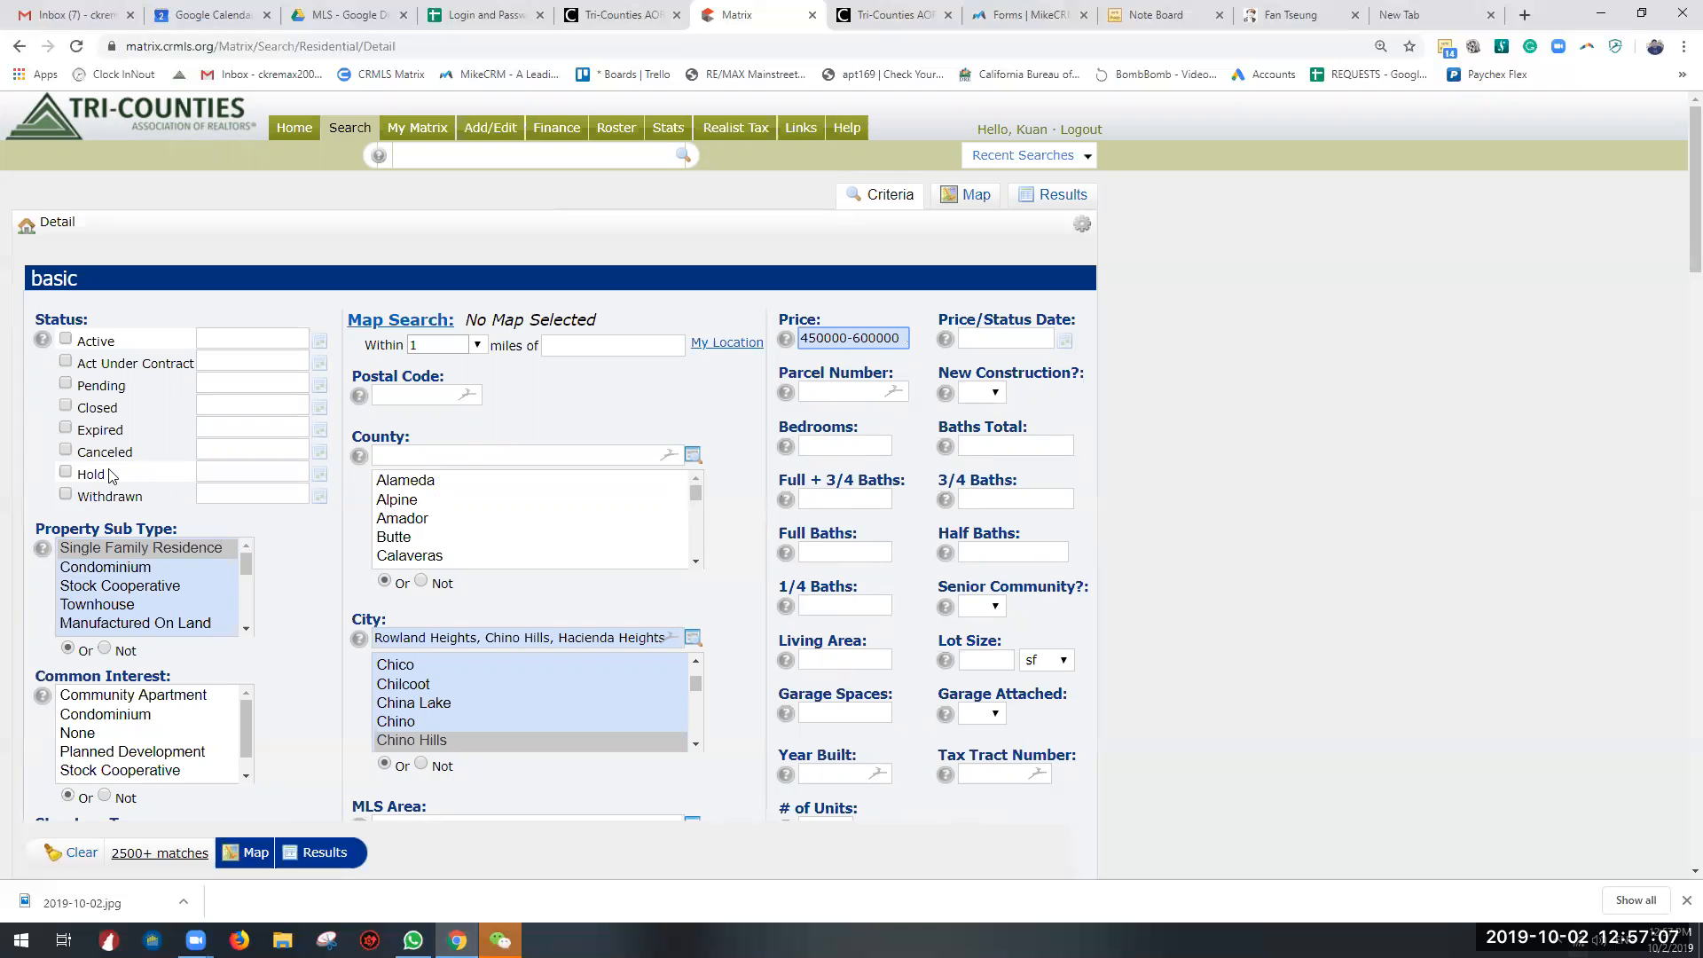
# Step: Select the Active status and change the Price criterion to 600000- for listings up to that amount
pyautogui.click(70, 340)
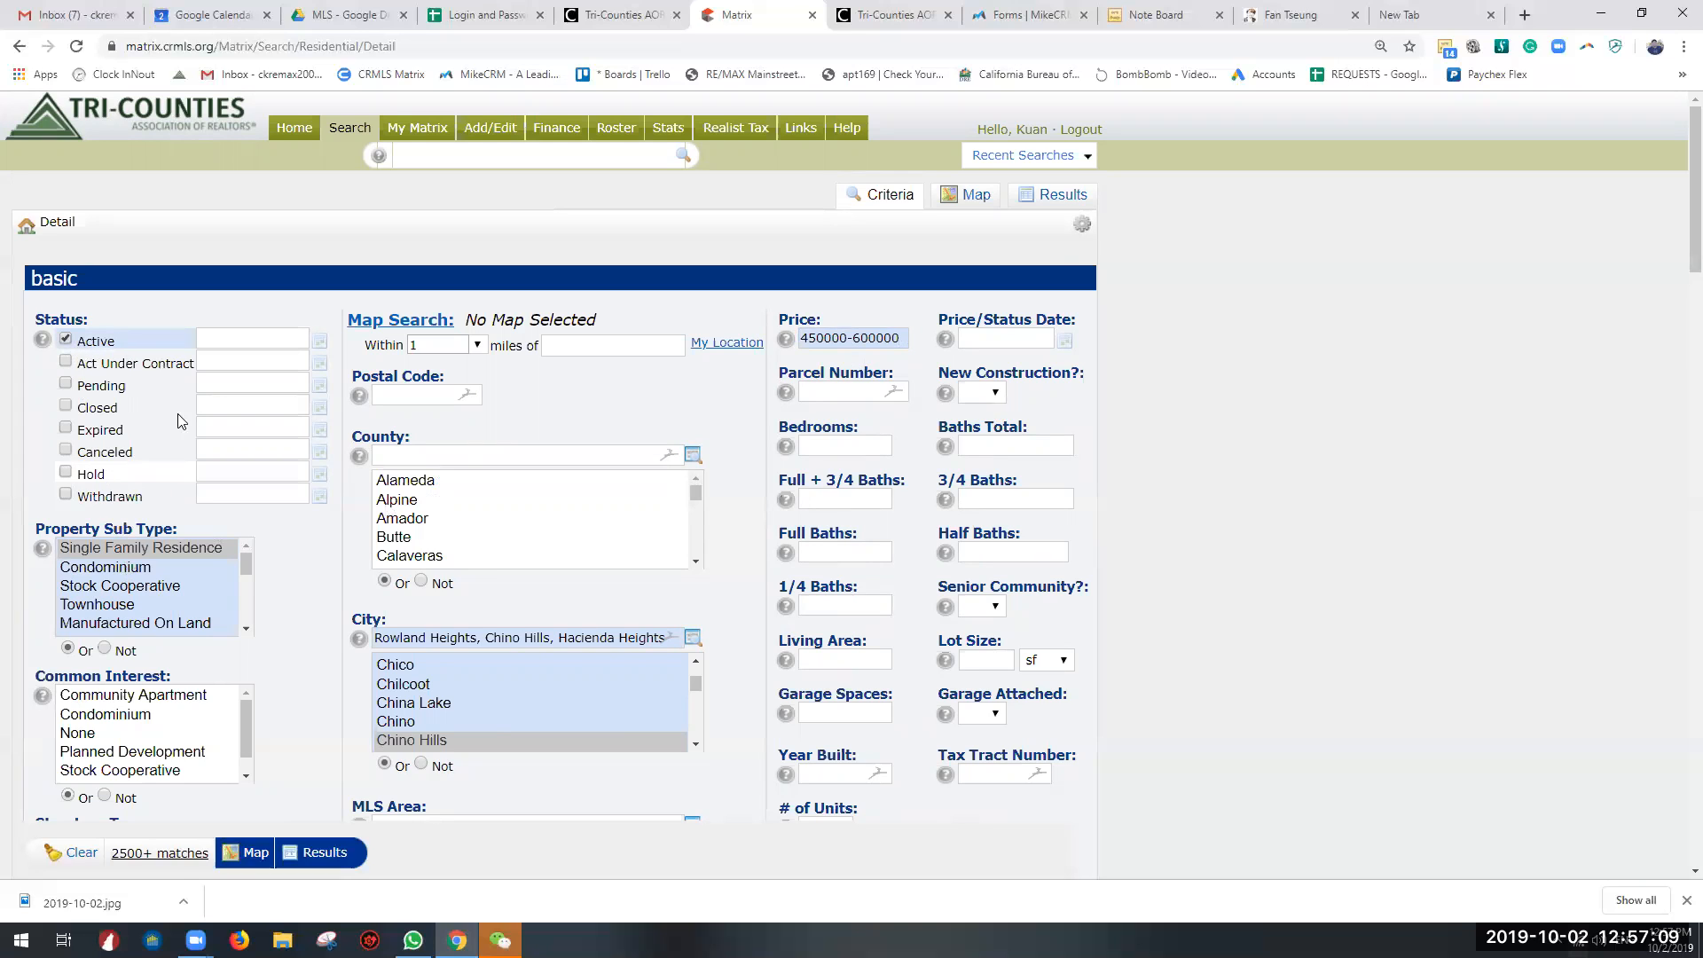
pyautogui.moveTo(389, 637); pyautogui.dragTo(607, 642)
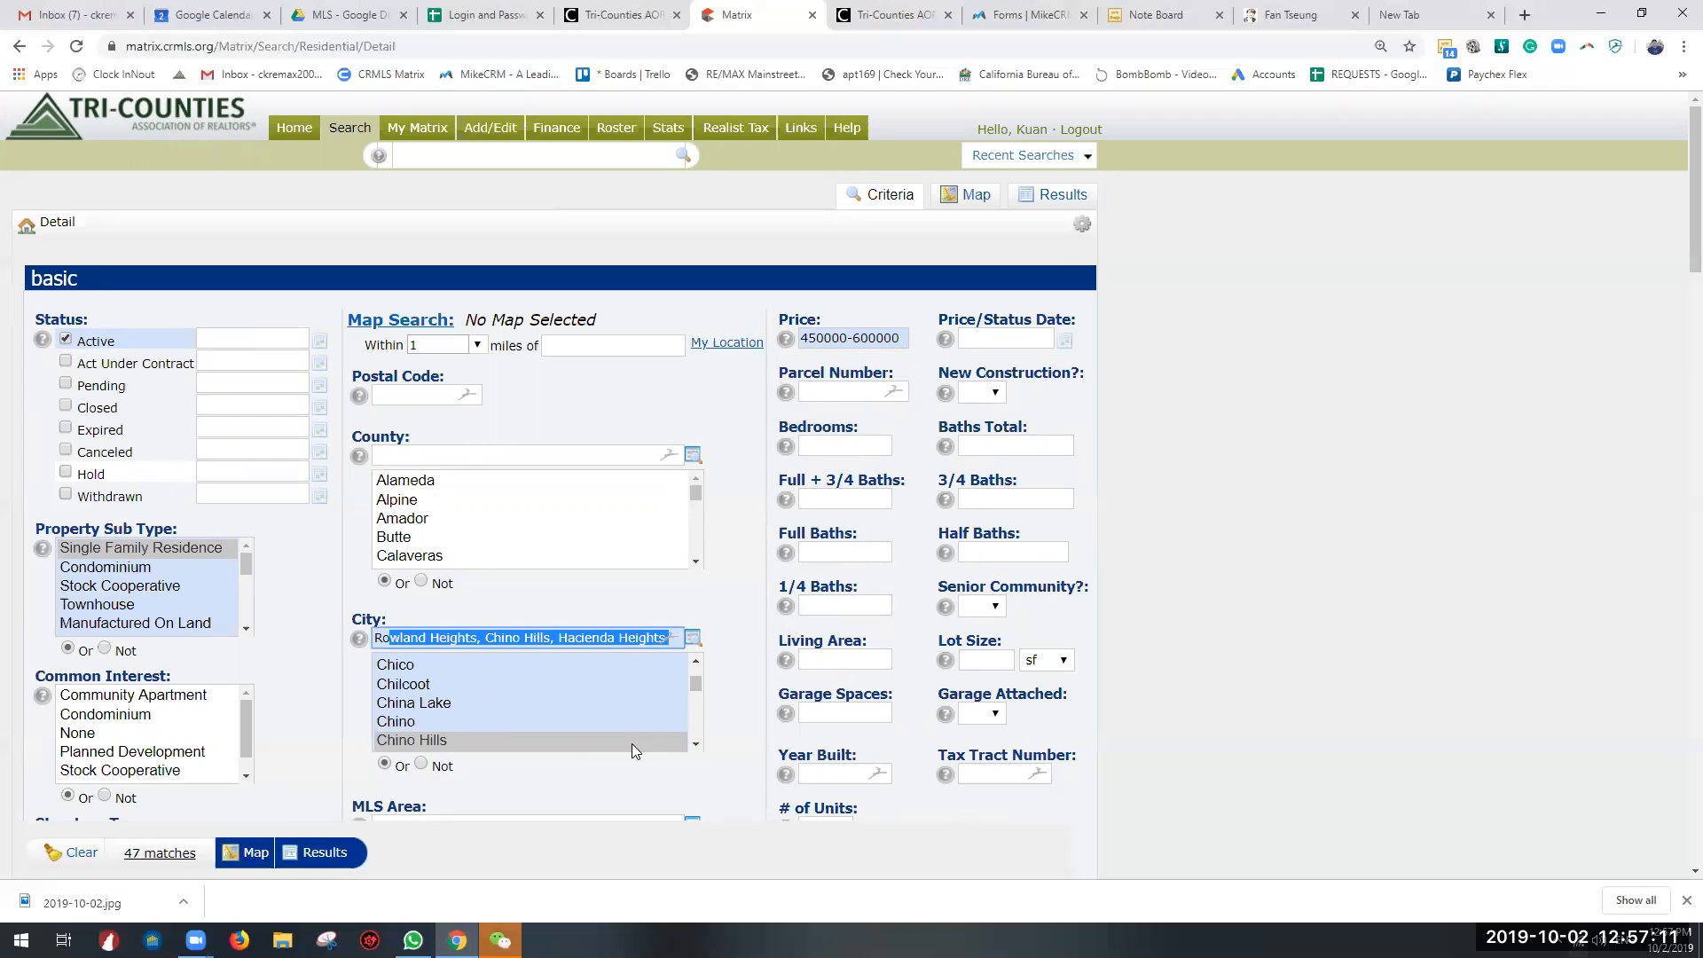
pyautogui.tripleClick(855, 346)
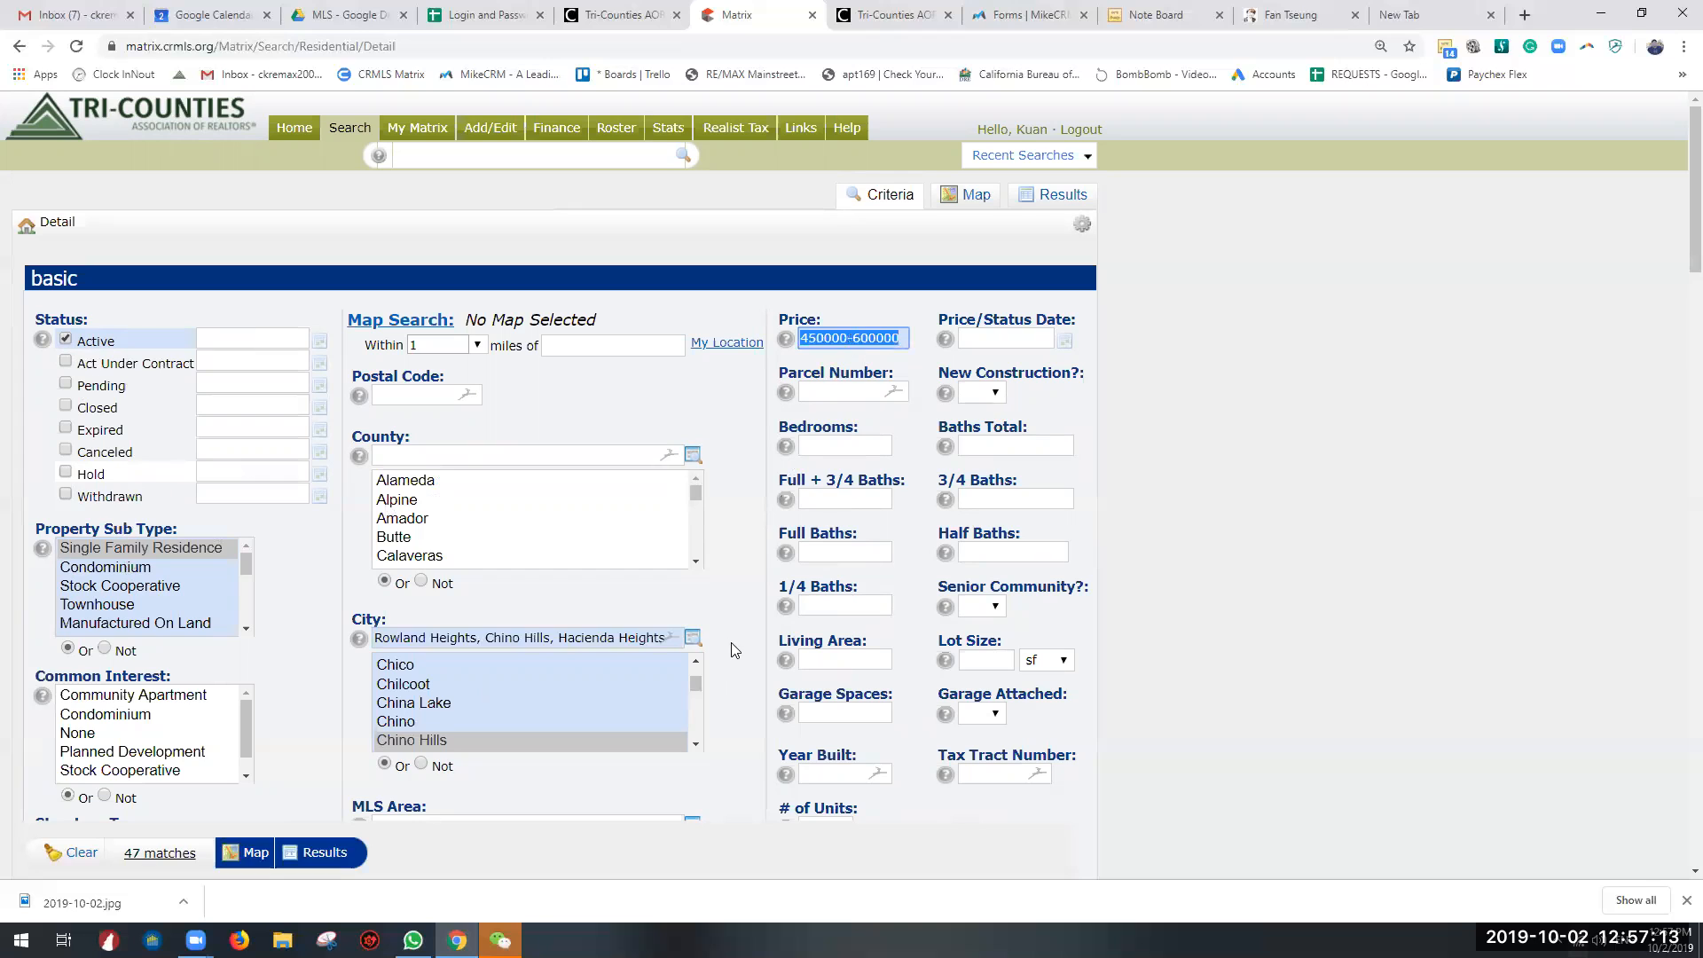
pyautogui.tripleClick(859, 338)
pyautogui.write('600000-')
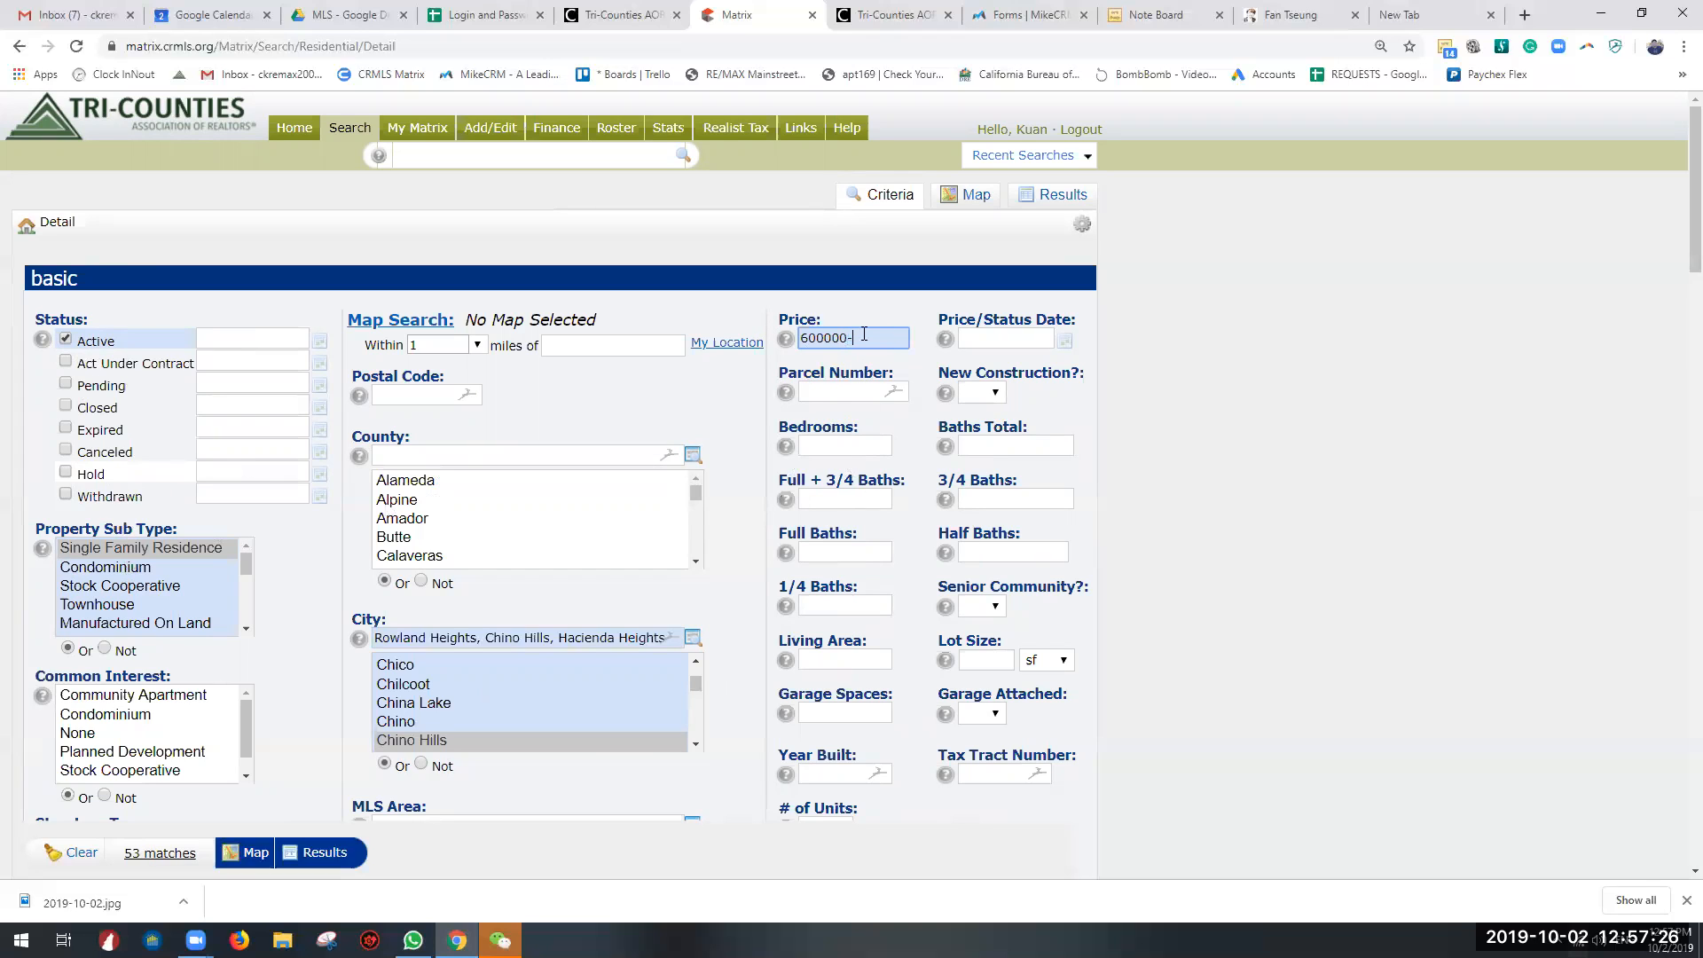
# Step: Set the Price criterion to 600000+ for listings from that amount upward
pyautogui.moveTo(864, 335); pyautogui.dragTo(732, 344)
pyautogui.write('600000+')
pyautogui.scroll(-2, 949, 381)
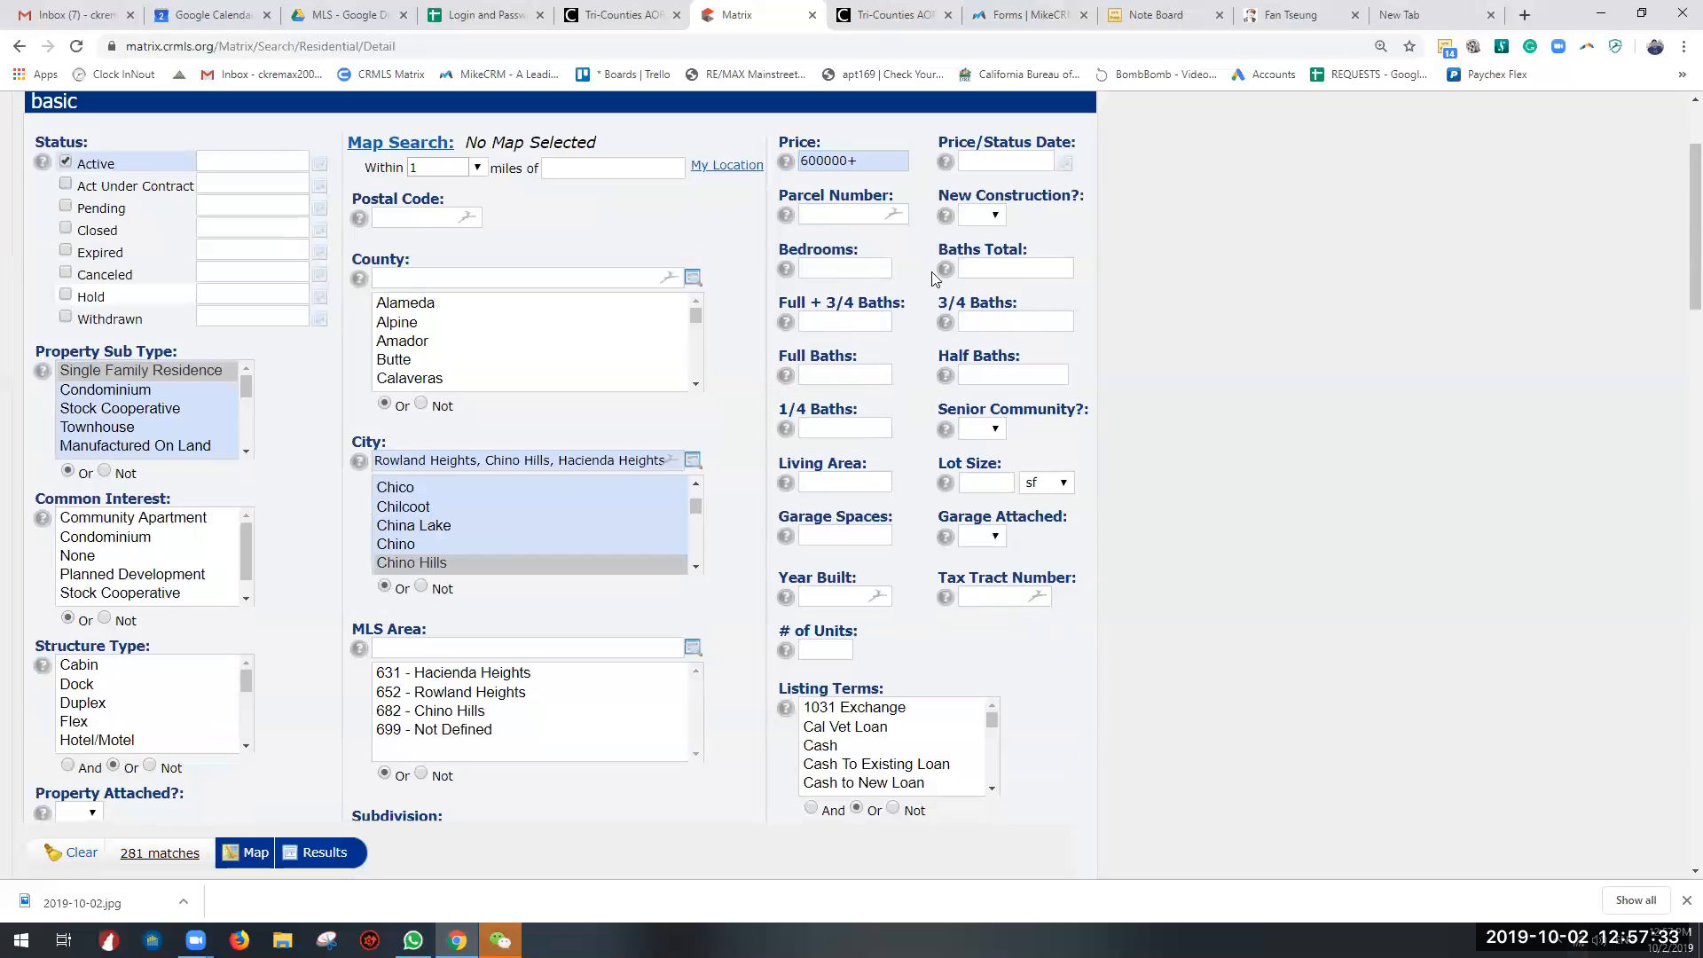
pyautogui.click(852, 277)
pyautogui.scroll(2, 852, 277)
pyautogui.moveTo(856, 340); pyautogui.dragTo(815, 341)
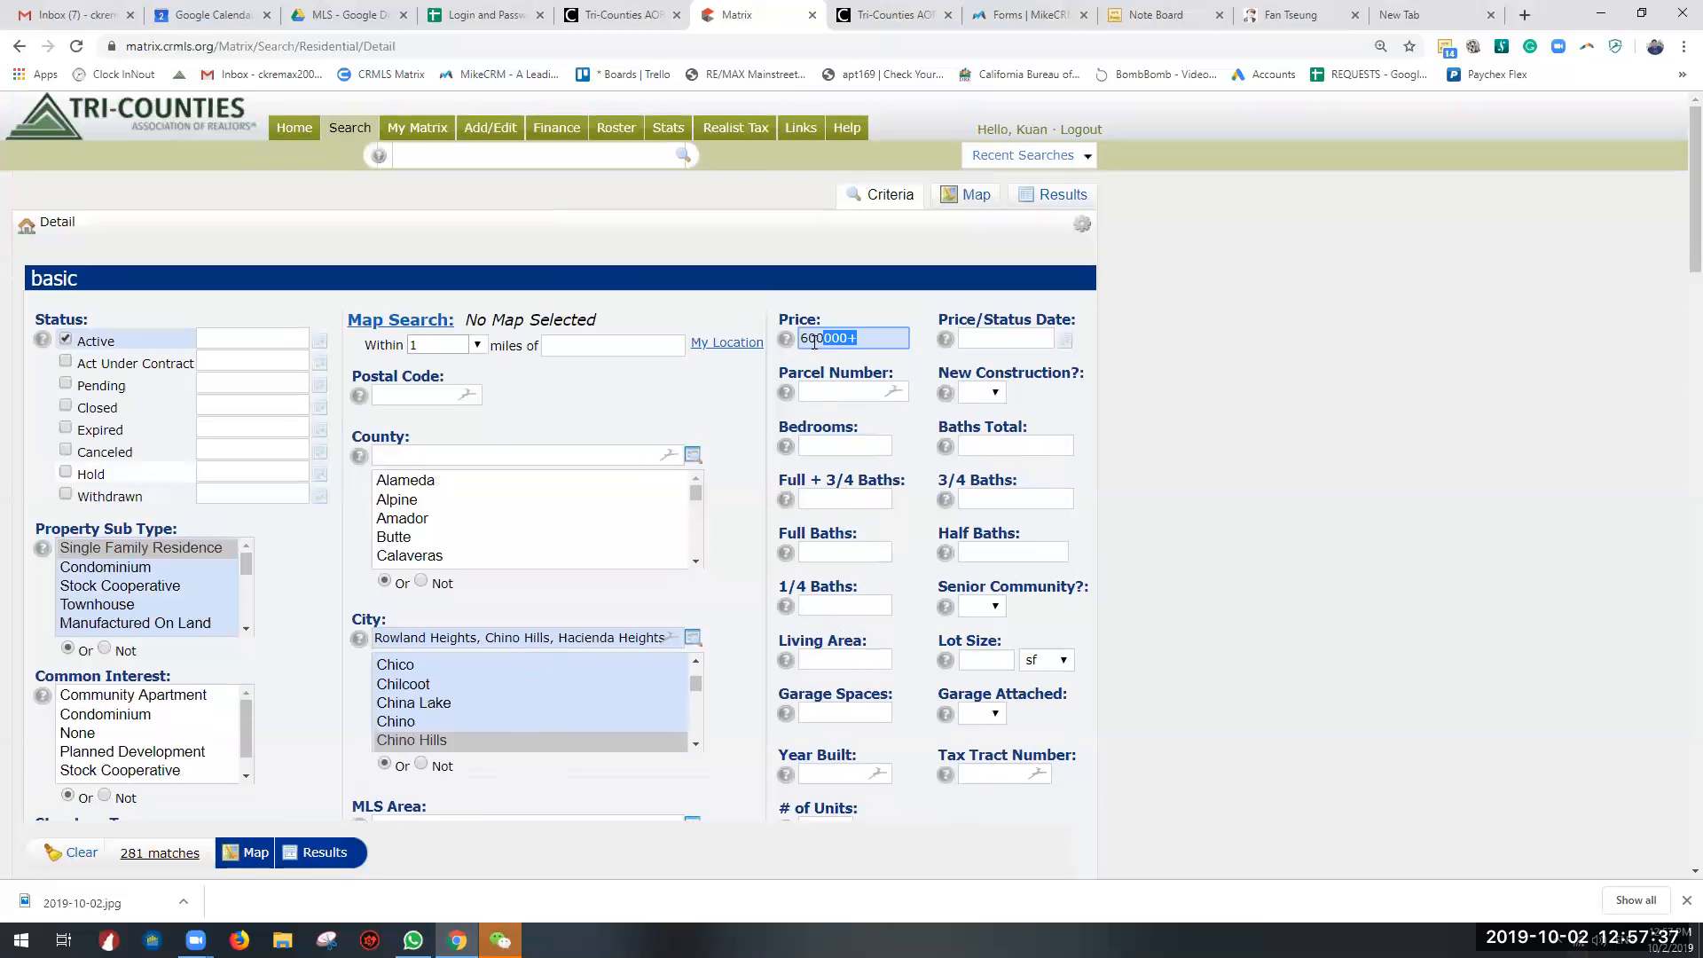
# Step: Try a Bedrooms range of 2-4 as a search criterion
pyautogui.click(848, 447)
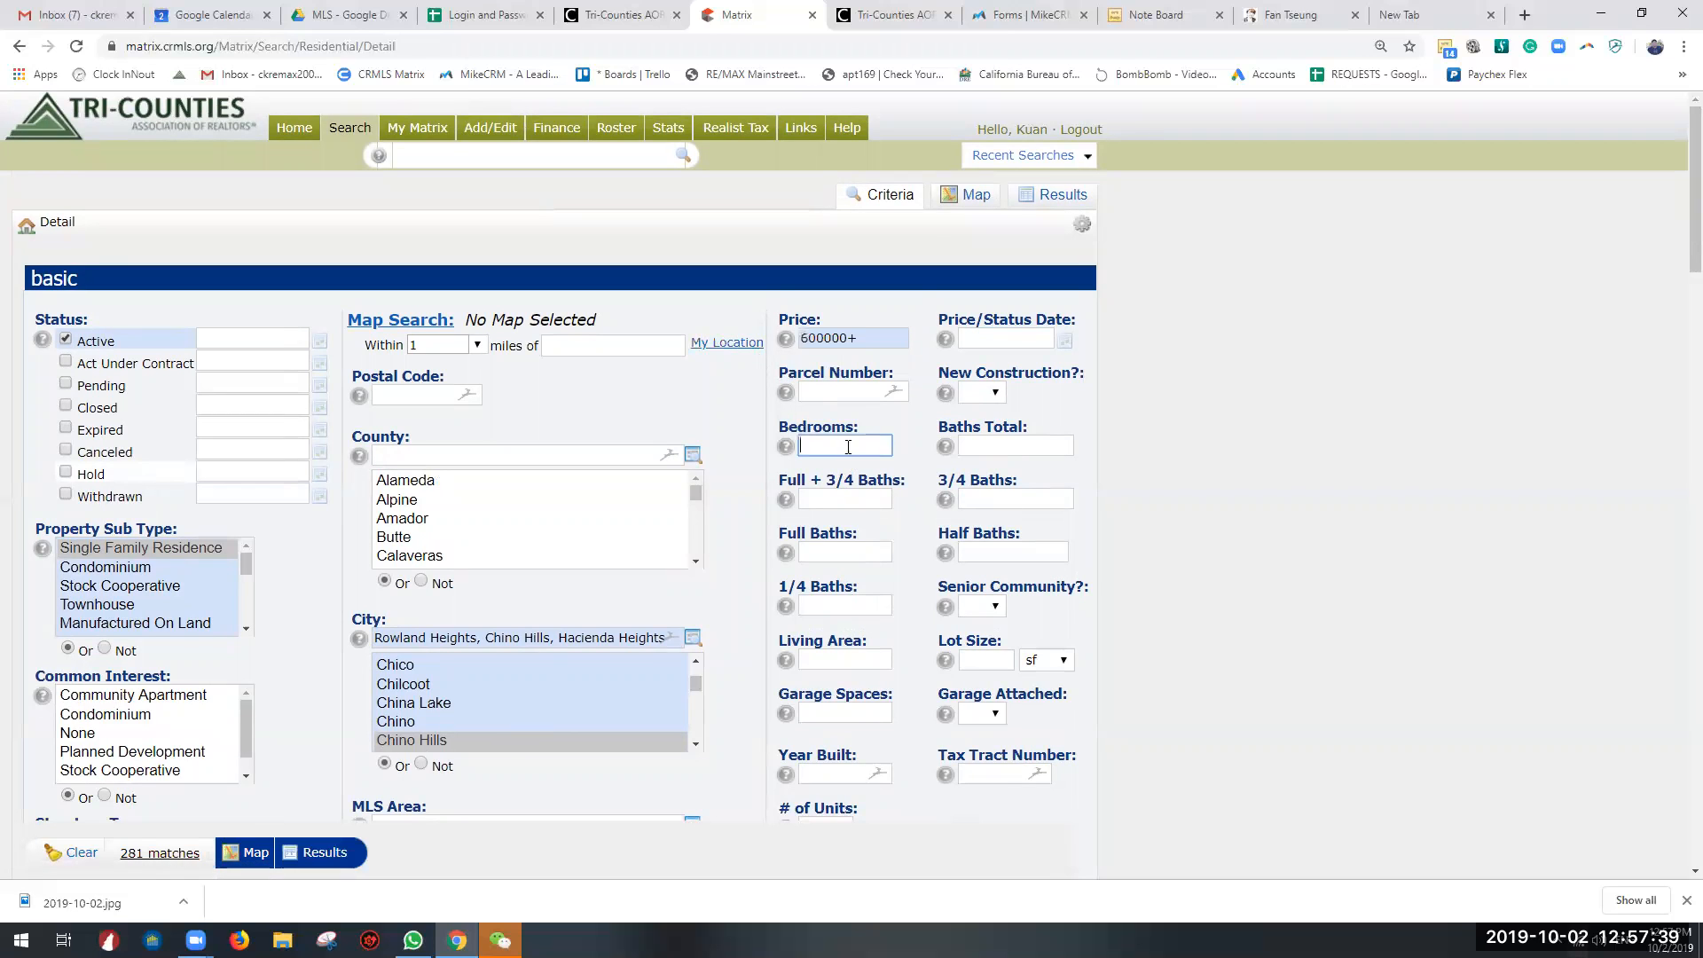
pyautogui.click(852, 339)
pyautogui.click(852, 443)
pyautogui.write('2-4')
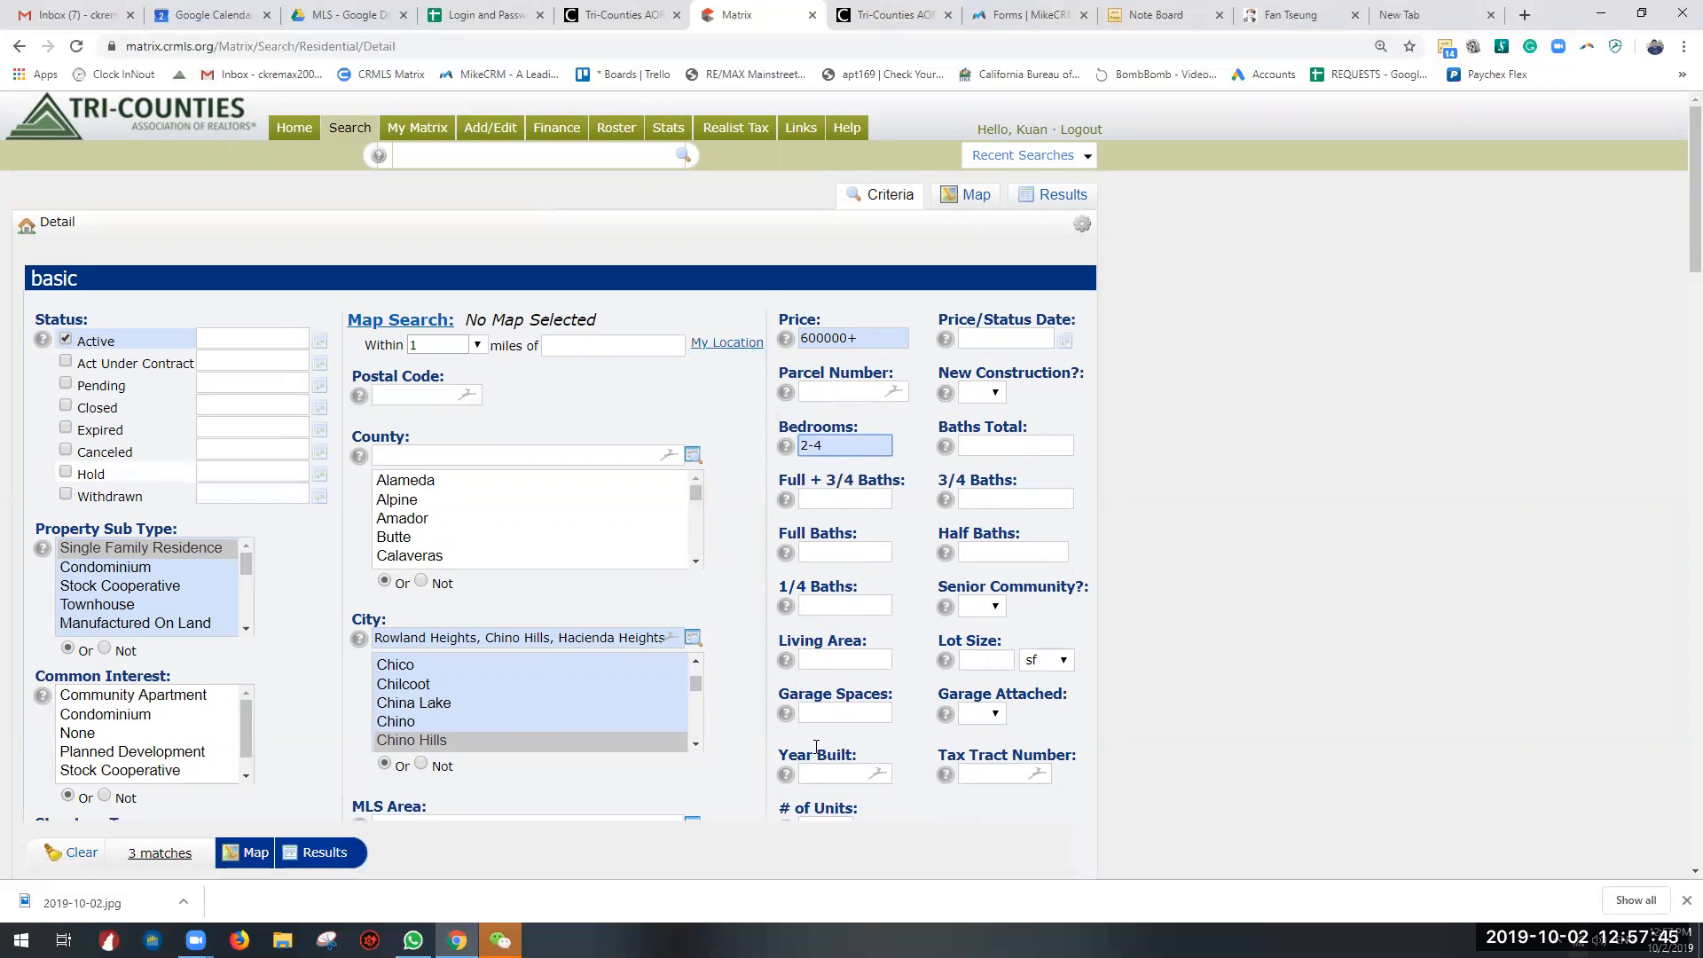
# Step: Try 3 and 3+ as the Bedrooms criterion and clear the value again
pyautogui.moveTo(826, 447); pyautogui.dragTo(789, 476)
pyautogui.write('3+')
pyautogui.moveTo(800, 447); pyautogui.dragTo(921, 486)
pyautogui.write('3+')
pyautogui.click(985, 444)
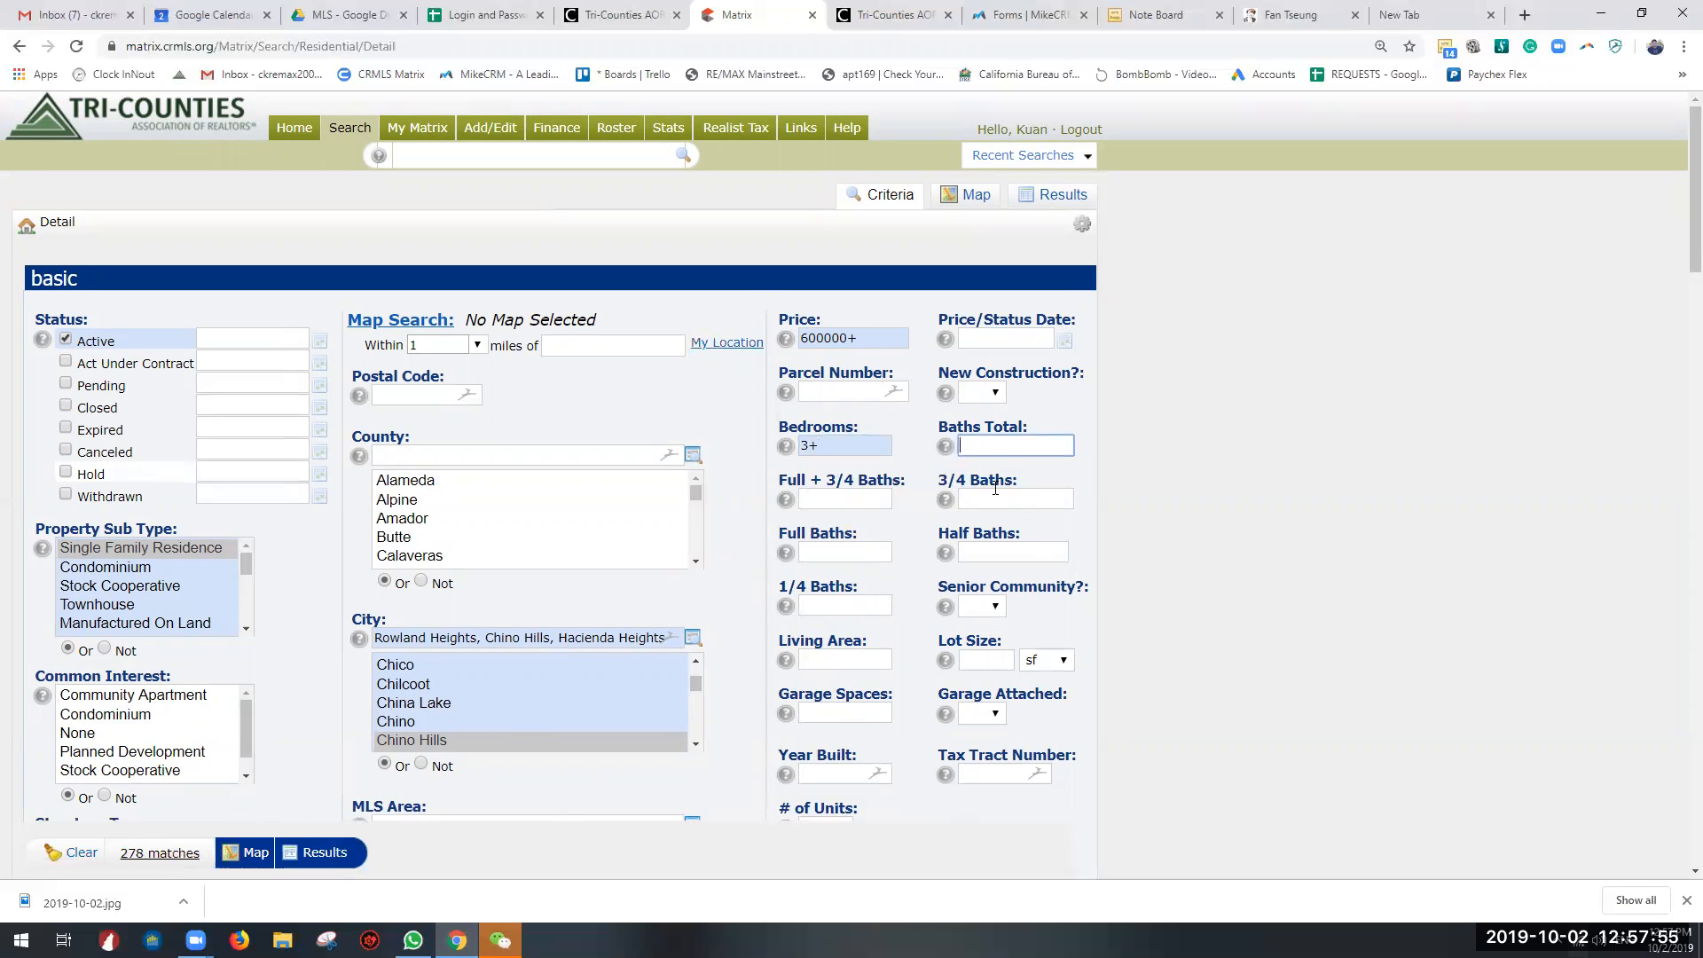
pyautogui.moveTo(844, 451); pyautogui.dragTo(735, 454)
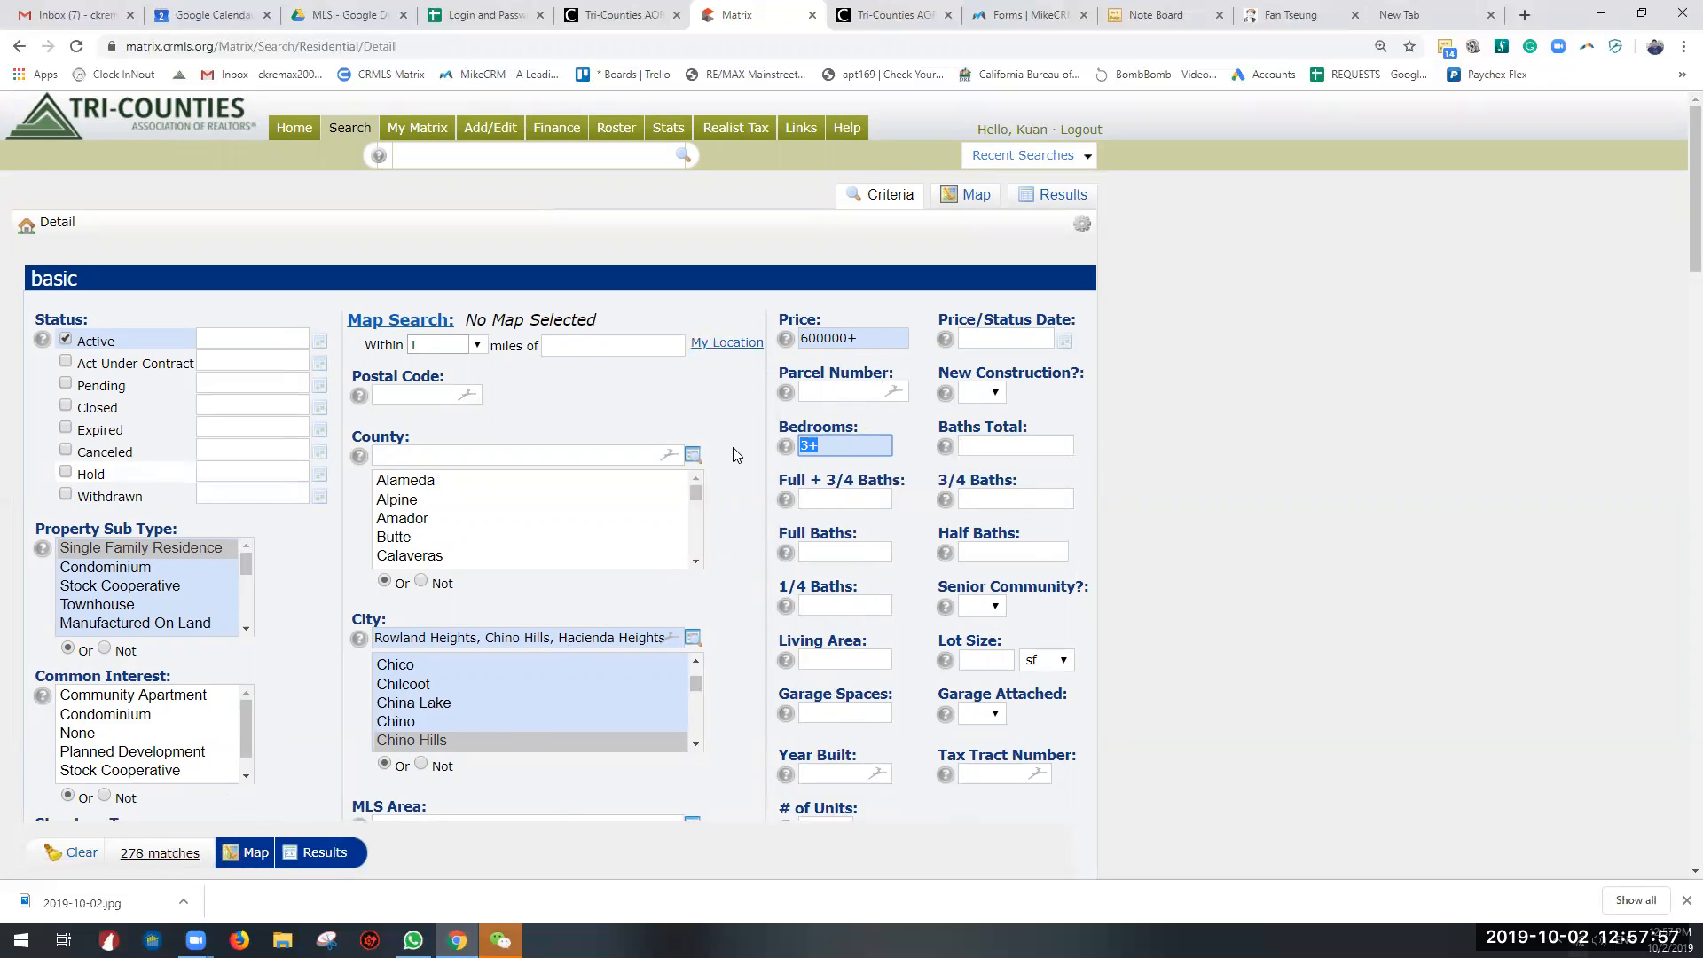
pyautogui.press('BackSpace')
# Step: Set the Baths Total criterion to 2.5 and open the help for that field
pyautogui.click(996, 448)
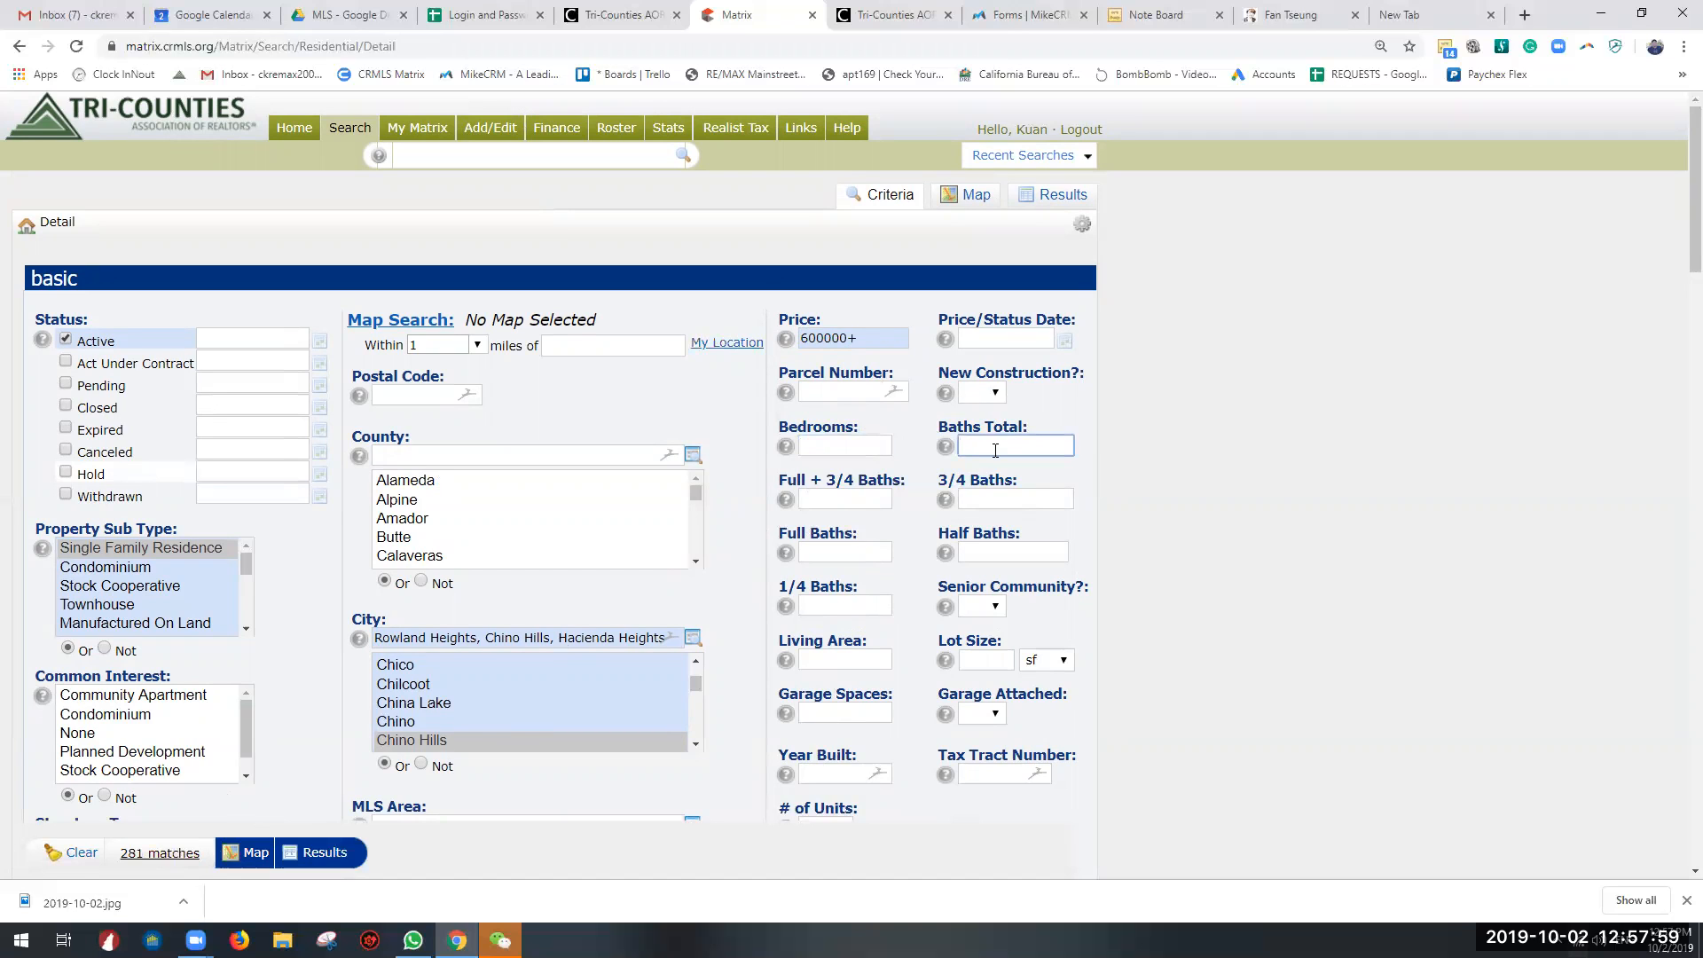
pyautogui.write('2')
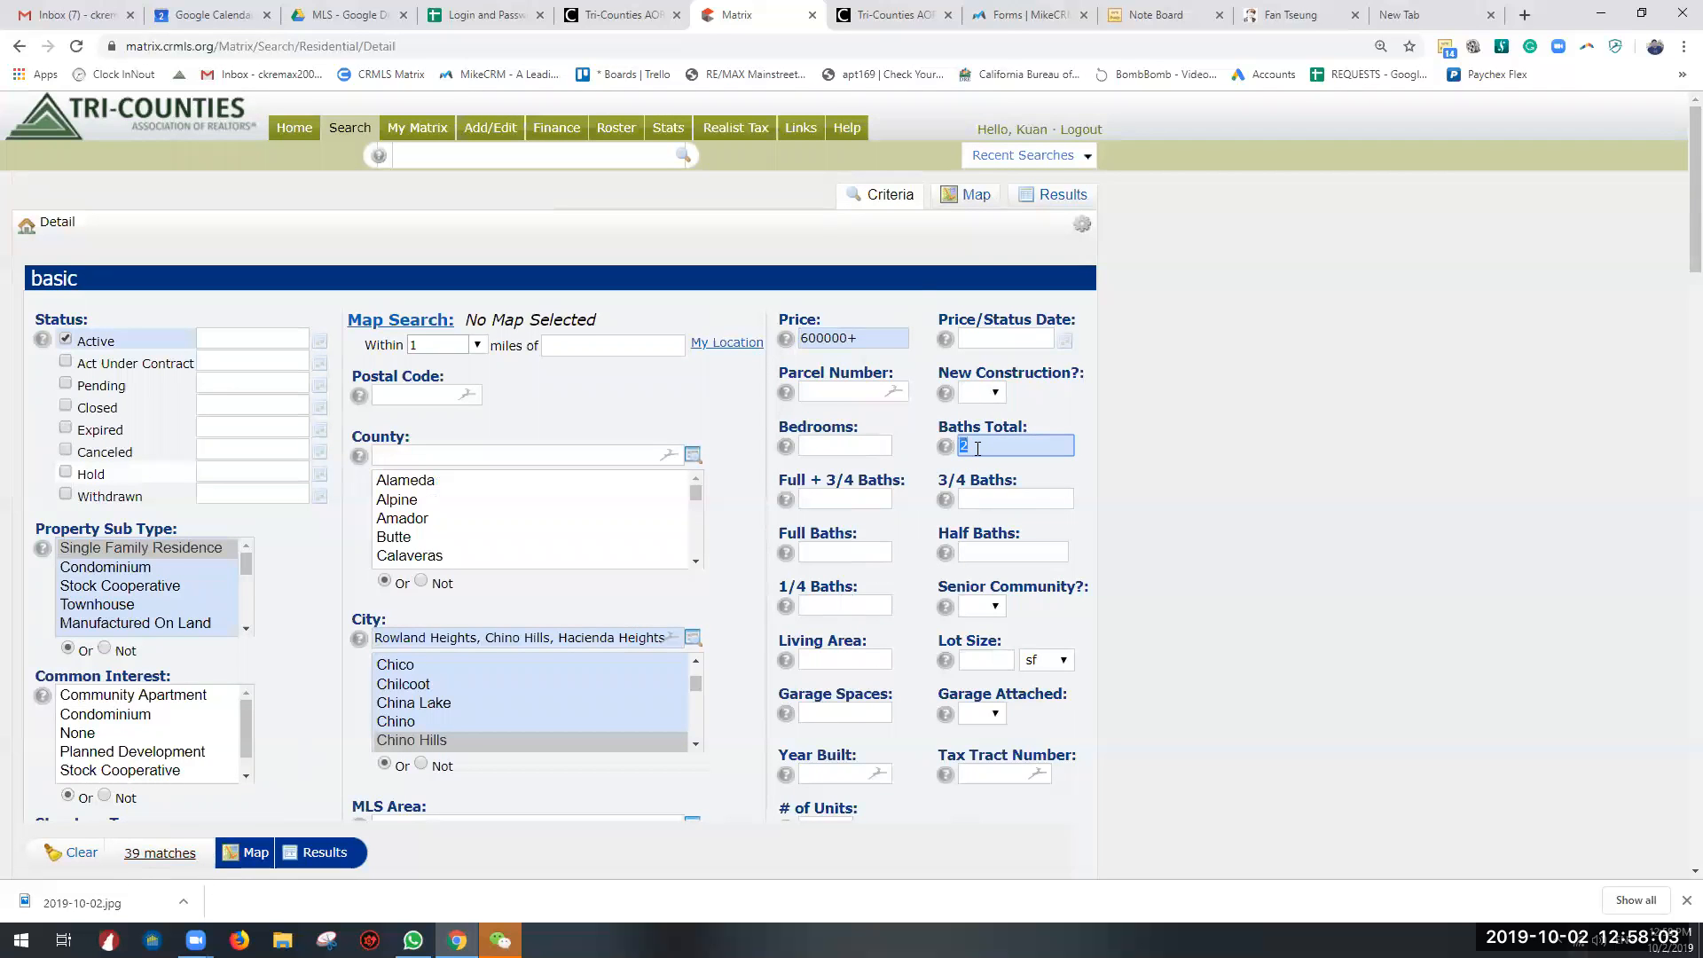
pyautogui.write('.52')
pyautogui.press('BackSpace')
pyautogui.click(945, 446)
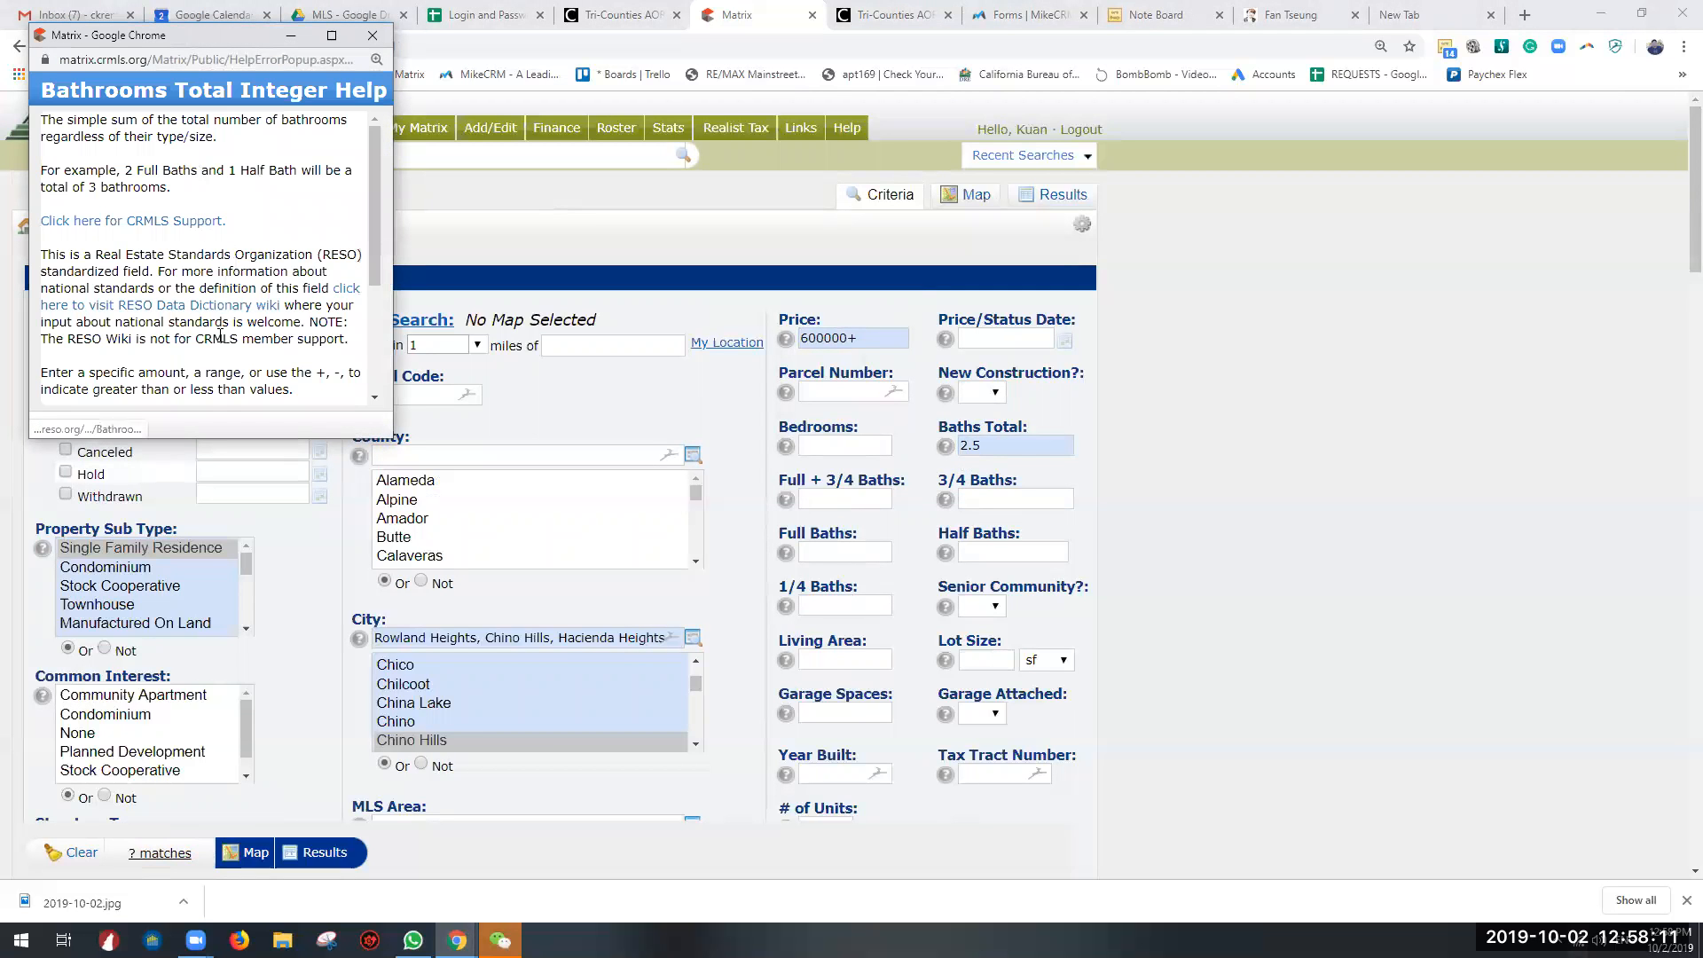
# Step: Read and close the Baths Total help, try 3.5 as the Baths Total criterion and clear the value again
pyautogui.scroll(-2, 251, 307)
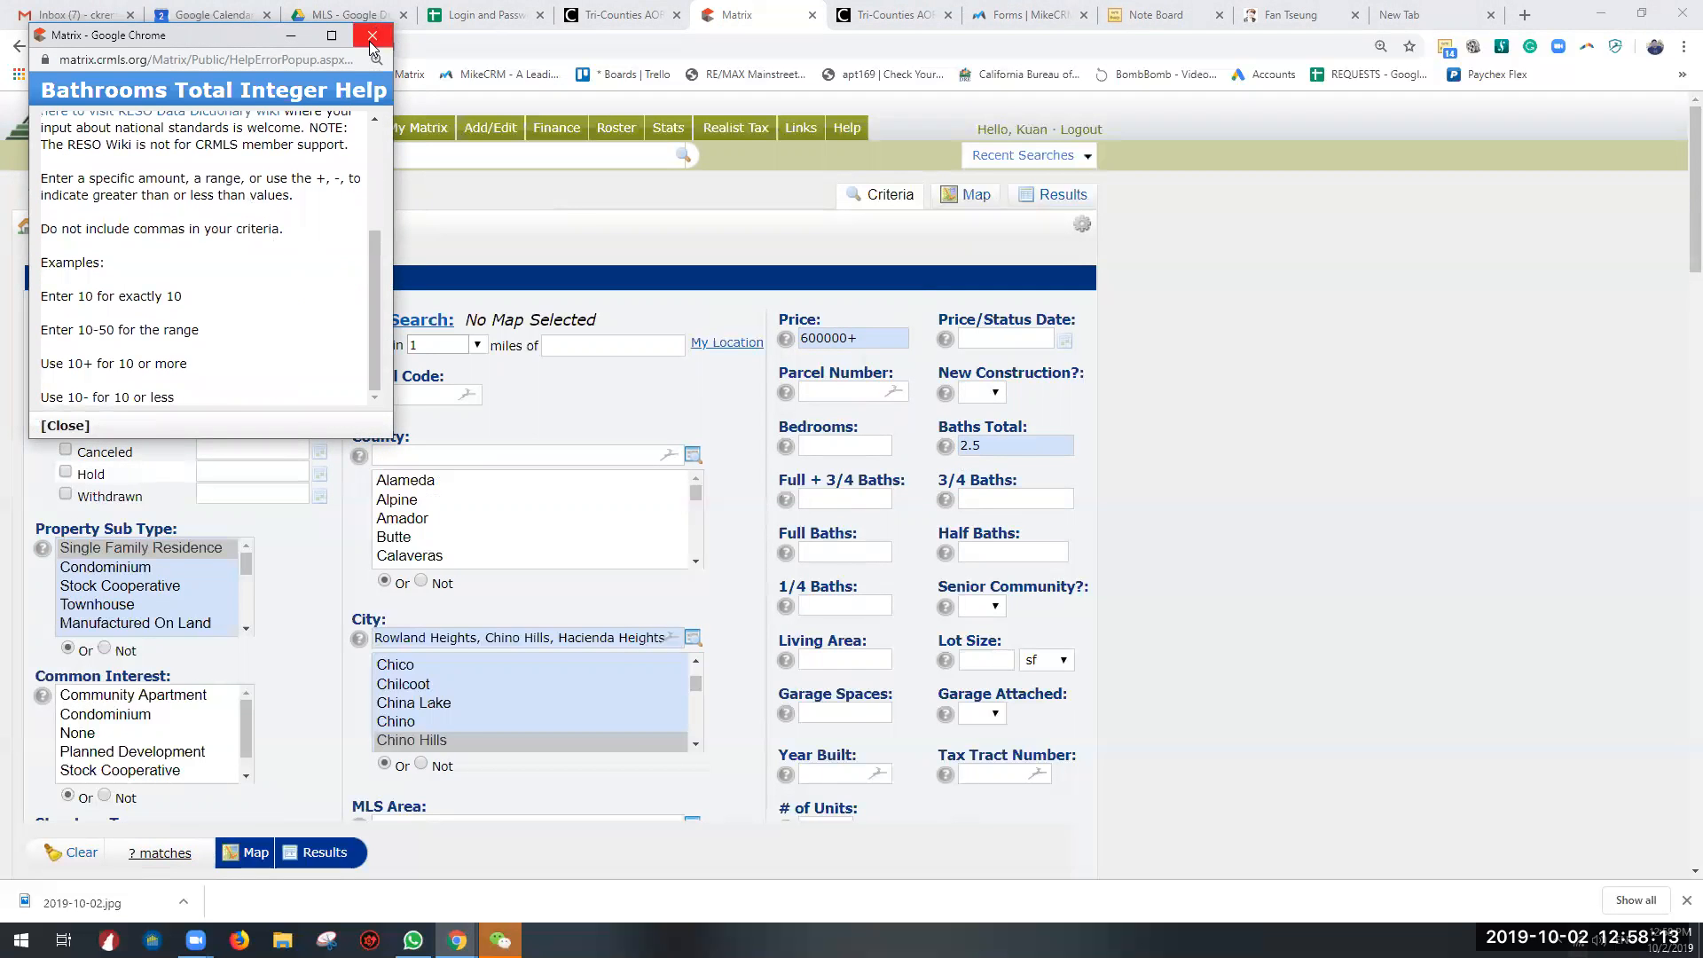
pyautogui.click(373, 35)
pyautogui.doubleClick(977, 442)
pyautogui.write('3')
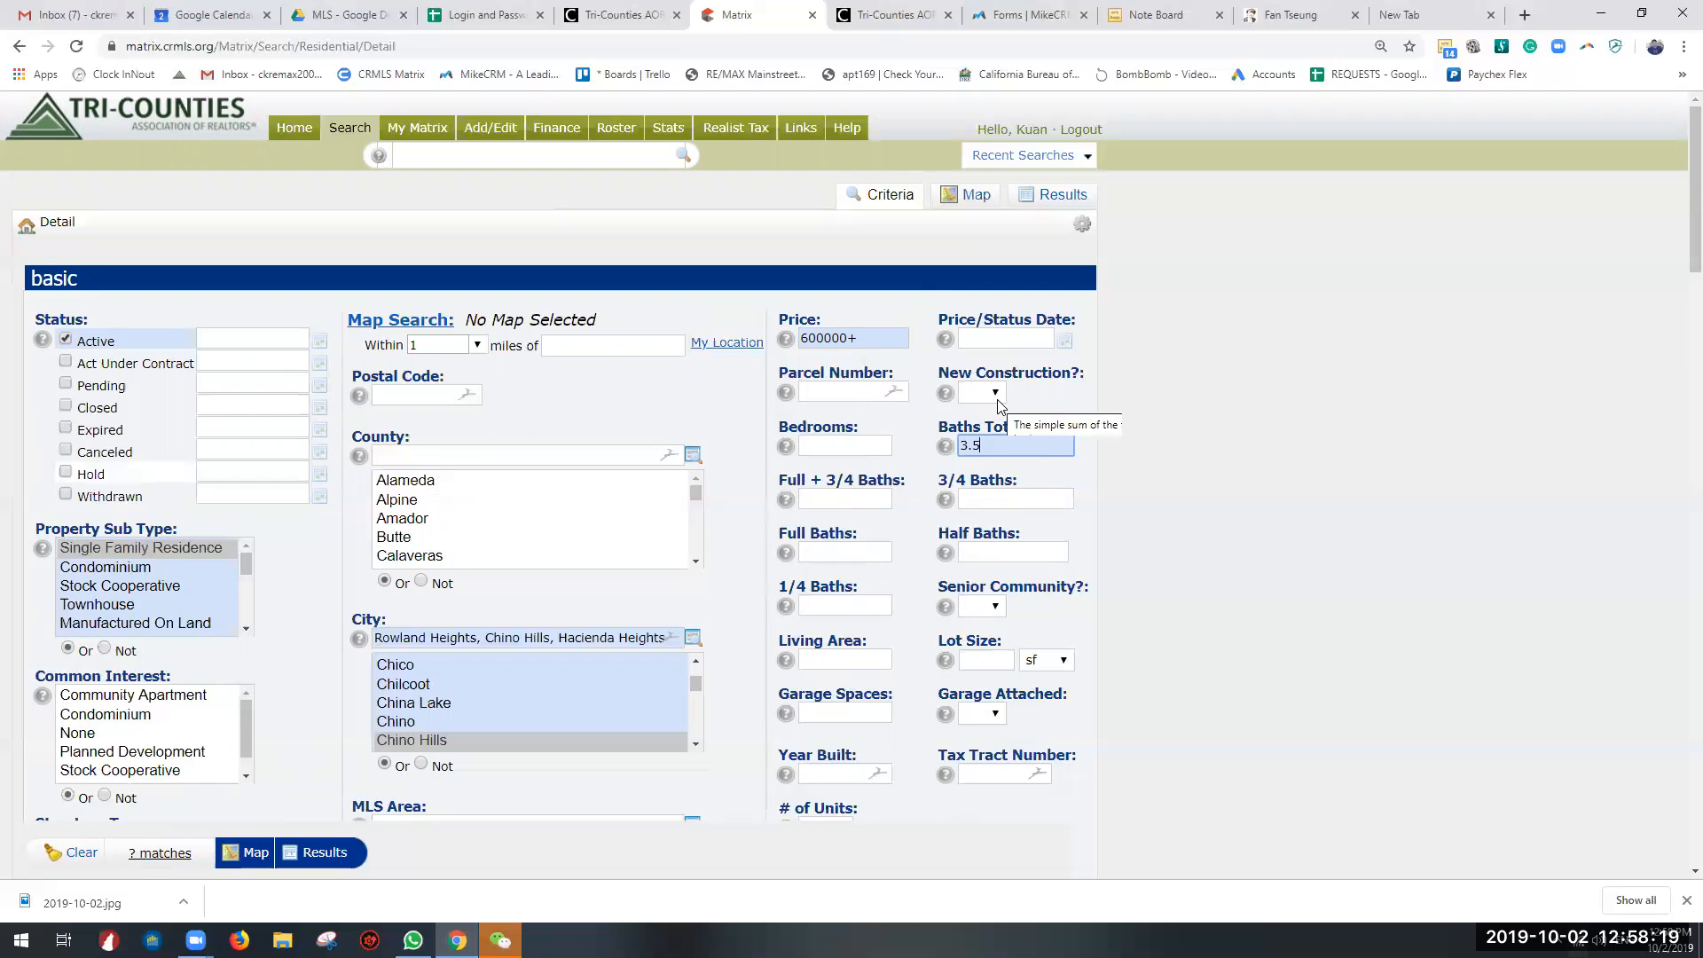
pyautogui.press('Return')
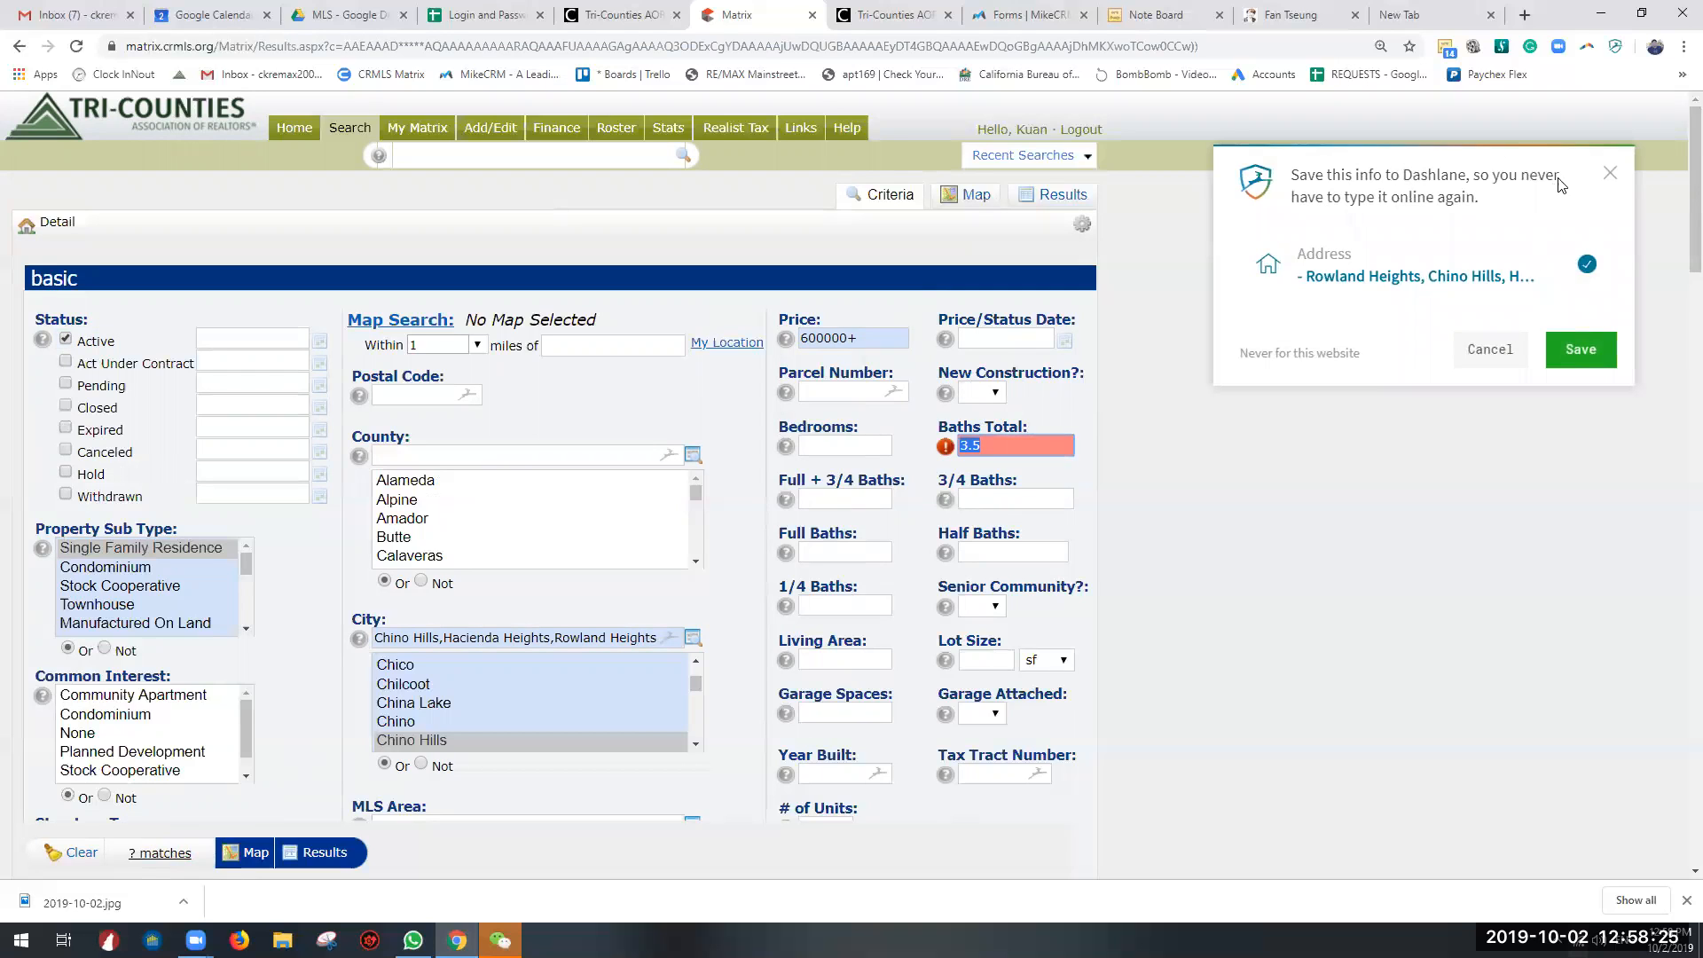
pyautogui.click(1610, 173)
pyautogui.moveTo(991, 446); pyautogui.dragTo(899, 442)
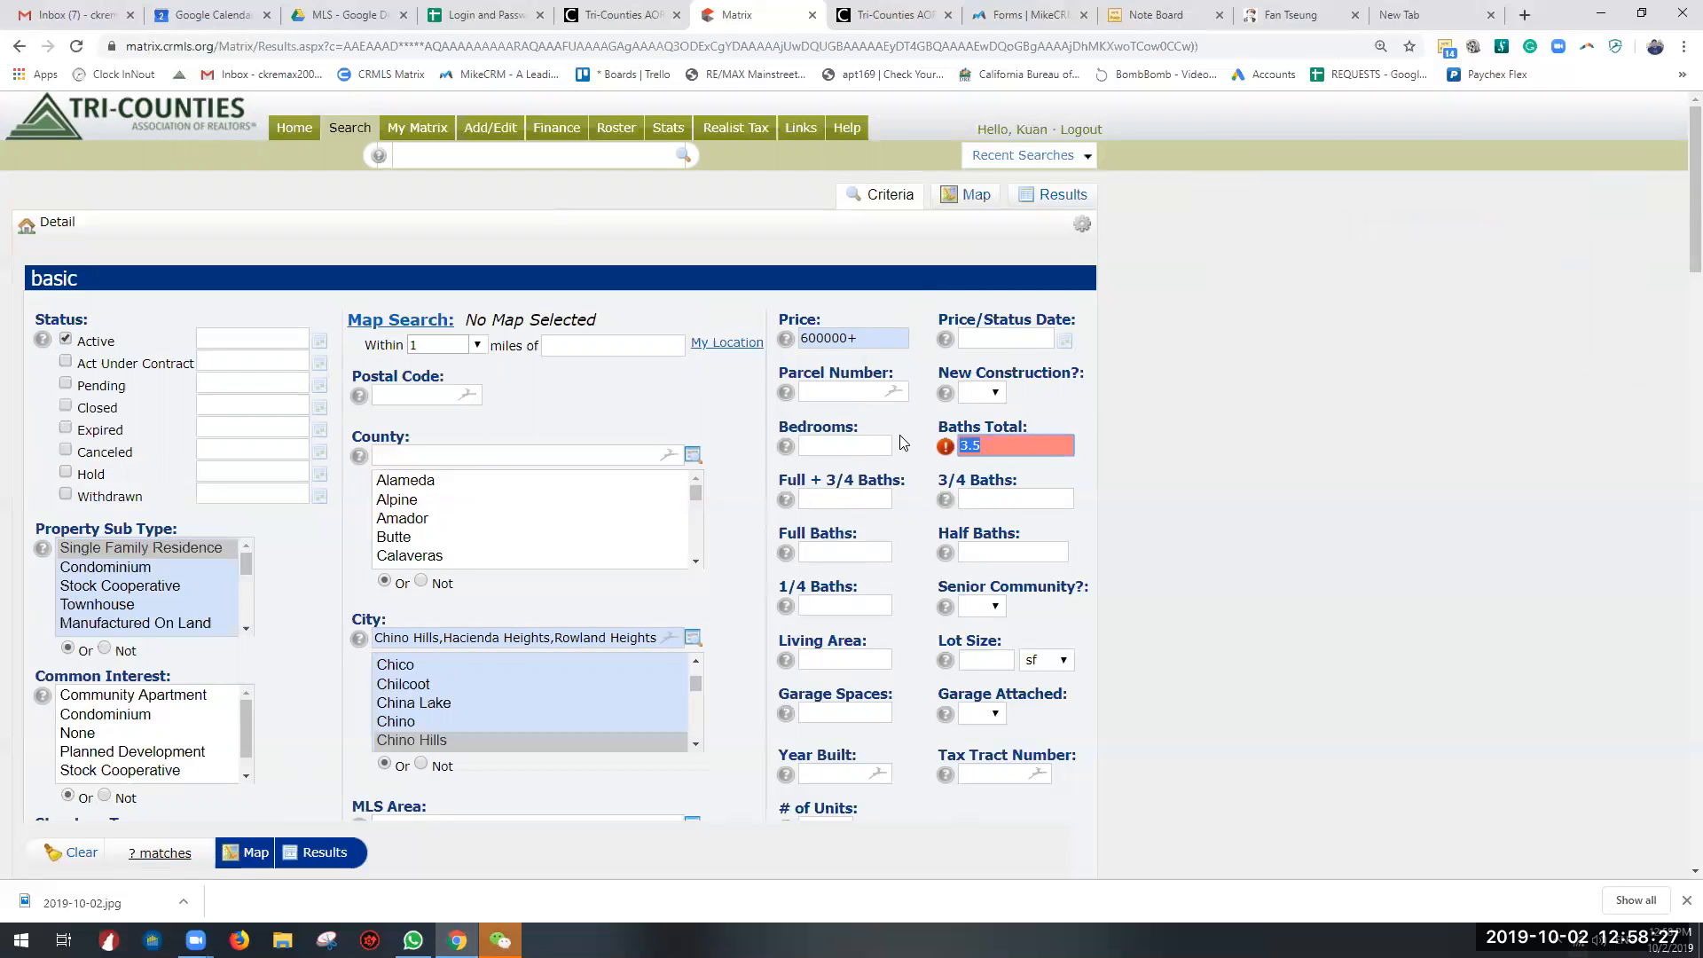
pyautogui.press('BackSpace')
# Step: Go over the Full + 3/4, 1/4, Full and Half Baths criteria and read the help for Half Baths
pyautogui.click(849, 500)
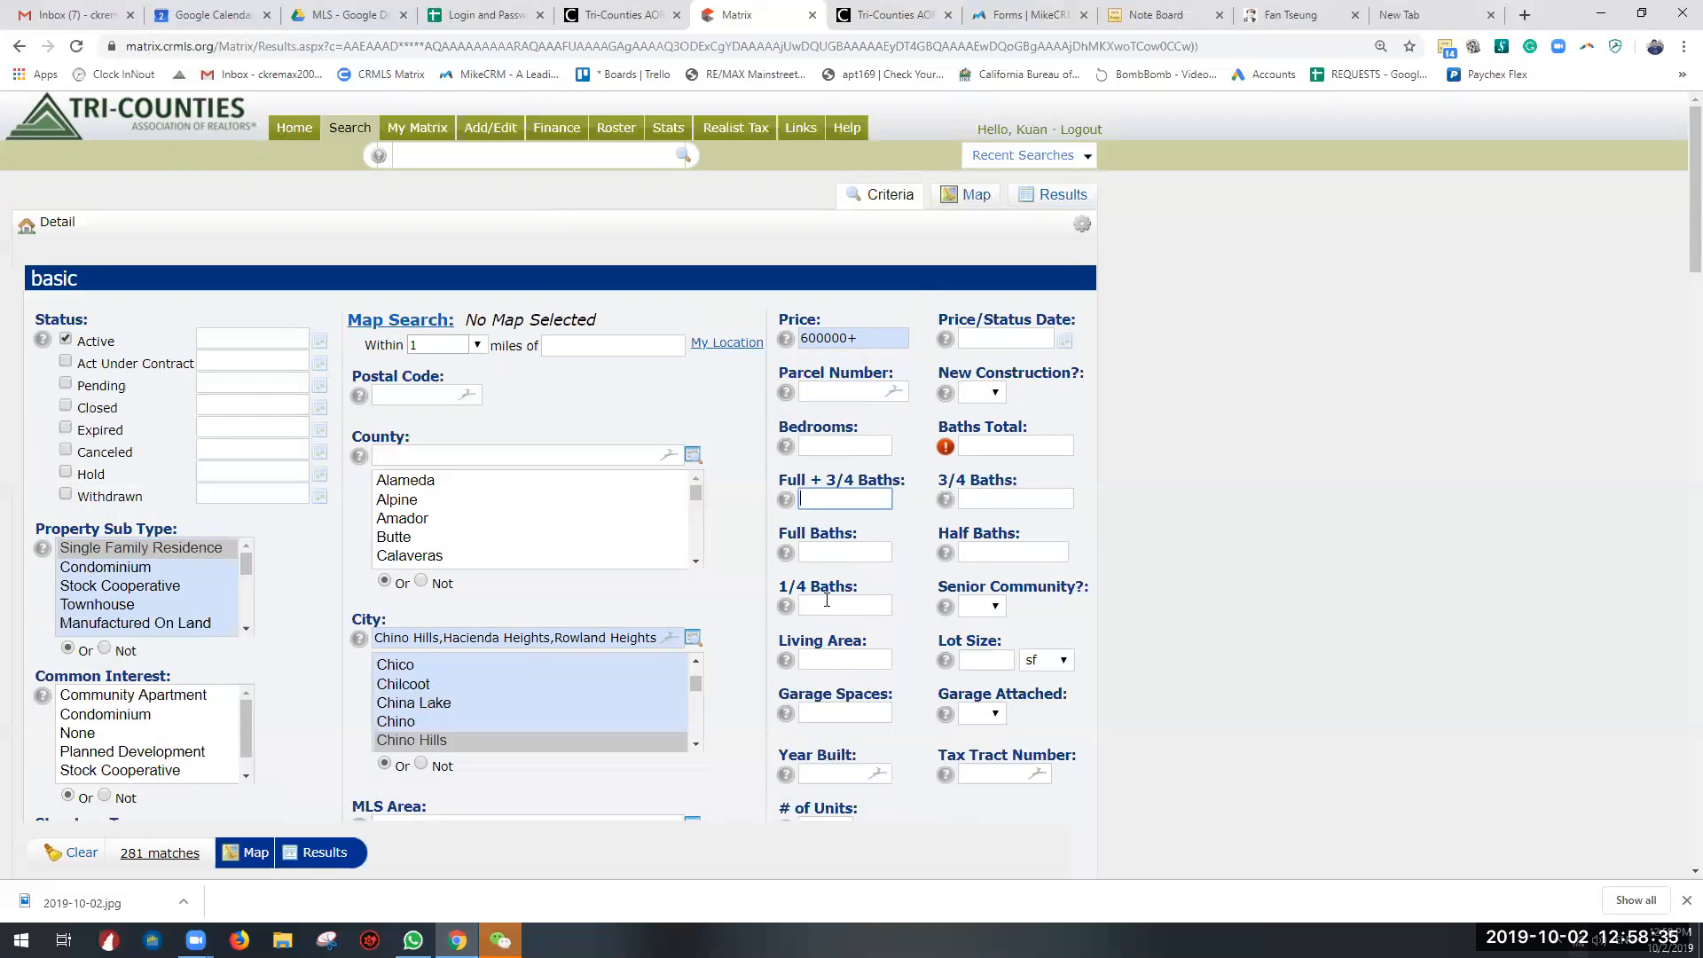
pyautogui.click(865, 608)
pyautogui.click(1002, 551)
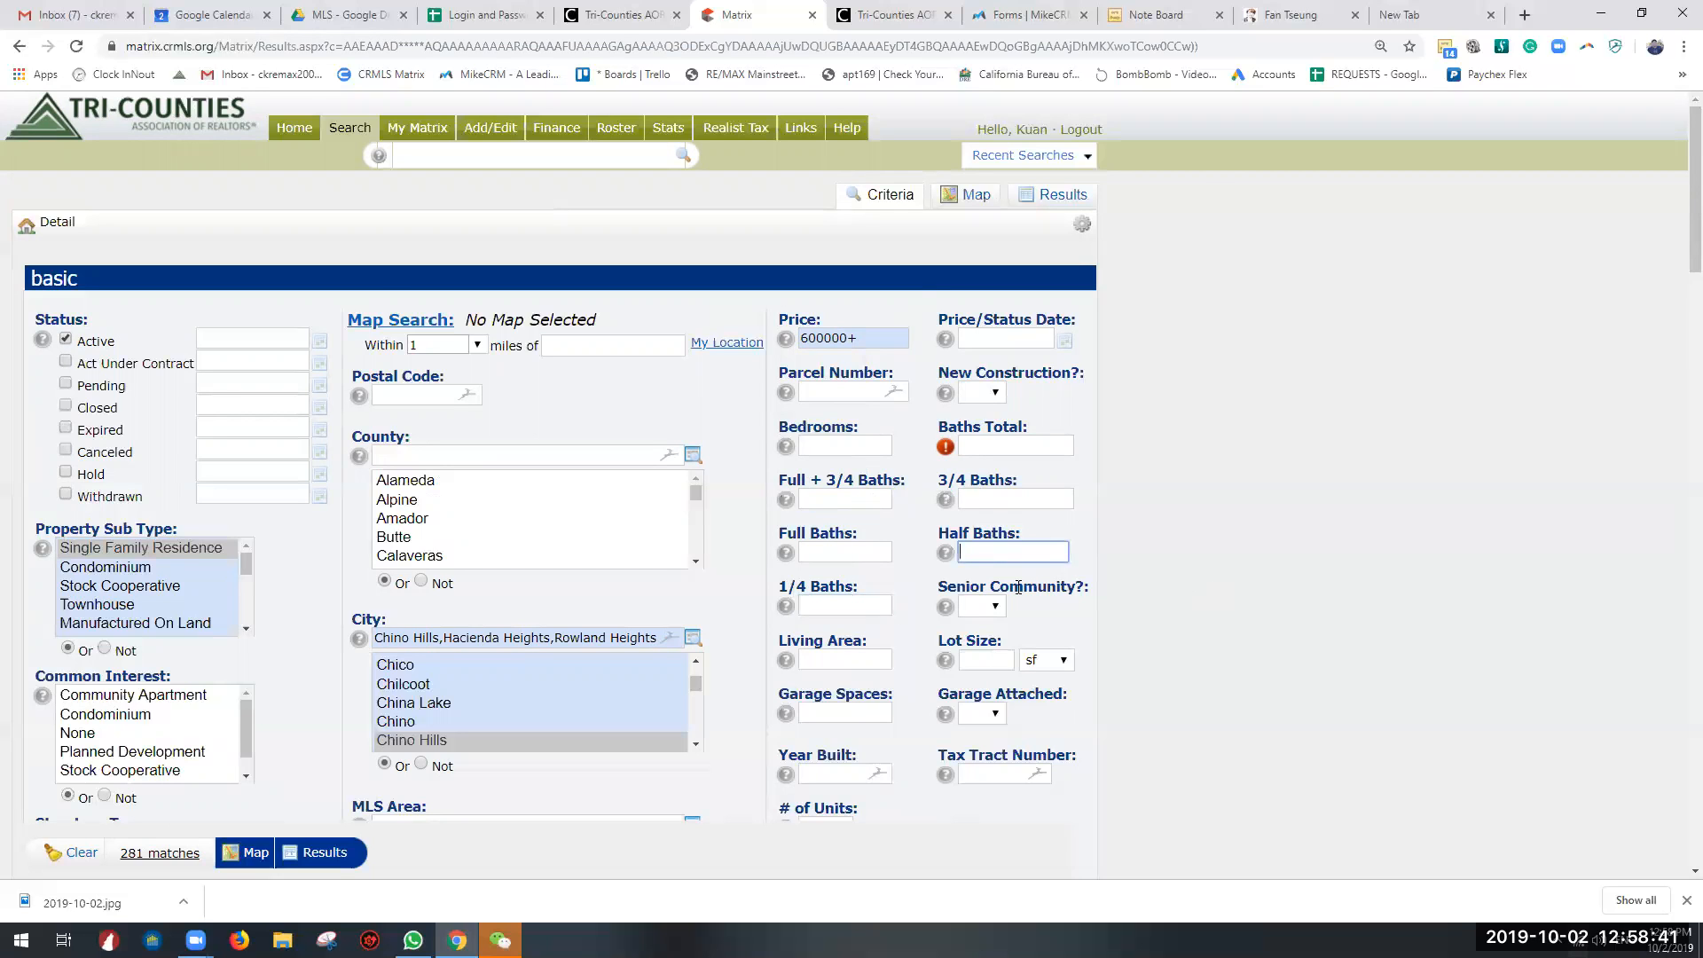
pyautogui.click(946, 554)
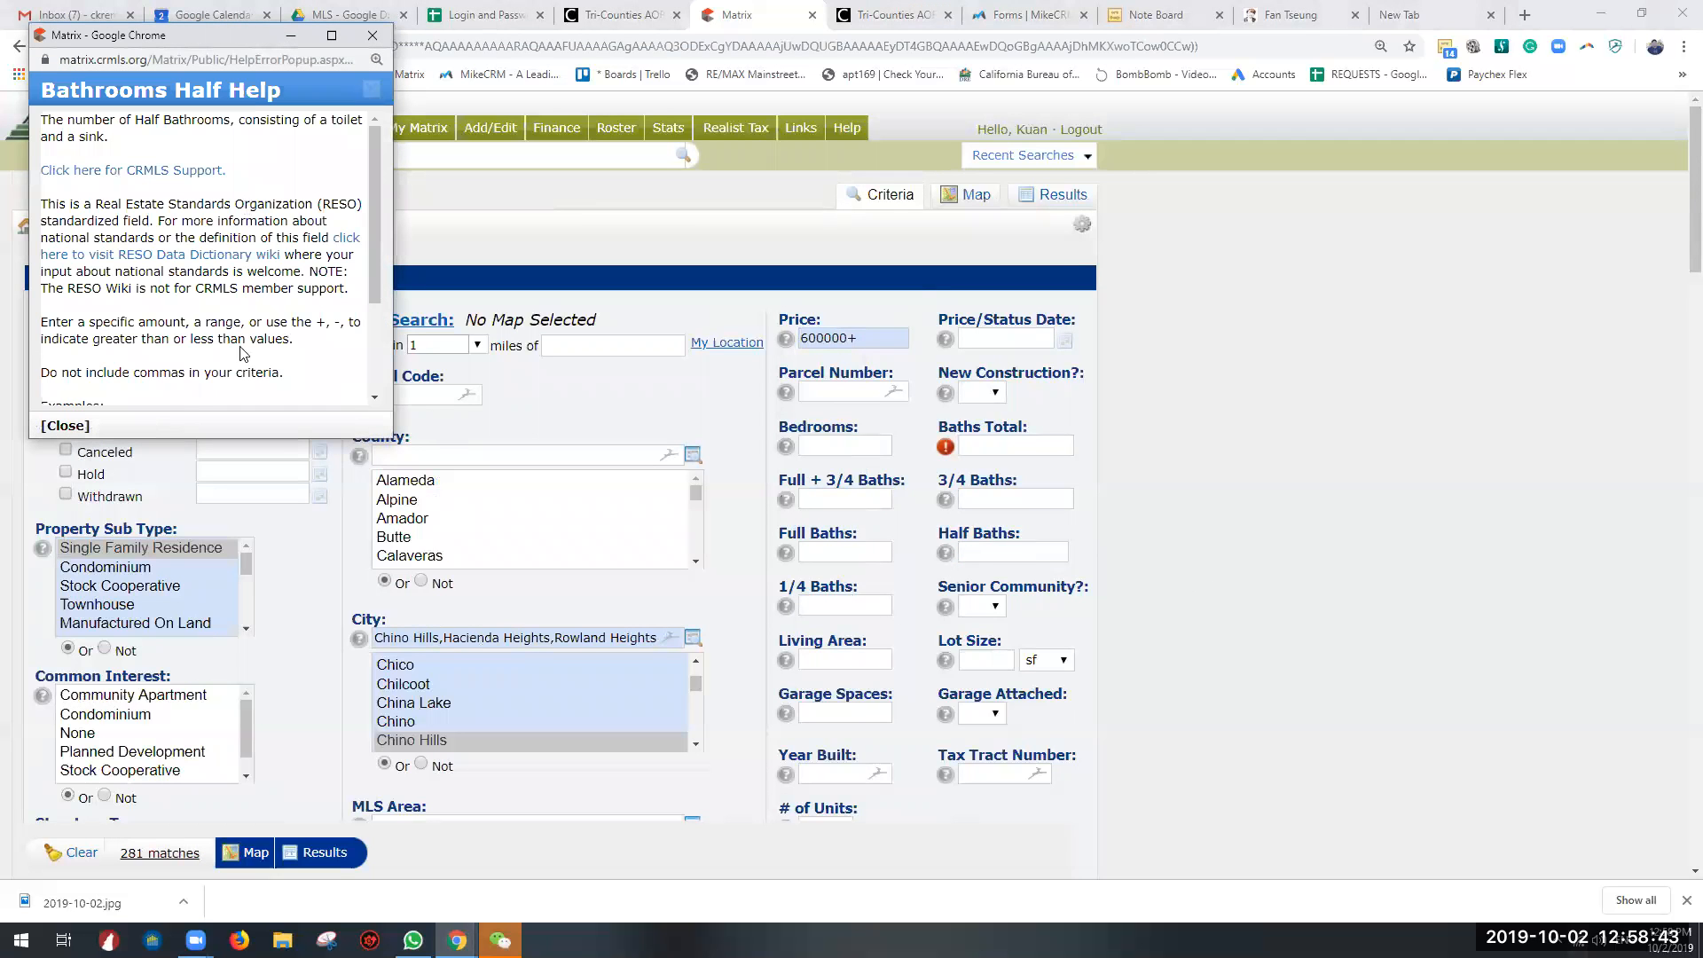
pyautogui.scroll(-2, 231, 298)
pyautogui.scroll(2, 170, 293)
pyautogui.click(372, 35)
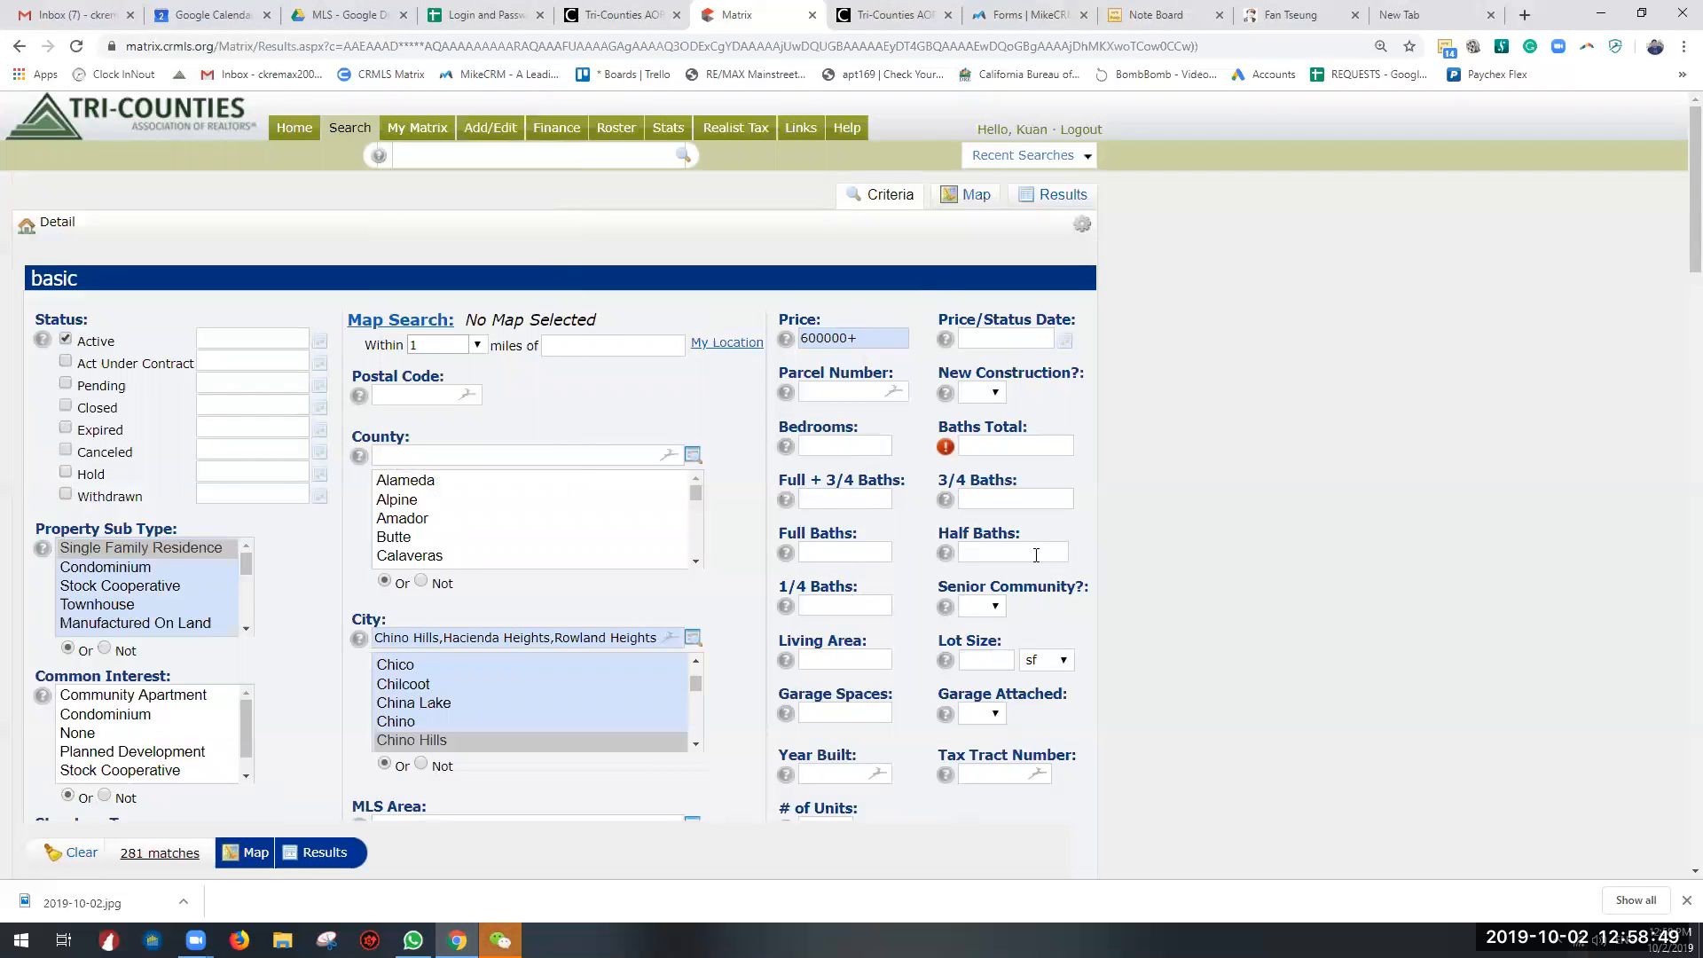
pyautogui.click(809, 549)
pyautogui.click(985, 555)
# Step: Try a Living Area range of 1800-2000 as a search criterion
pyautogui.scroll(-2, 964, 603)
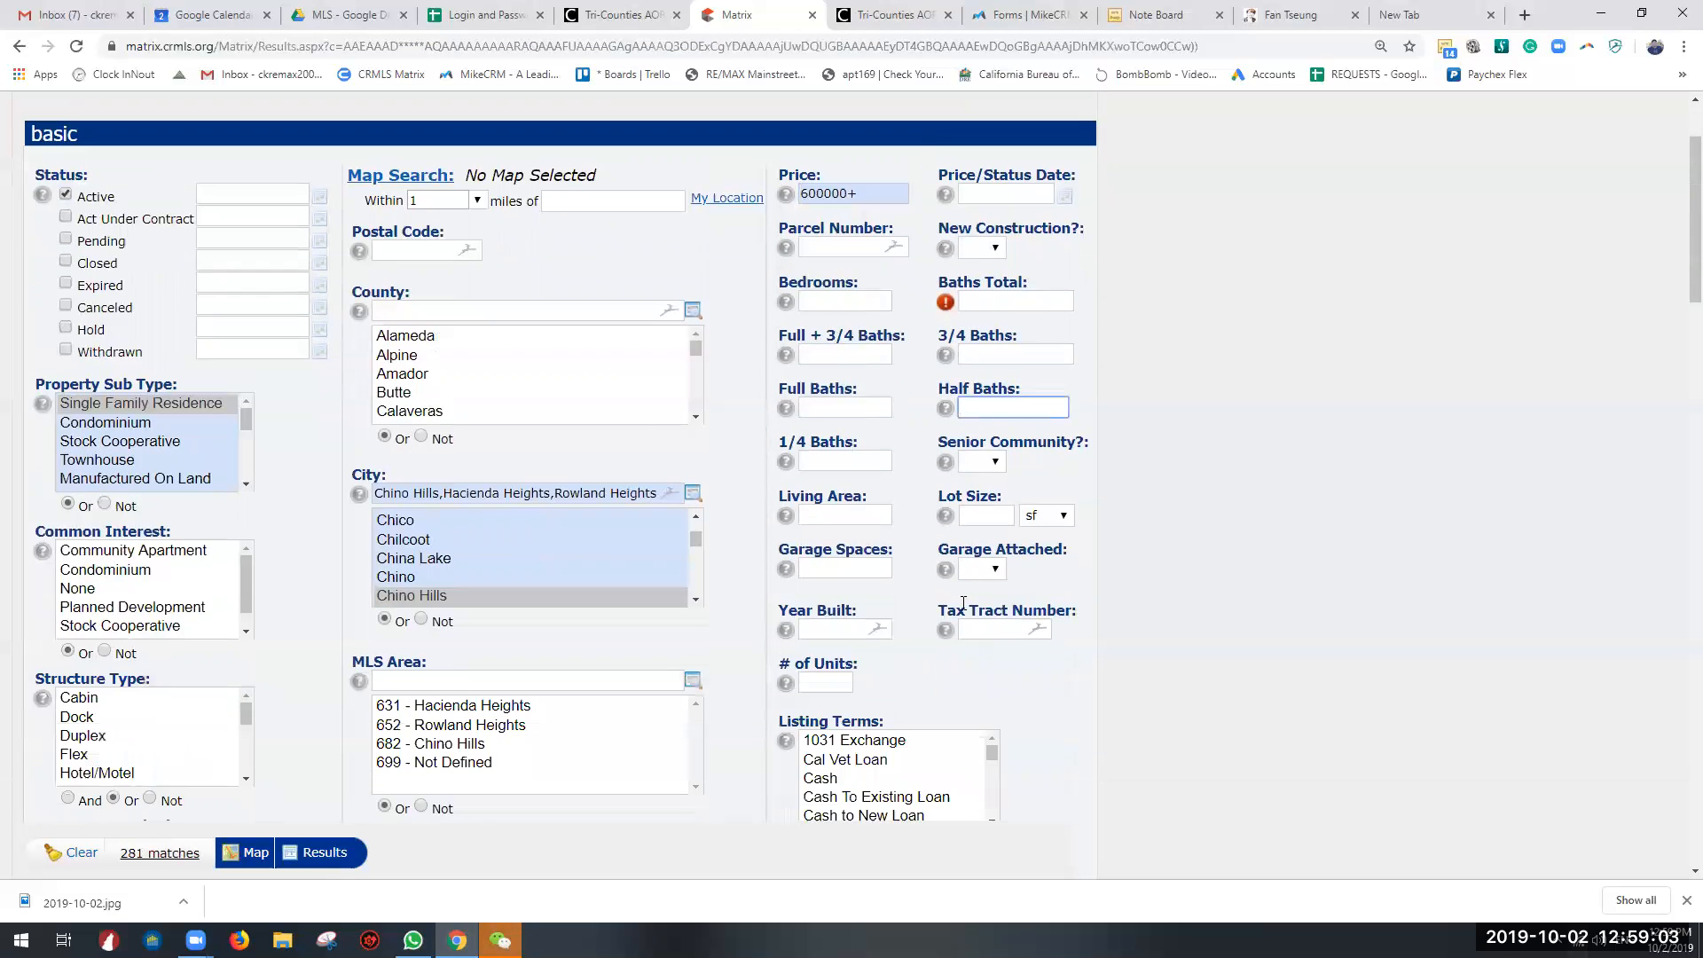
pyautogui.click(850, 479)
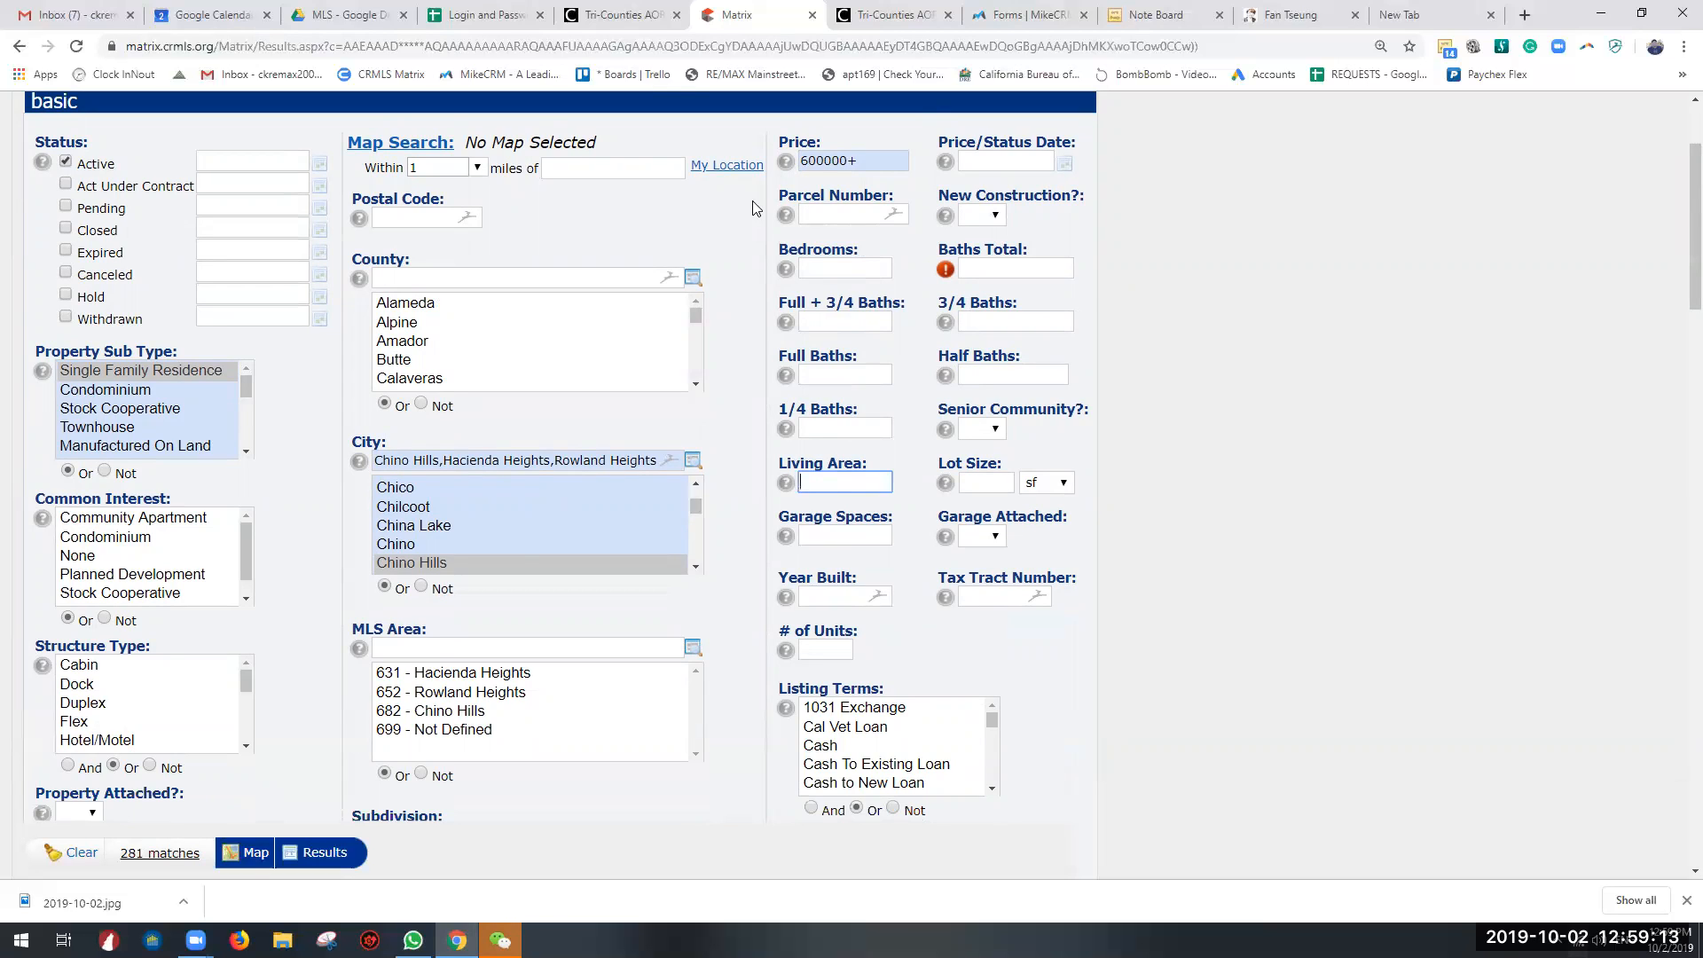
pyautogui.write('1800-')
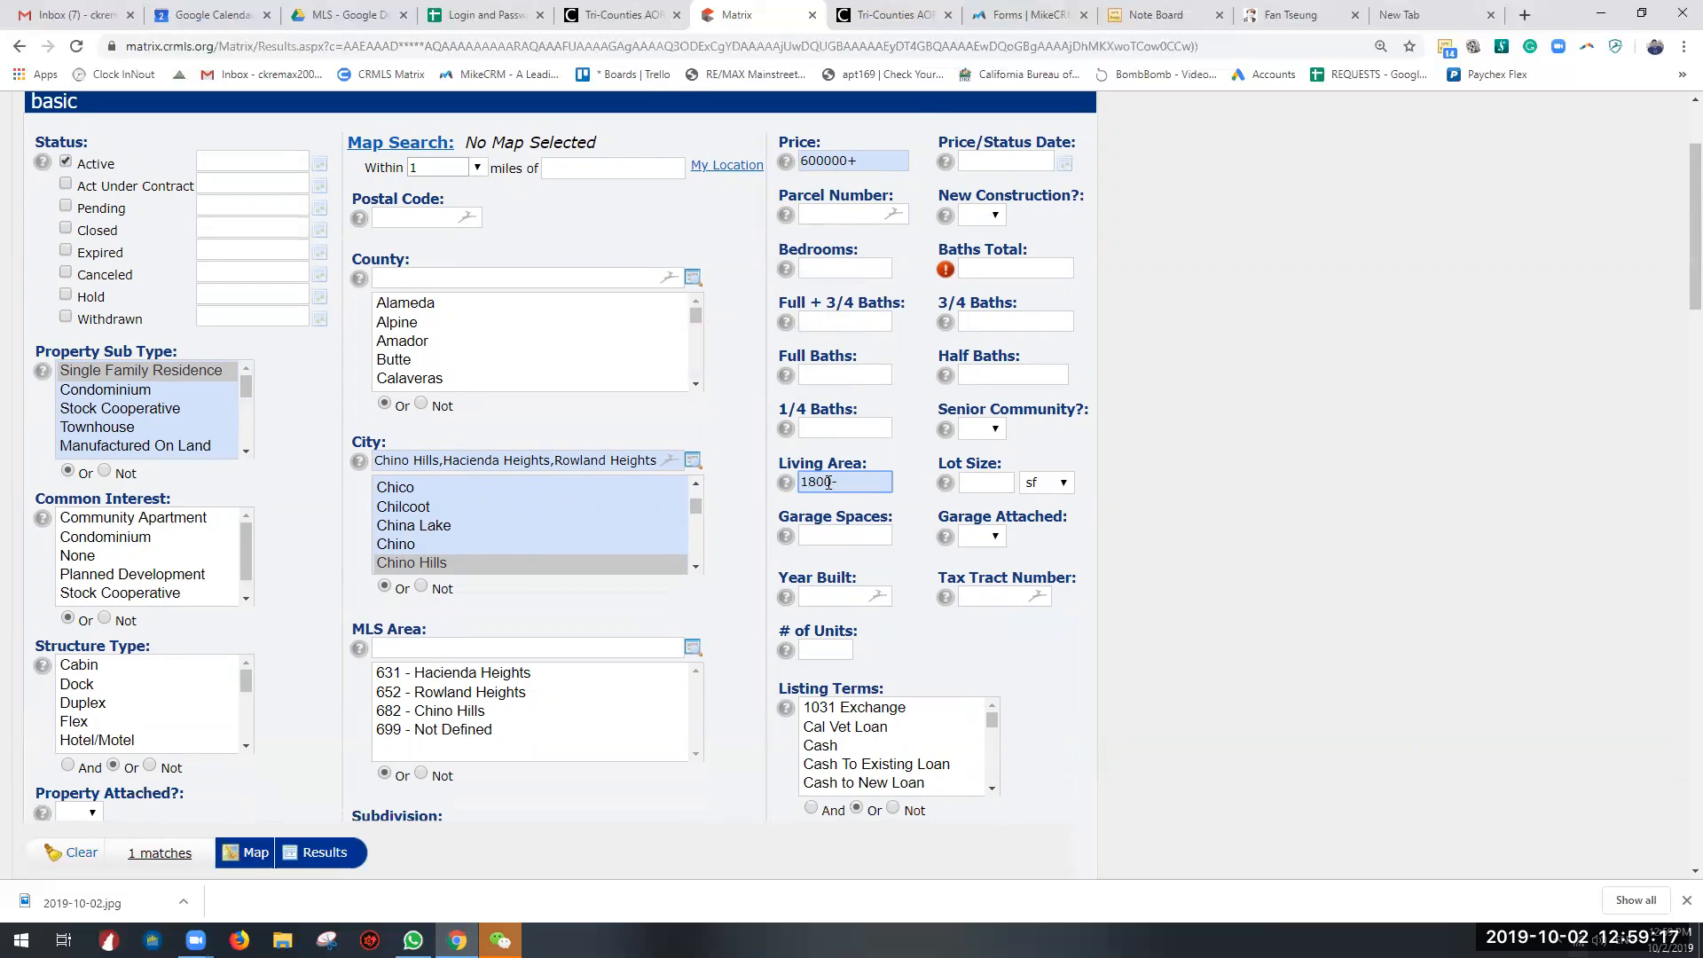
pyautogui.write('2000')
pyautogui.scroll(2, 846, 496)
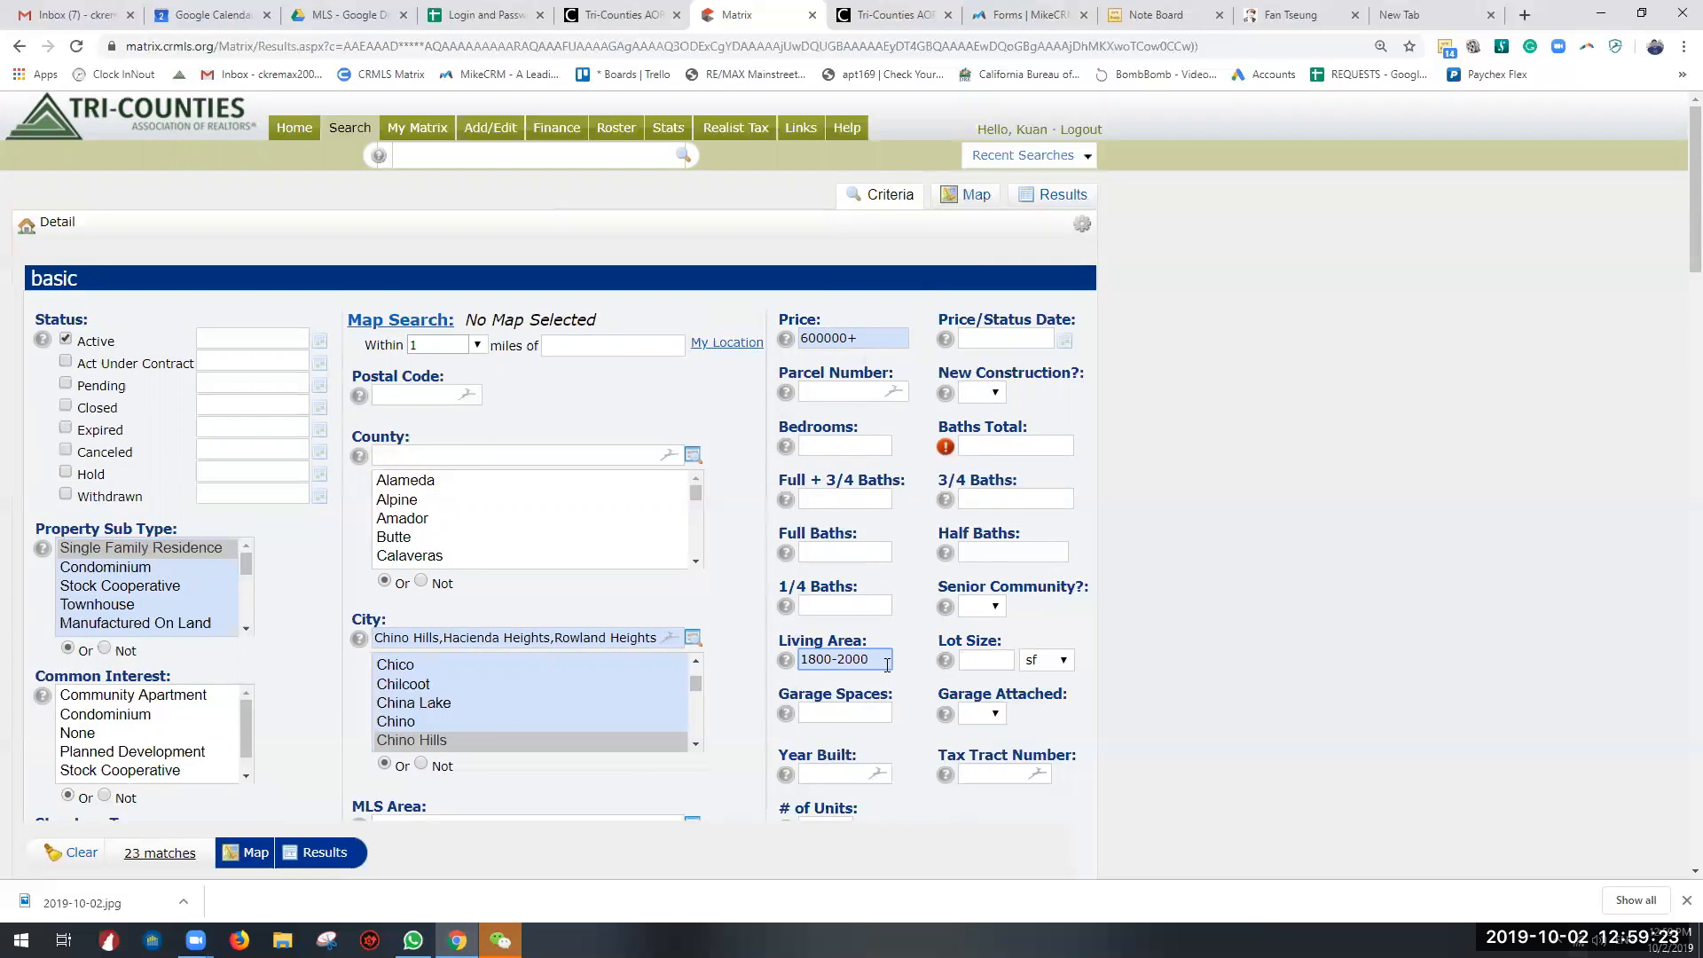
# Step: Try 1800- as the Living Area criterion and clear the value again
pyautogui.hotkey('ctrl', 'a')
pyautogui.write('1800-')
pyautogui.moveTo(849, 660); pyautogui.dragTo(779, 657)
pyautogui.press('BackSpace')
# Step: Go over the Garage Spaces, Lot Size and Living Area criteria fields
pyautogui.click(876, 715)
pyautogui.scroll(-1, 876, 715)
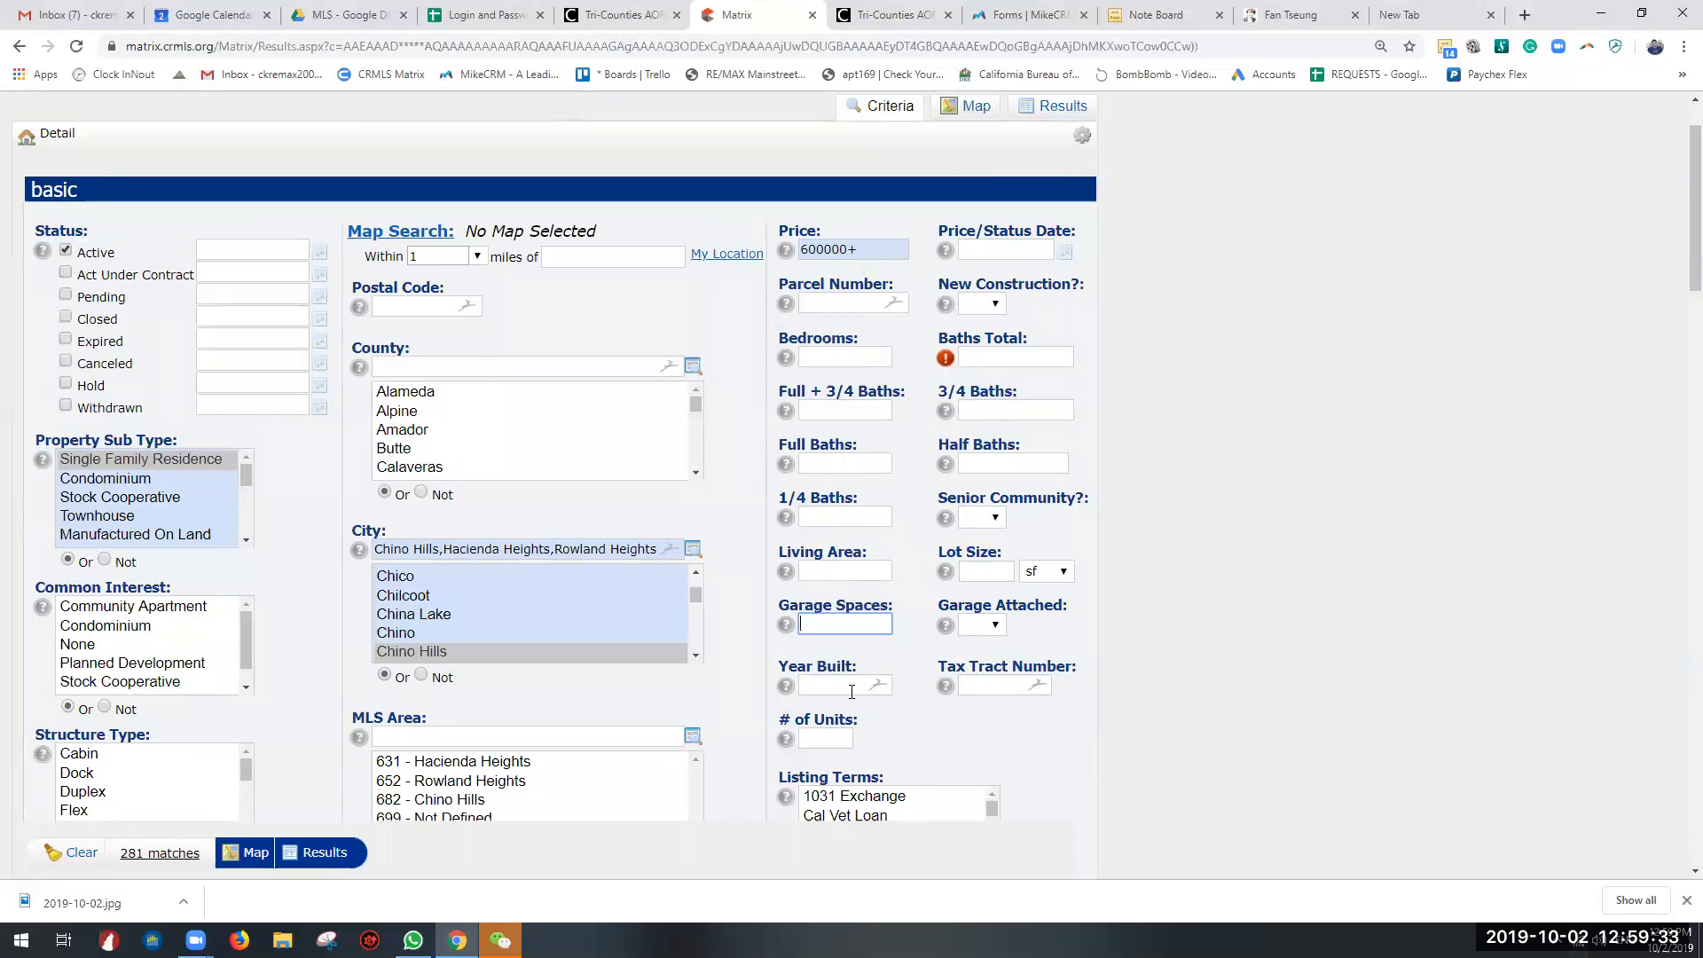
pyautogui.click(1006, 577)
pyautogui.click(844, 574)
pyautogui.moveTo(1005, 557)
pyautogui.mouseDown()
pyautogui.moveTo(919, 574)
pyautogui.moveTo(939, 554)
pyautogui.moveTo(1039, 563)
pyautogui.mouseUp()
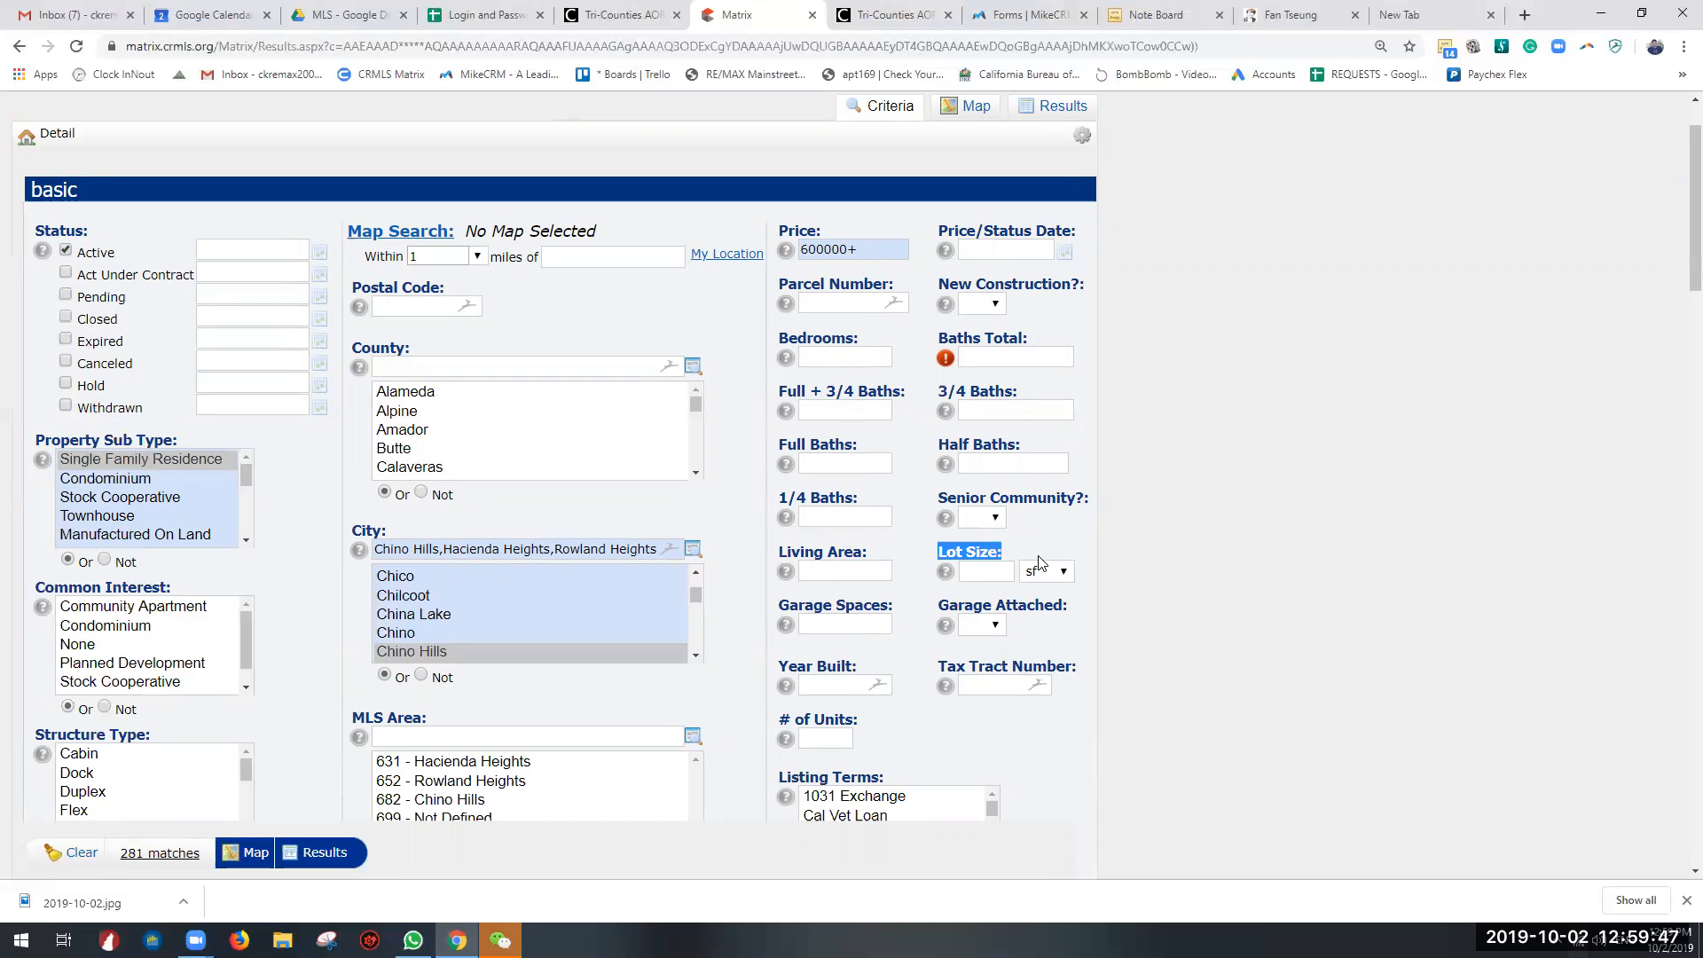
pyautogui.click(864, 573)
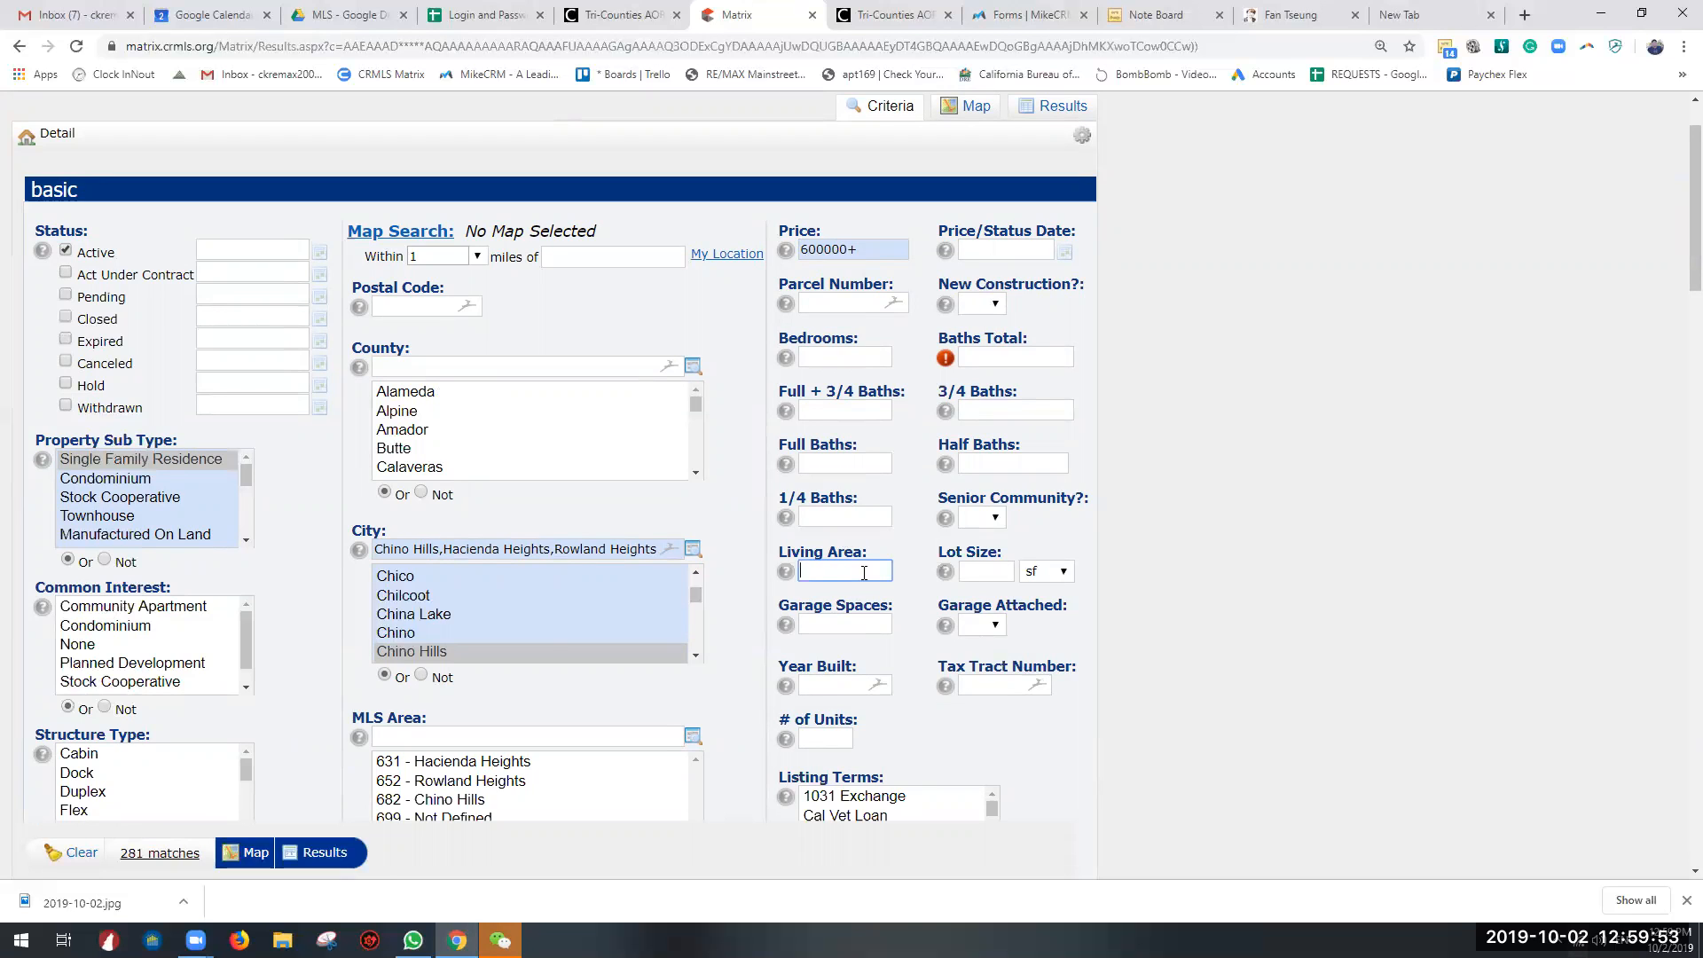
# Step: Try the Listing Terms 1031 Exchange, Cal Vet Loan, Cash, Cash To Existing Loan and Cash to New Loan one at a time
pyautogui.scroll(-7, 799, 595)
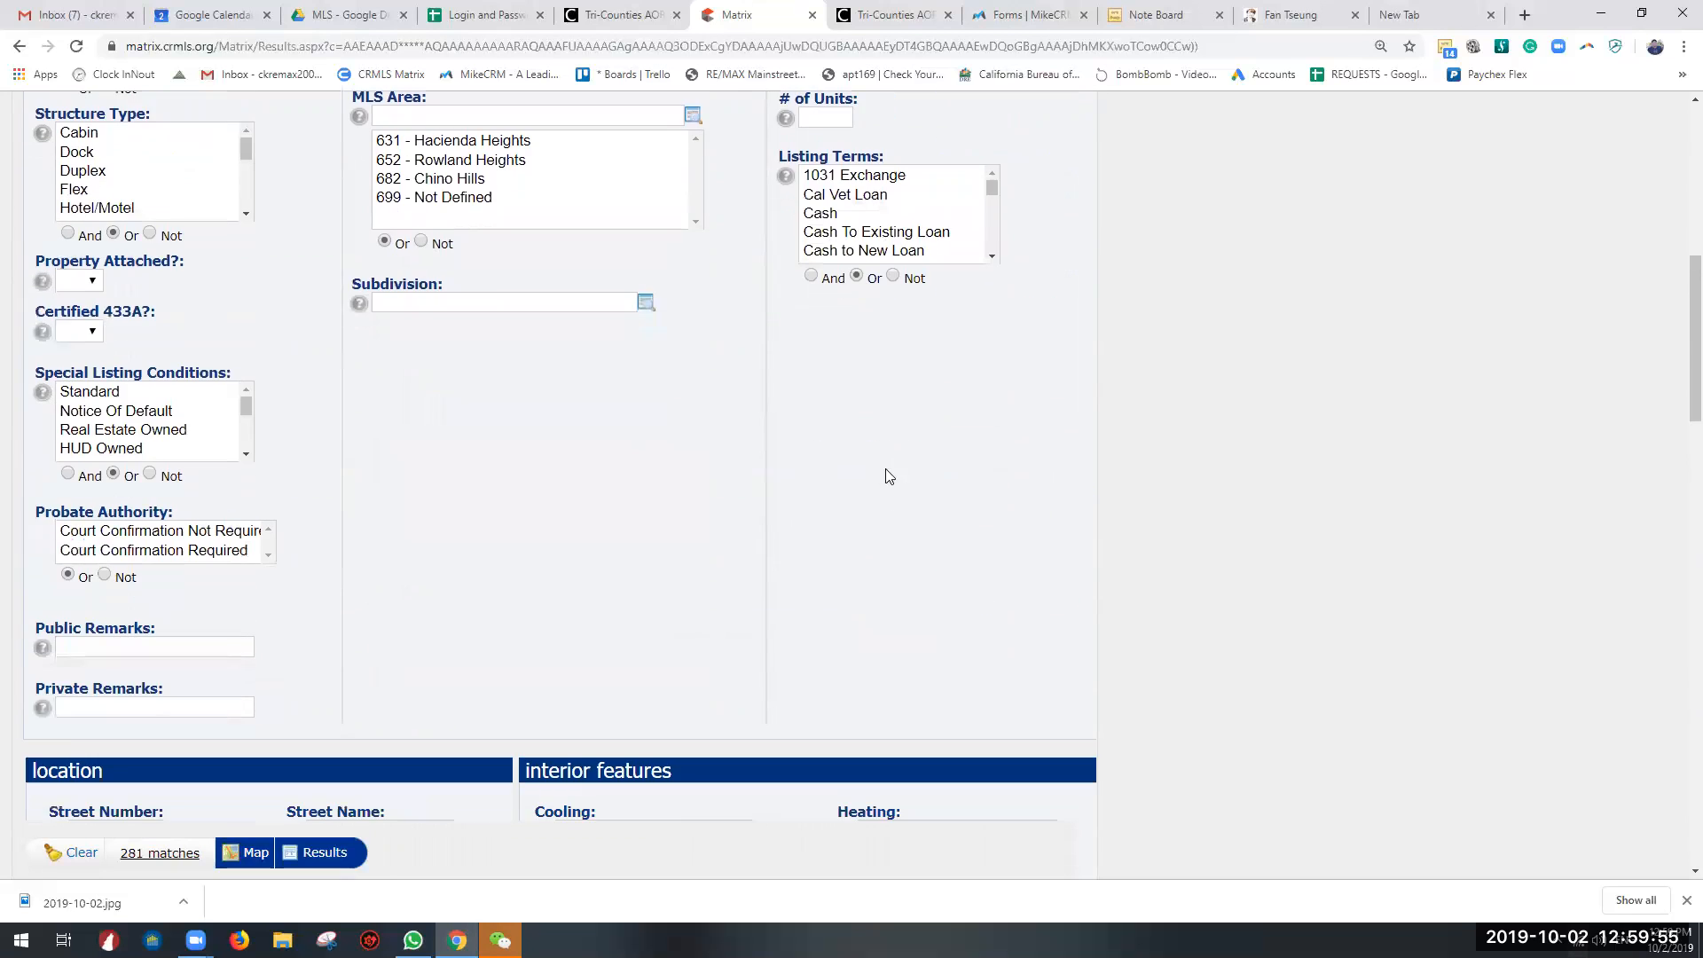
pyautogui.scroll(2, 878, 444)
pyautogui.click(859, 374)
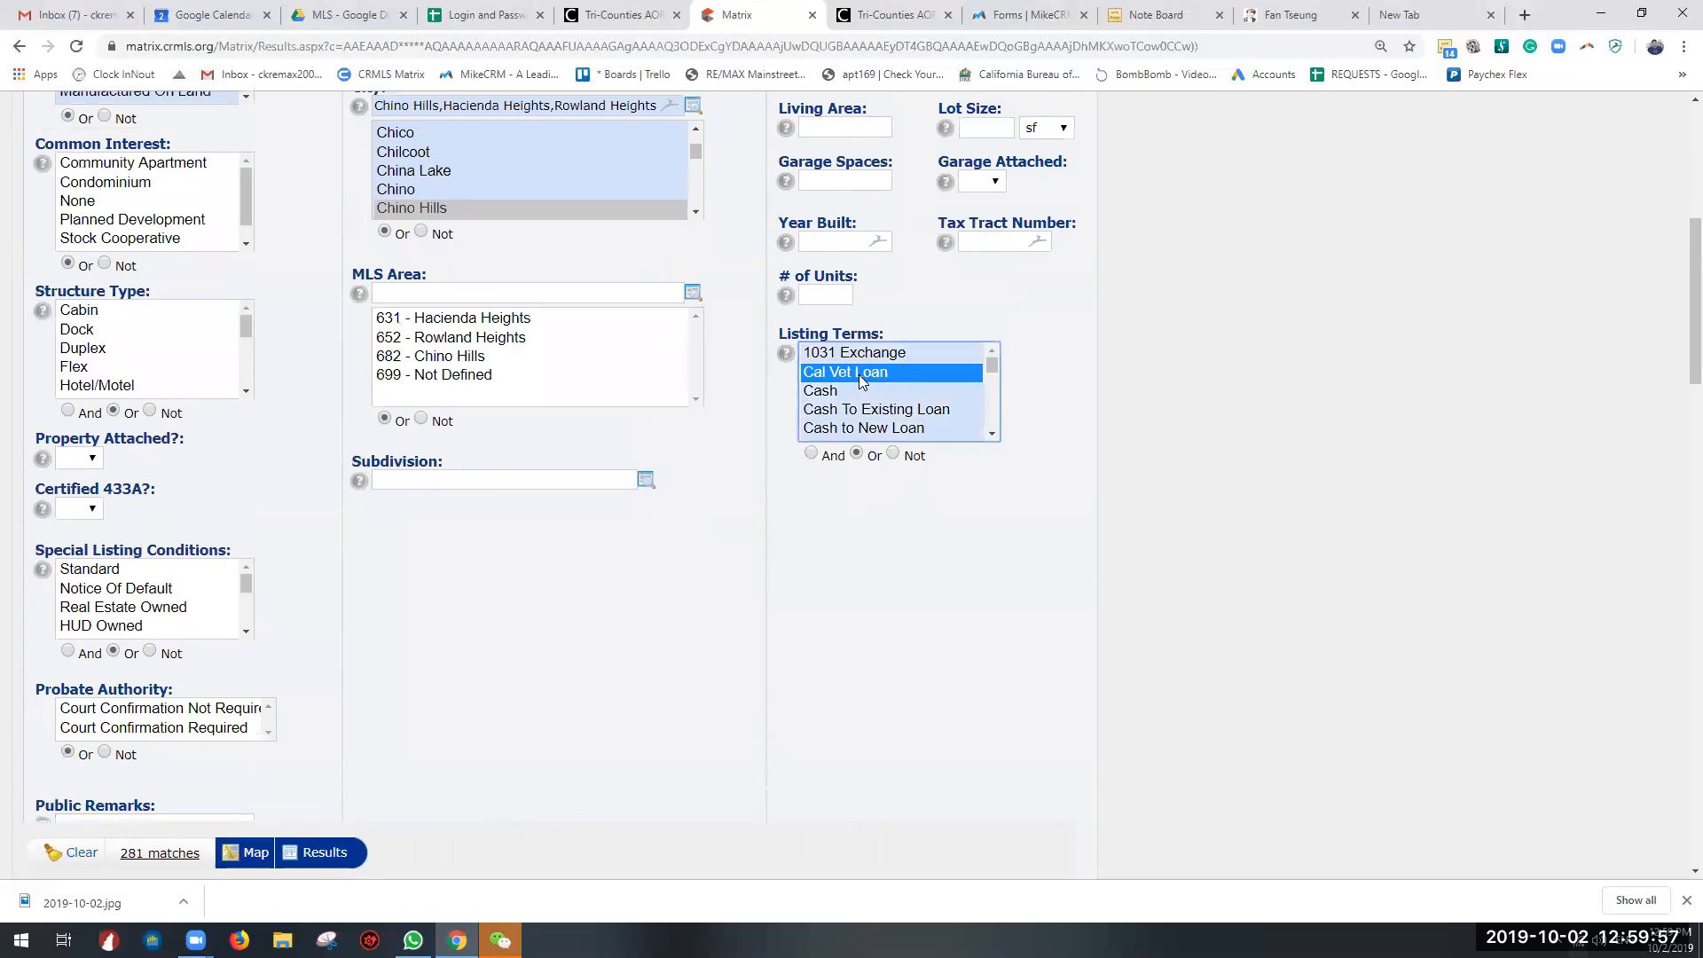
pyautogui.click(907, 353)
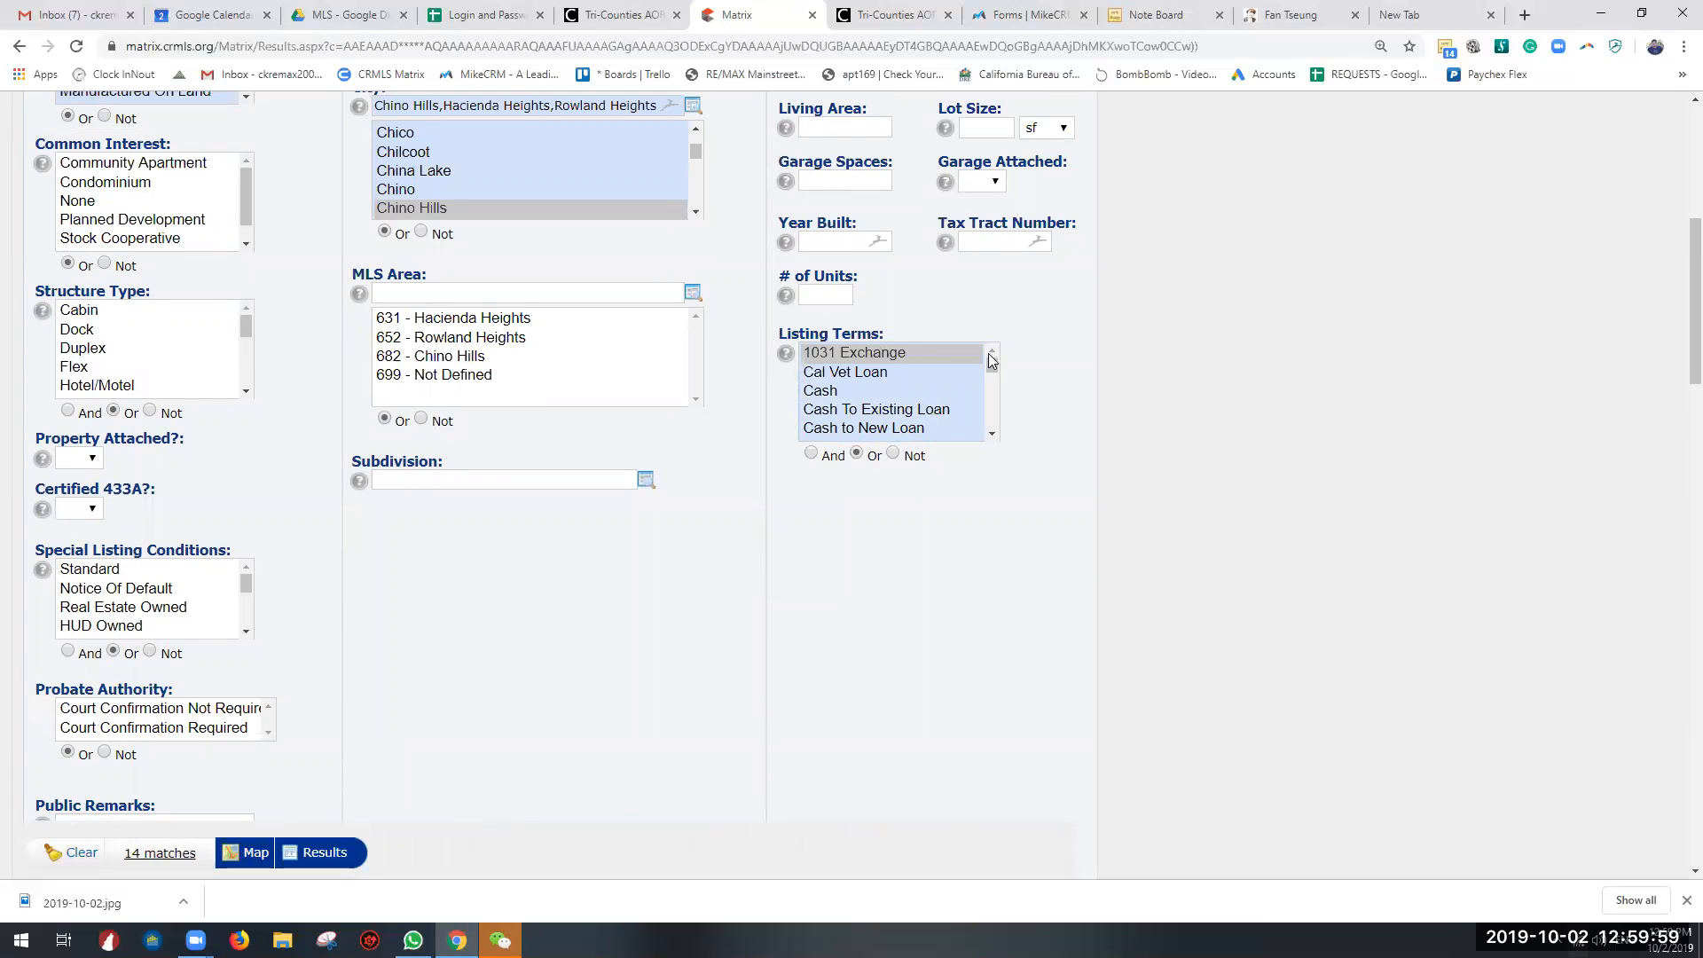
pyautogui.click(871, 372)
pyautogui.click(882, 353)
pyautogui.click(866, 393)
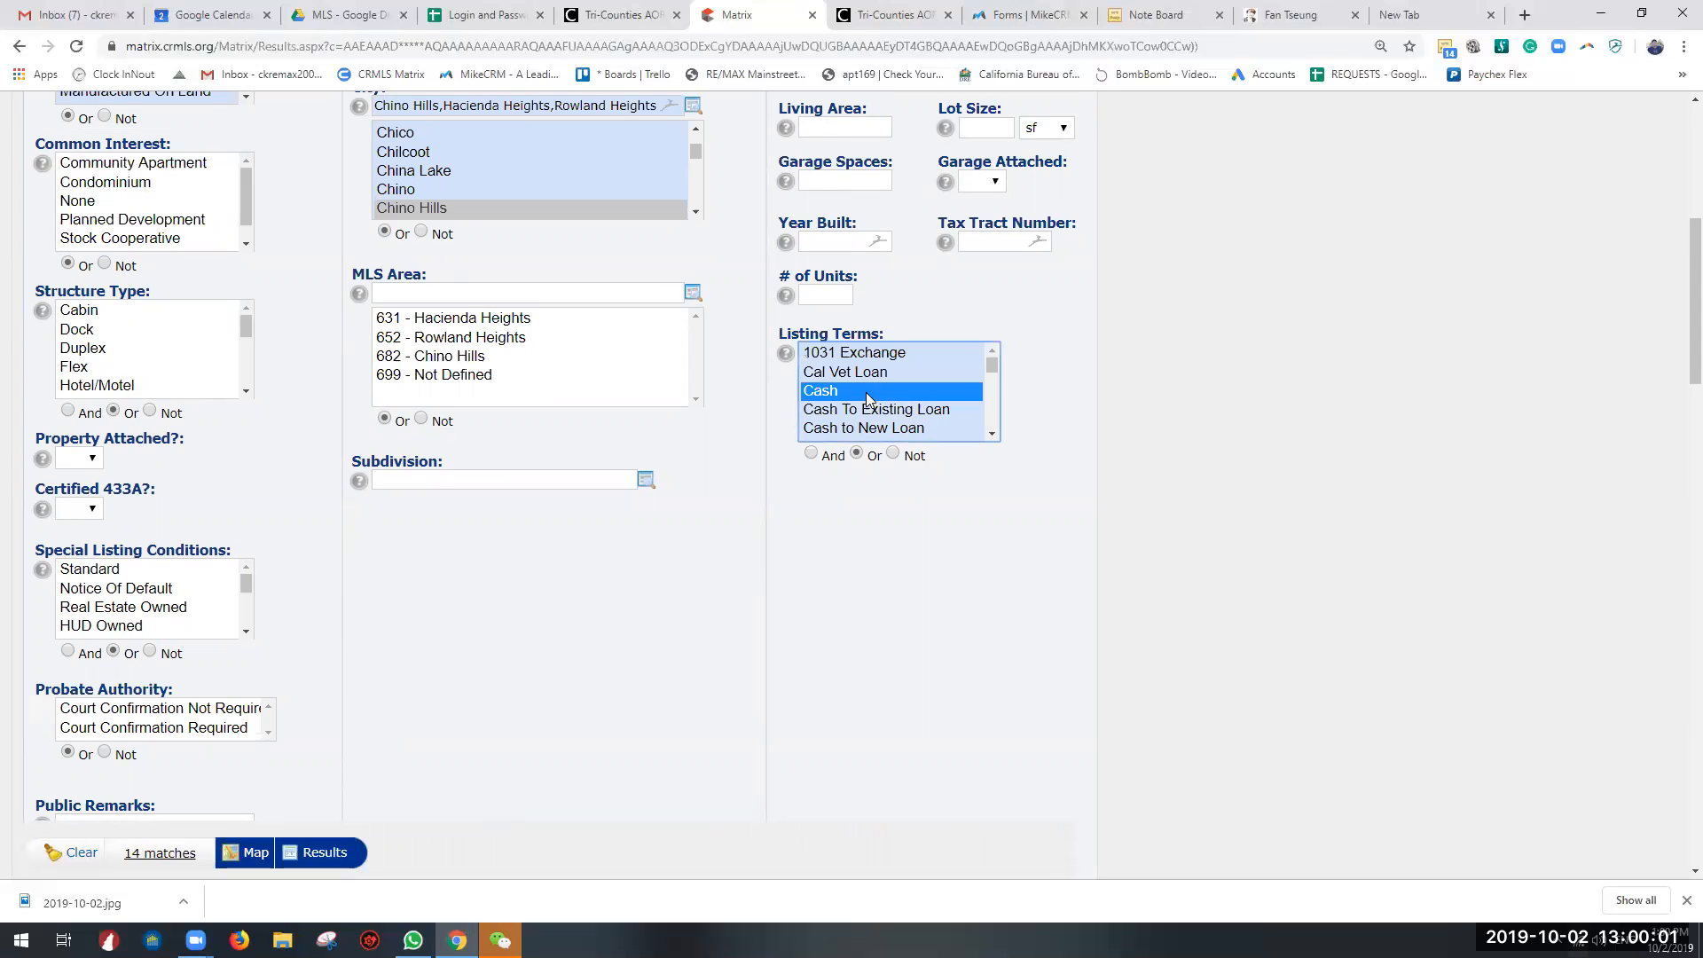
pyautogui.click(881, 412)
pyautogui.moveTo(990, 369); pyautogui.dragTo(993, 369)
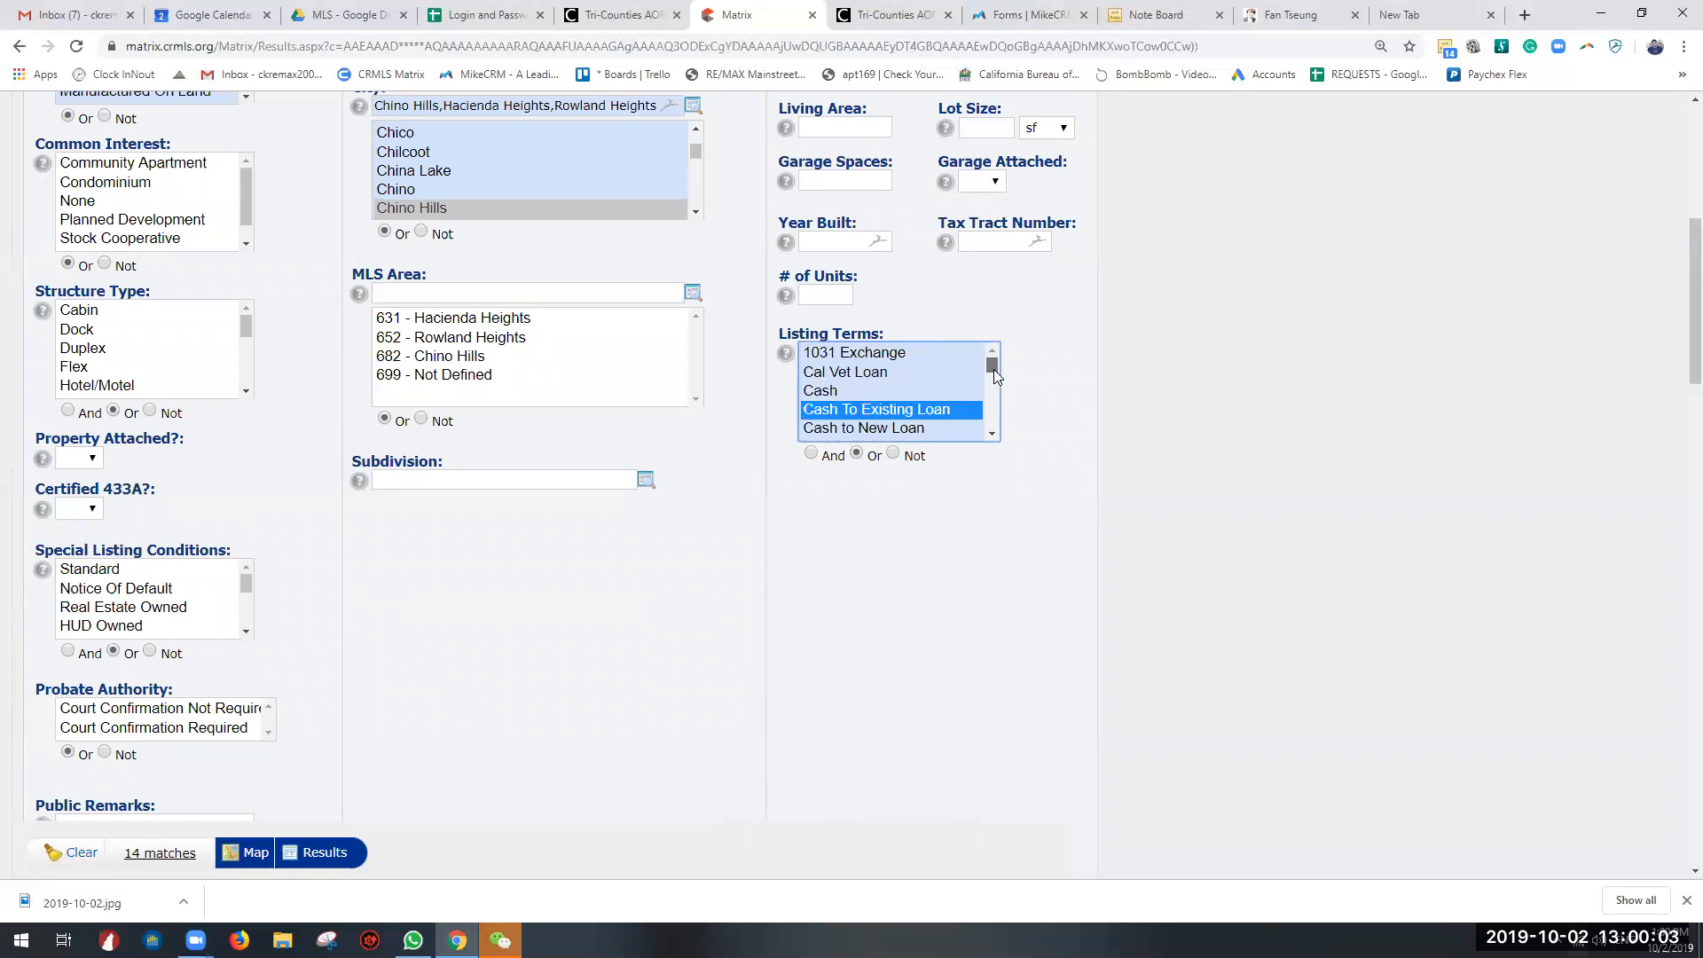
pyautogui.click(906, 426)
pyautogui.scroll(-1, 905, 409)
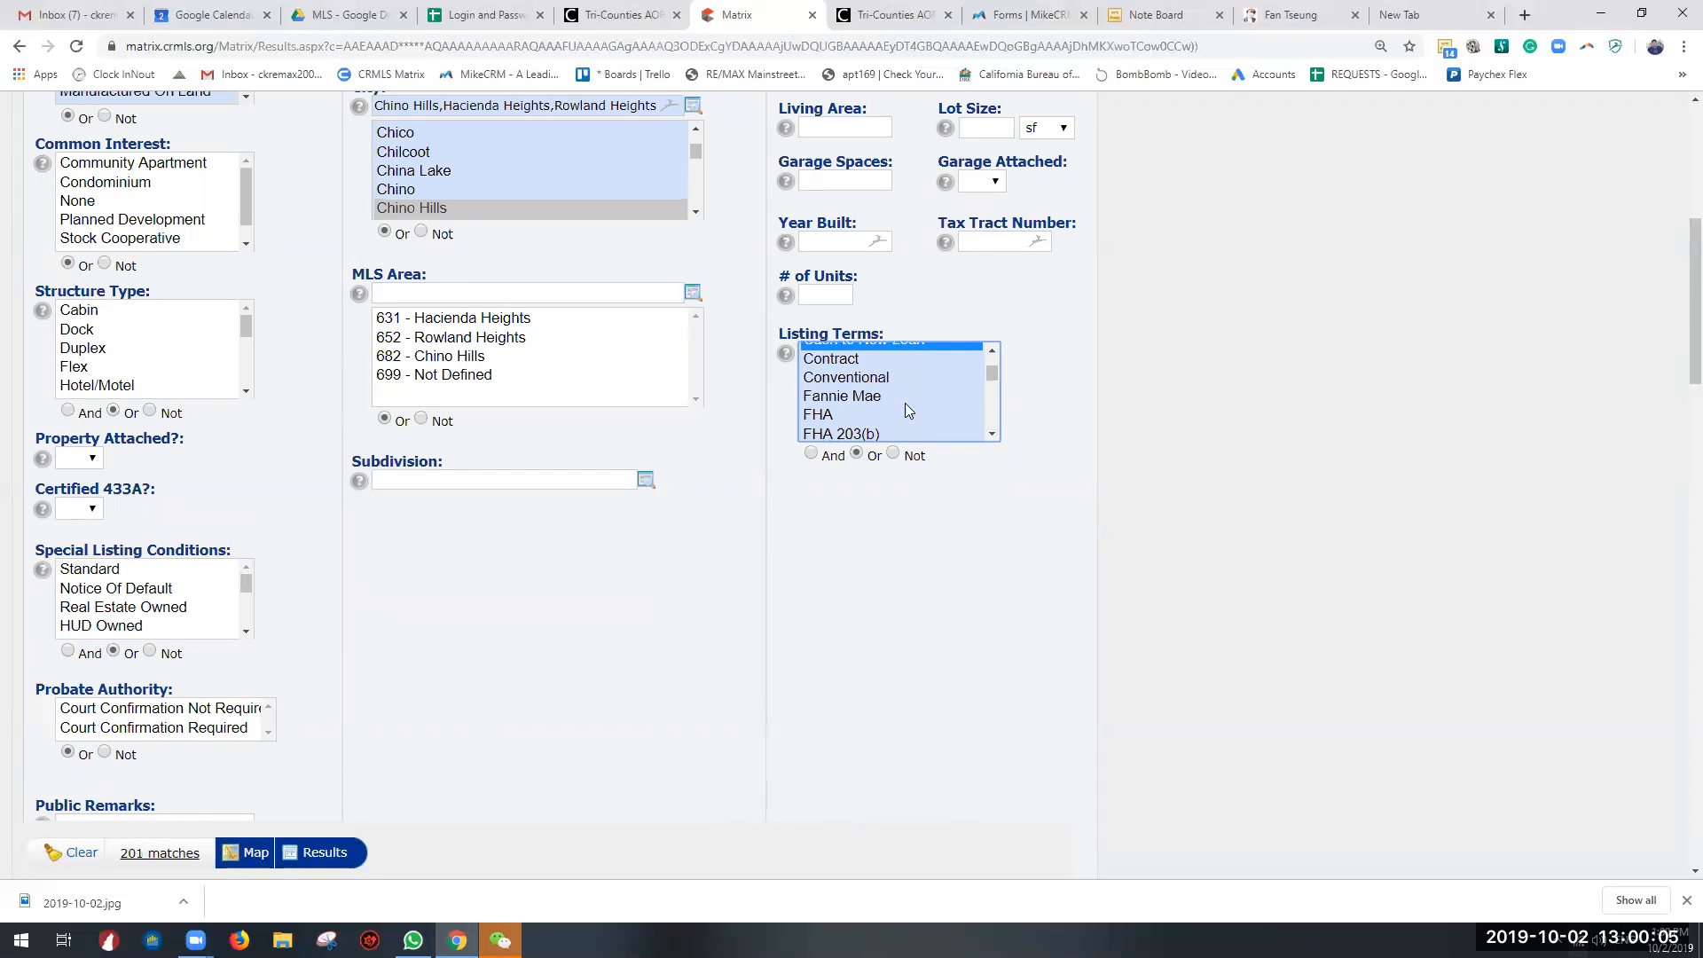
pyautogui.scroll(1, 907, 391)
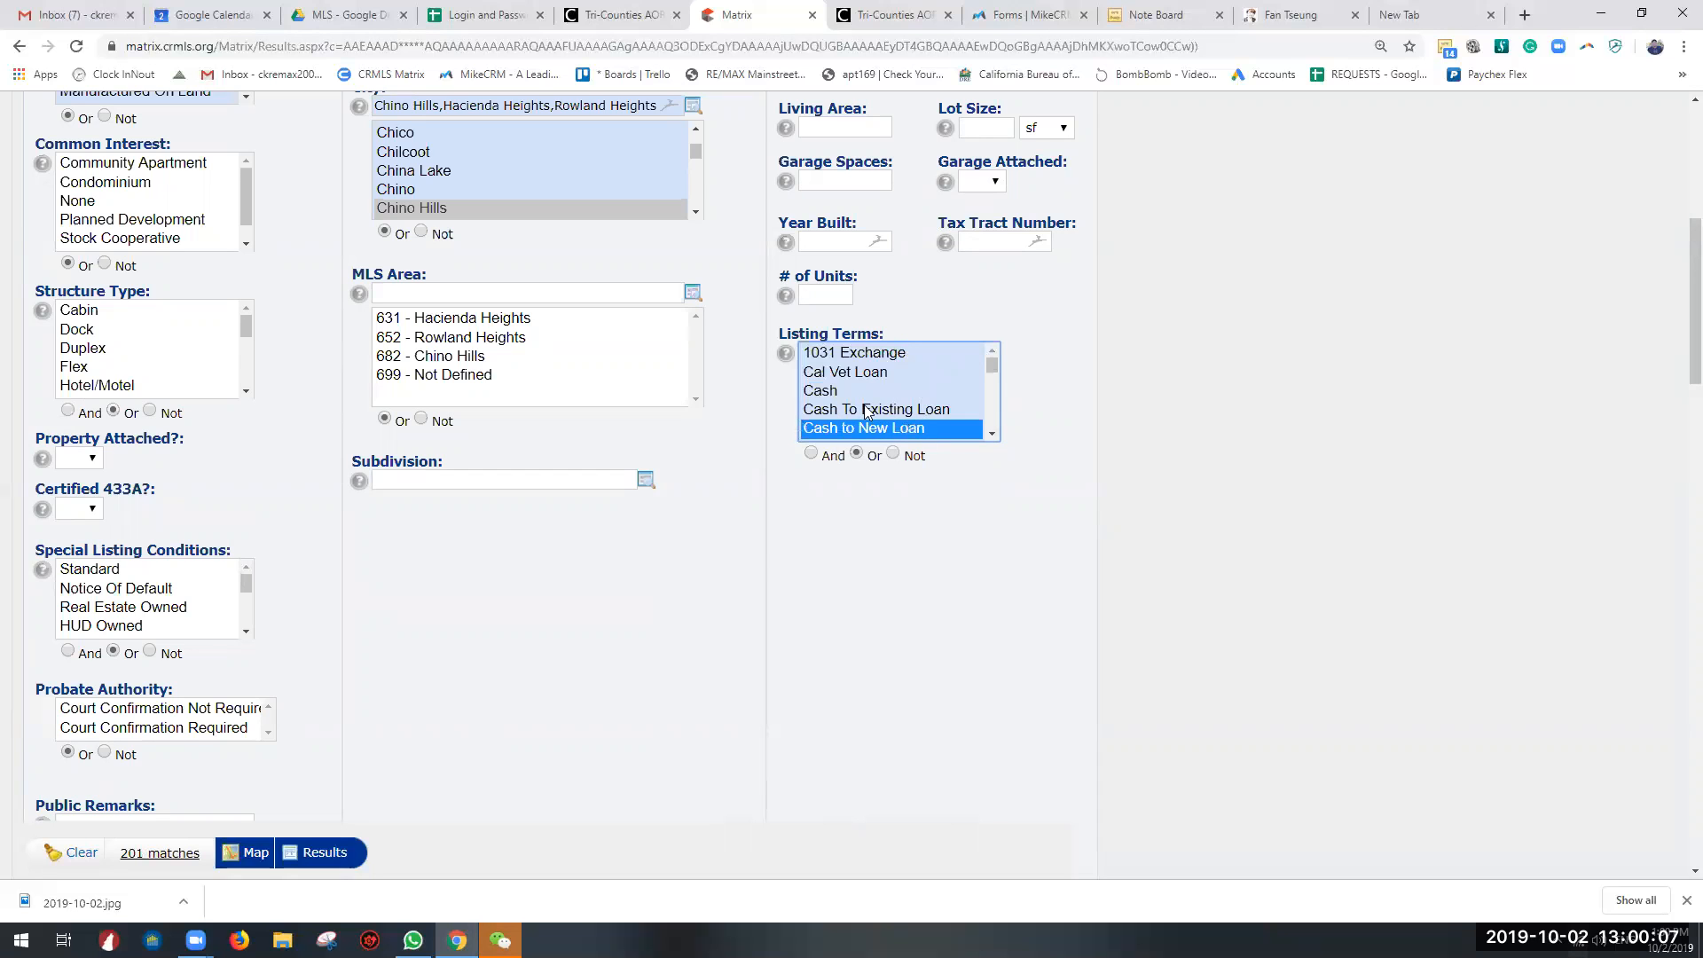
# Step: Look at the location criteria, including the Street Number field, and return to the basic criteria
pyautogui.click(1005, 514)
pyautogui.scroll(-8, 621, 677)
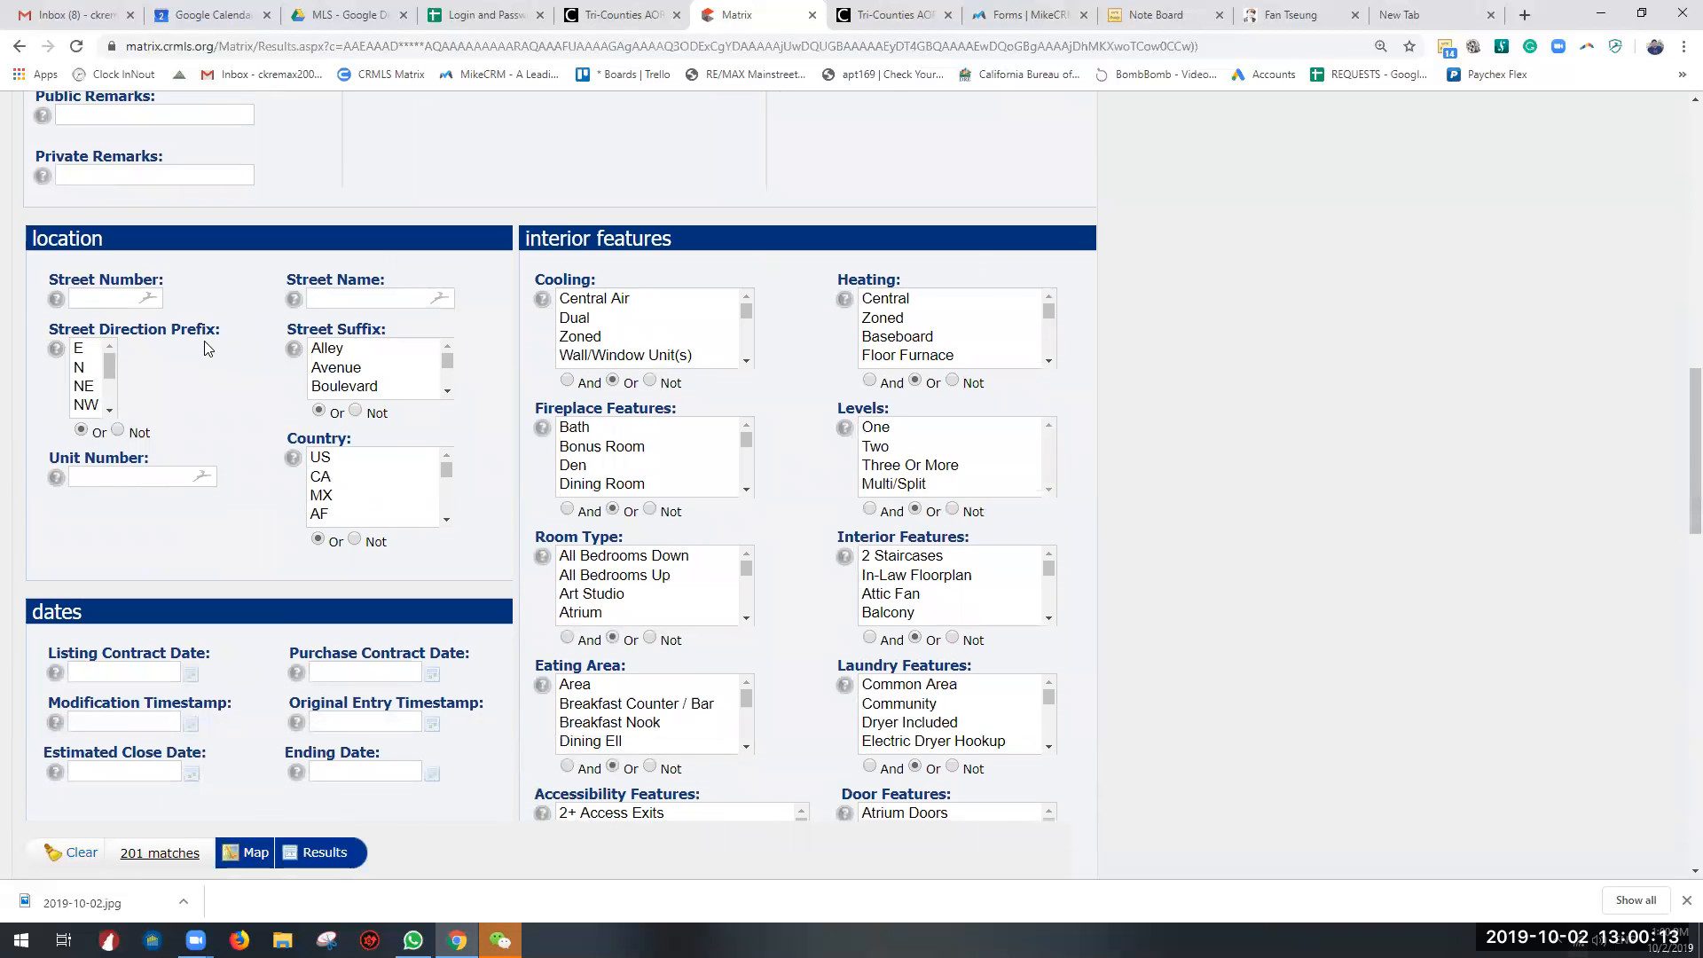
pyautogui.click(142, 299)
pyautogui.scroll(5, 232, 399)
pyautogui.scroll(10, 235, 413)
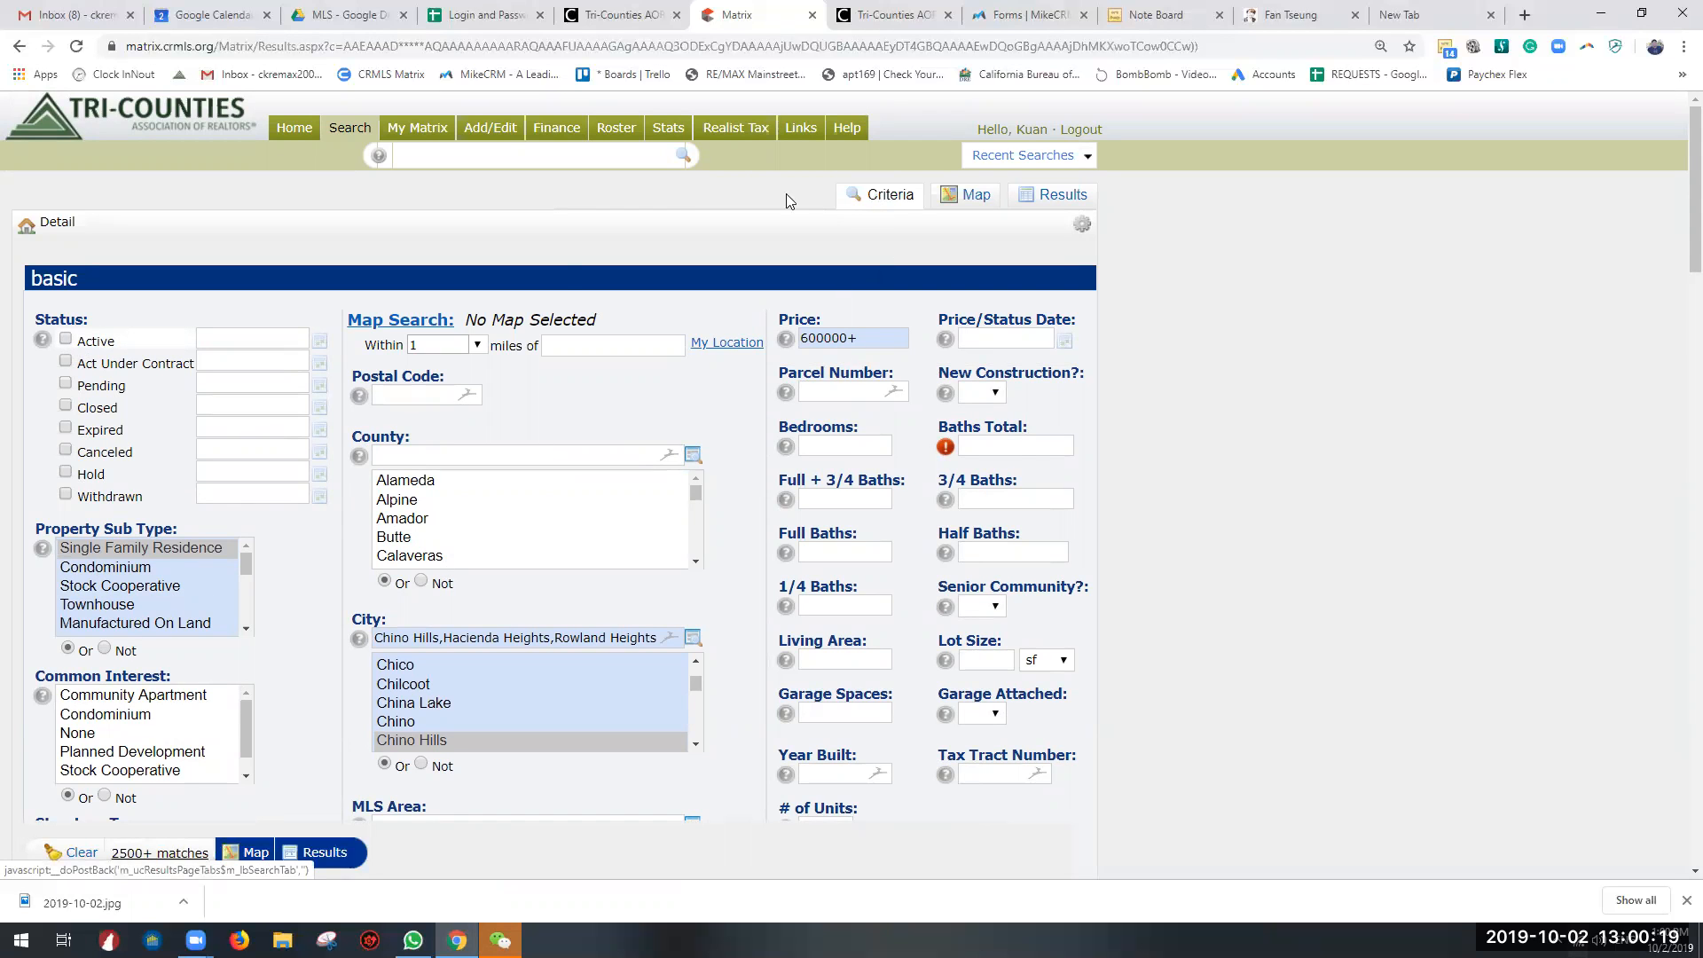
# Step: Open a fresh Residential Detail search with empty criteria
pyautogui.moveTo(350, 127)
pyautogui.moveTo(443, 158)
pyautogui.click(558, 167)
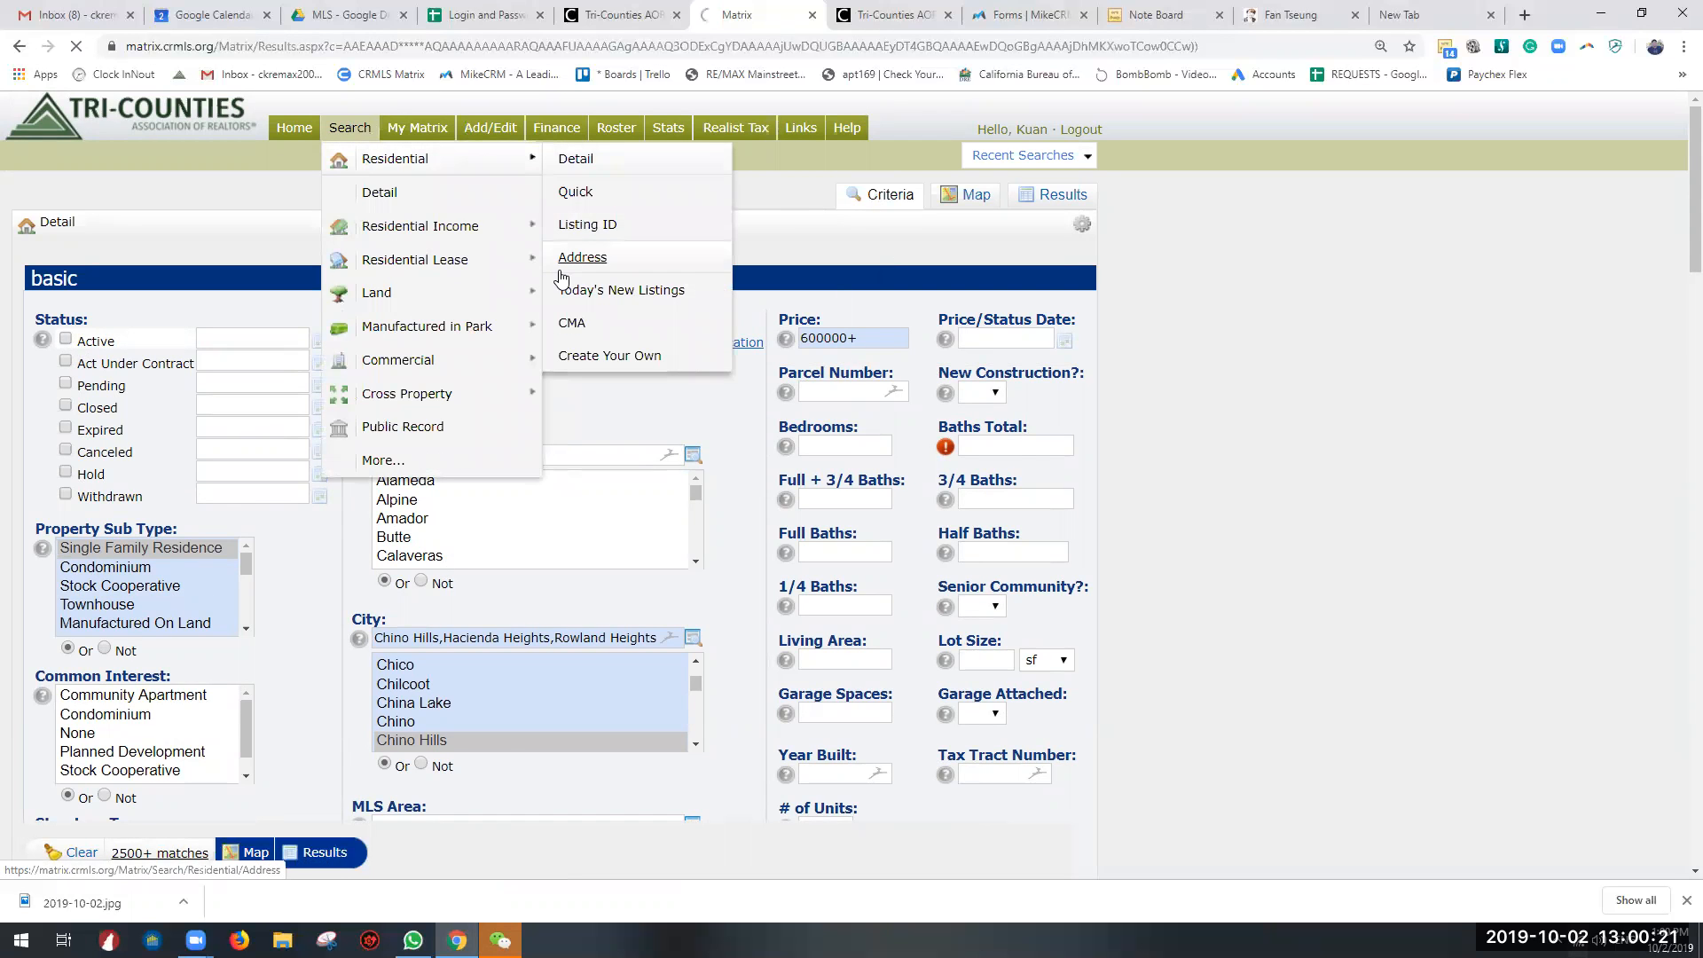
# Step: Examine the Street Number and other address fields in the location section alongside the basic criteria
pyautogui.scroll(-12, 319, 401)
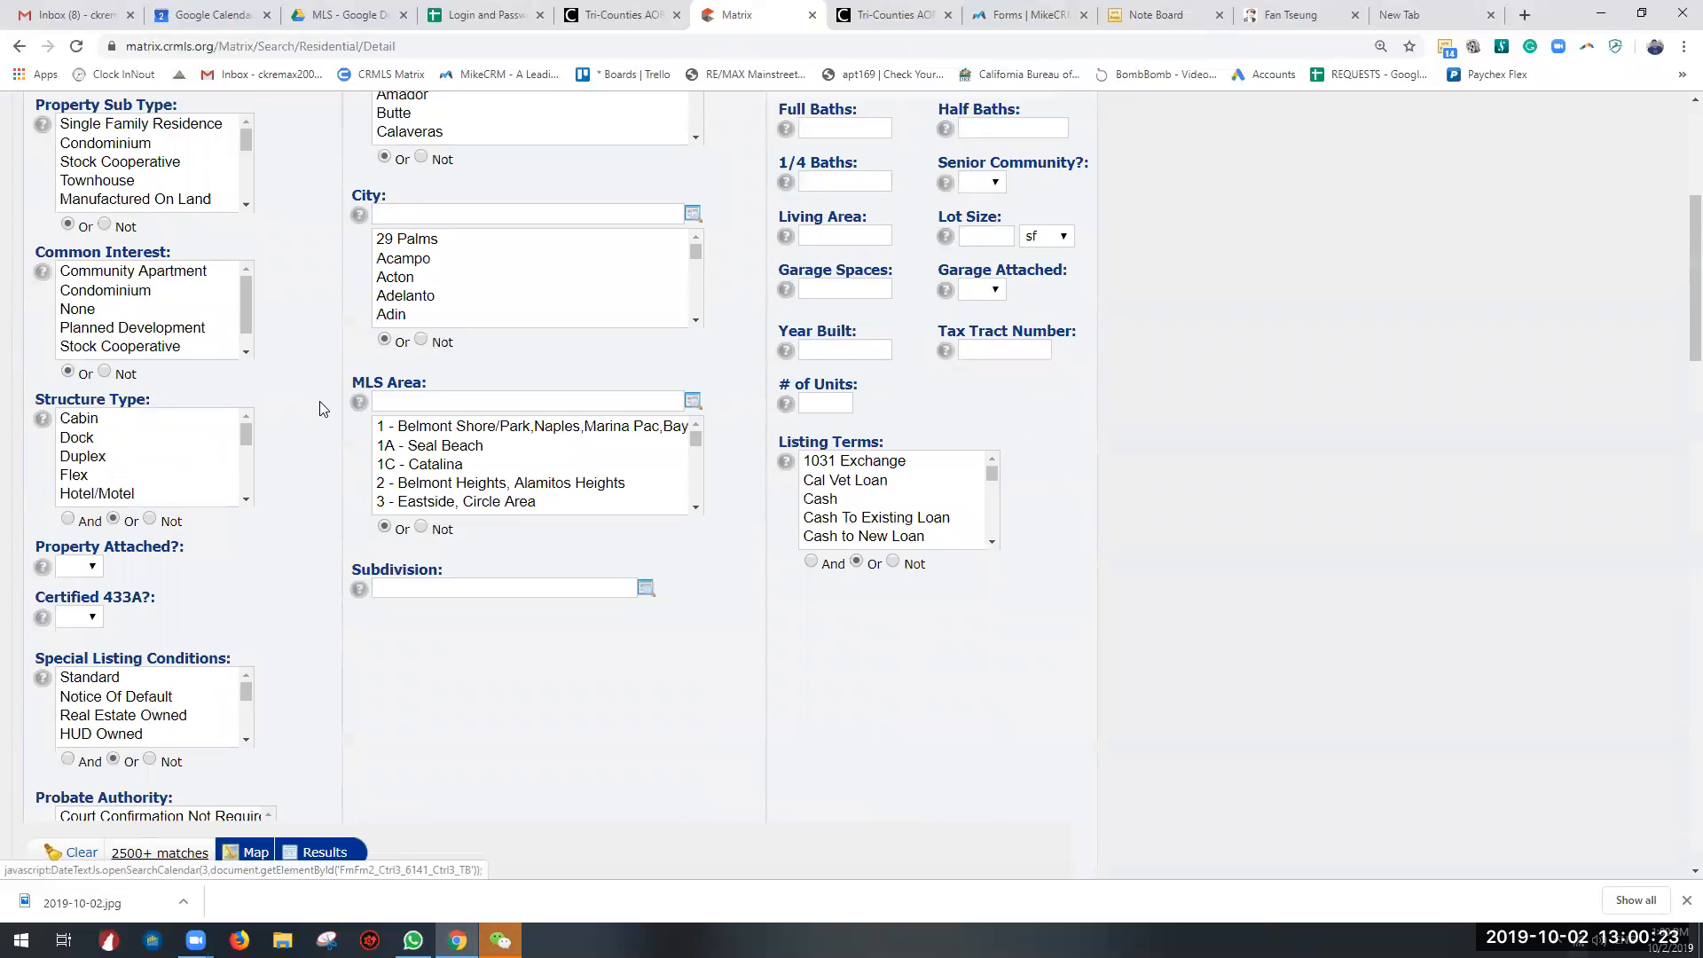
pyautogui.click(133, 477)
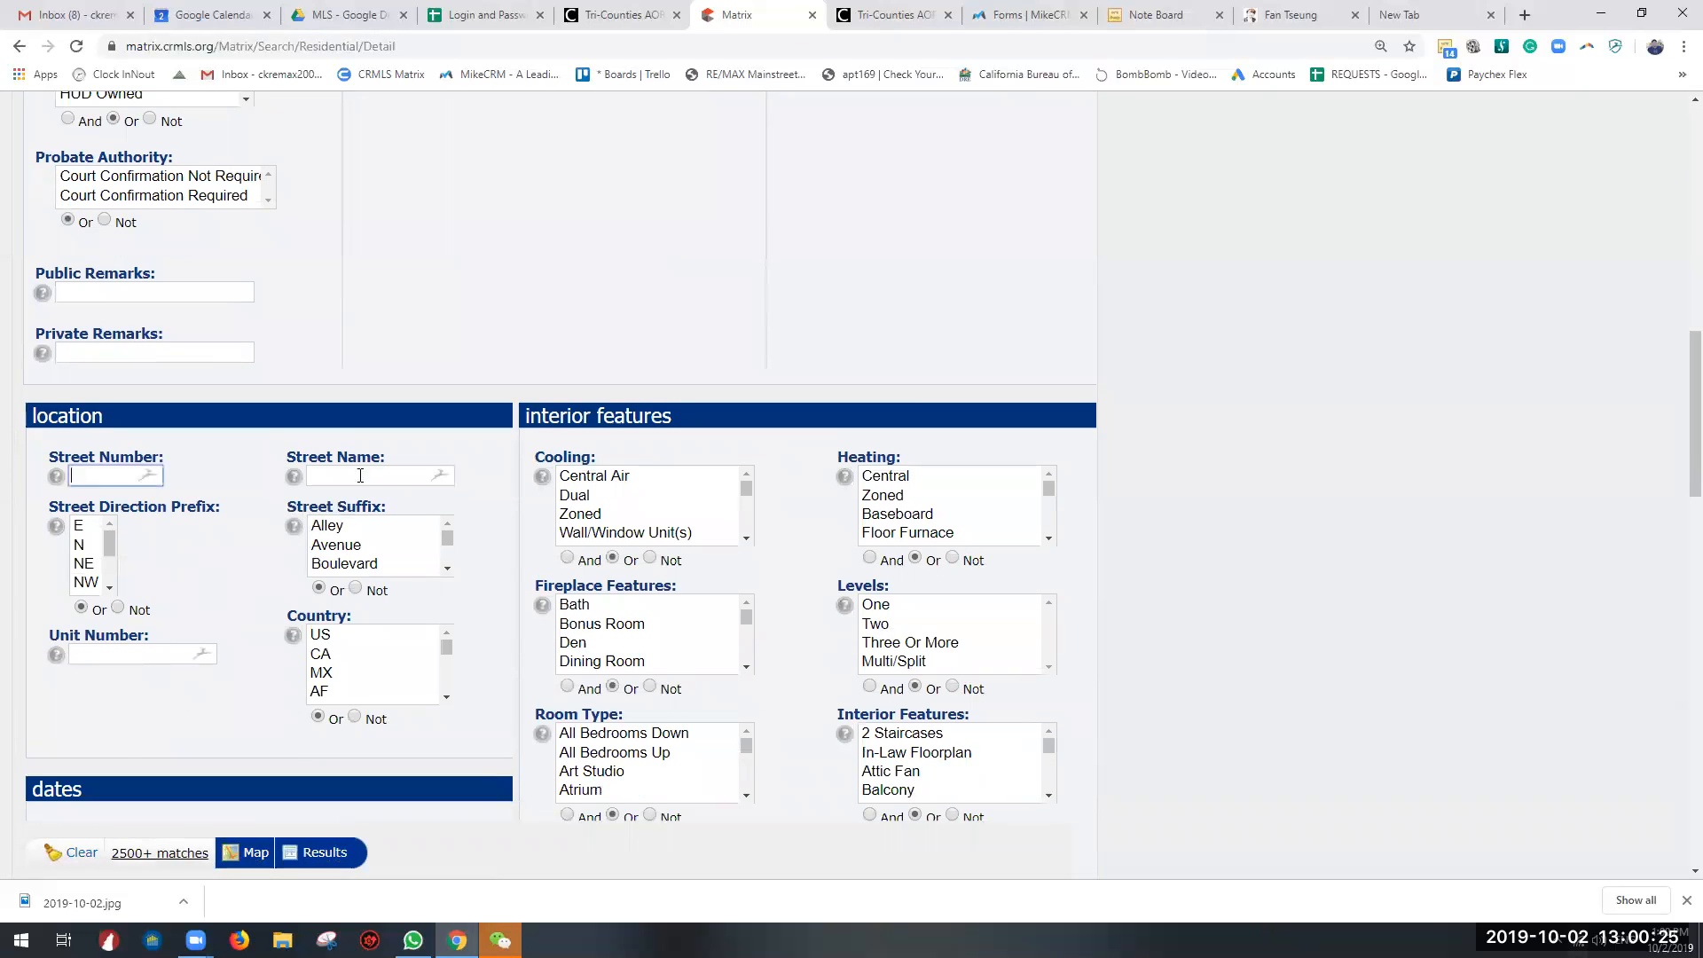
pyautogui.scroll(12, 229, 473)
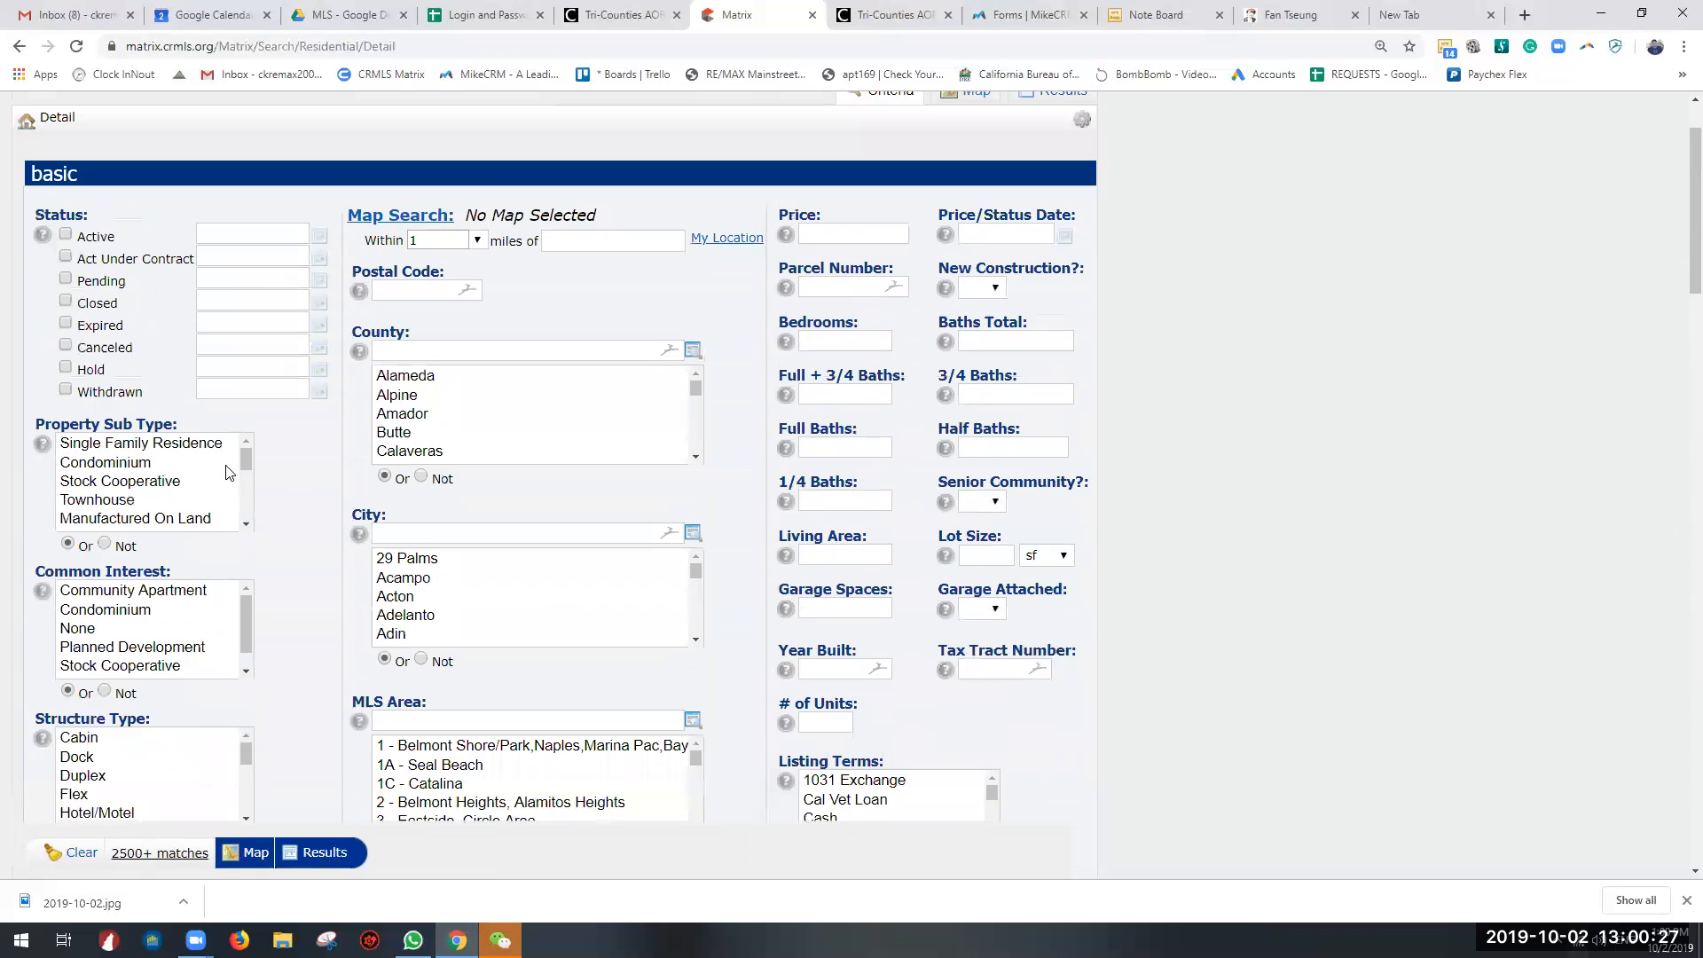
pyautogui.scroll(-15, 229, 473)
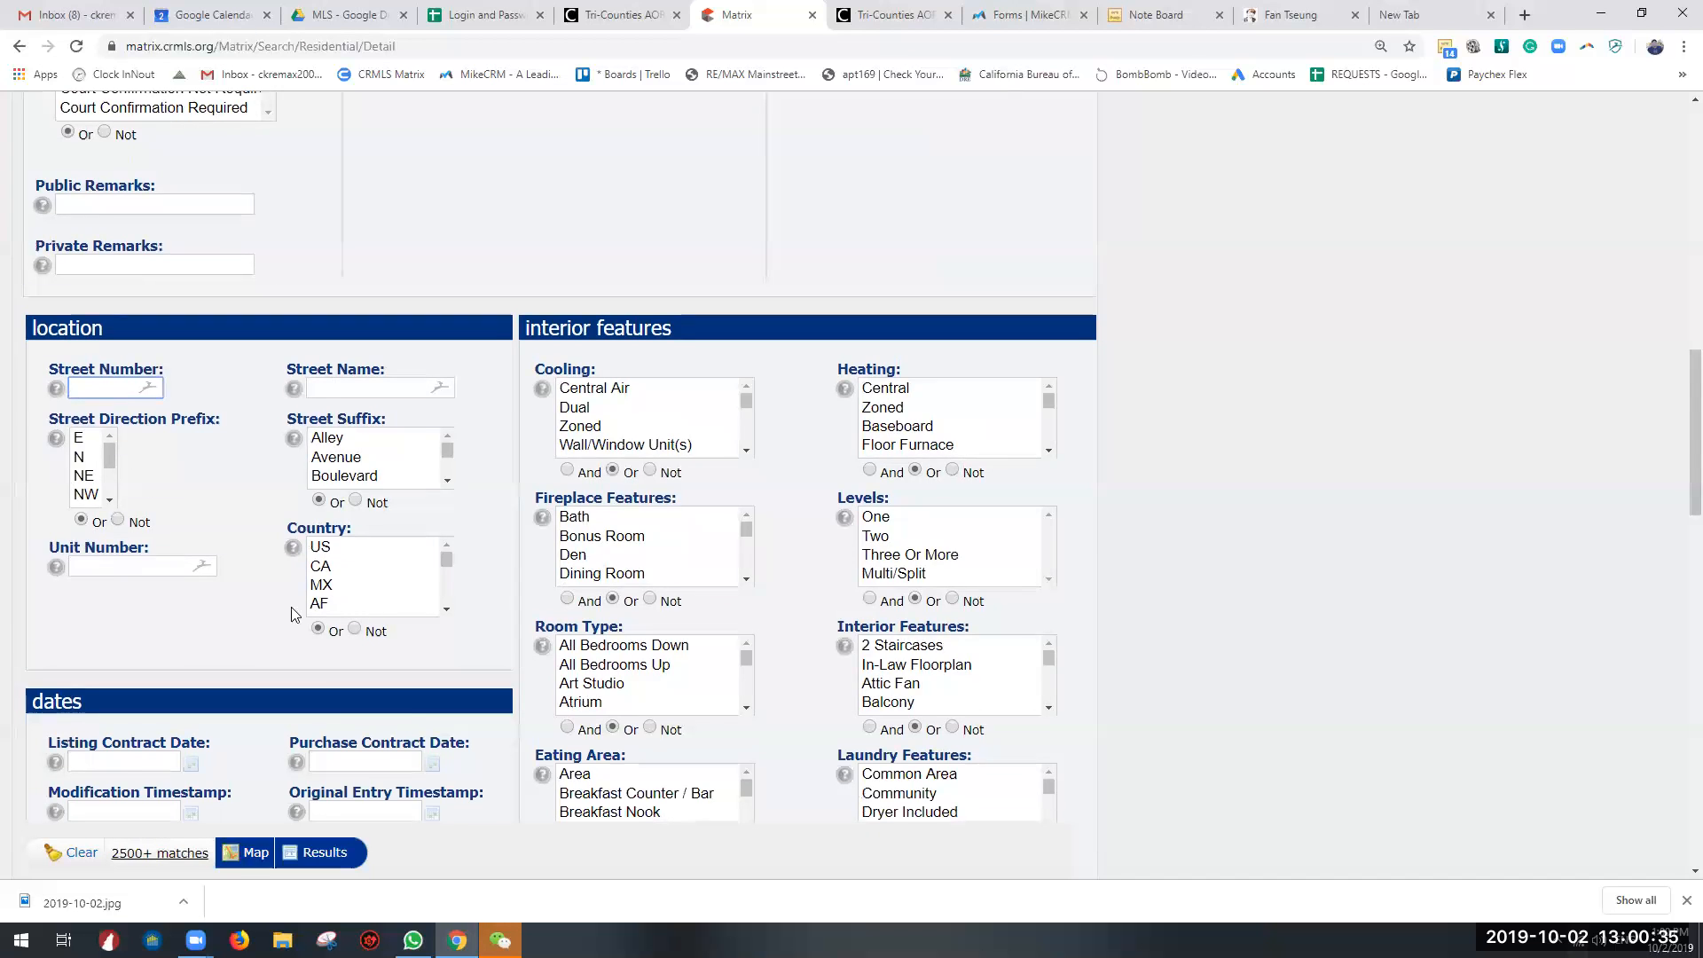
pyautogui.scroll(5, 162, 573)
pyautogui.scroll(-4, 342, 498)
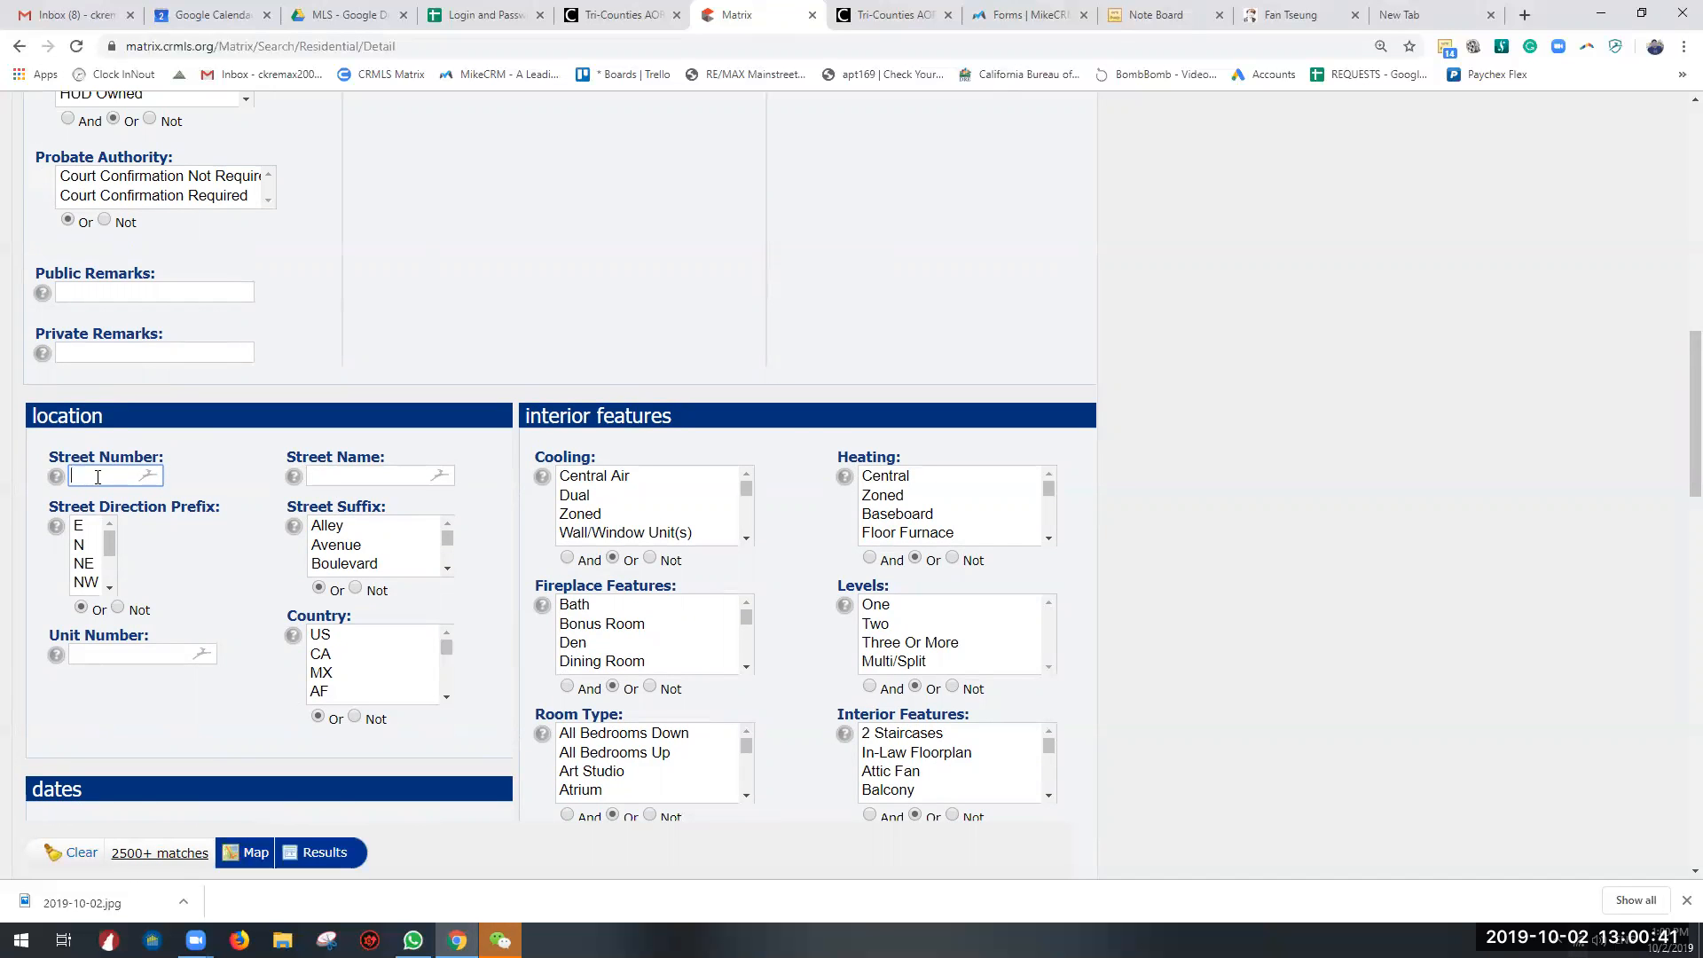
# Step: Examine the dates, other, interior features and exterior features sections of the search form
pyautogui.scroll(-4, 98, 484)
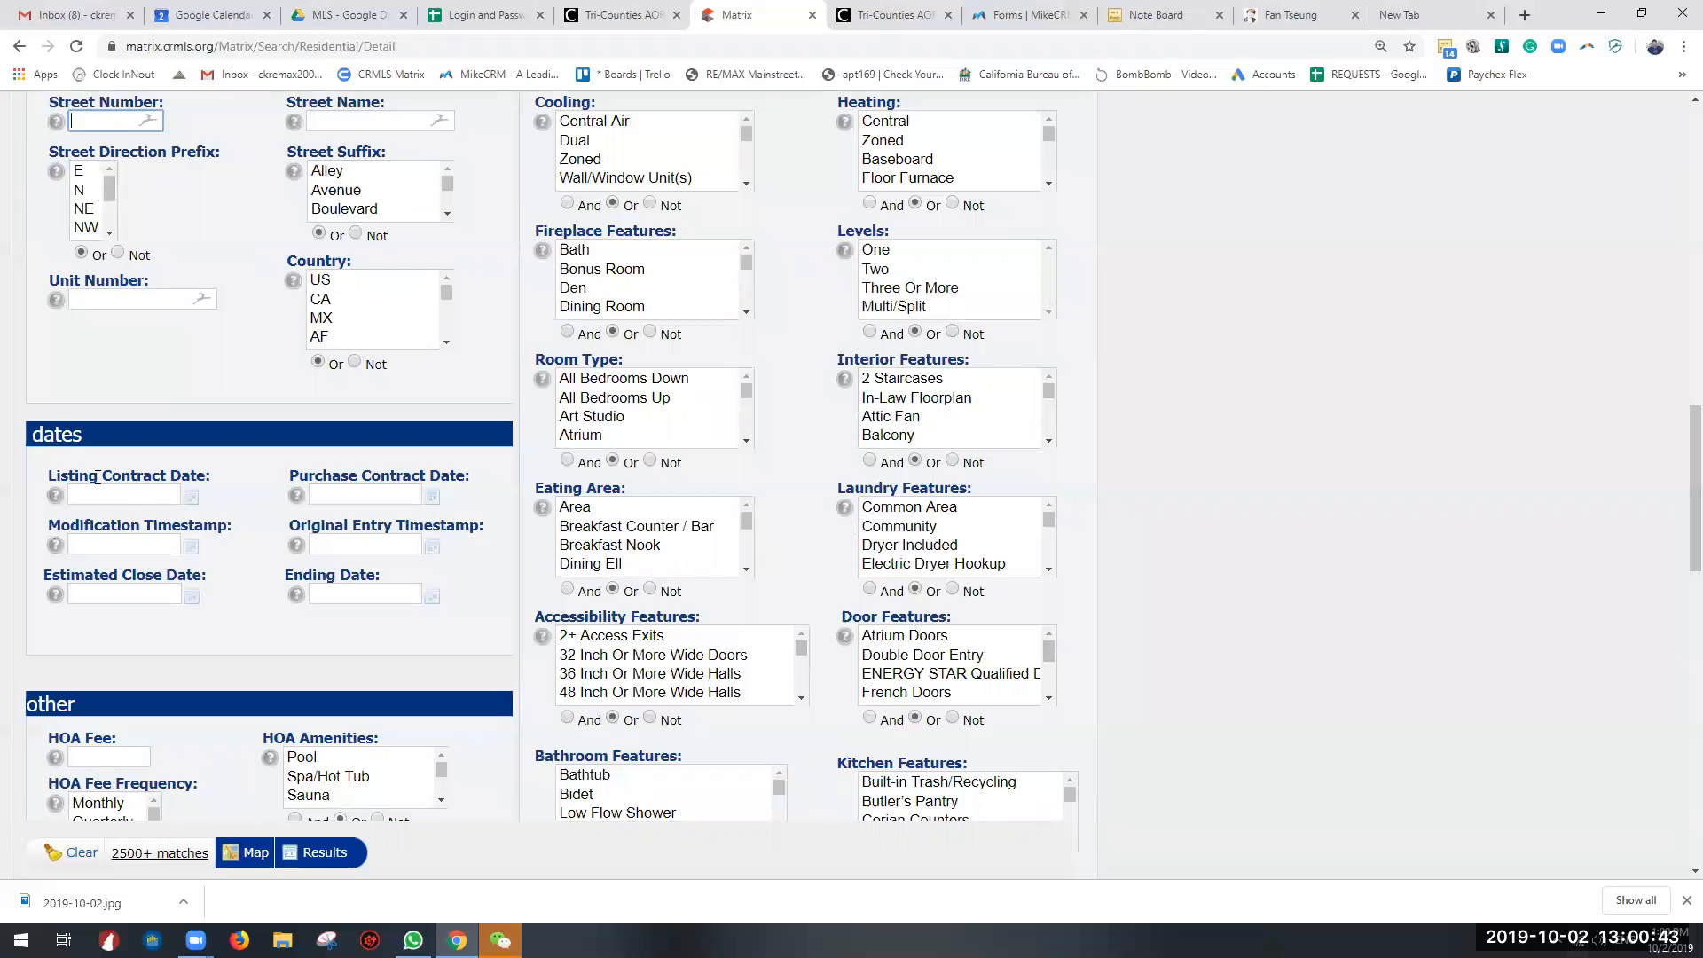
pyautogui.scroll(3, 98, 477)
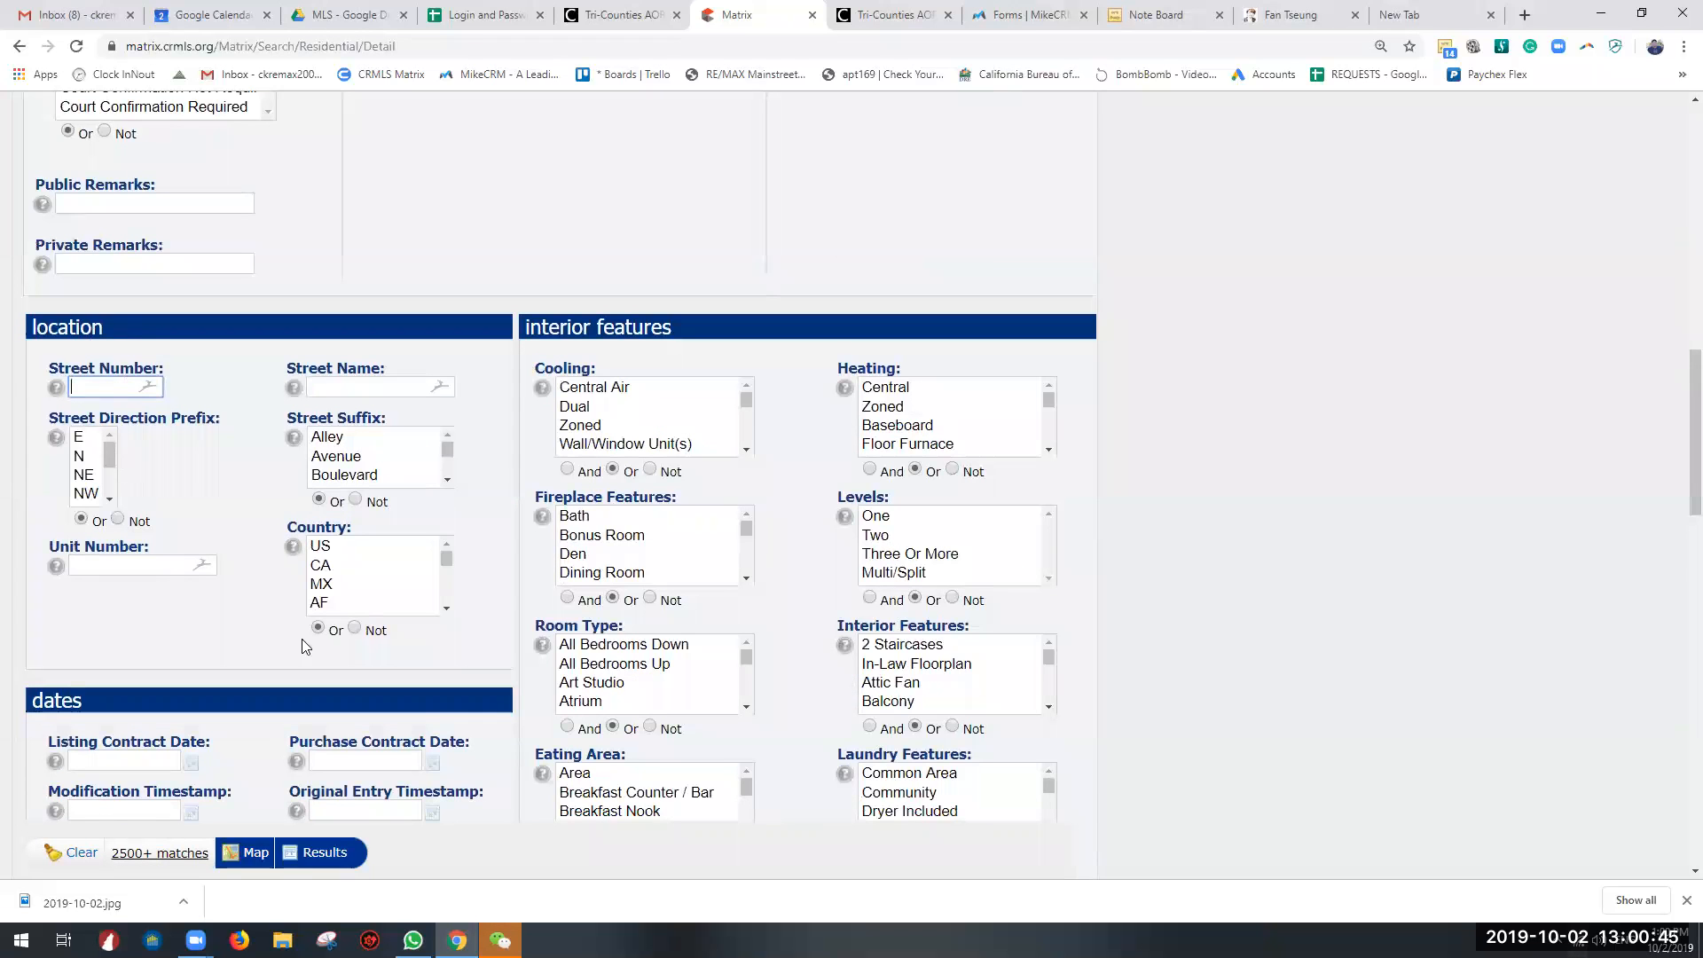
pyautogui.scroll(-3, 532, 452)
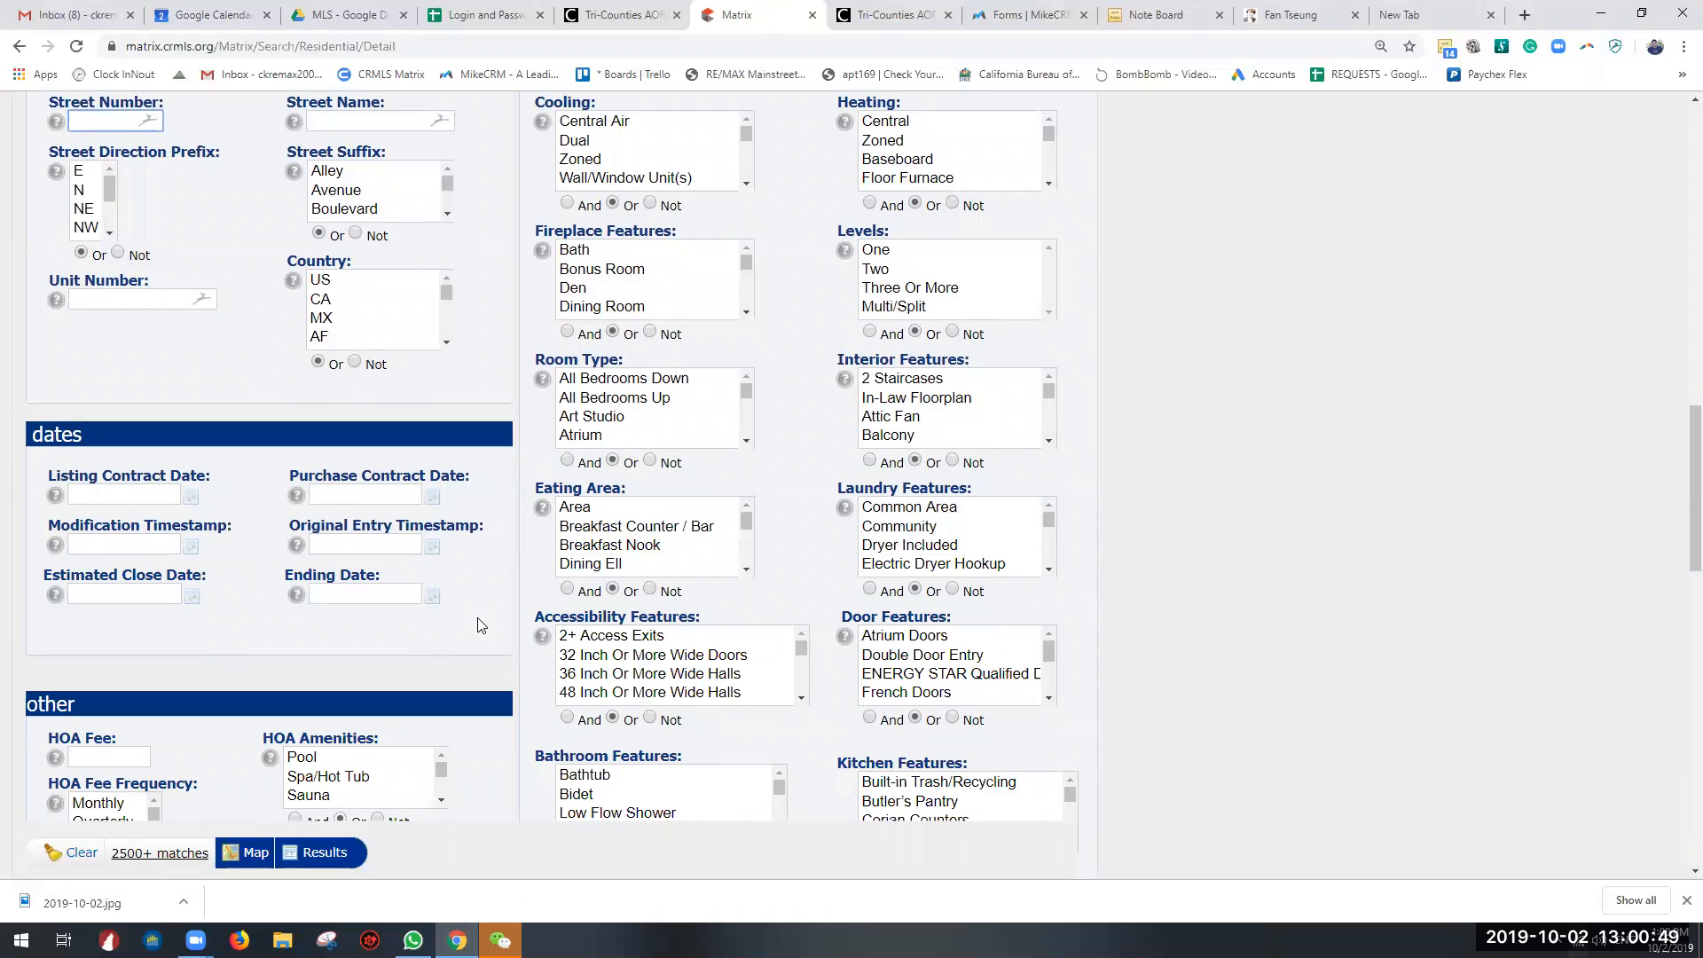
pyautogui.scroll(-3, 586, 530)
pyautogui.scroll(-3, 858, 525)
pyautogui.scroll(-3, 841, 493)
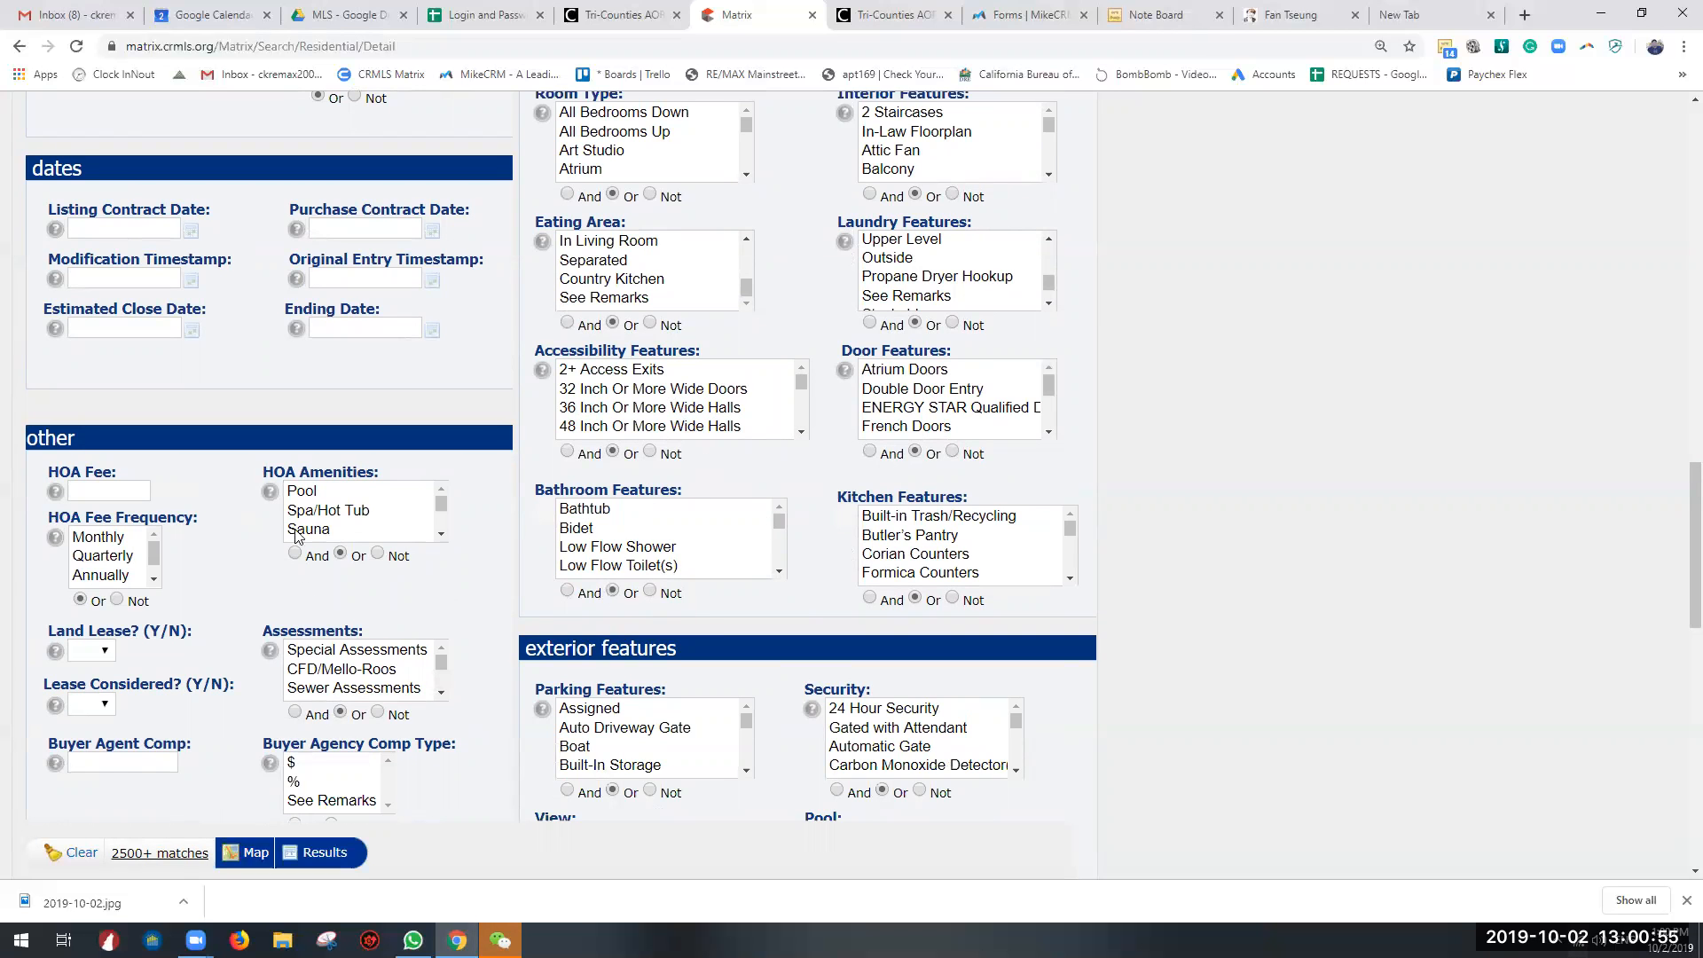
pyautogui.scroll(-2, 510, 511)
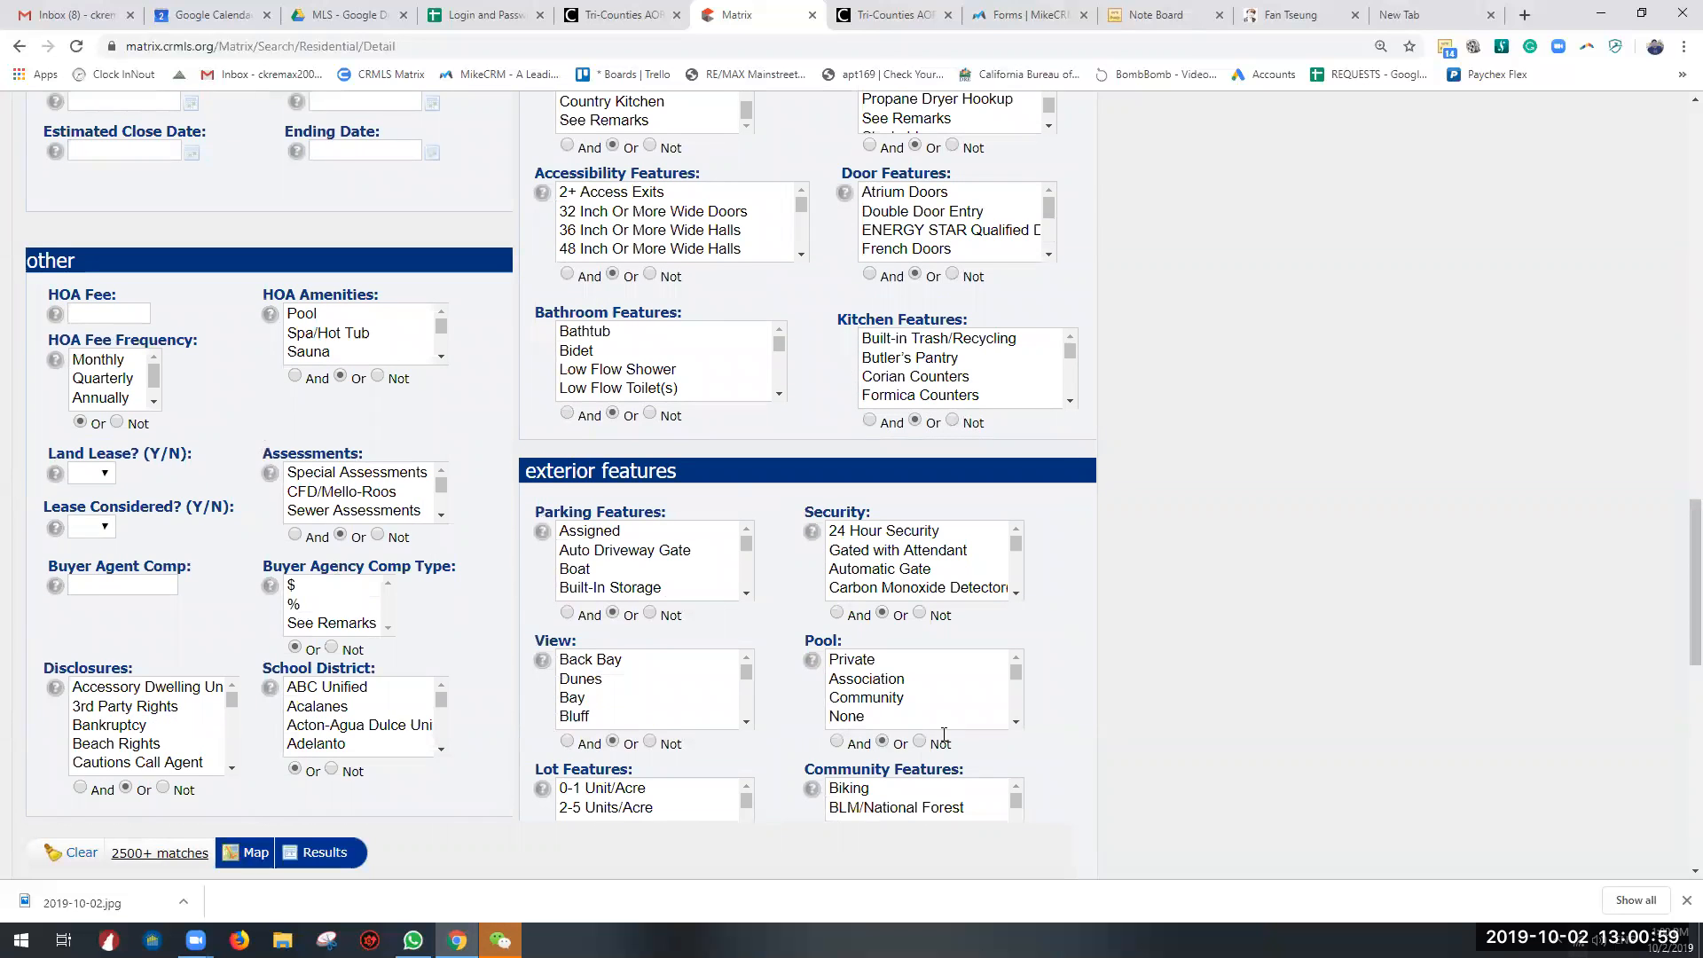
# Step: Examine the remaining exterior features and the listing/buyer agent and office fields of the search form
pyautogui.scroll(-10, 656, 621)
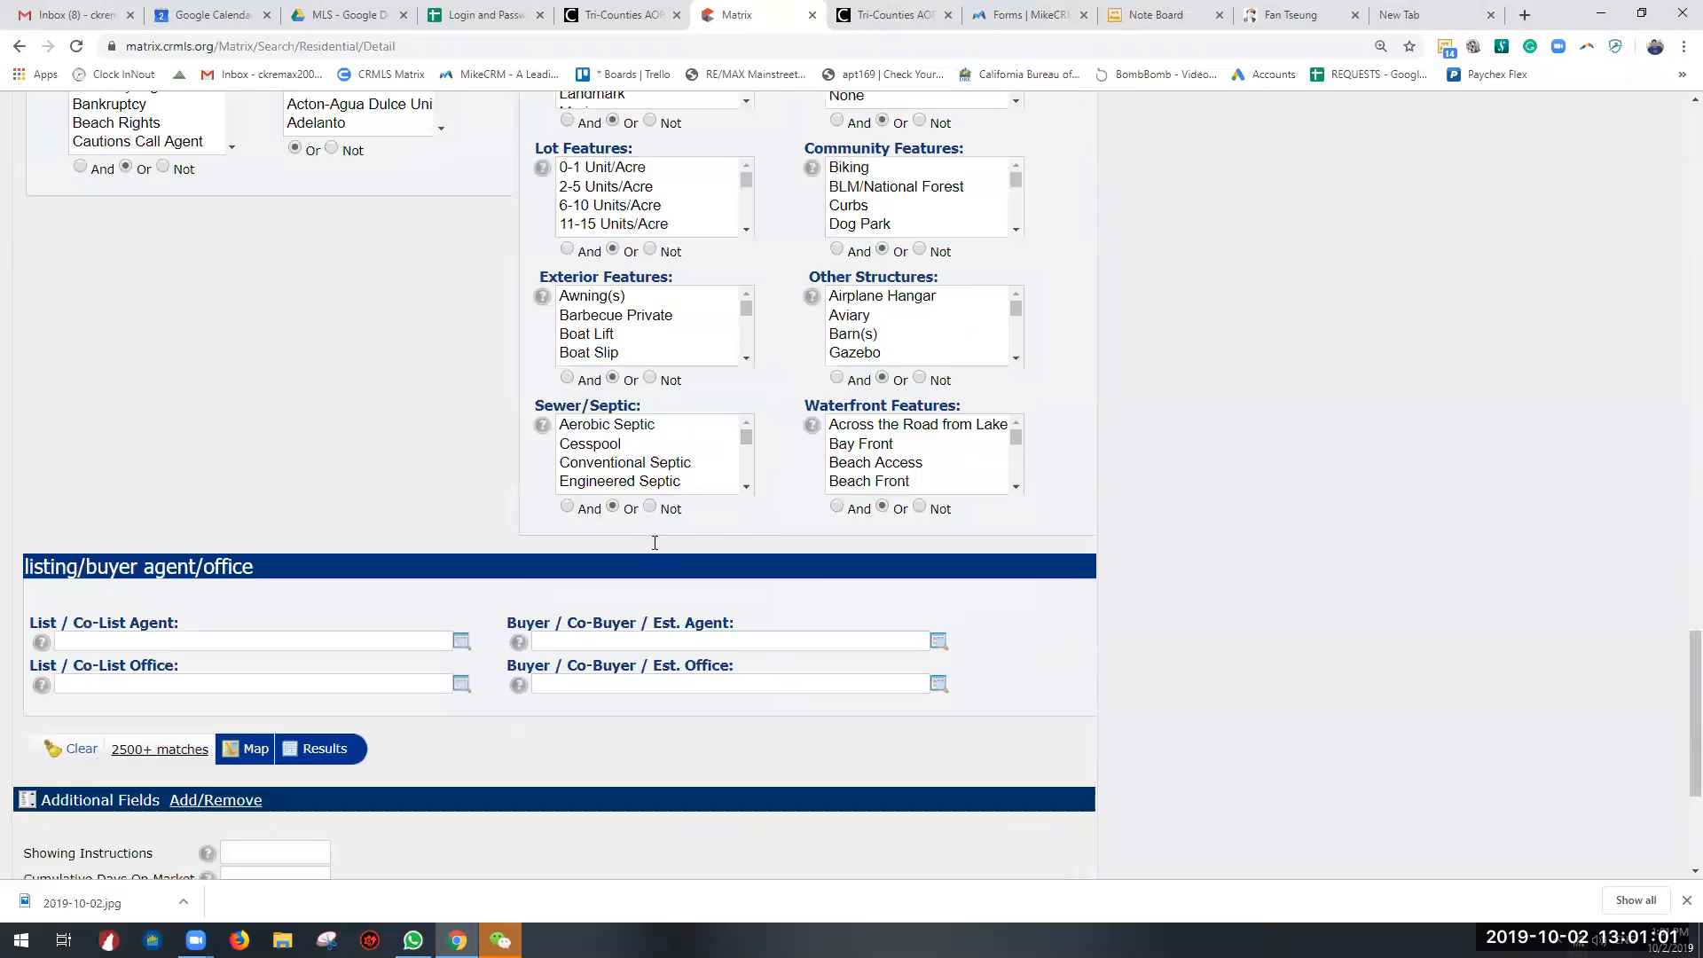
pyautogui.scroll(3, 654, 543)
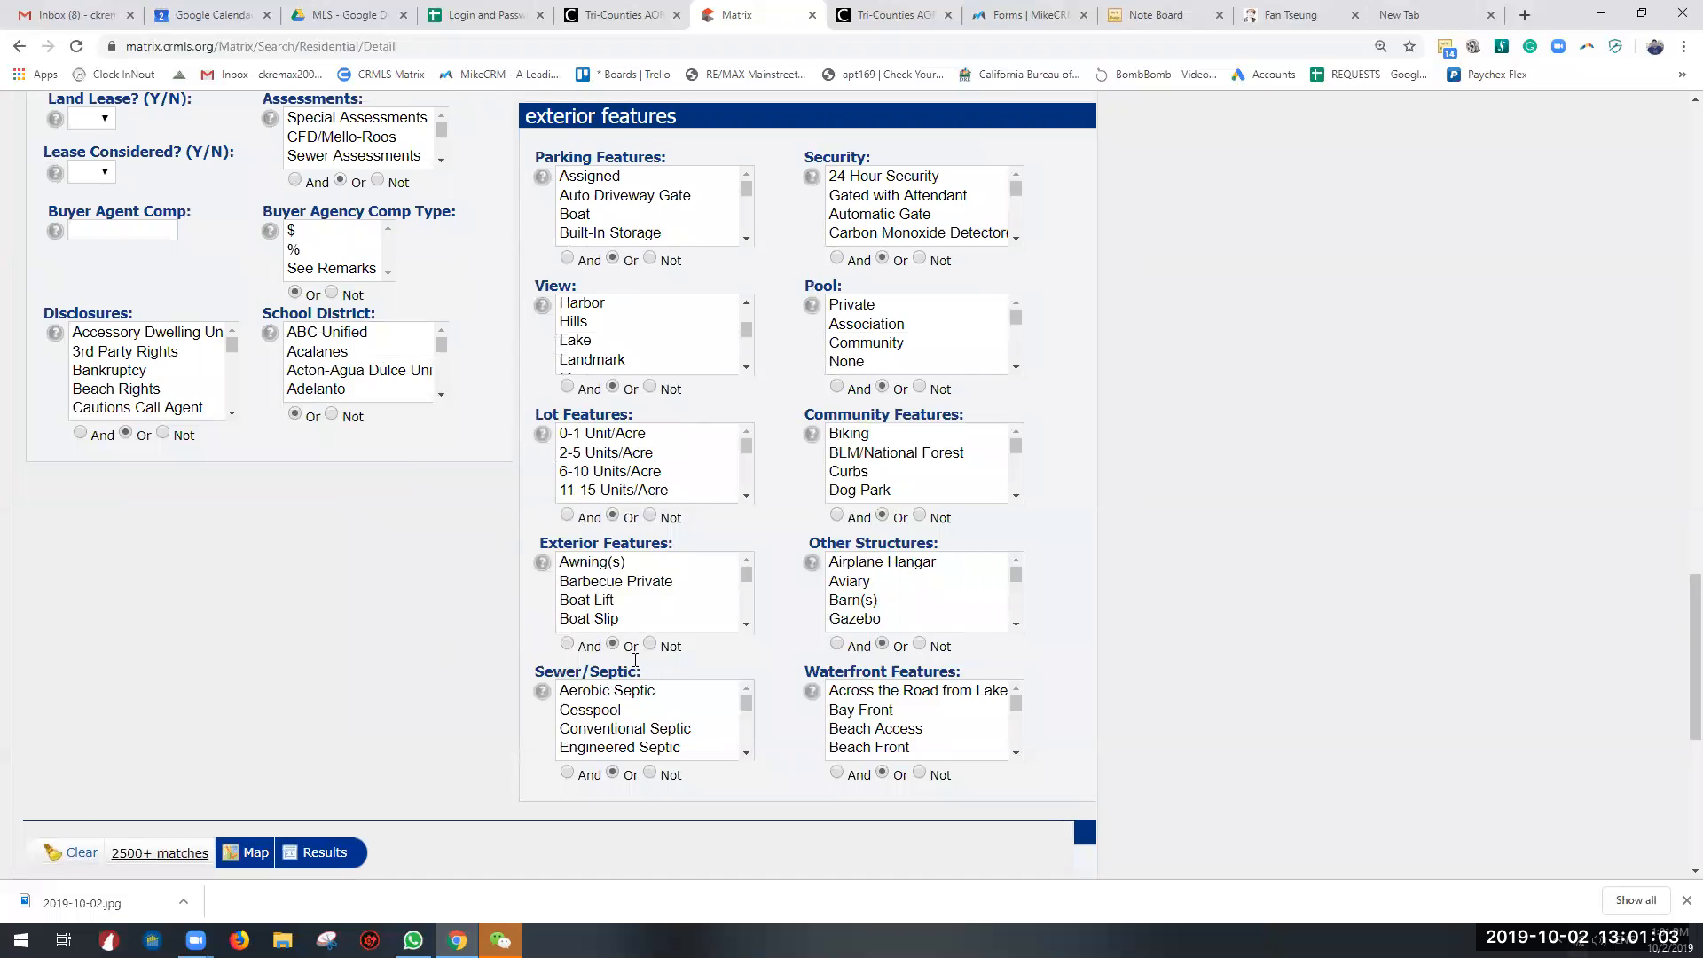
pyautogui.scroll(-4, 323, 551)
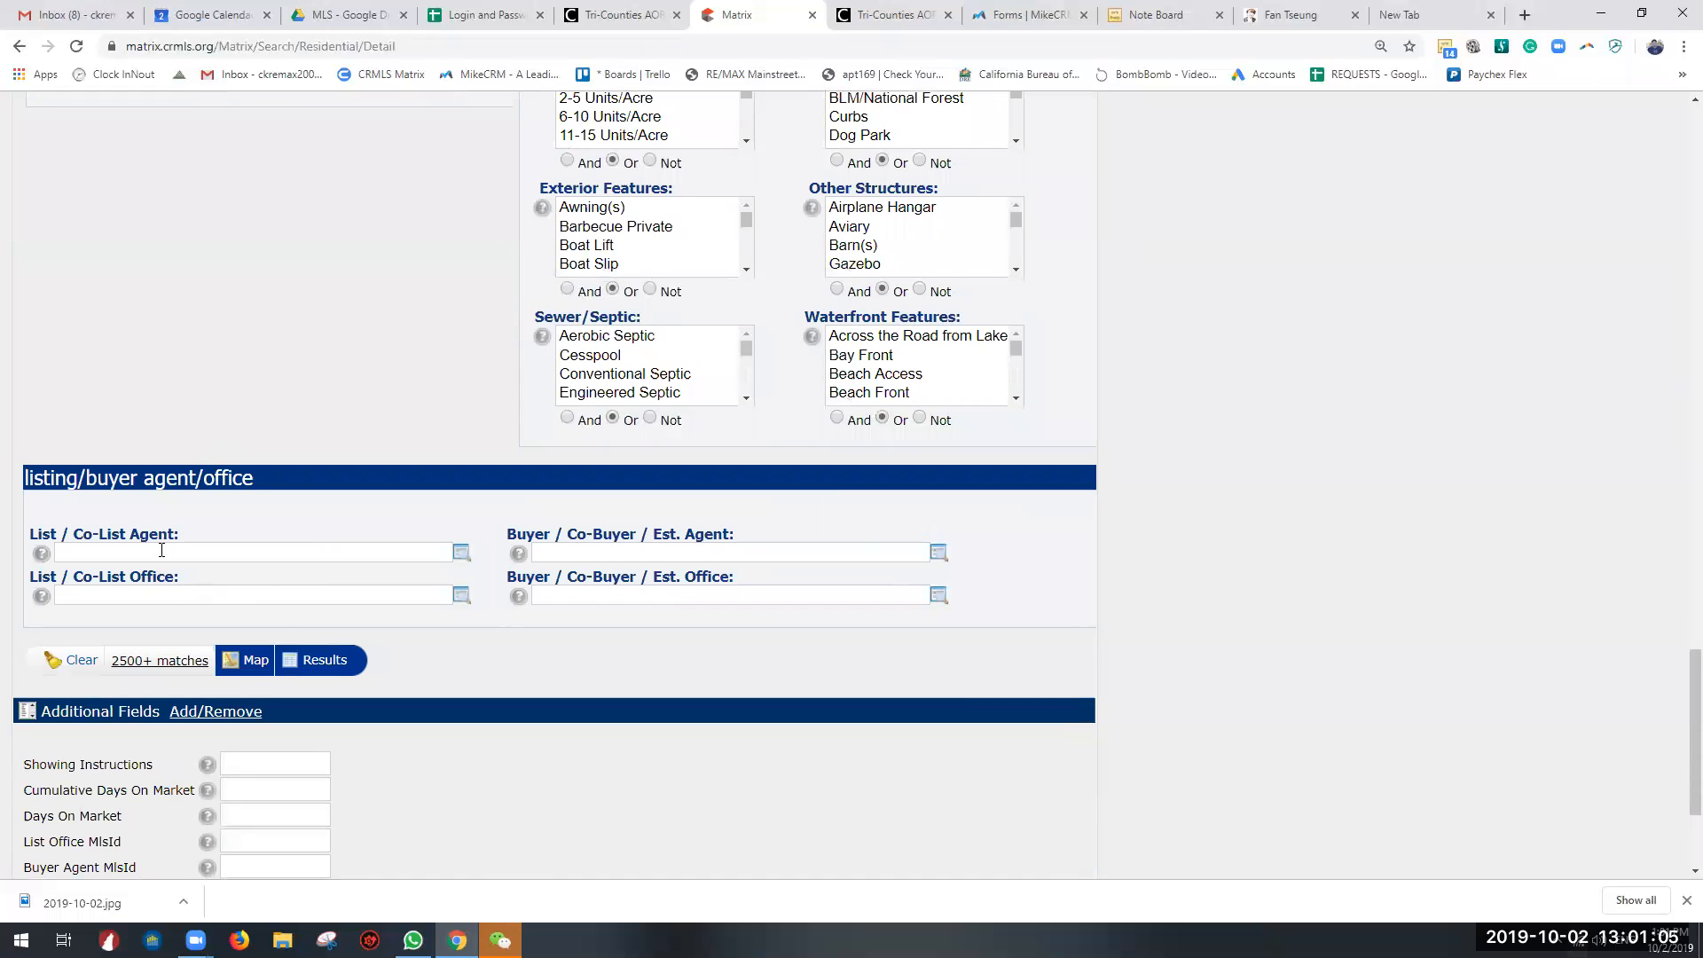
pyautogui.click(162, 550)
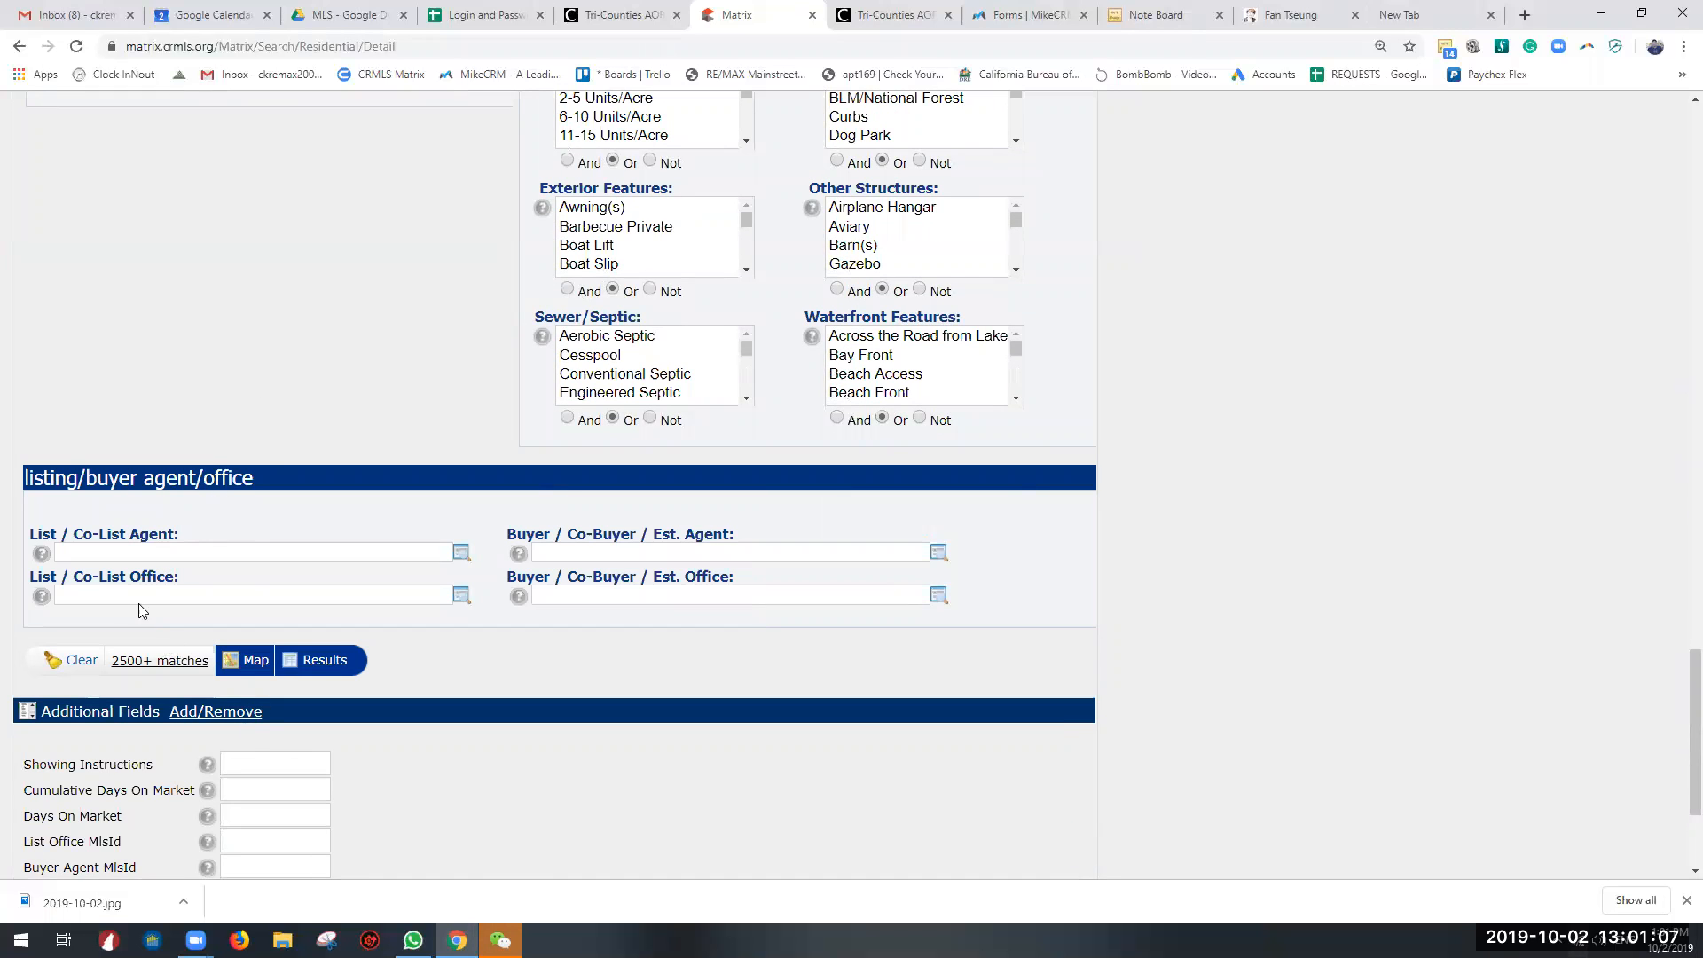
pyautogui.scroll(20, 239, 625)
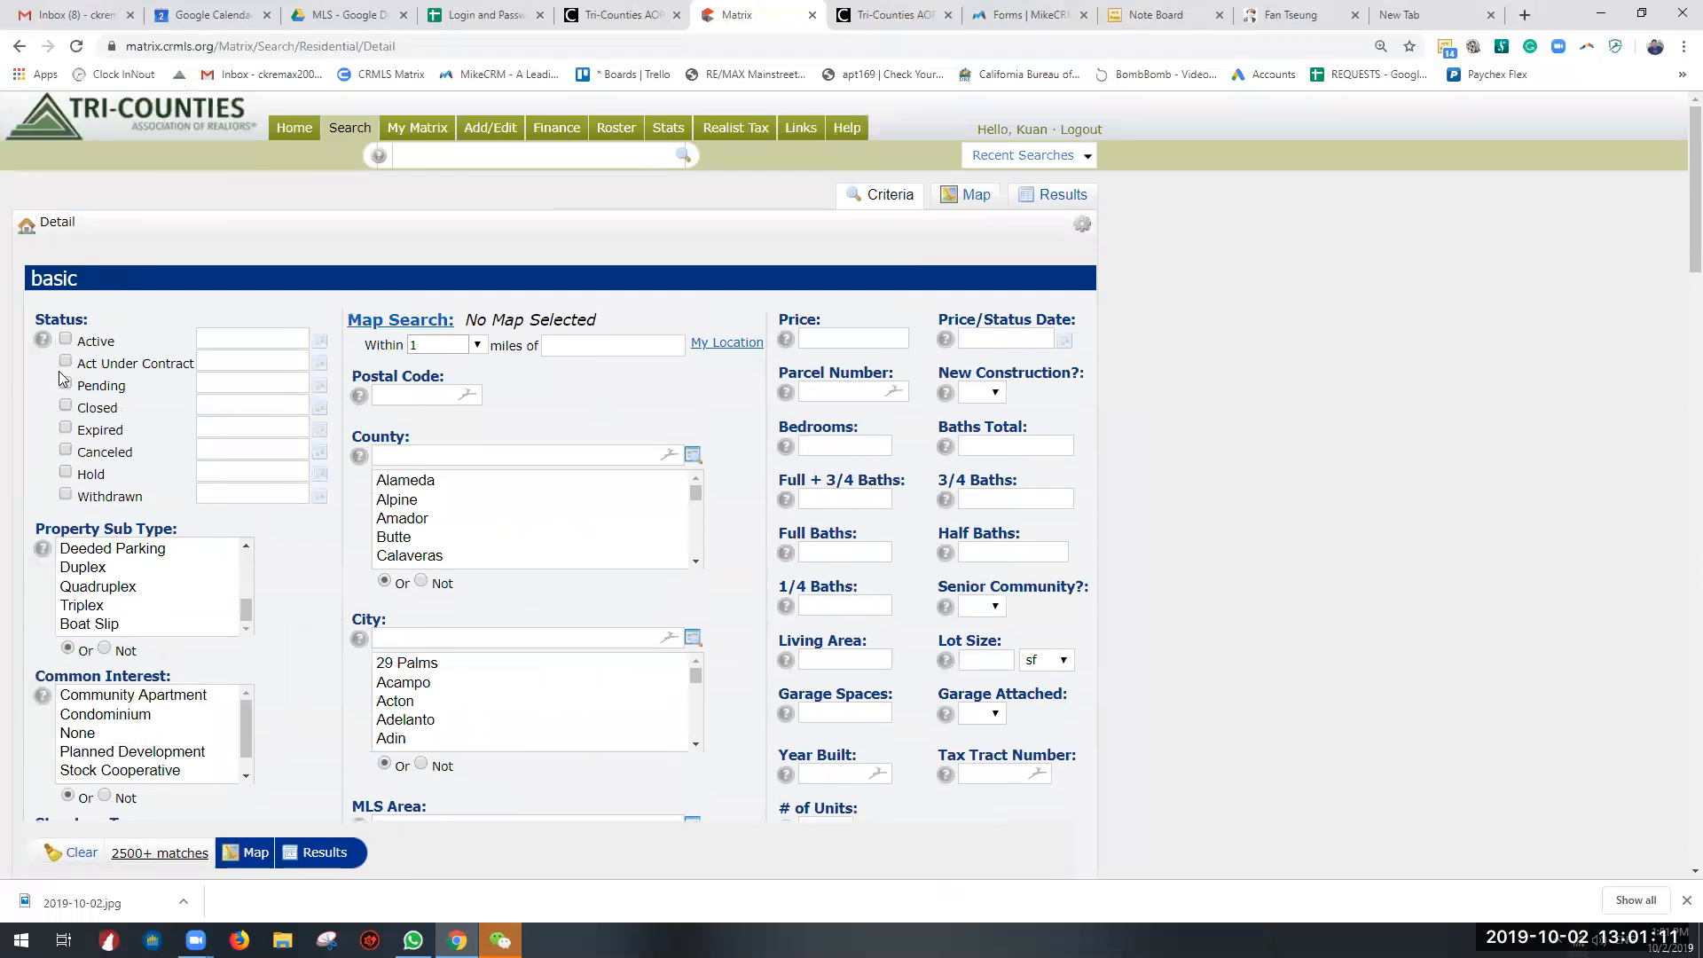
# Step: Restrict the search to Active status listings in the city of Chino Hills
pyautogui.scroll(-5, 62, 377)
pyautogui.scroll(5, 63, 363)
pyautogui.click(65, 340)
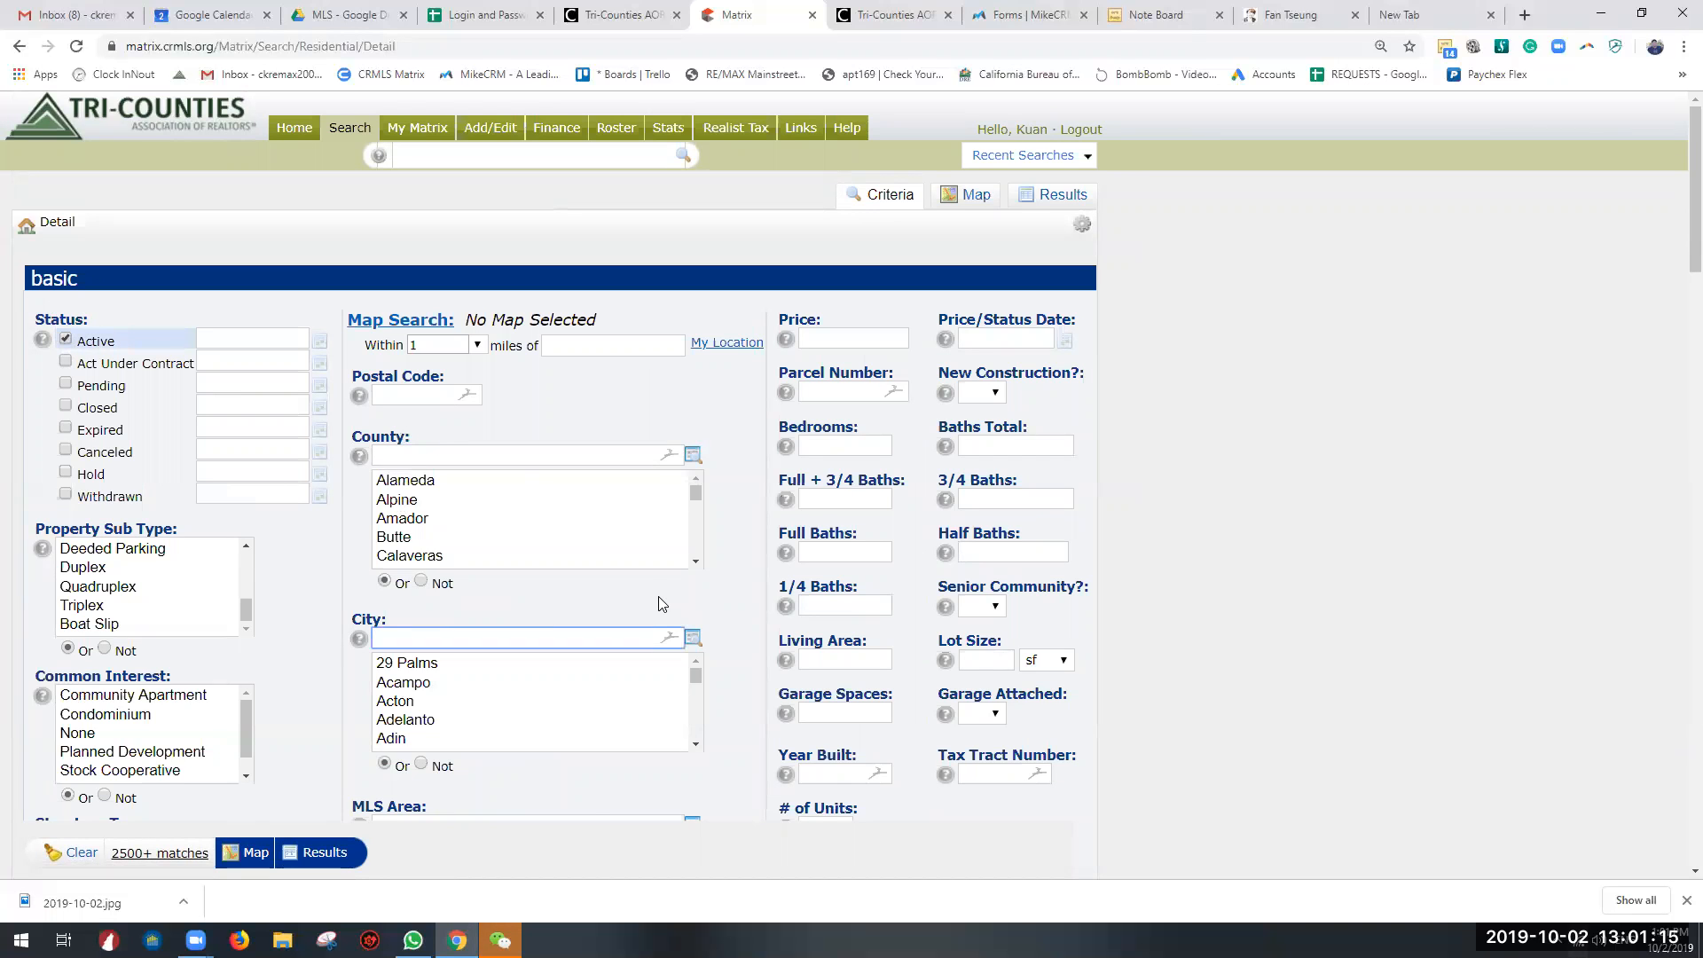
pyautogui.write('Chino Hills')
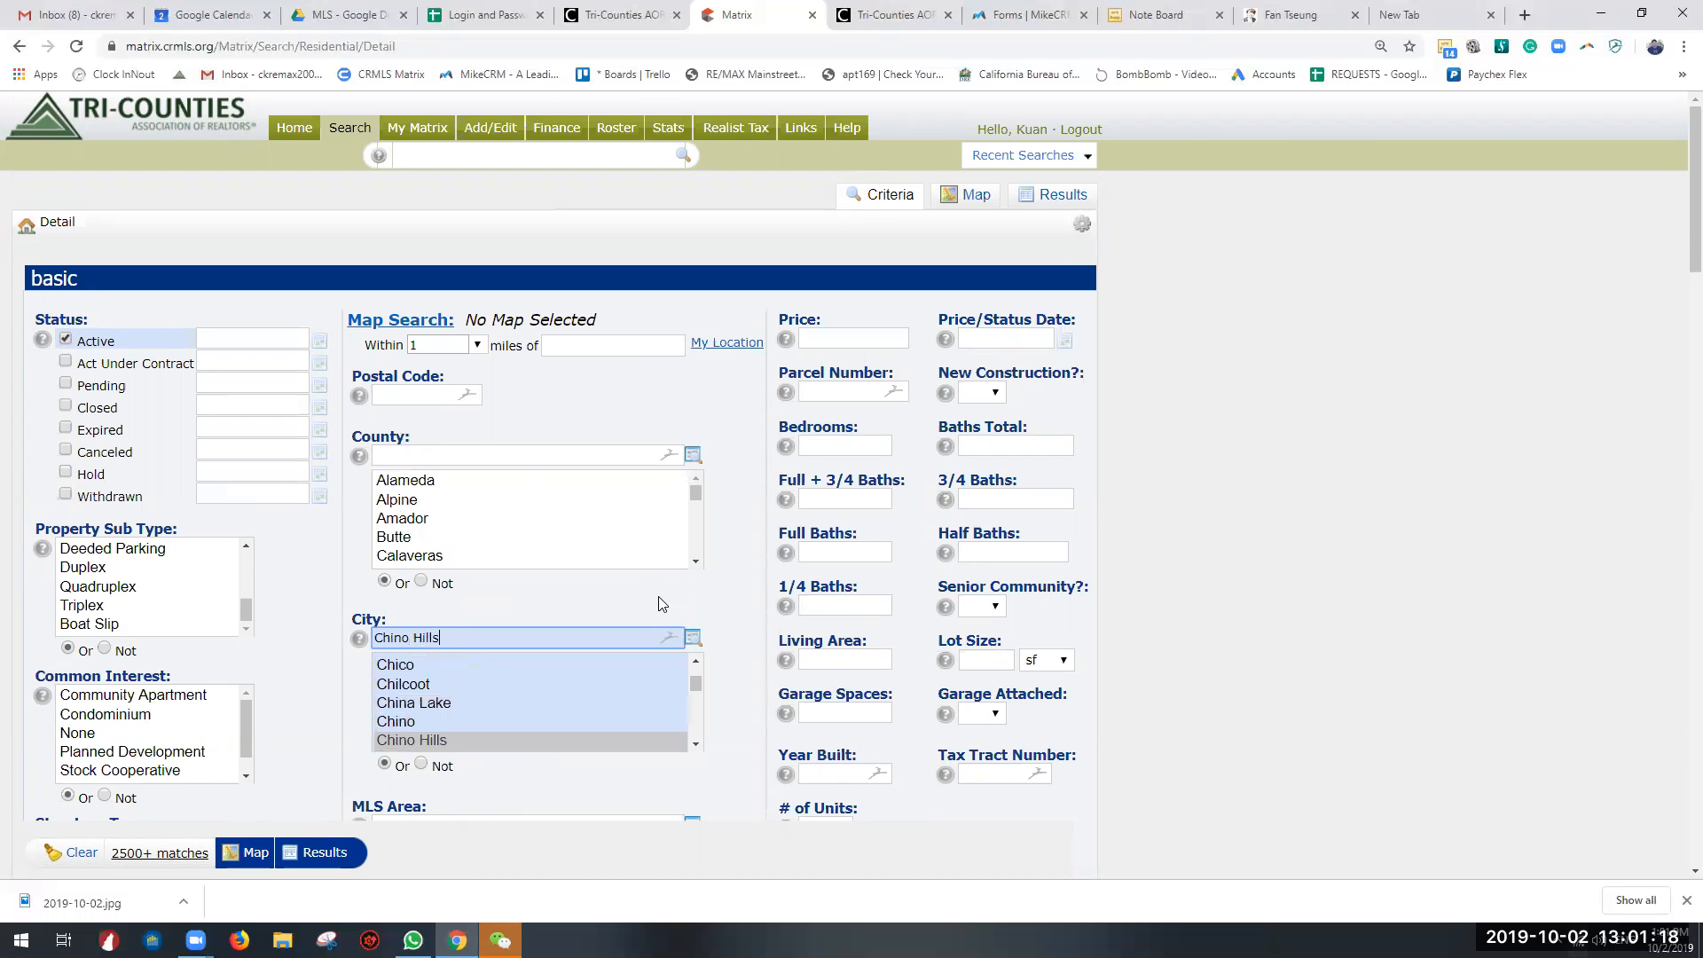
pyautogui.click(878, 342)
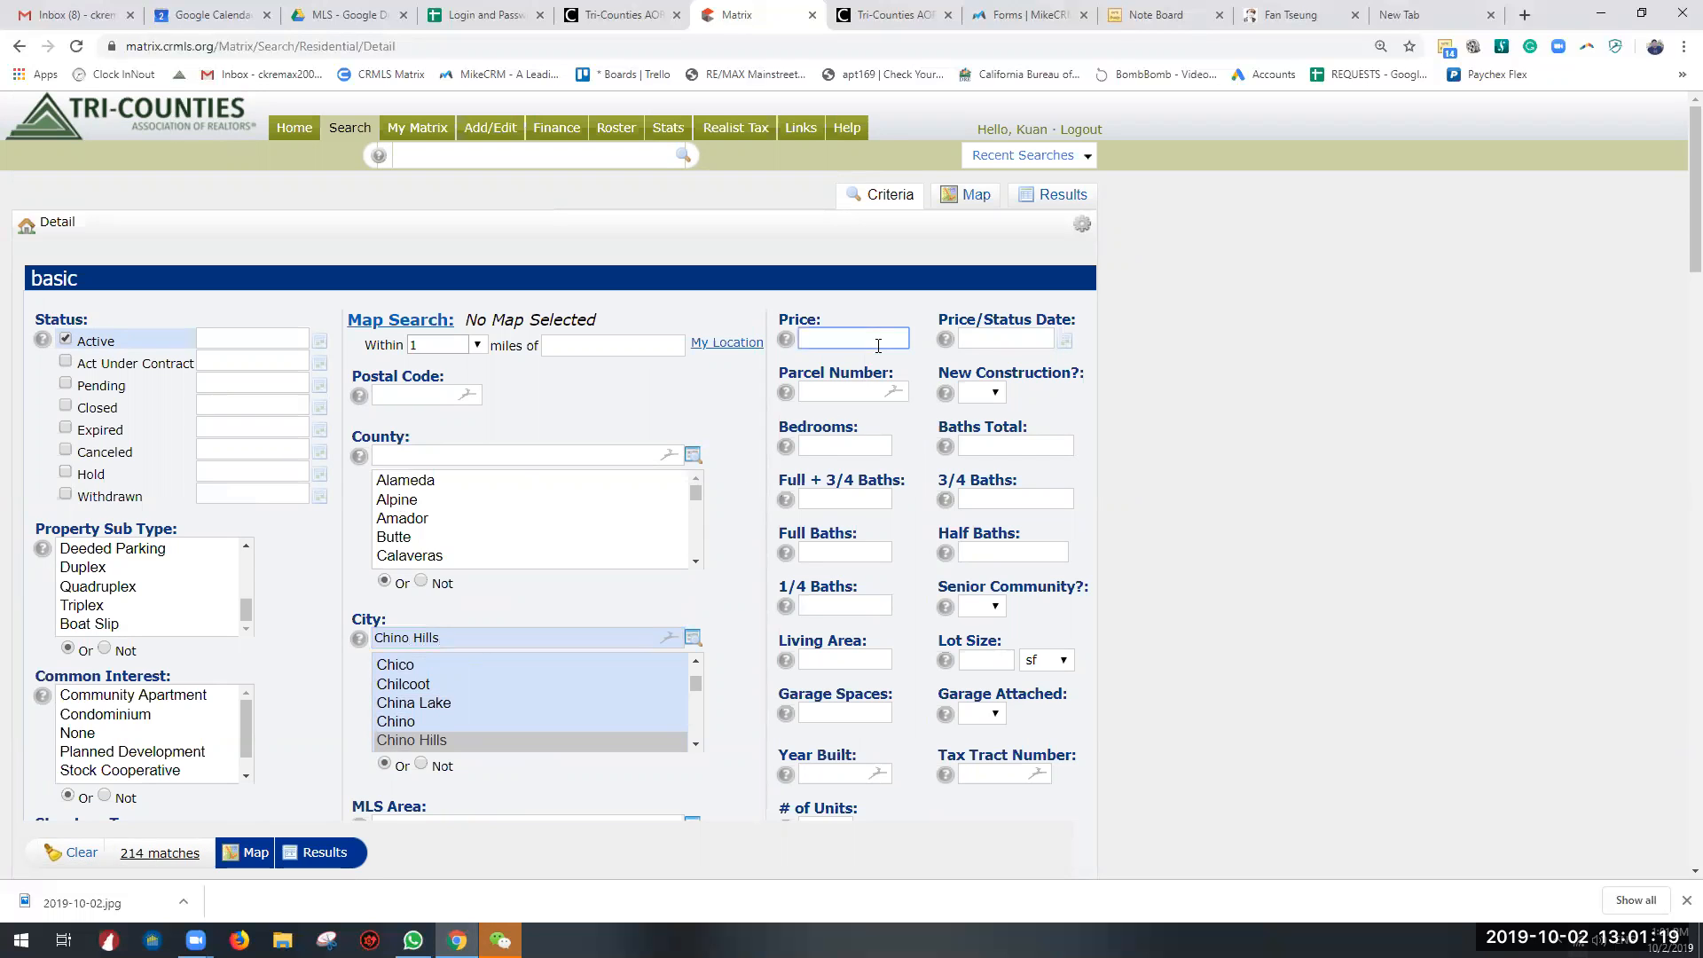
pyautogui.write('15000')
pyautogui.press('BackSpace')
pyautogui.press('BackSpace')
pyautogui.press('BackSpace')
pyautogui.press('BackSpace')
pyautogui.press('BackSpace')
pyautogui.write('1')
pyautogui.write('450')
pyautogui.write('000-600000')
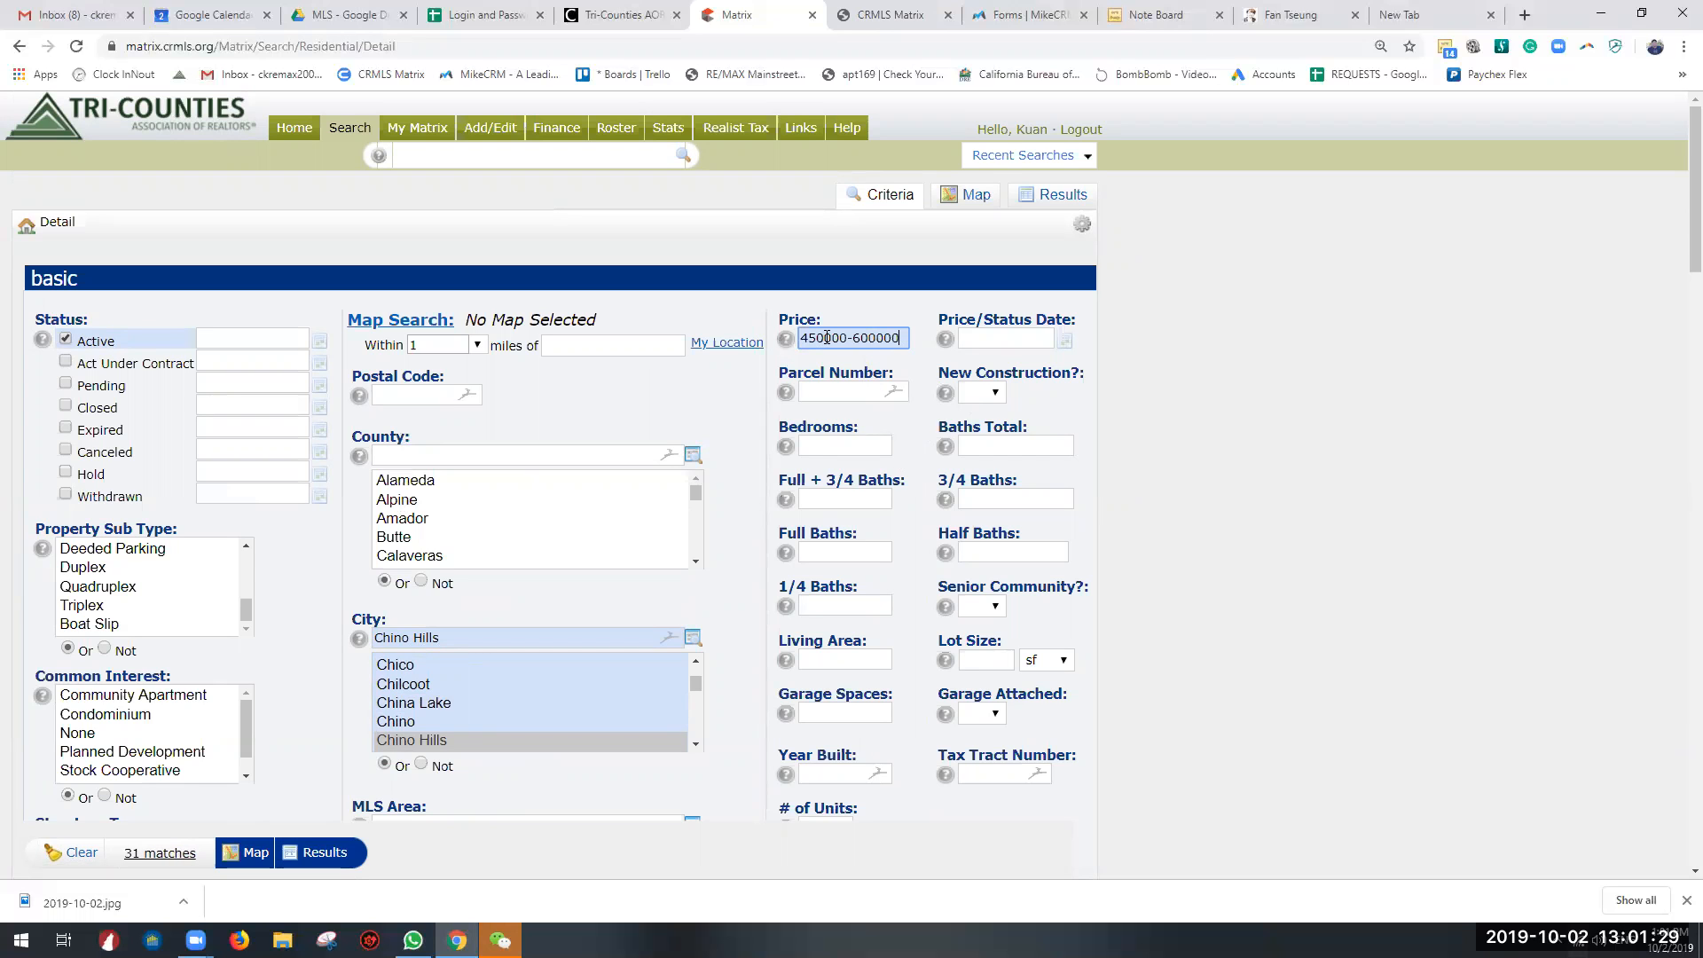
pyautogui.click(1146, 408)
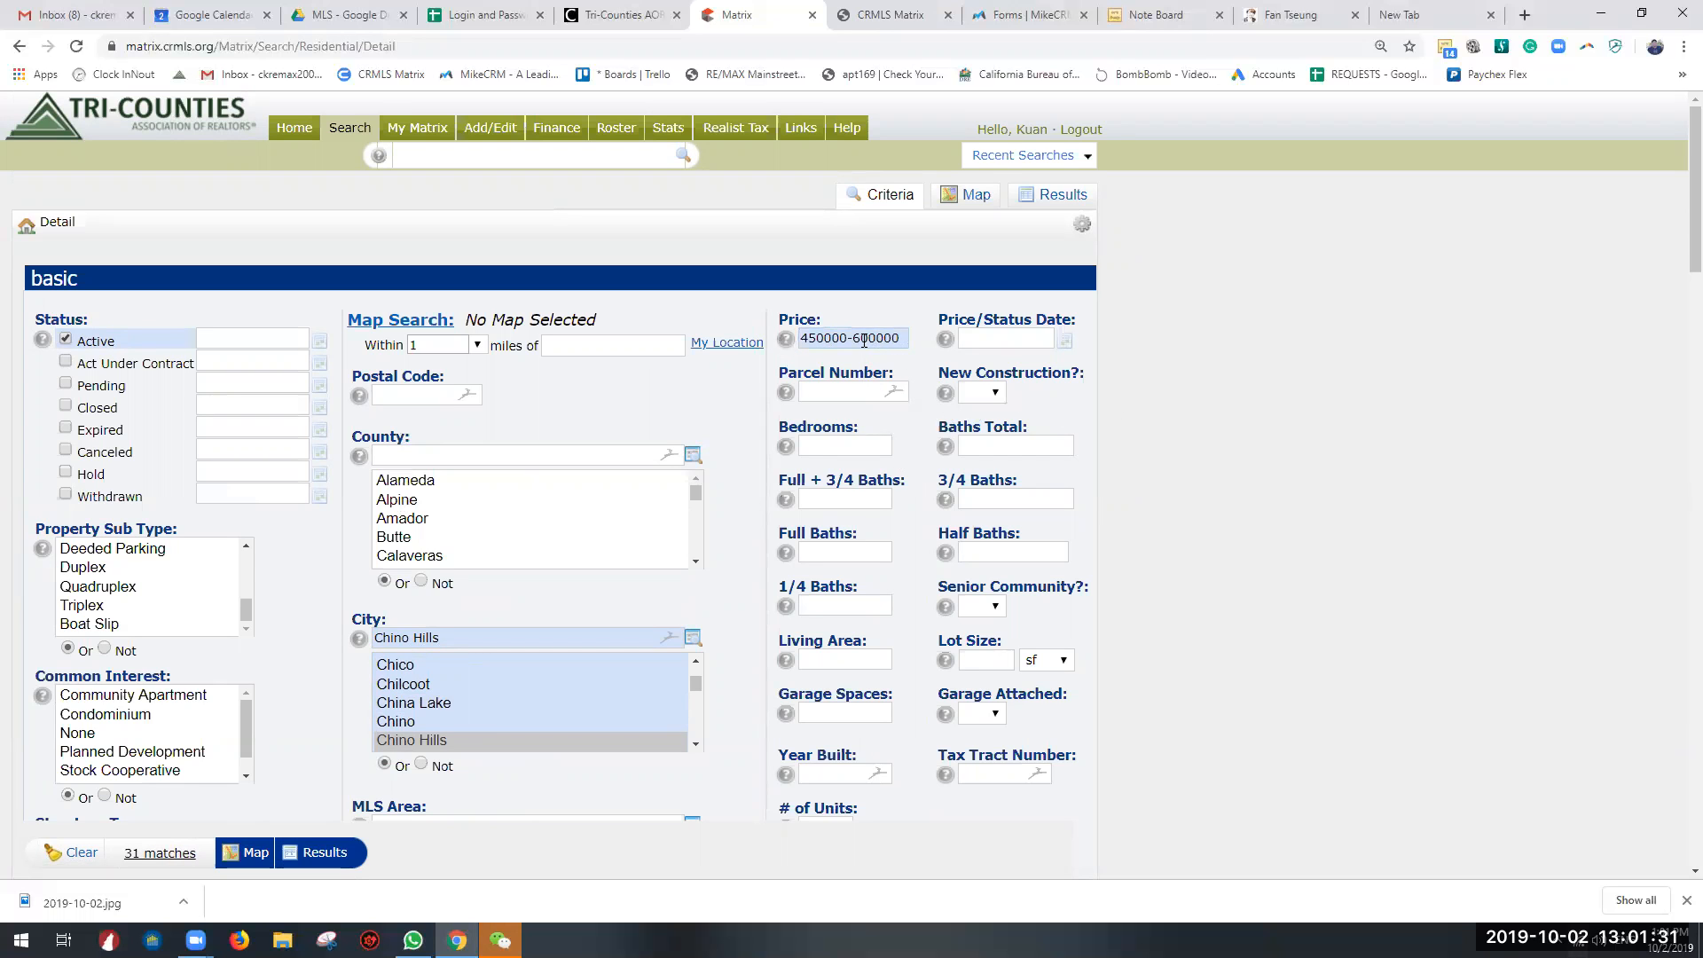
pyautogui.moveTo(878, 338); pyautogui.dragTo(1254, 486)
pyautogui.click(1254, 485)
# Step: Require 4+ bedrooms and 3+ total baths in the basic criteria
pyautogui.click(848, 446)
pyautogui.write('4+')
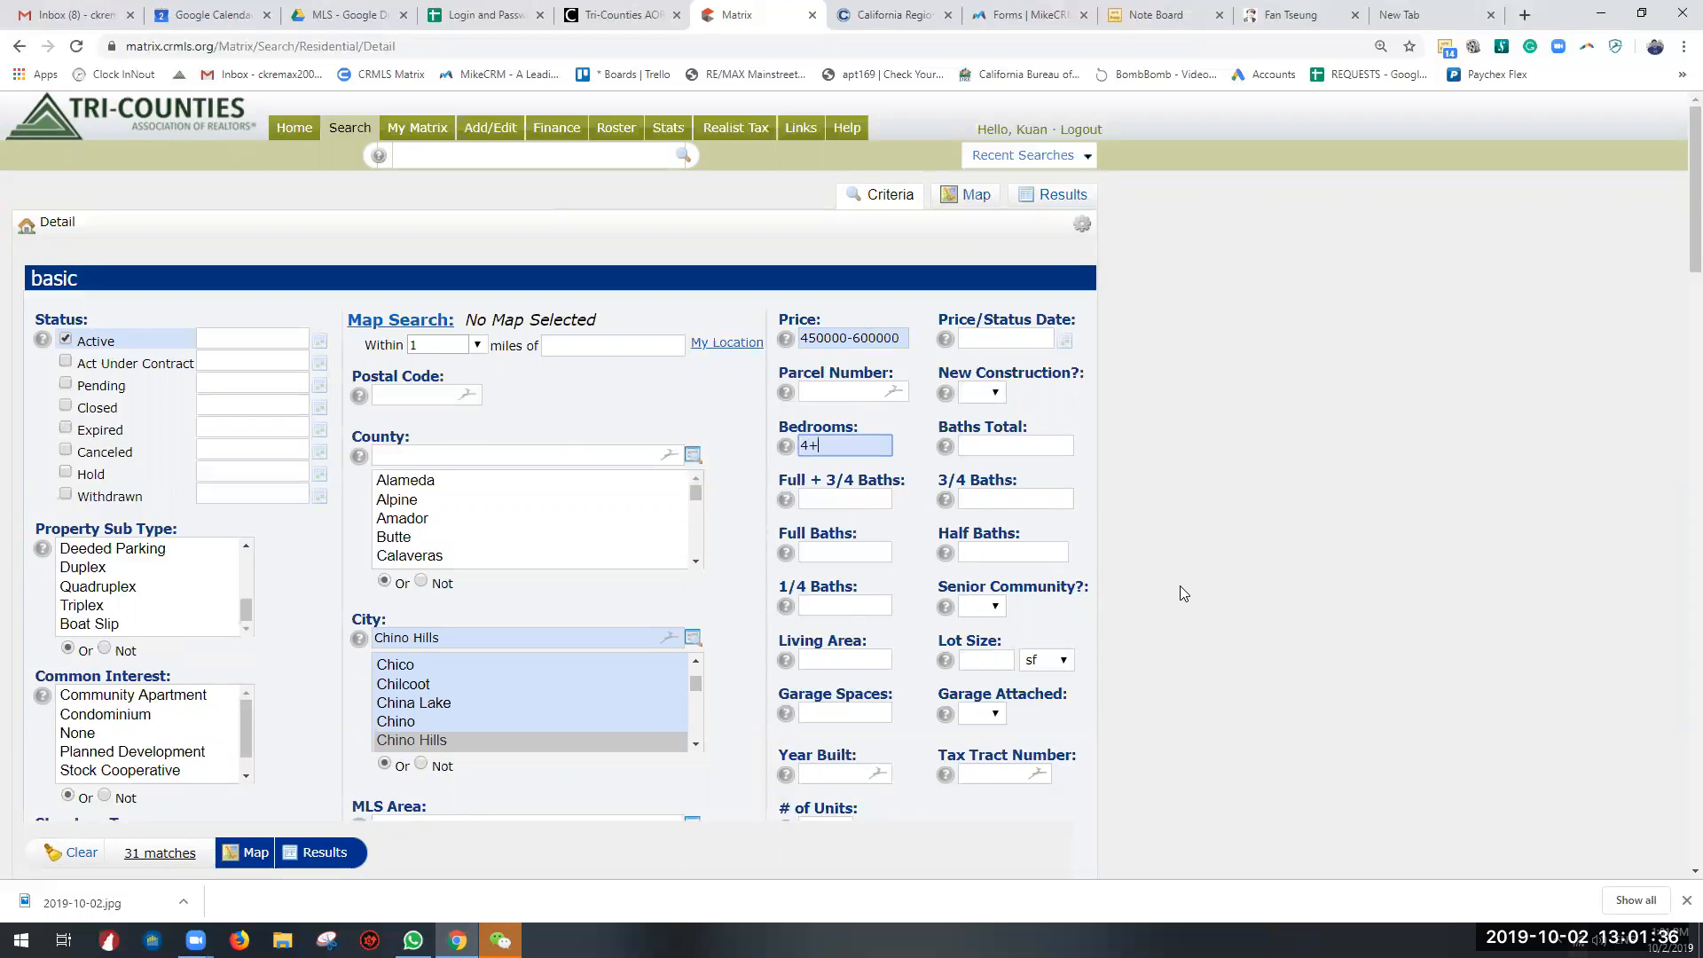
pyautogui.click(1009, 444)
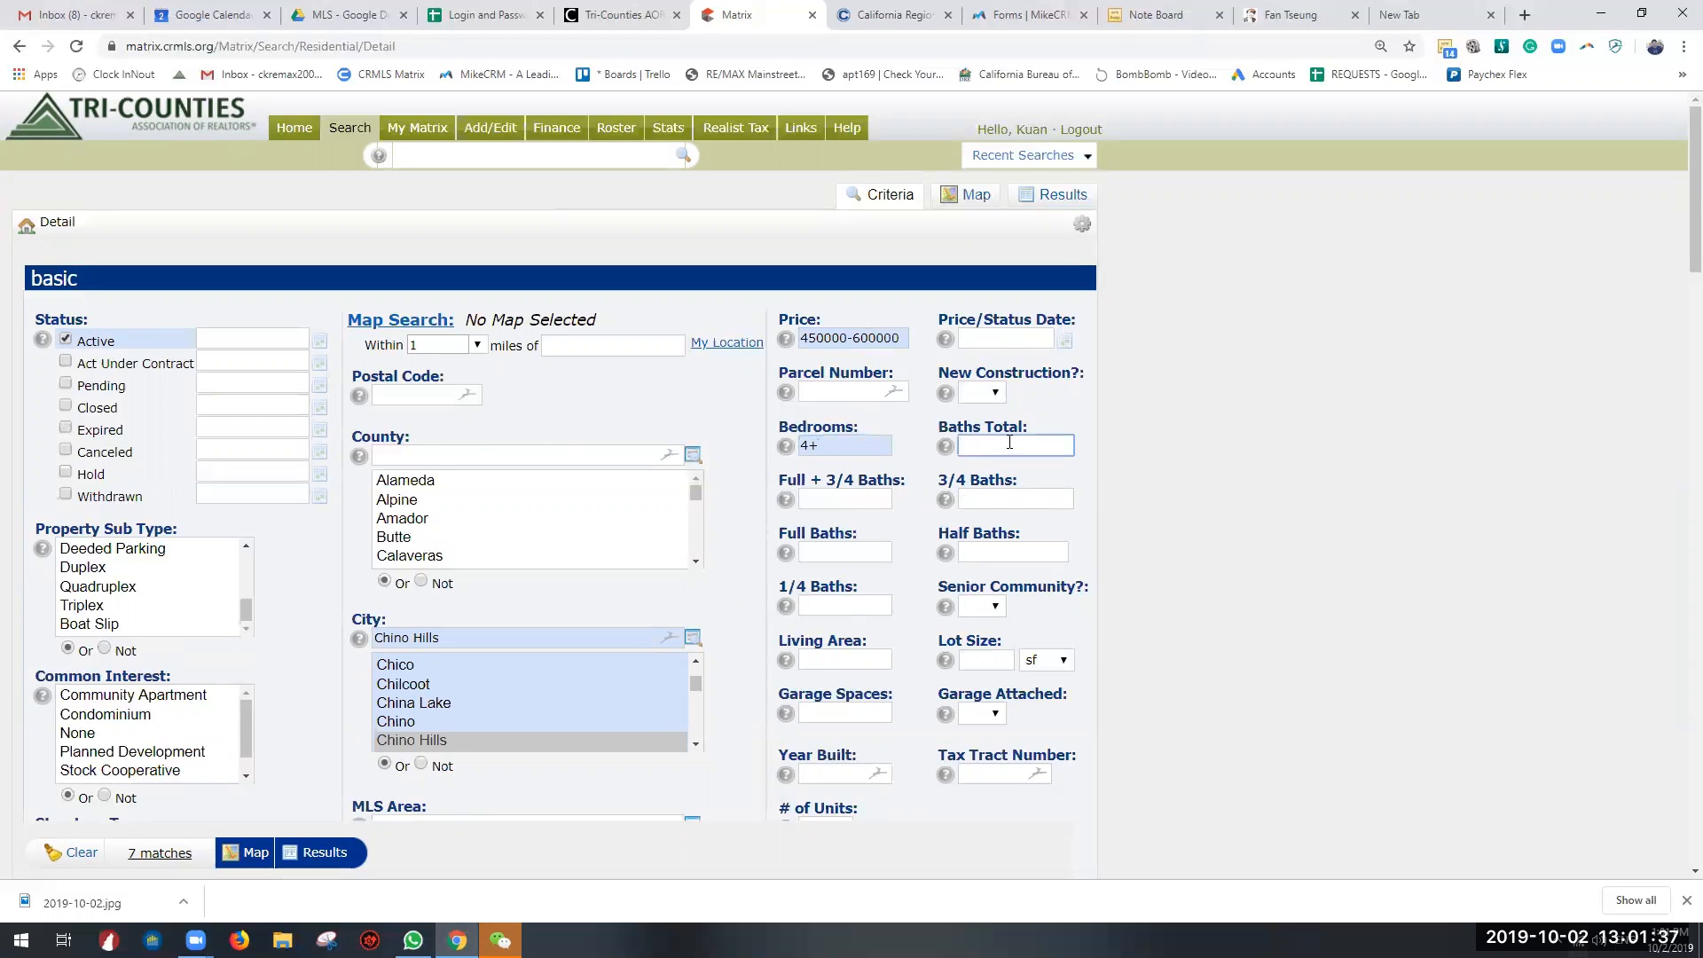
pyautogui.write('3+')
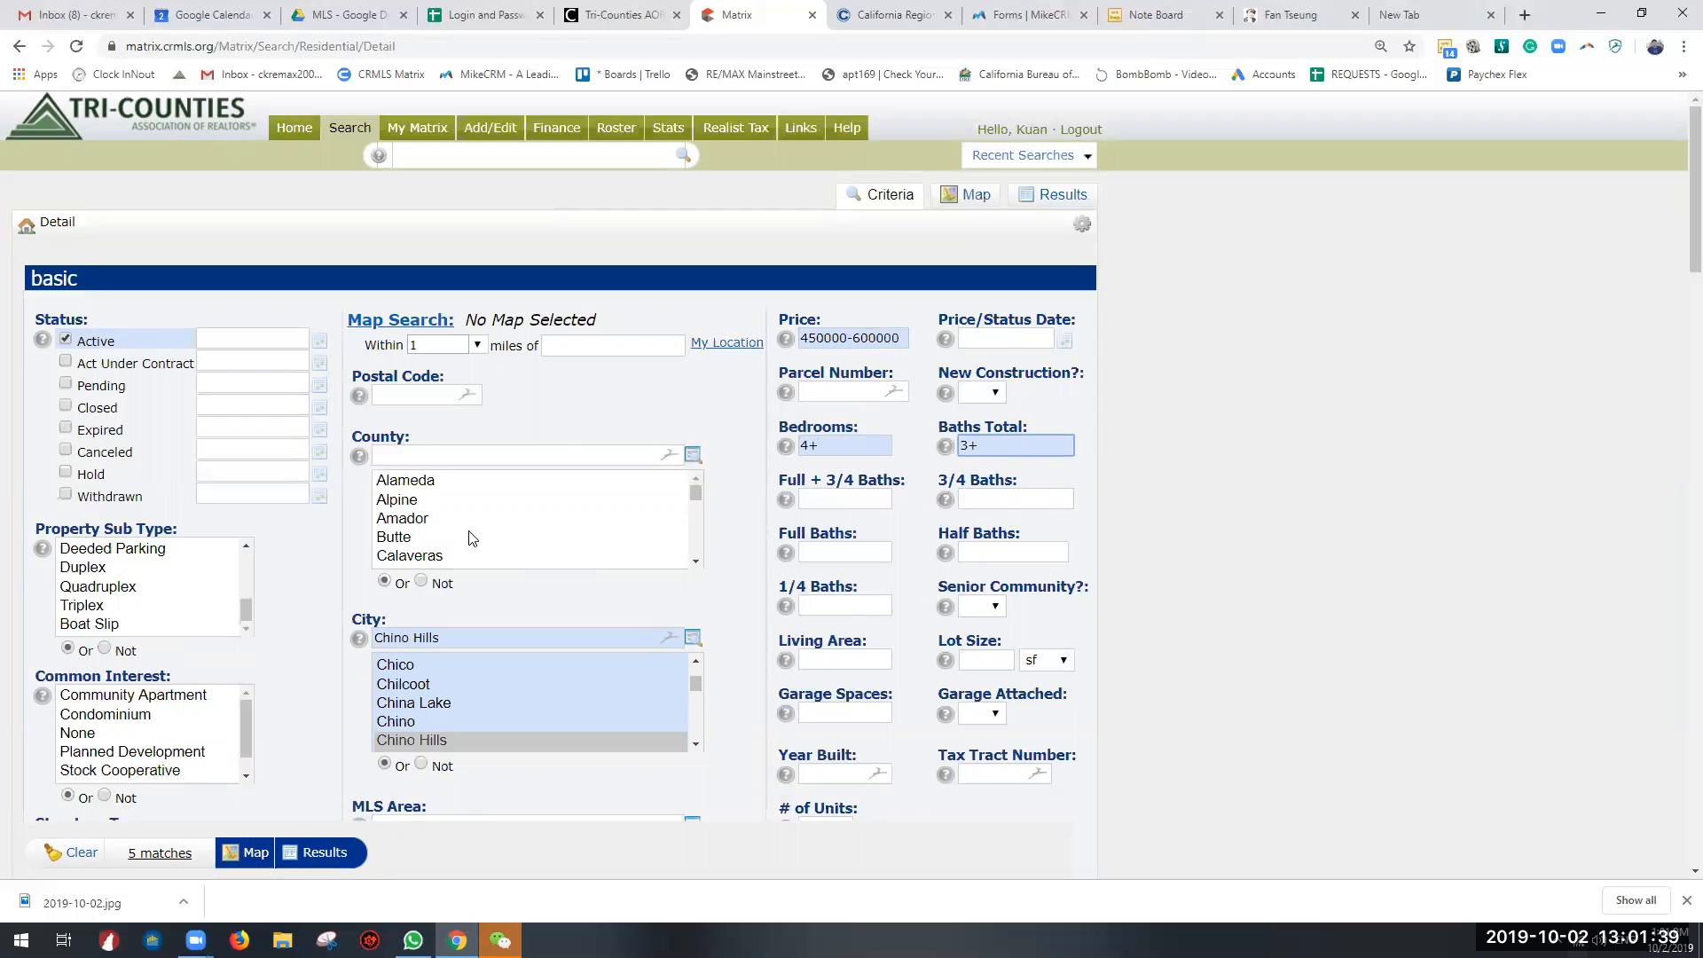
# Step: Set the minimum living area criterion to 1800+
pyautogui.scroll(-3, 436, 684)
pyautogui.click(830, 661)
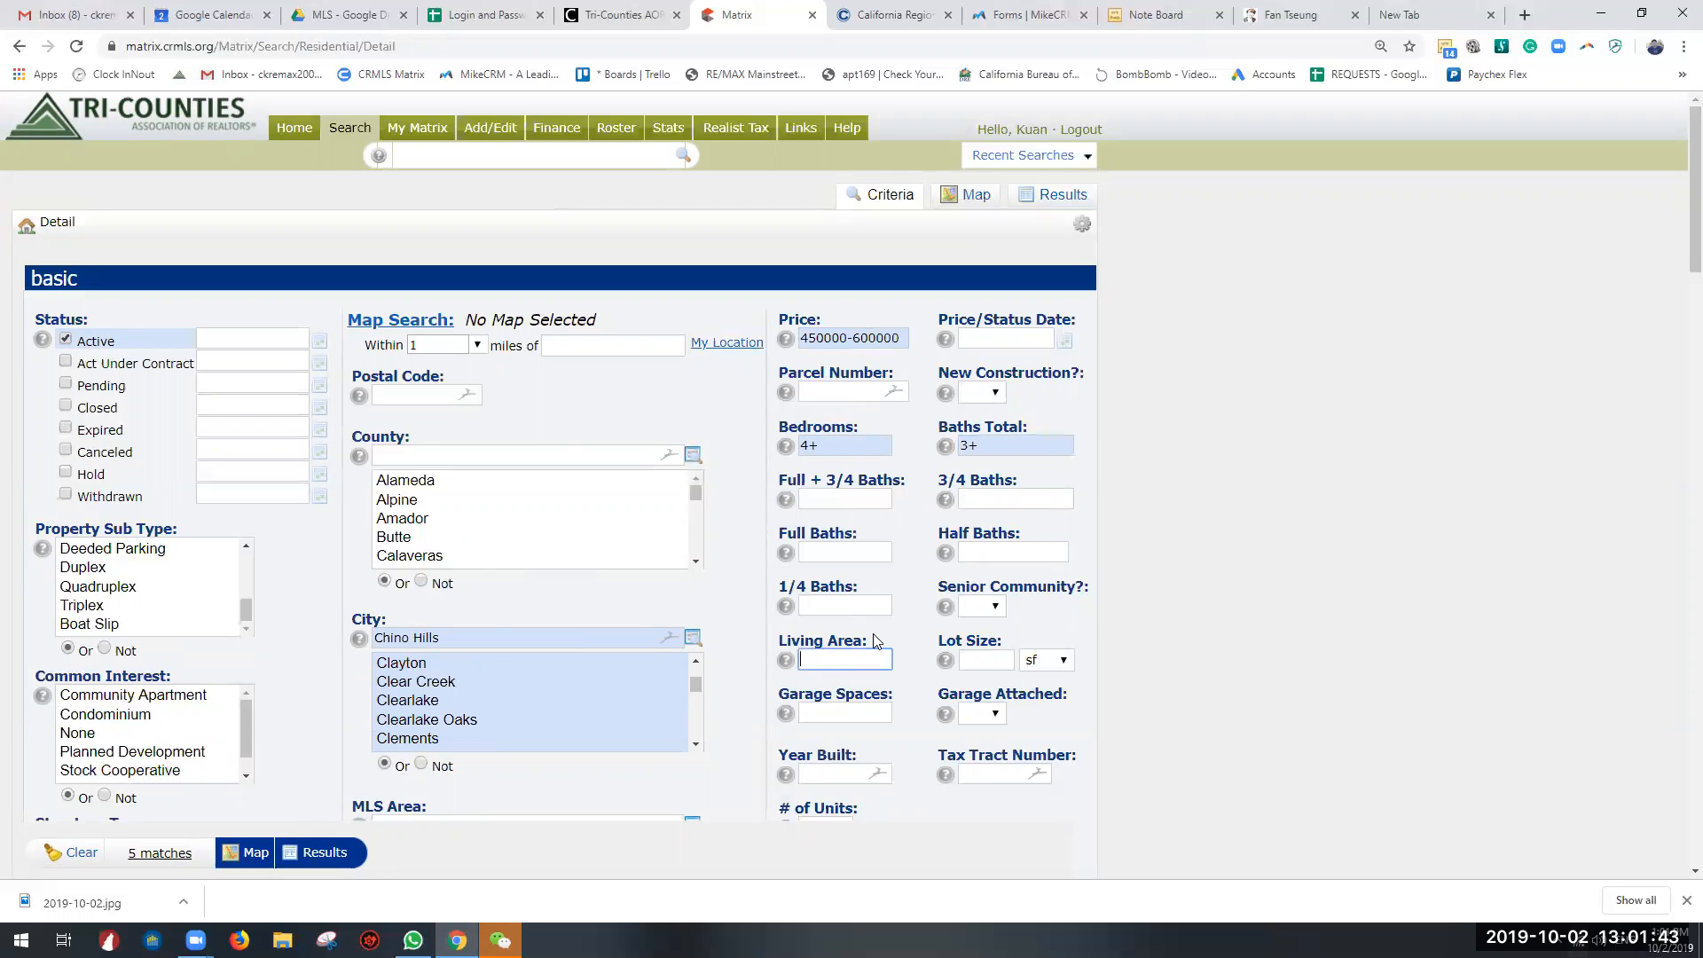
pyautogui.write('1800+')
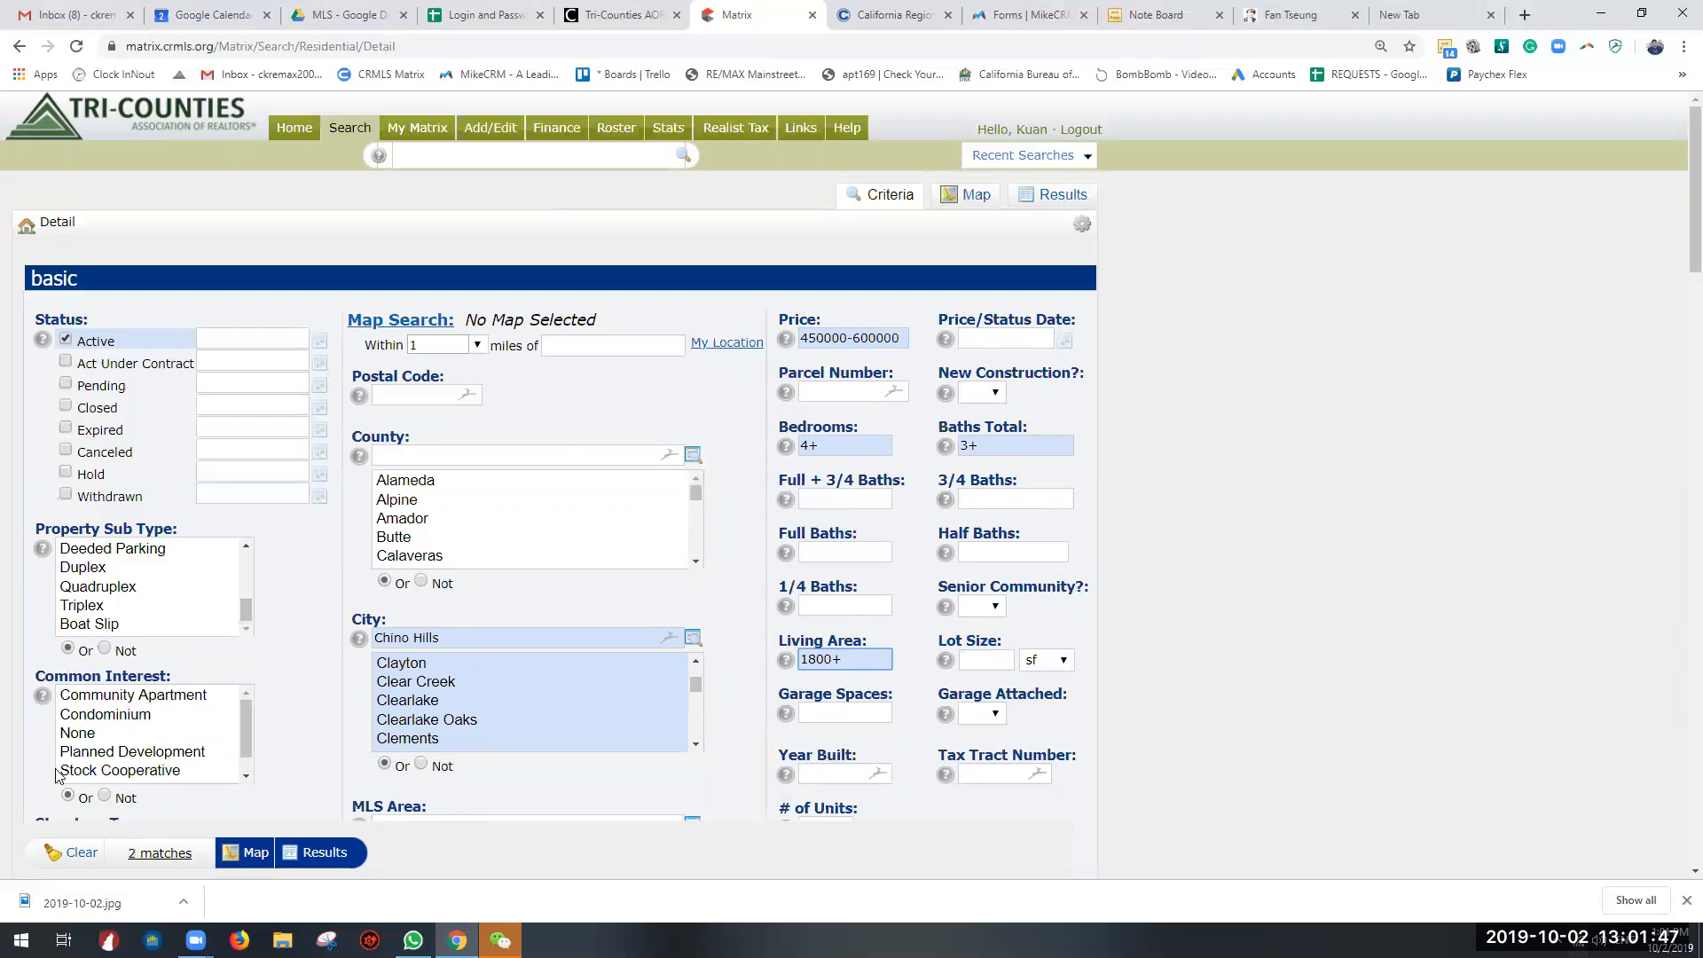
# Step: Review the remaining criteria and run the search to list the matching listings
pyautogui.scroll(-8, 327, 690)
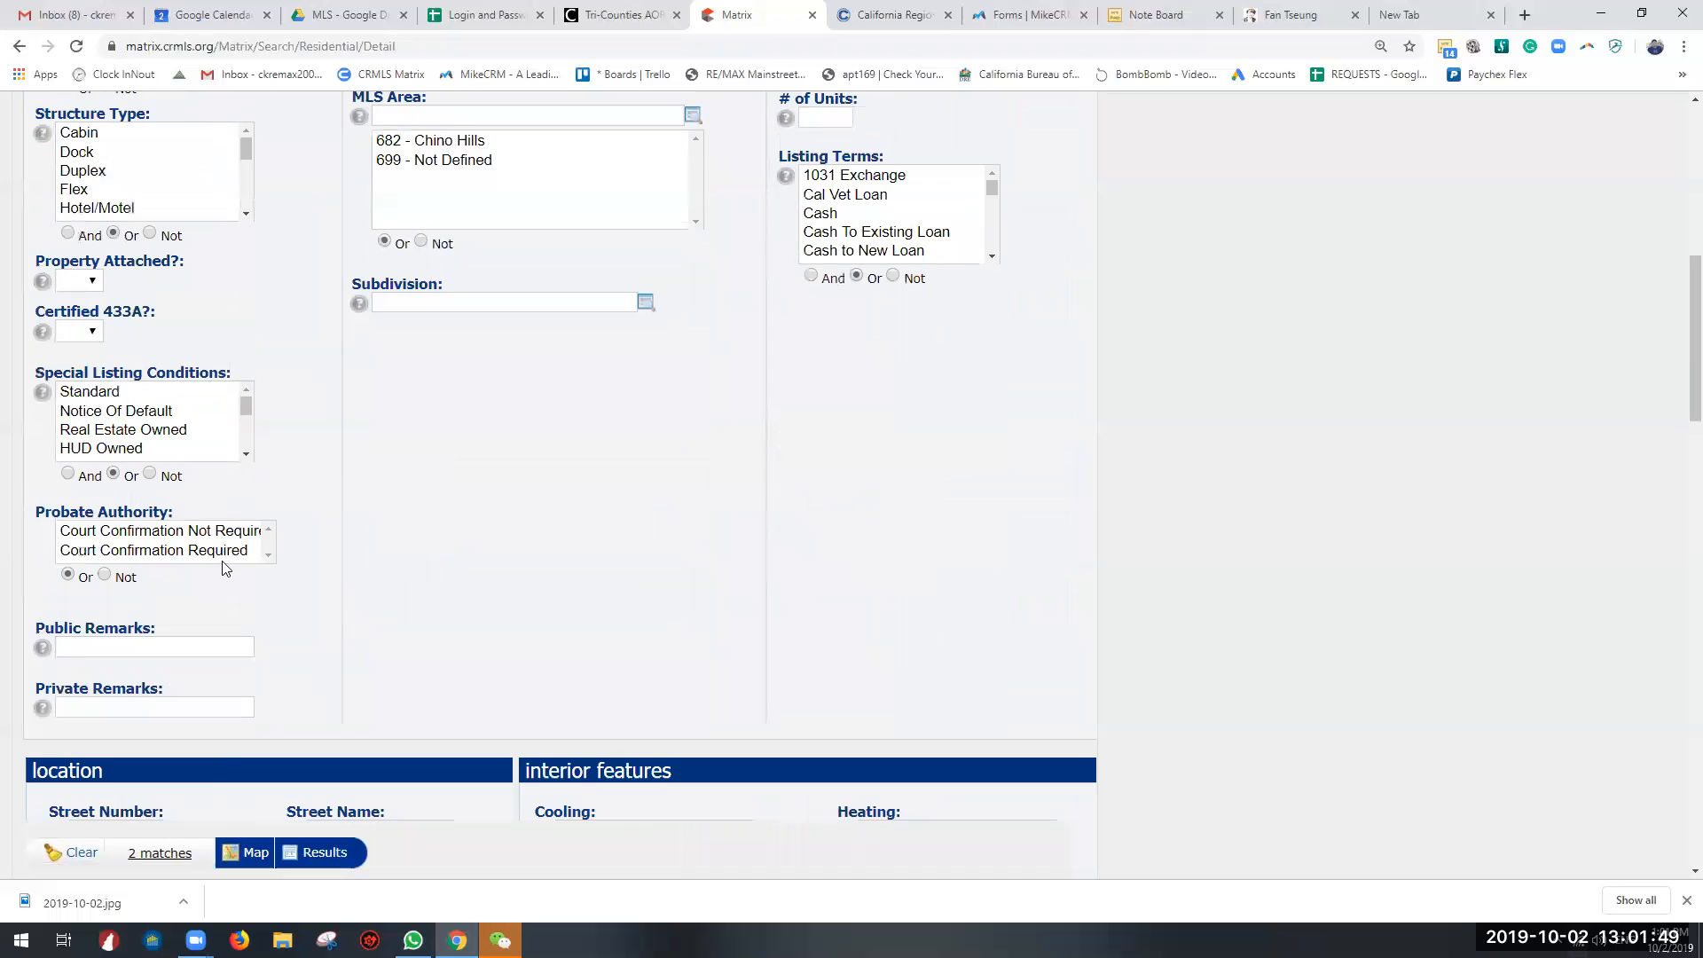
pyautogui.scroll(8, 224, 567)
pyautogui.scroll(-7, 178, 798)
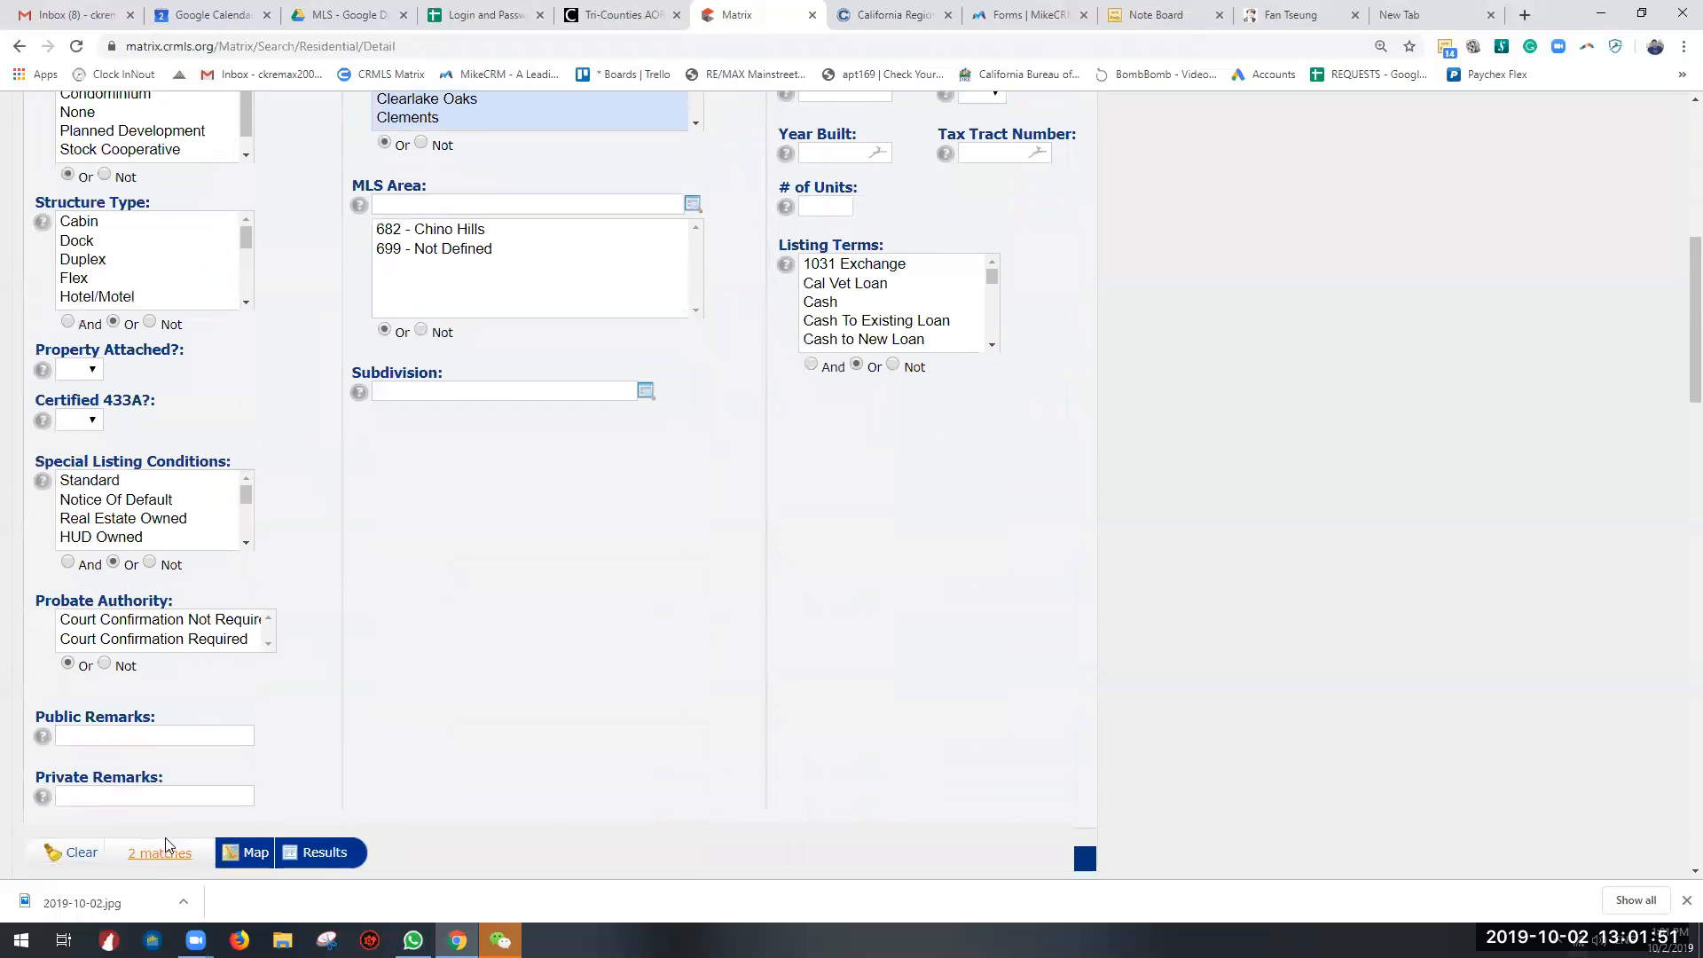
pyautogui.scroll(-4, 165, 843)
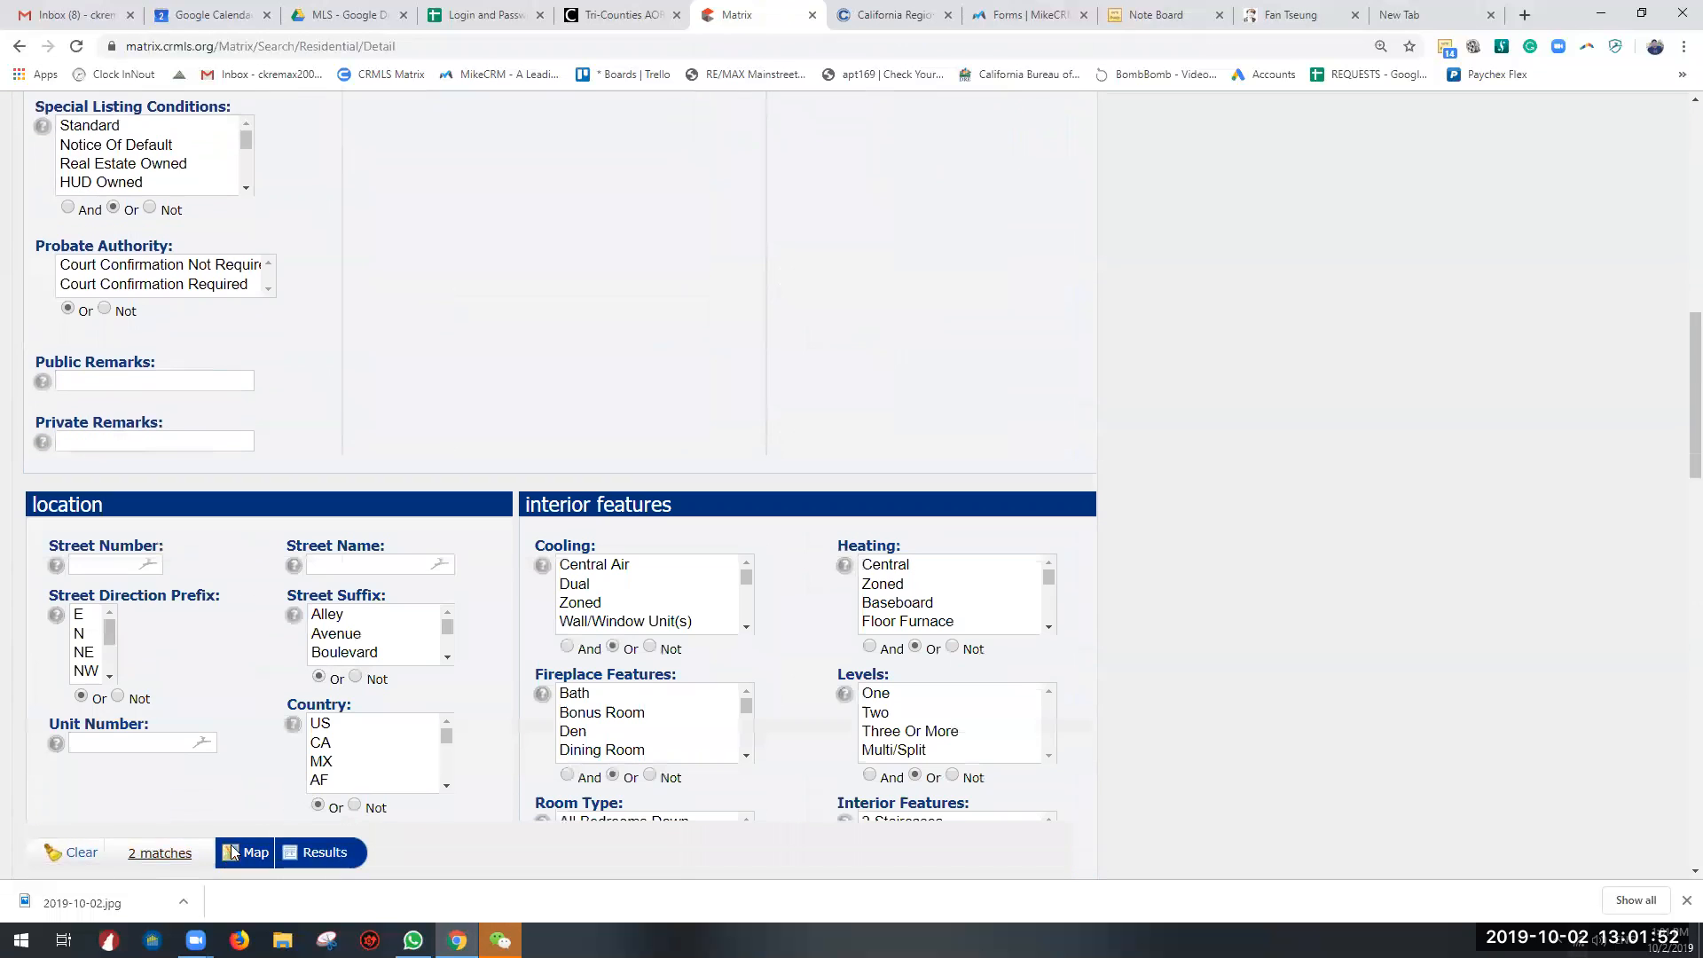
pyautogui.click(166, 854)
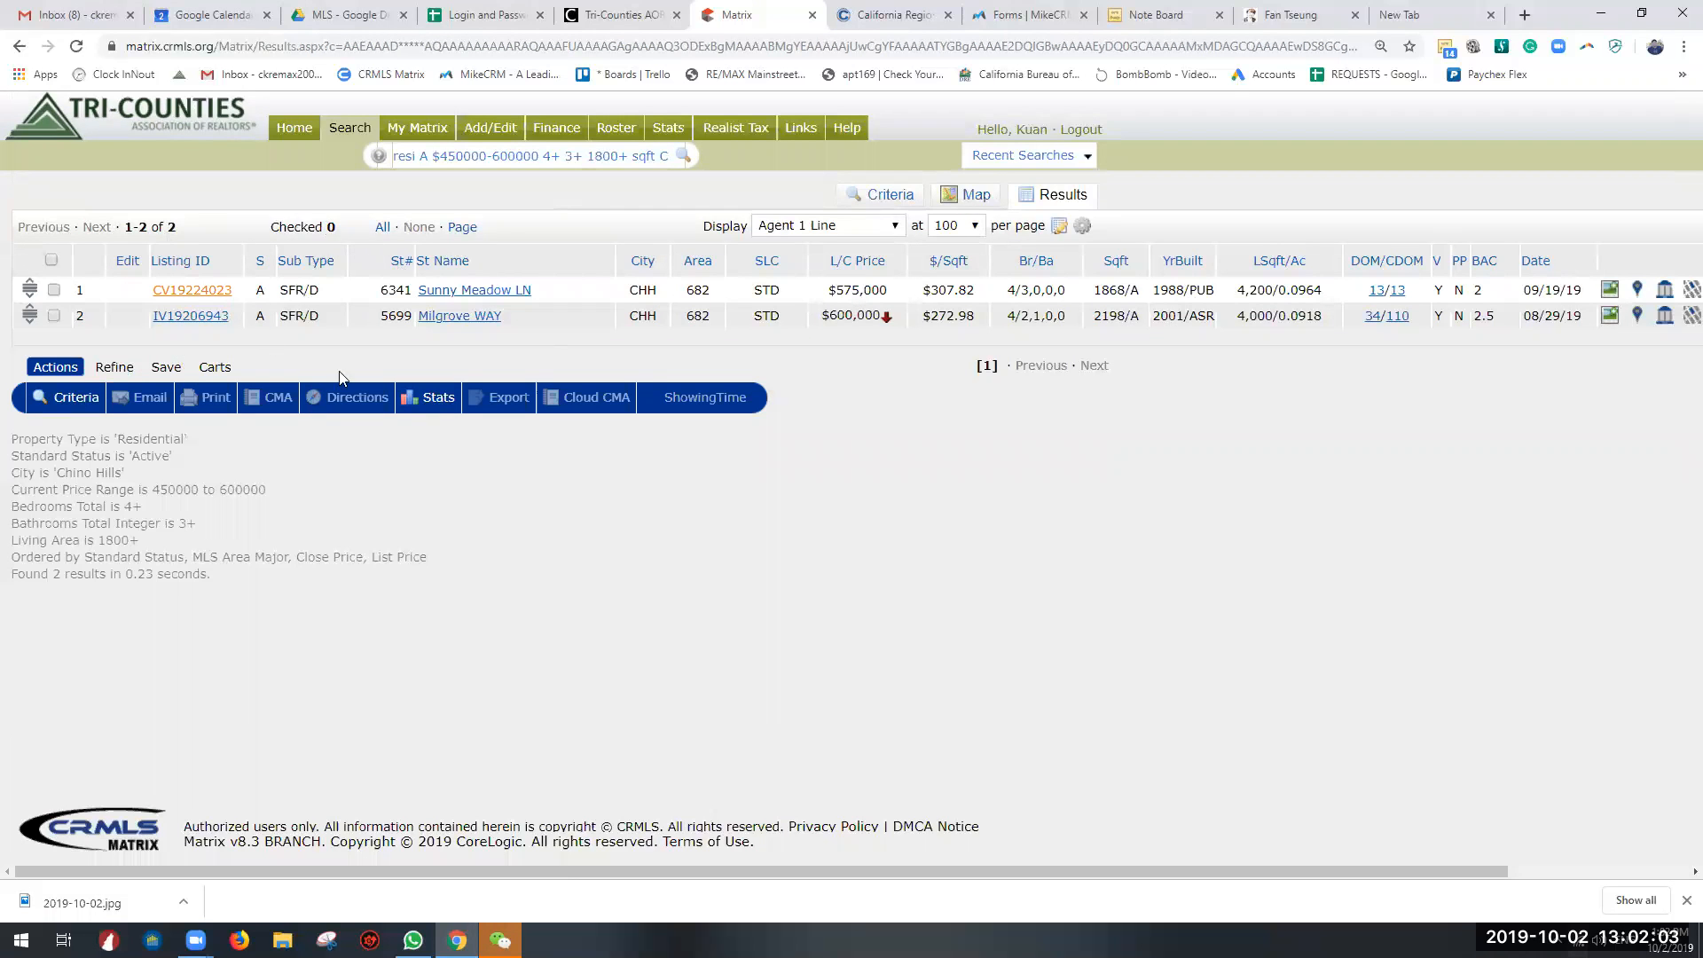
pyautogui.click(51, 259)
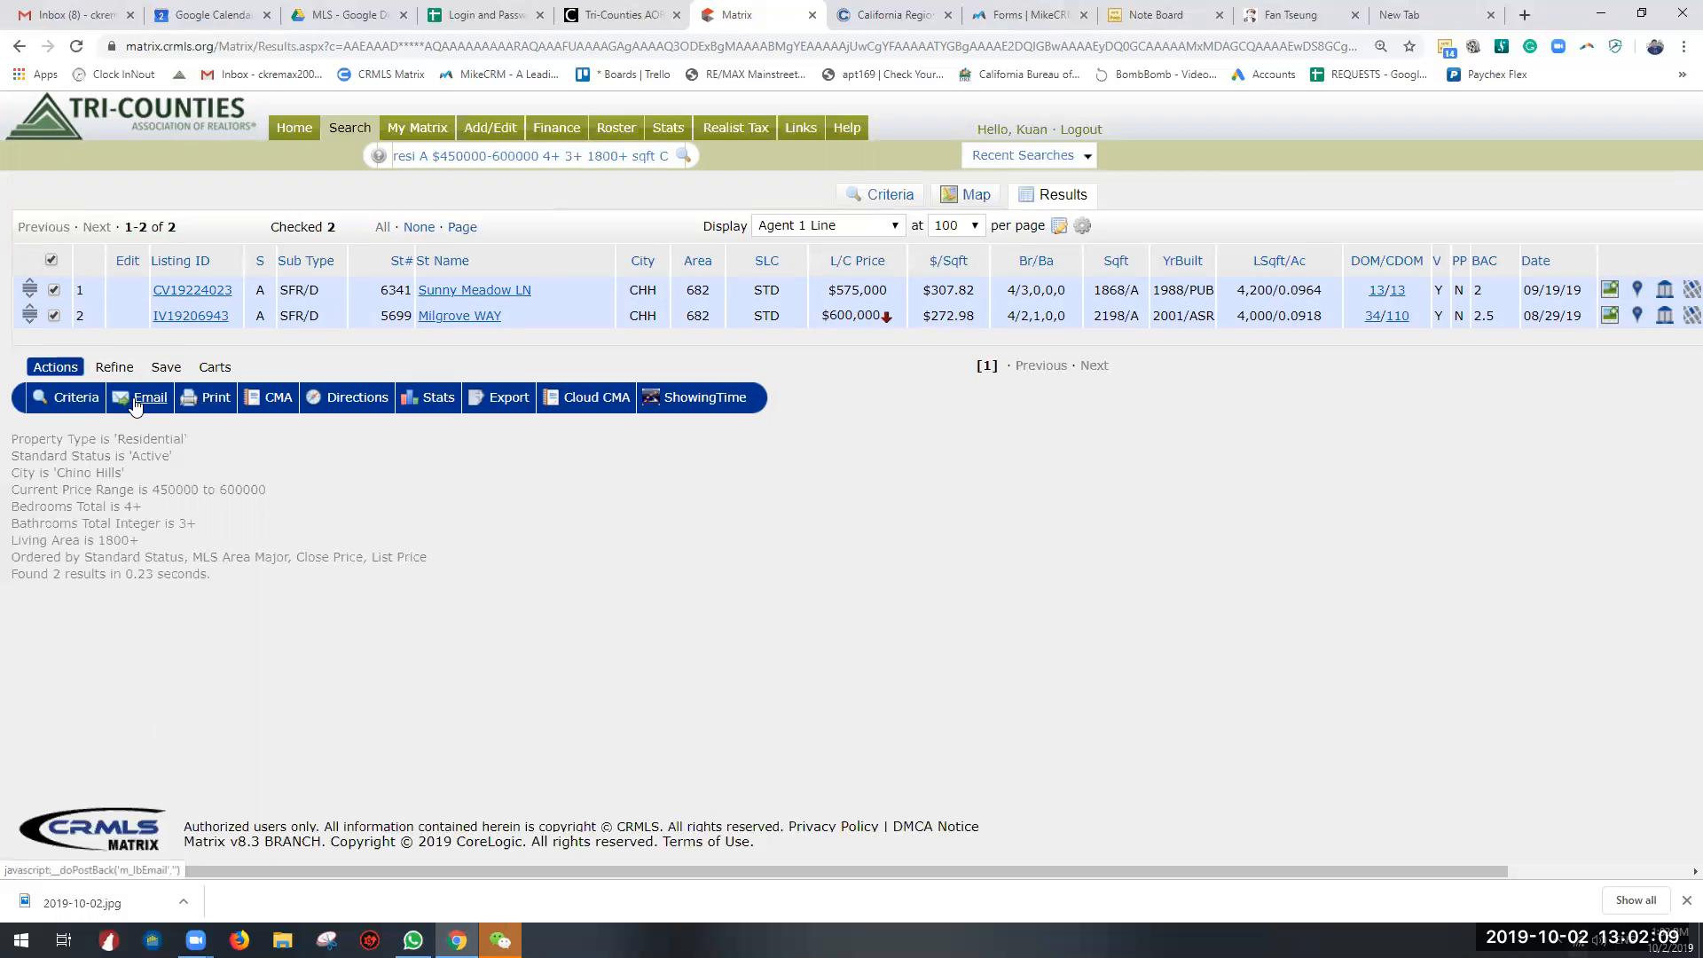
pyautogui.click(51, 259)
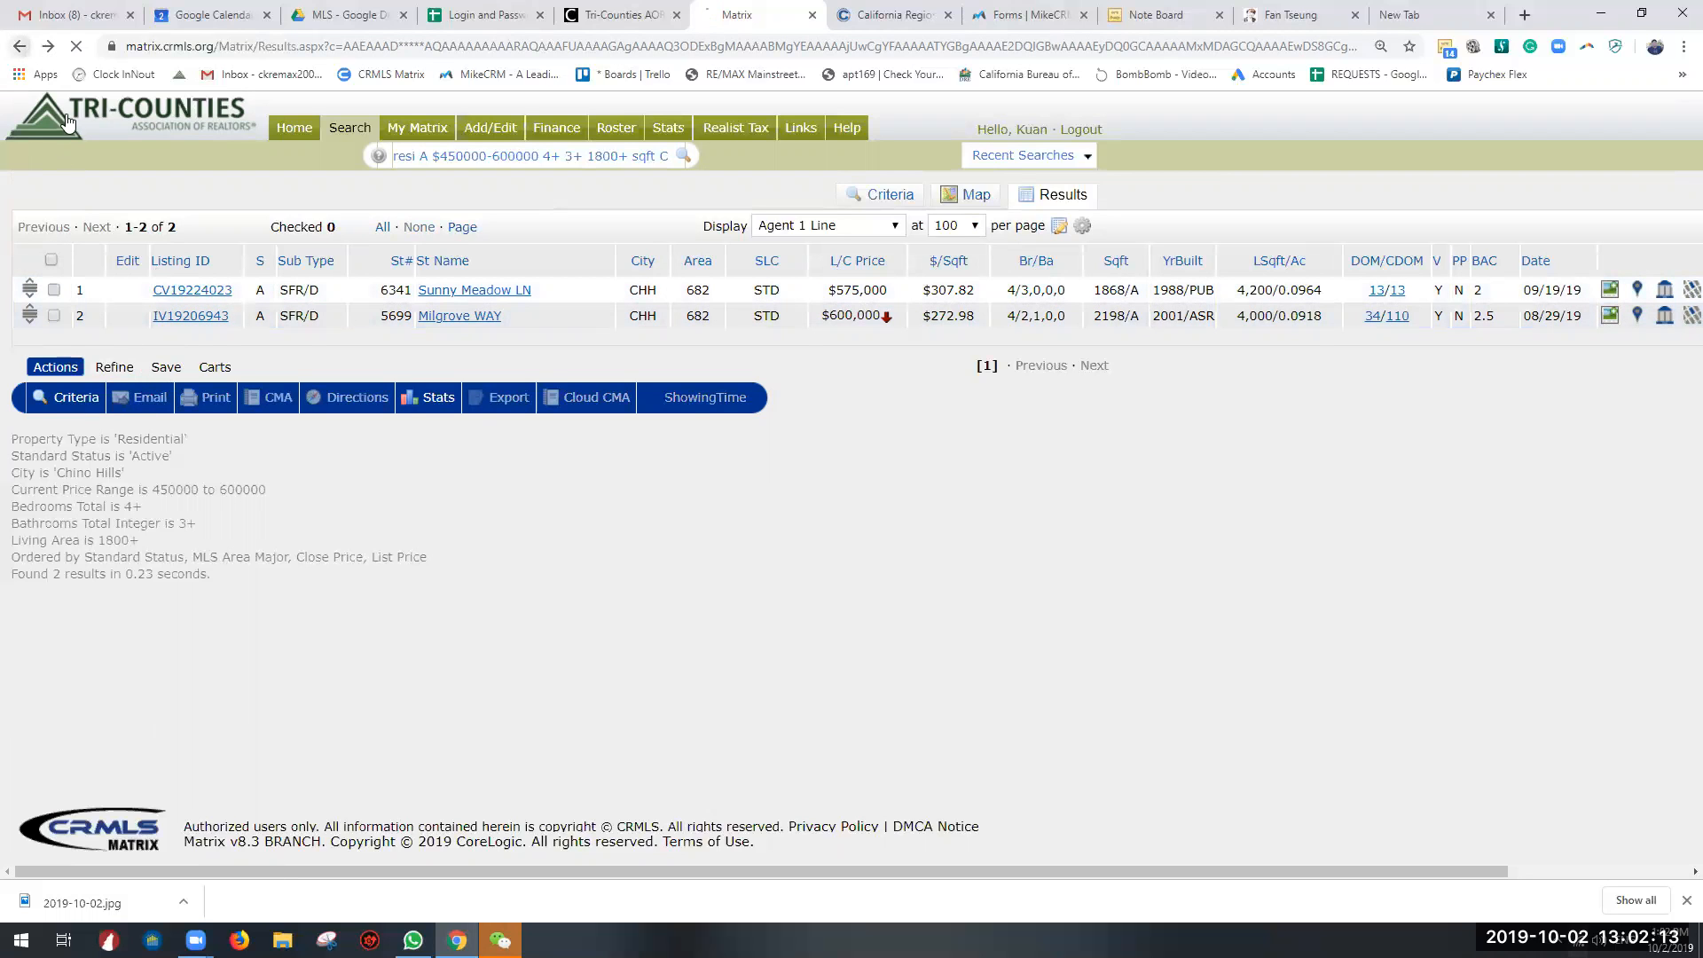
pyautogui.click(19, 45)
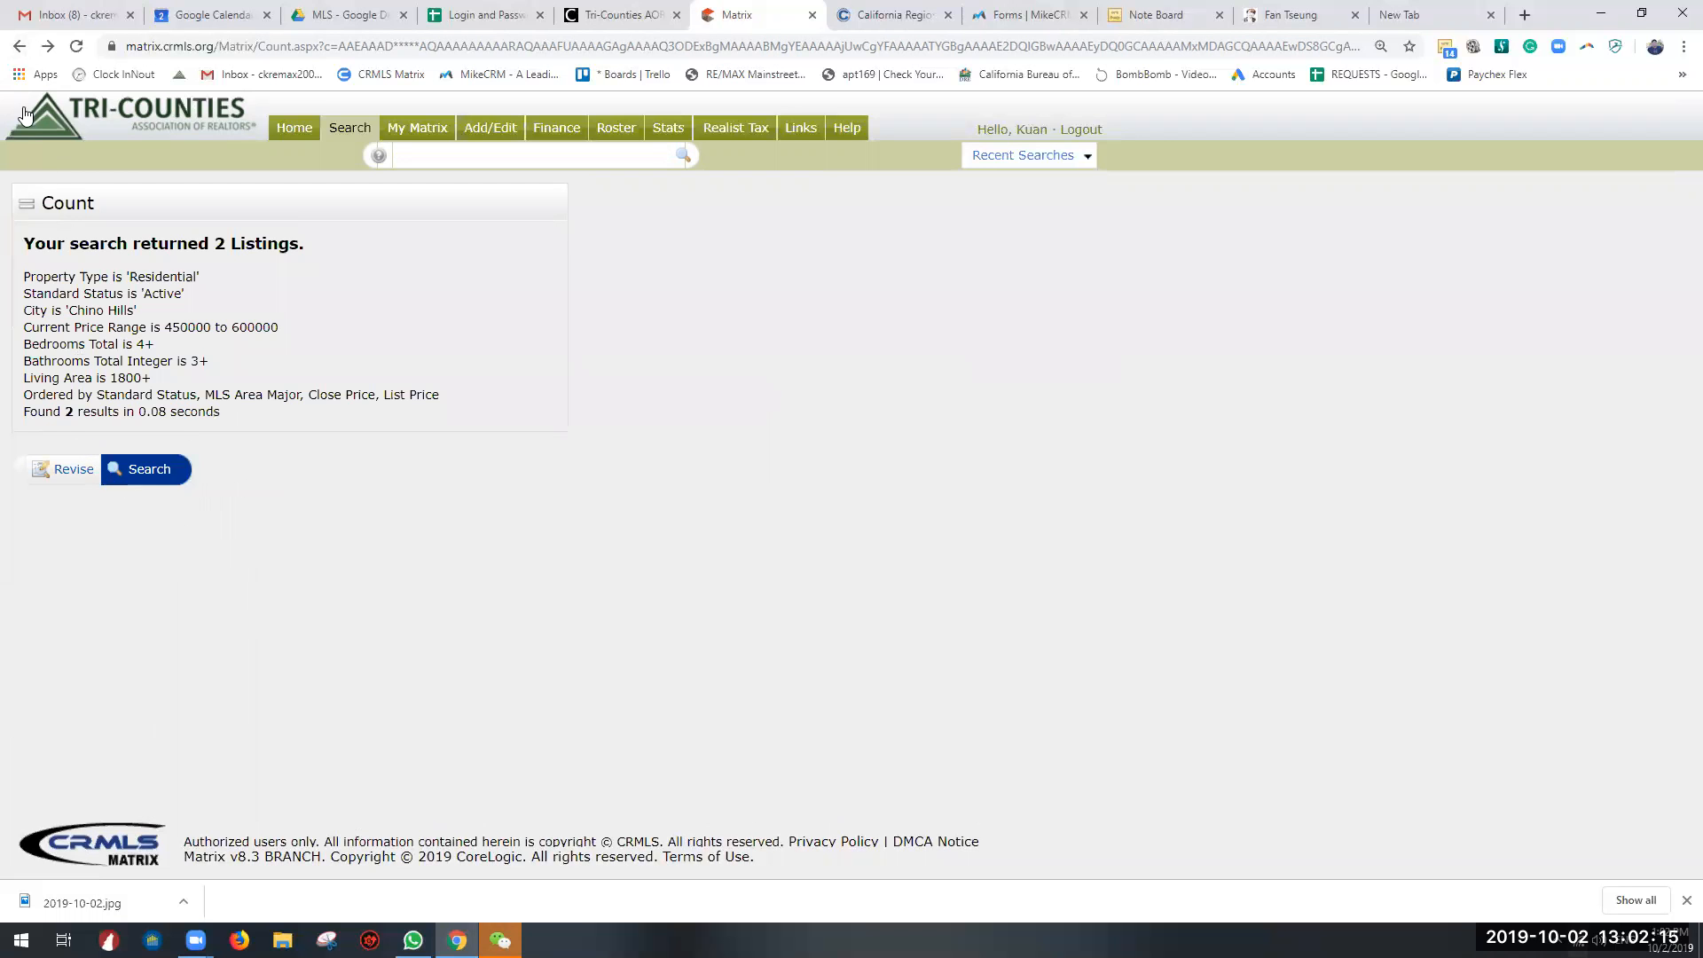
pyautogui.click(16, 49)
pyautogui.scroll(-8, 266, 621)
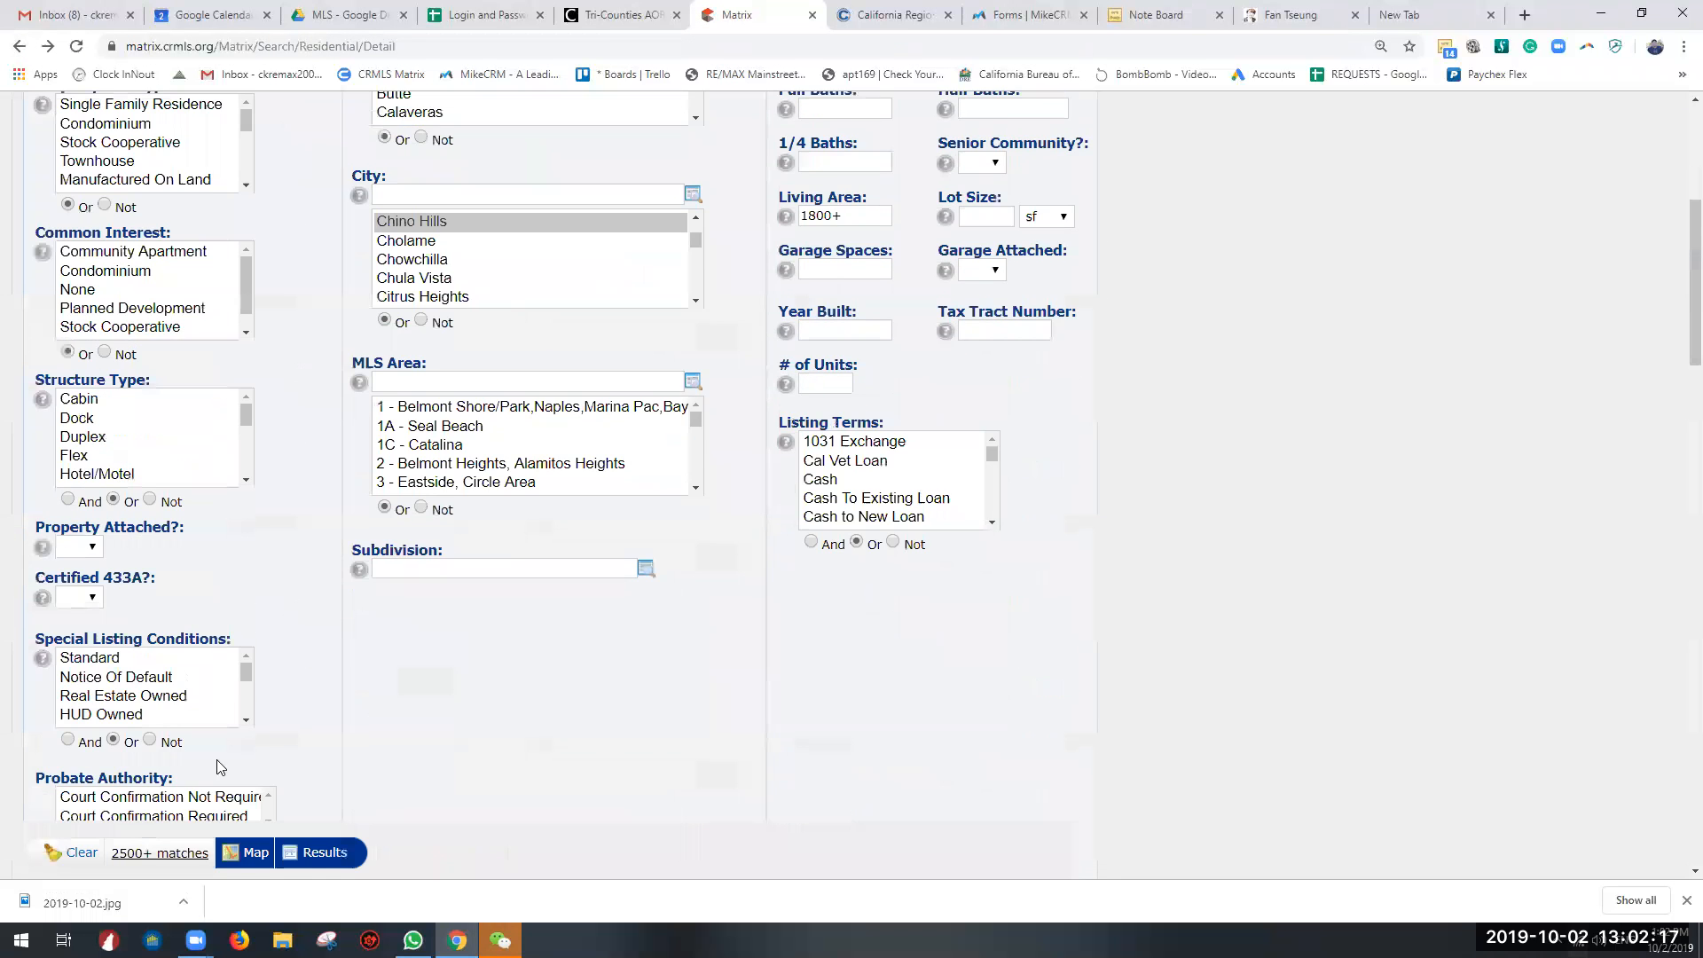
pyautogui.scroll(10, 301, 709)
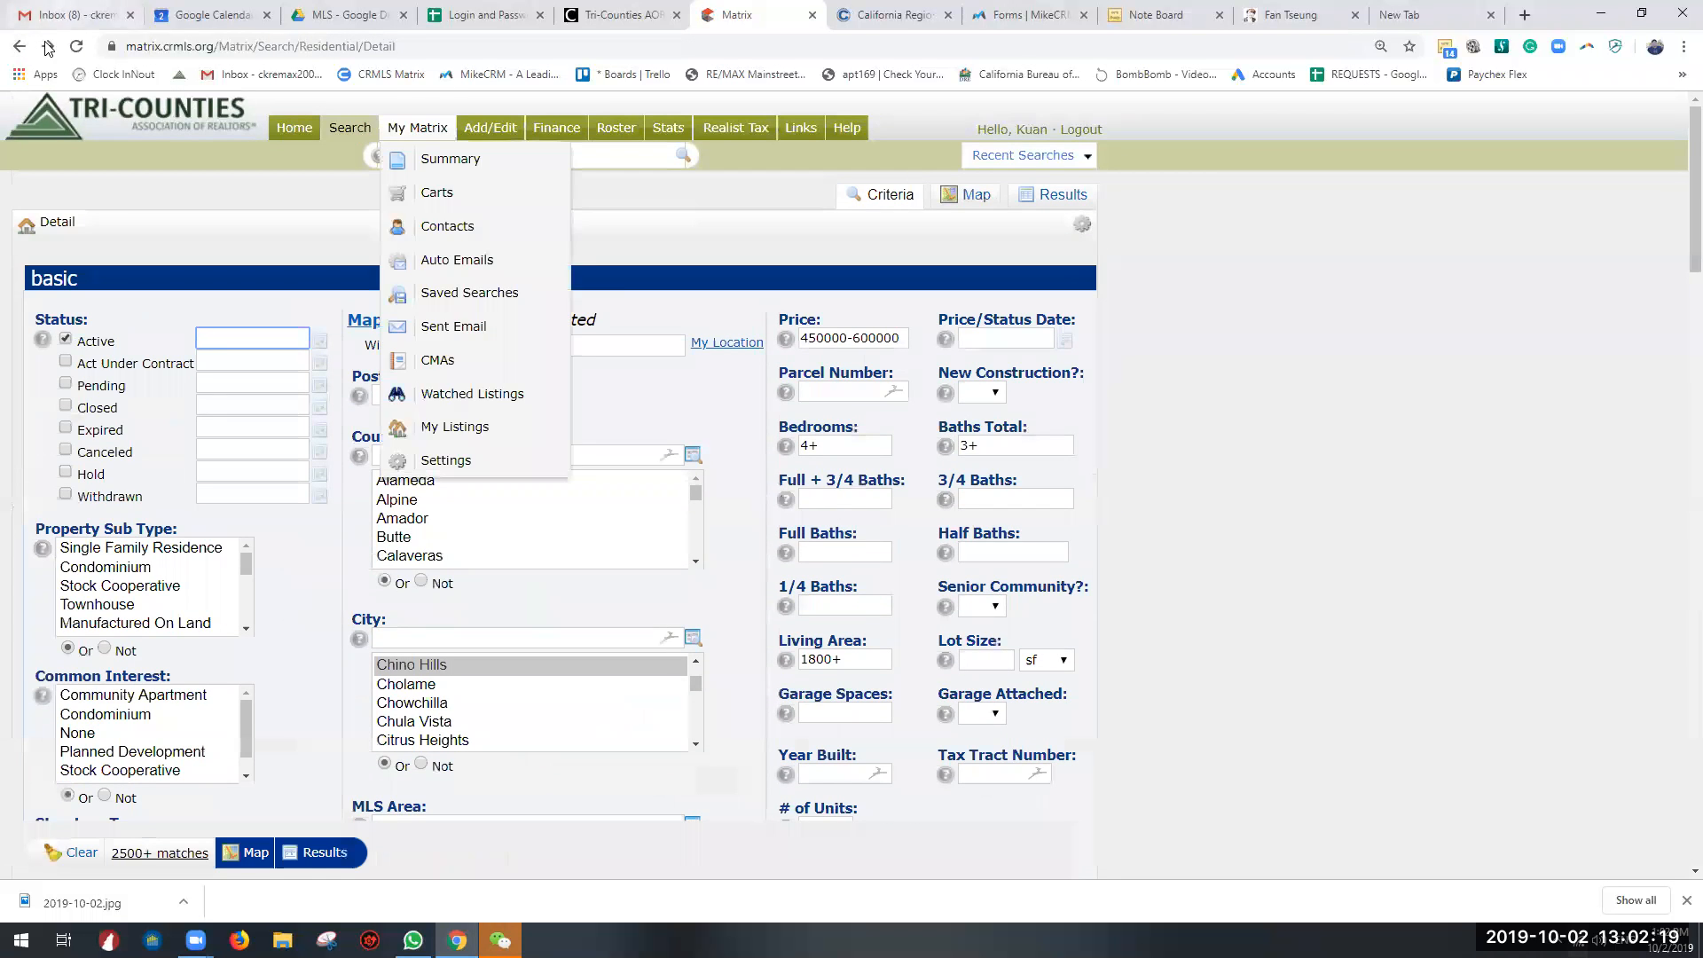
pyautogui.click(48, 46)
pyautogui.click(48, 46)
# Step: Reopen the search criteria, check the match count and list the matching listings again
pyautogui.click(891, 197)
pyautogui.scroll(-5, 714, 324)
pyautogui.scroll(-15, 714, 329)
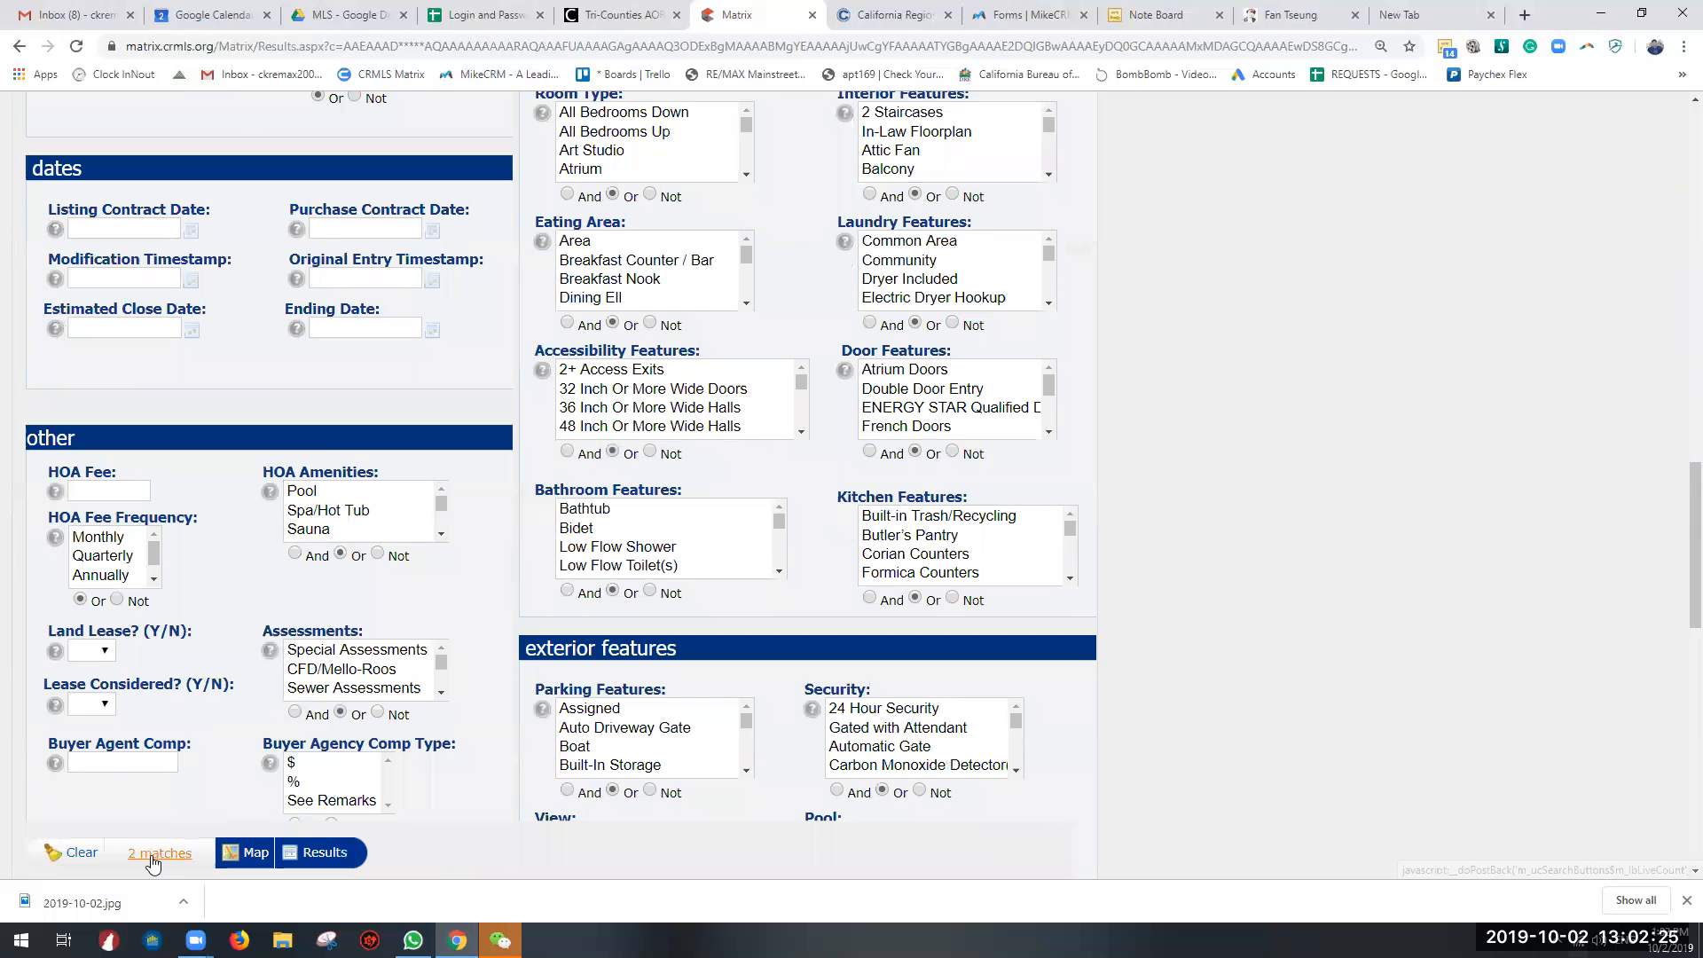
pyautogui.click(158, 854)
pyautogui.click(144, 475)
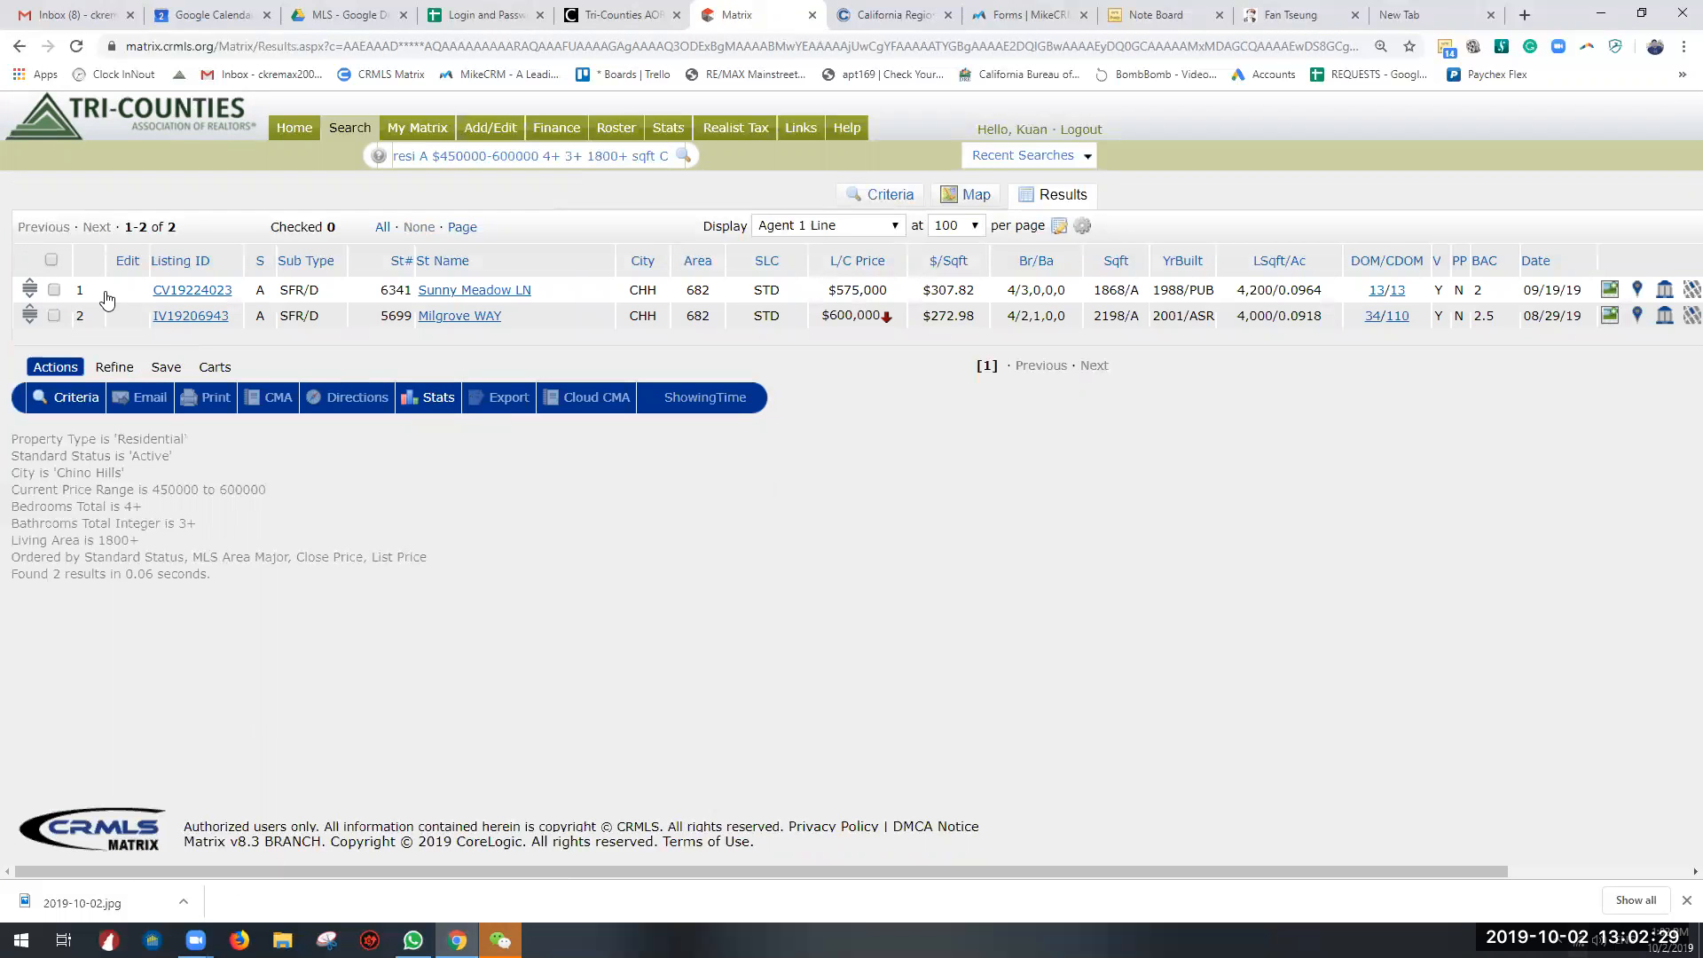
# Step: Select all listings in the results and switch their display format to Customer 1 Line
pyautogui.click(50, 260)
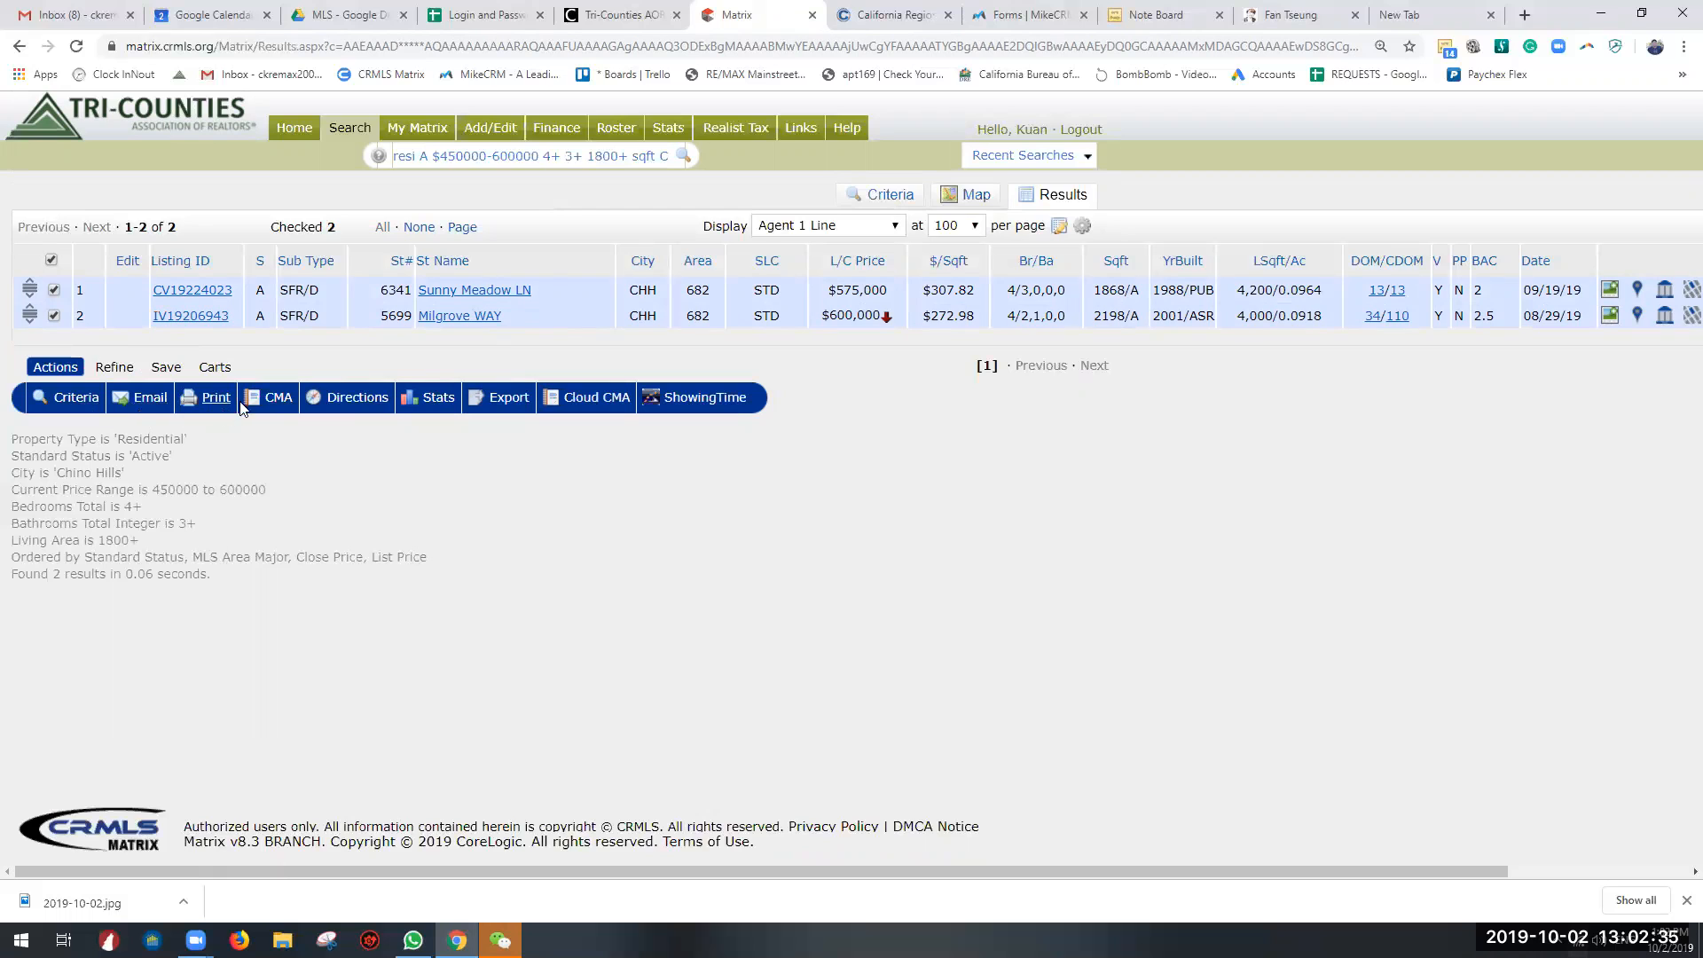
pyautogui.doubleClick(714, 226)
pyautogui.click(824, 227)
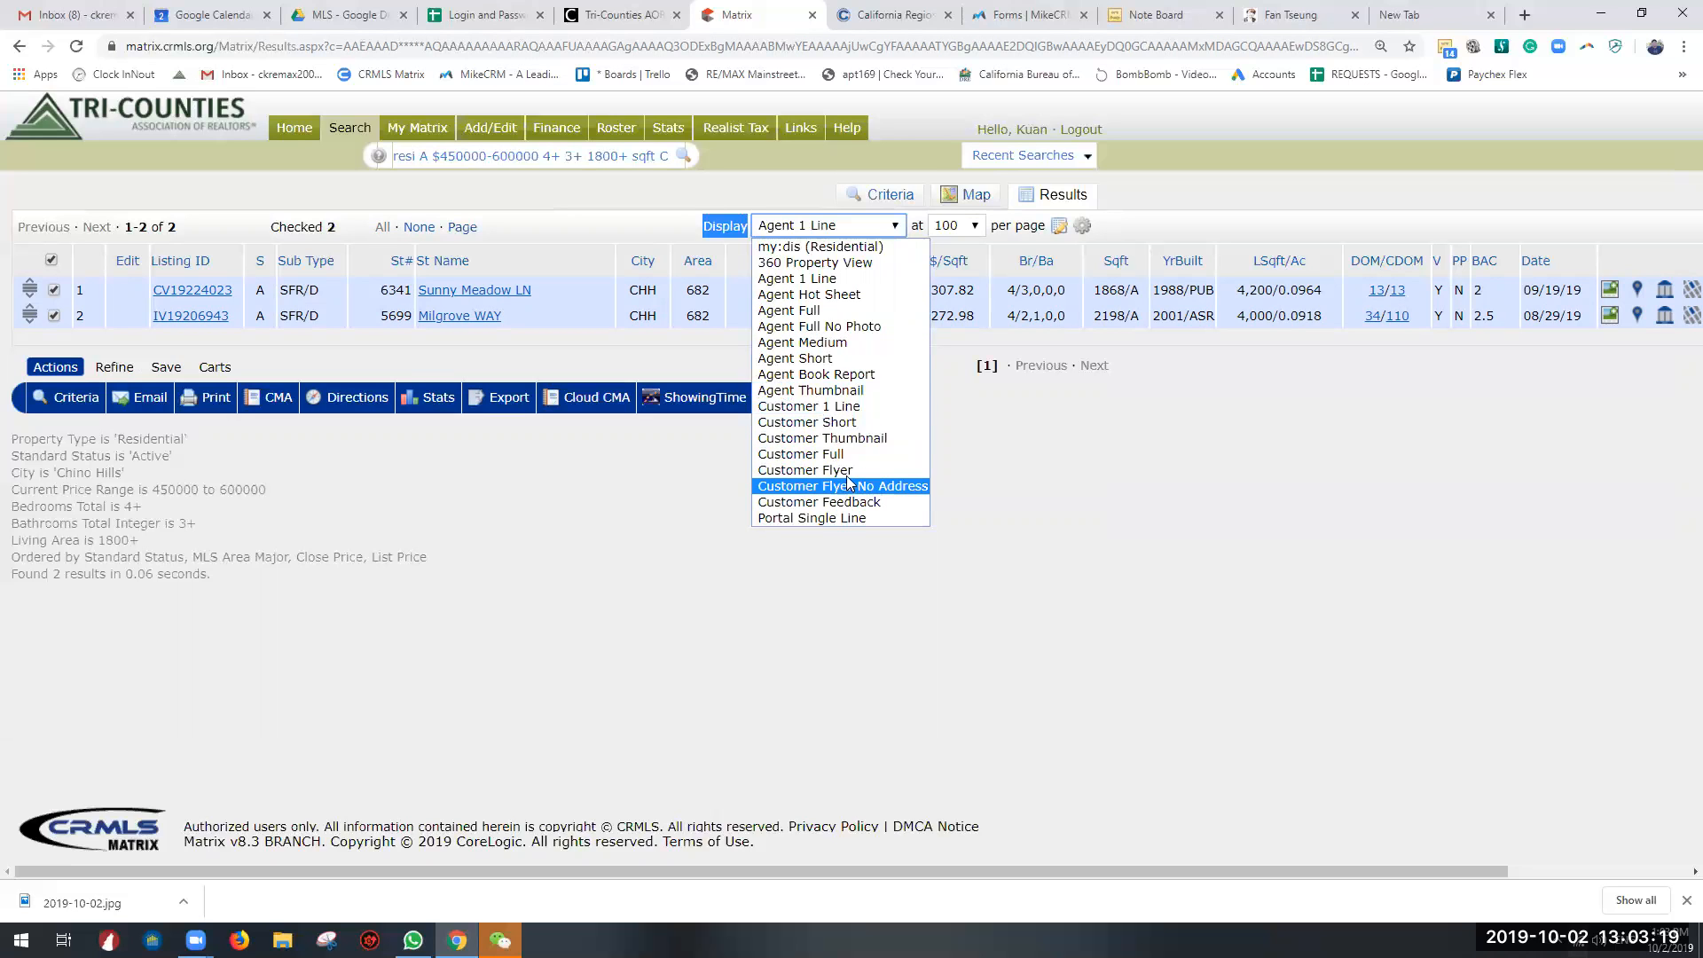
pyautogui.click(847, 401)
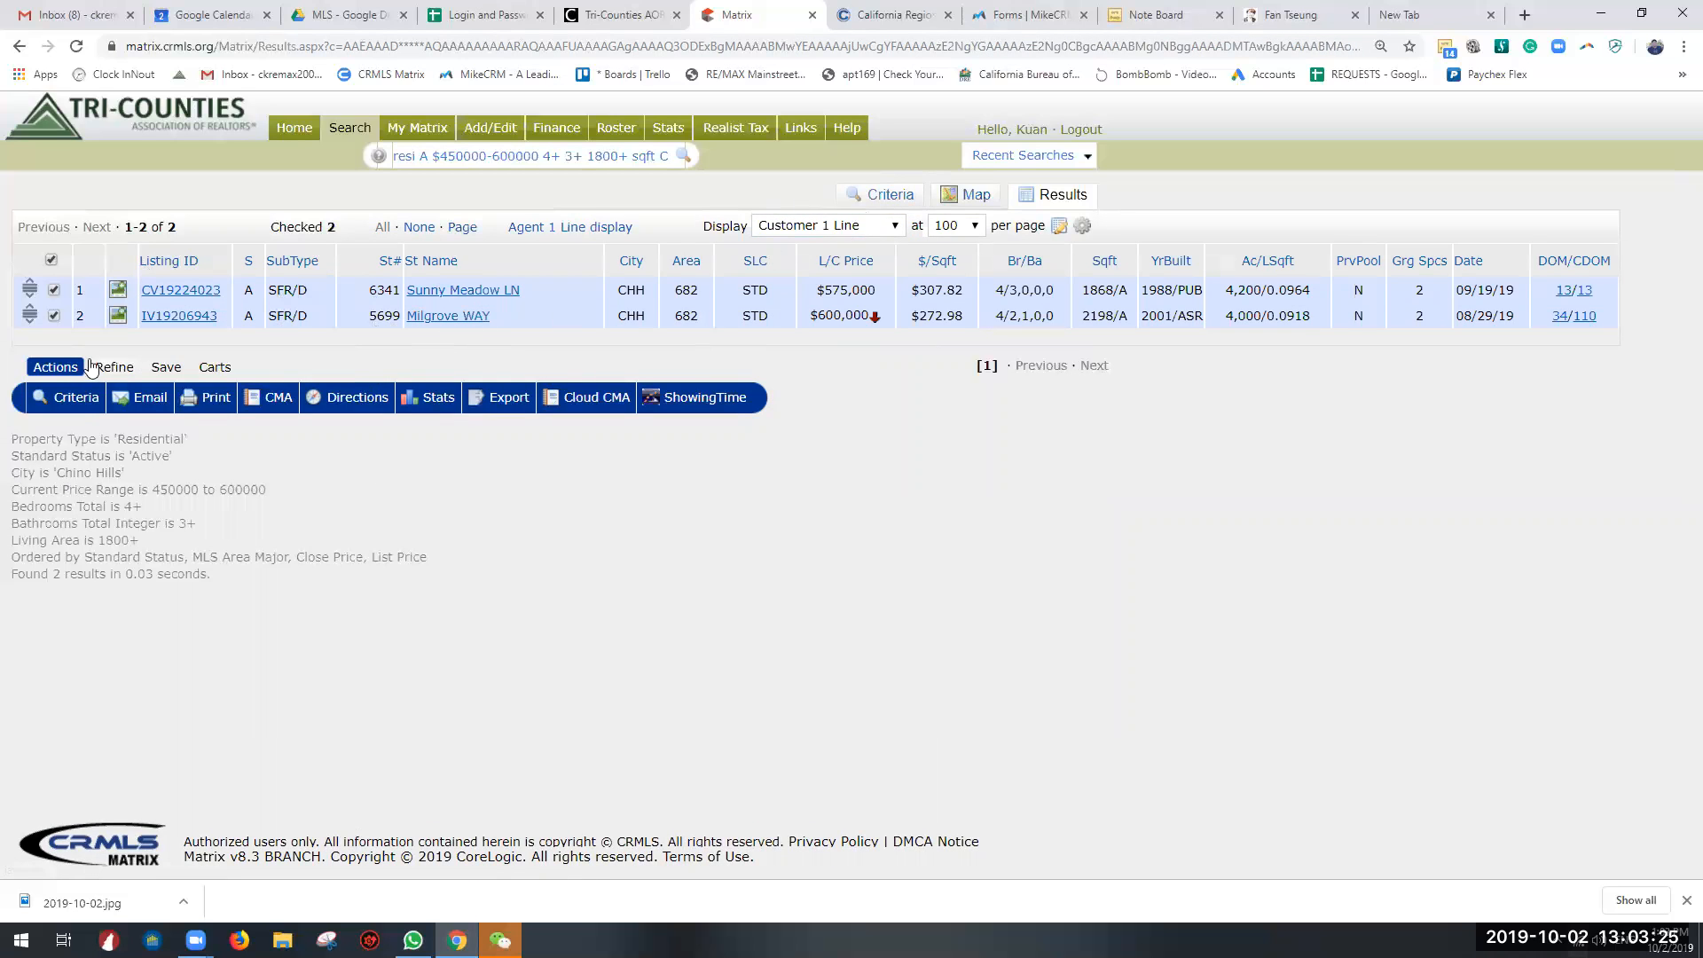
# Step: Start an email containing the selected listings and enter the recipient's e-mail address
pyautogui.click(144, 398)
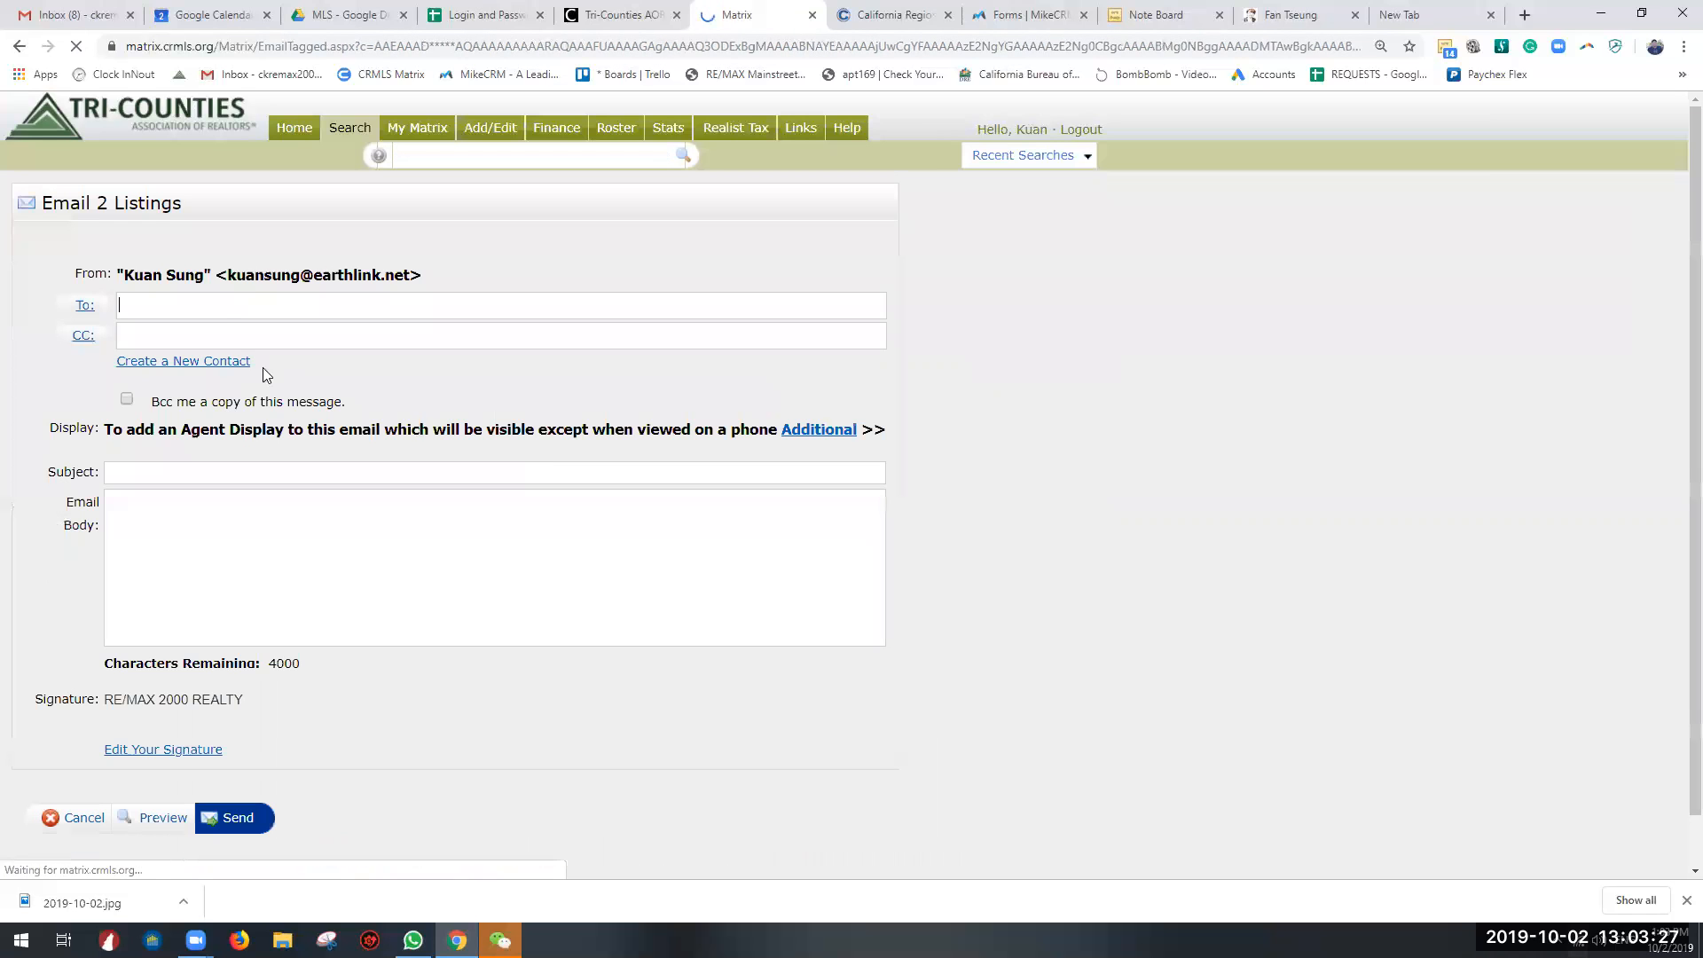
pyautogui.click(224, 305)
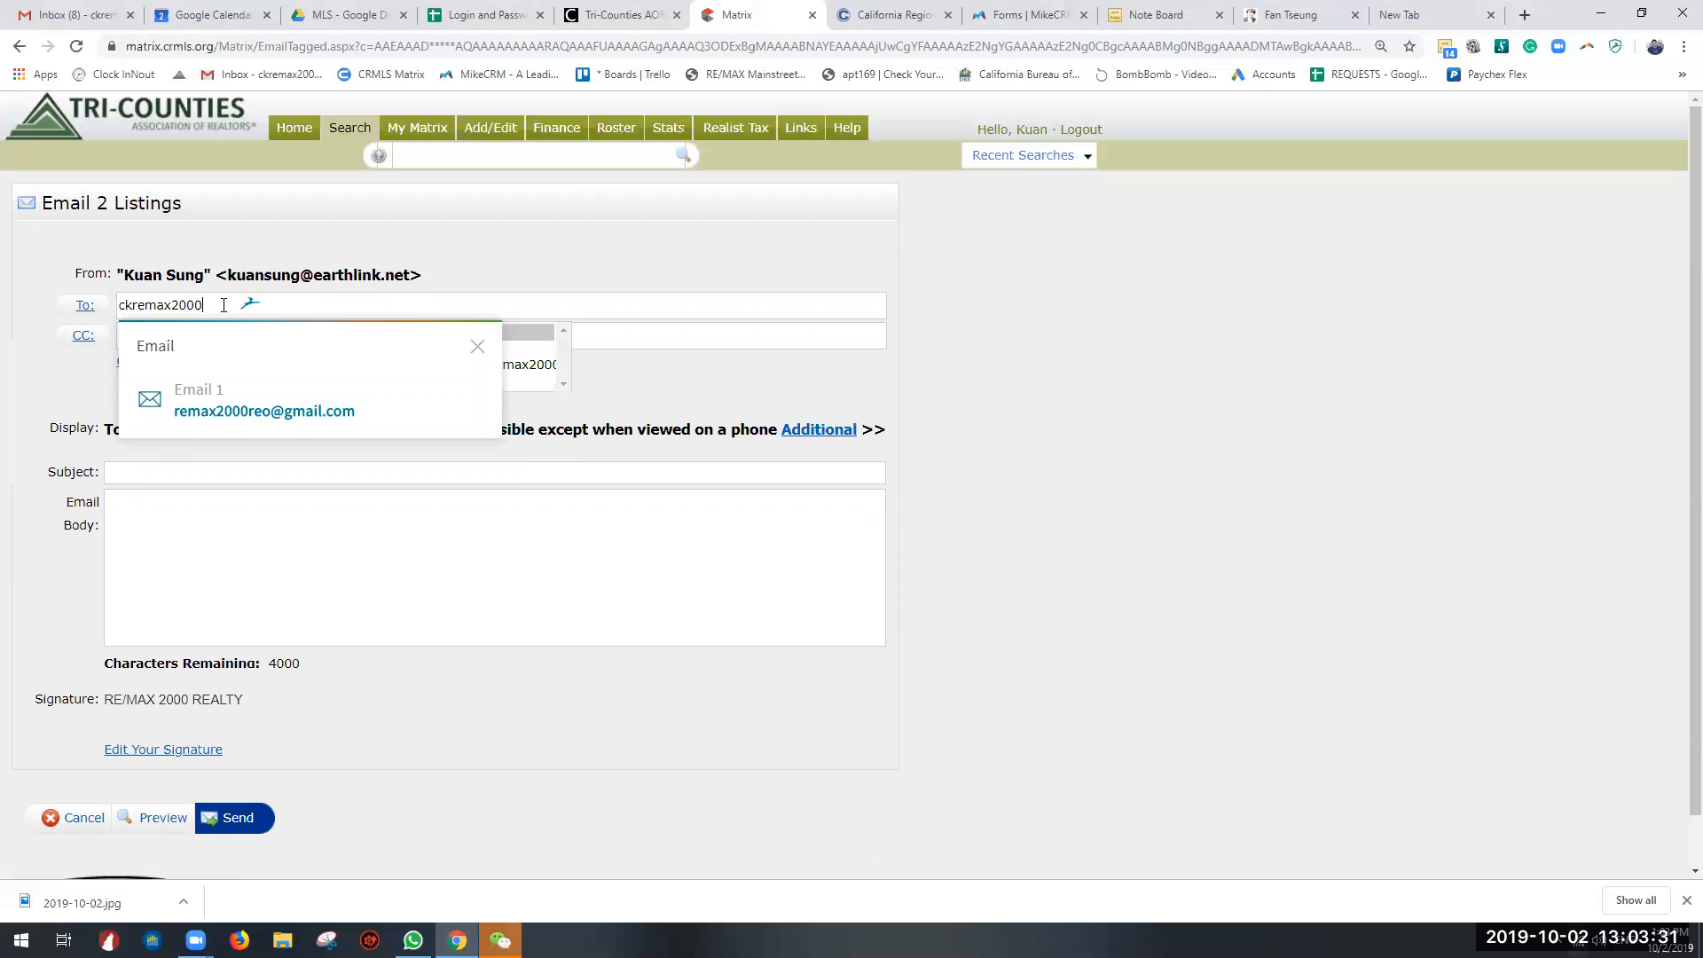
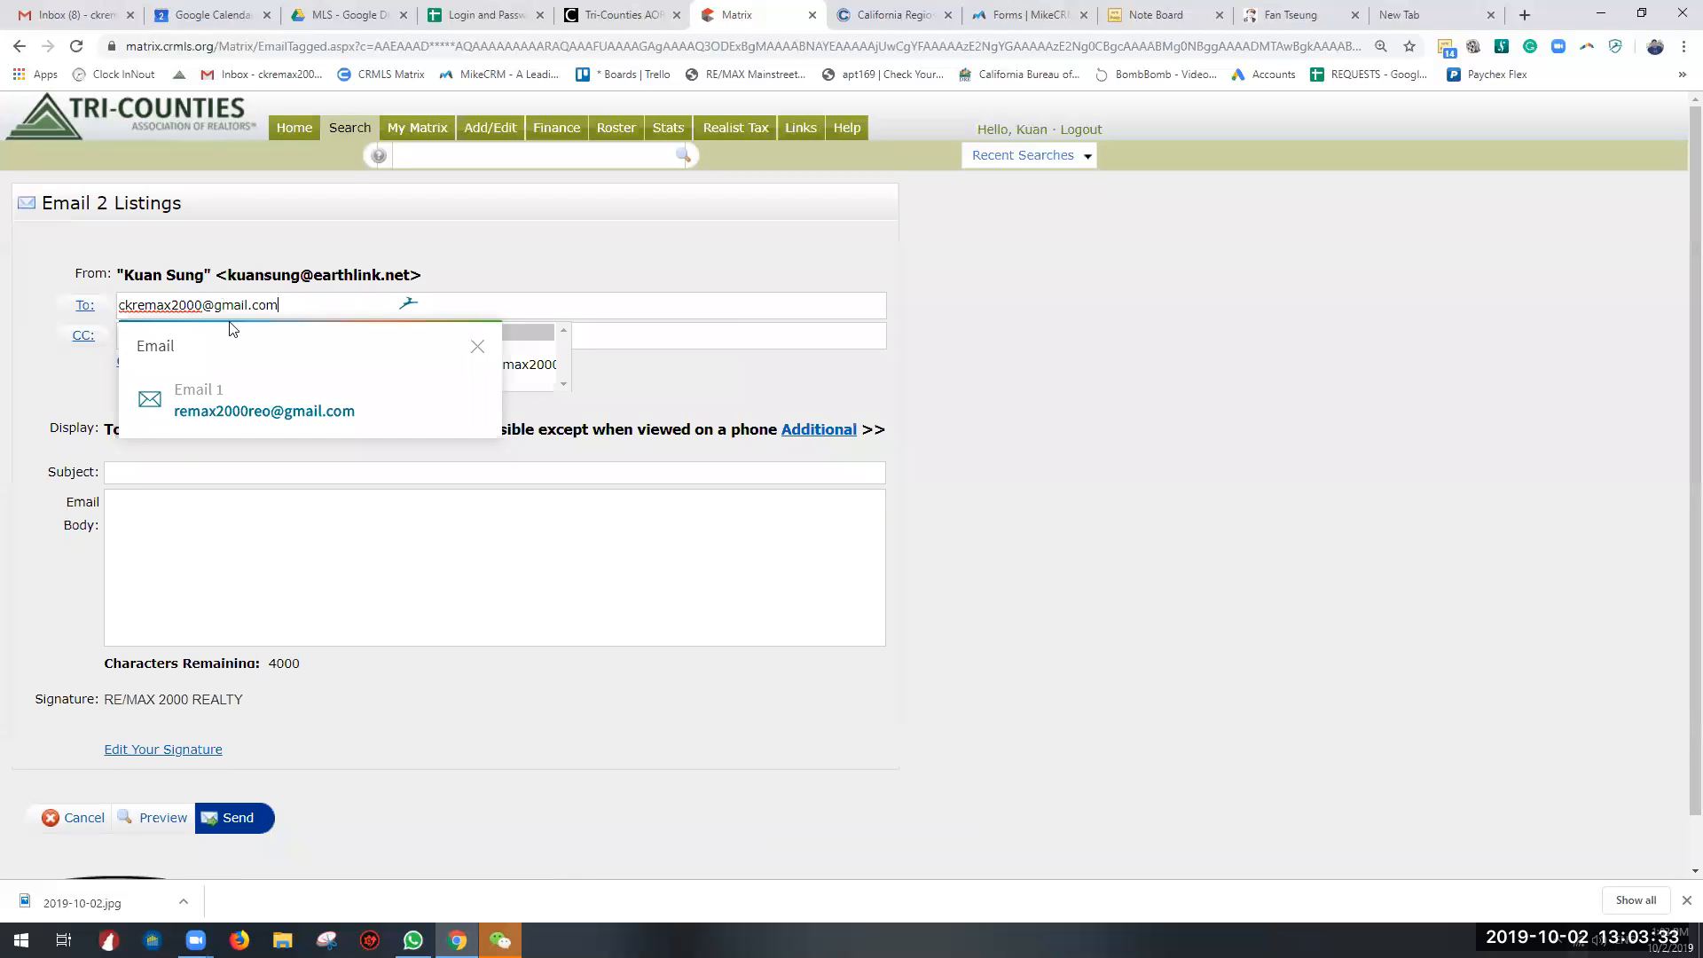
# Step: Enter "Listing Suitable for you in Chino Hills" as the email subject
pyautogui.click(204, 471)
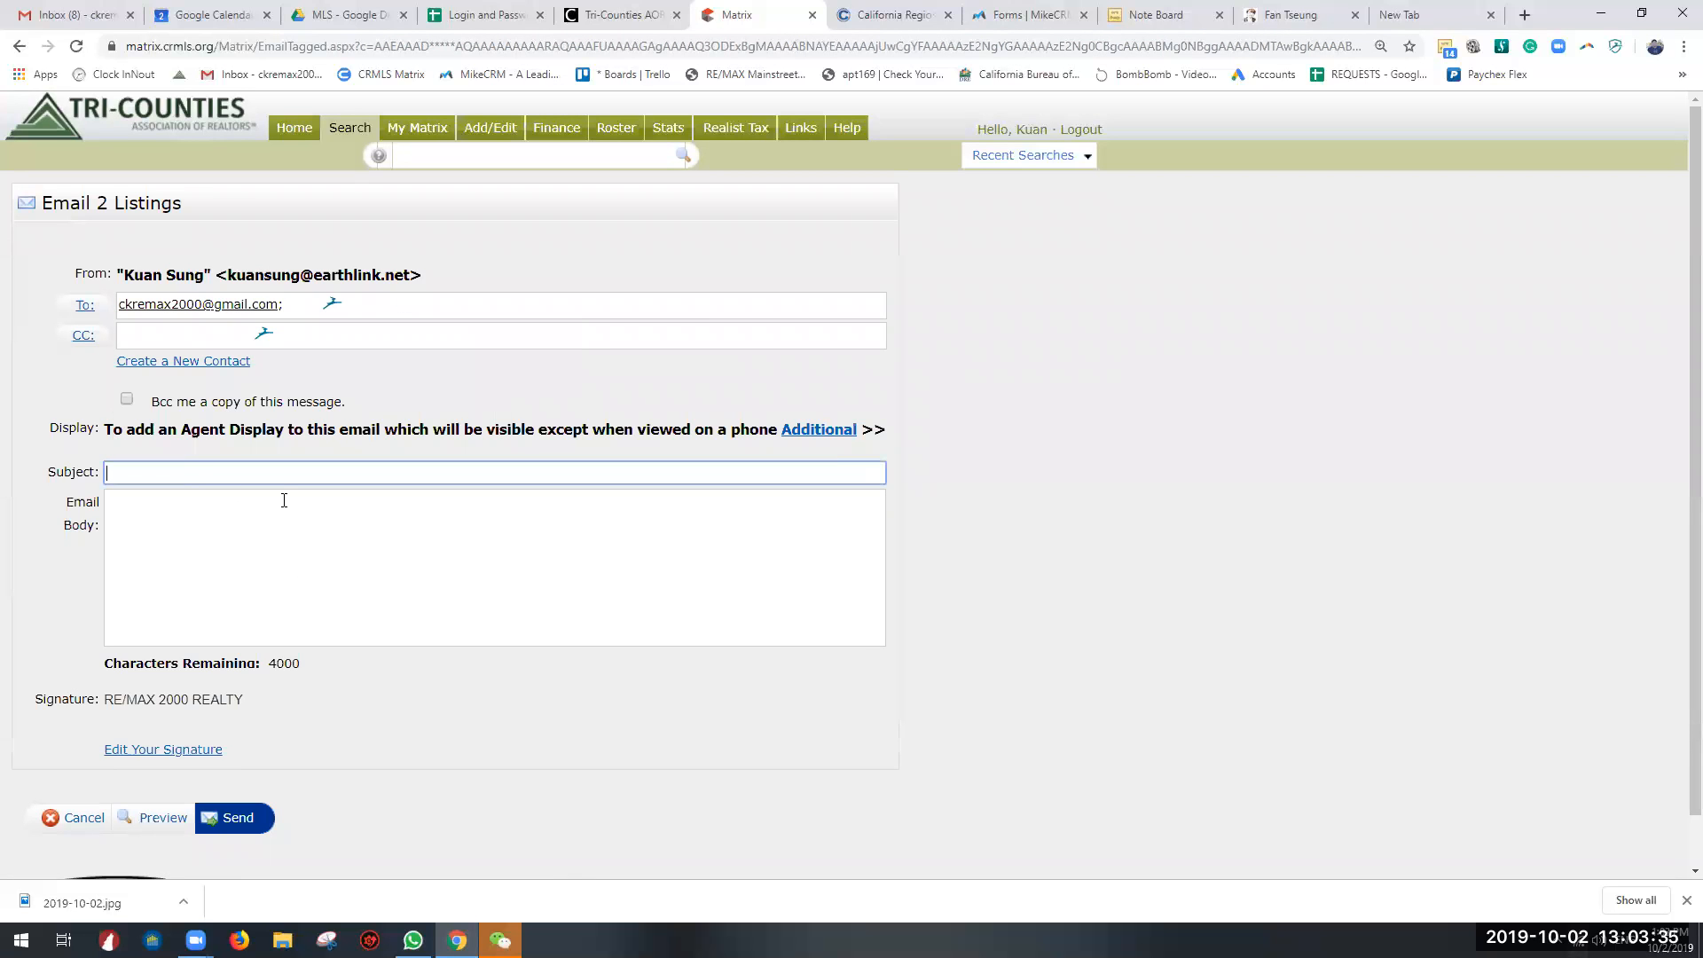
pyautogui.write('Listing Suitab')
pyautogui.press('BackSpace')
pyautogui.write('able for yu')
pyautogui.press('BackSpace')
pyautogui.write('ou in Chino Hills')
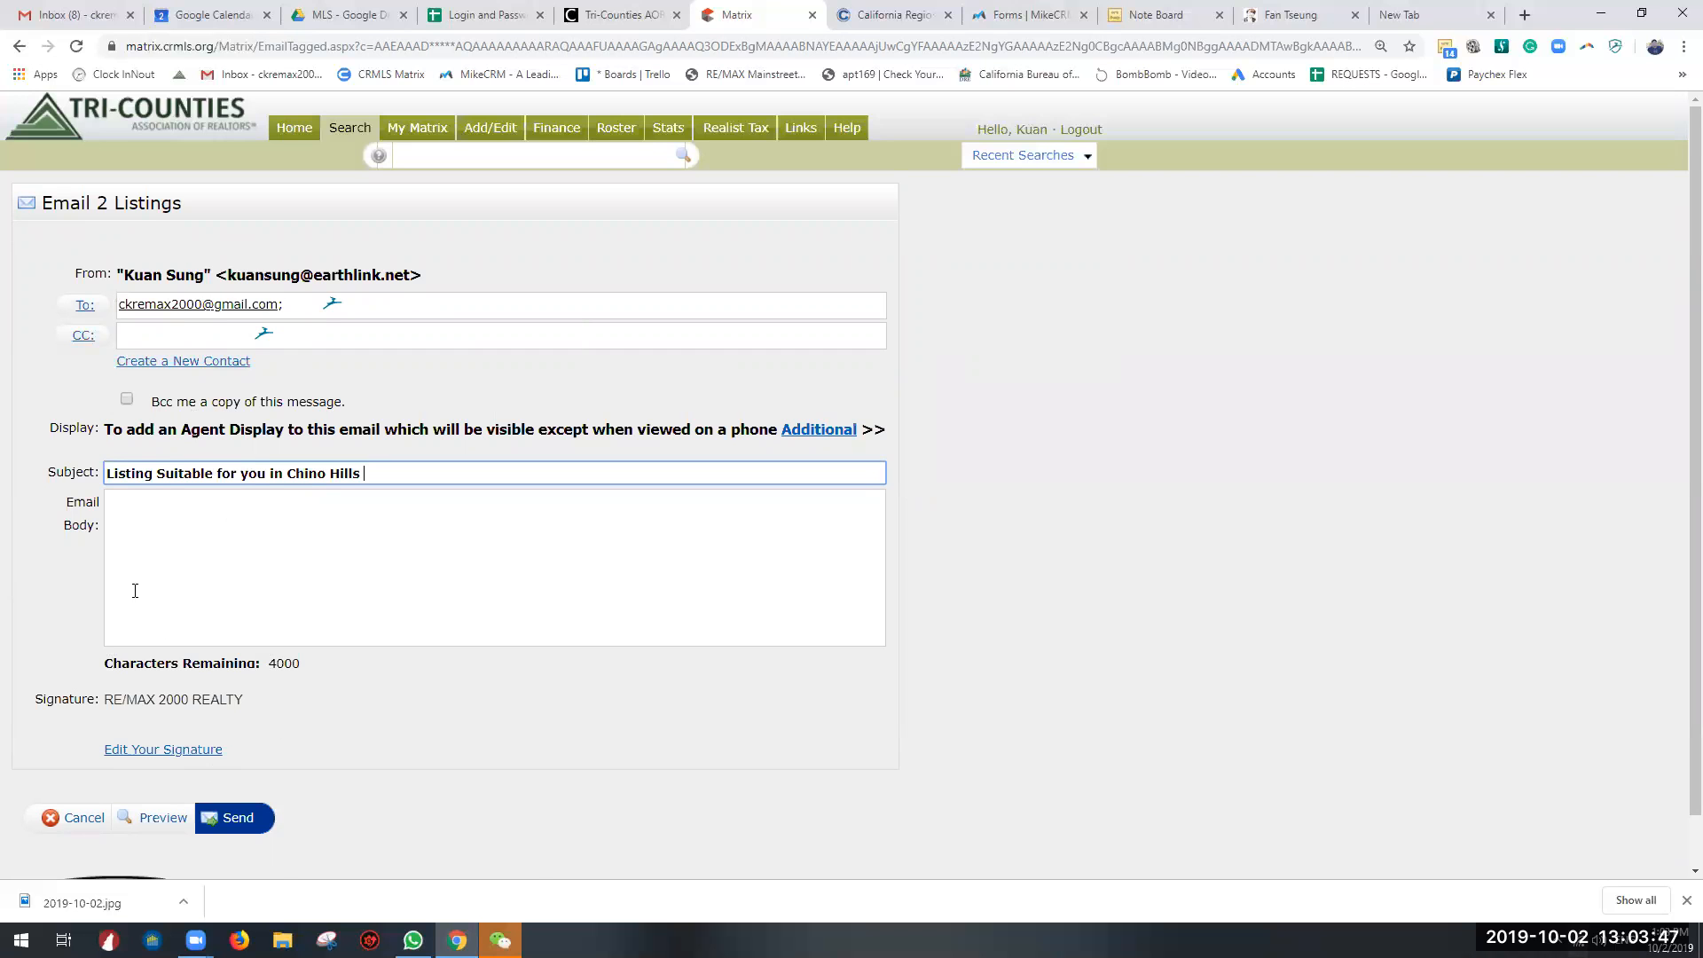
pyautogui.scroll(-1, 146, 612)
pyautogui.scroll(1, 247, 700)
pyautogui.moveTo(342, 117)
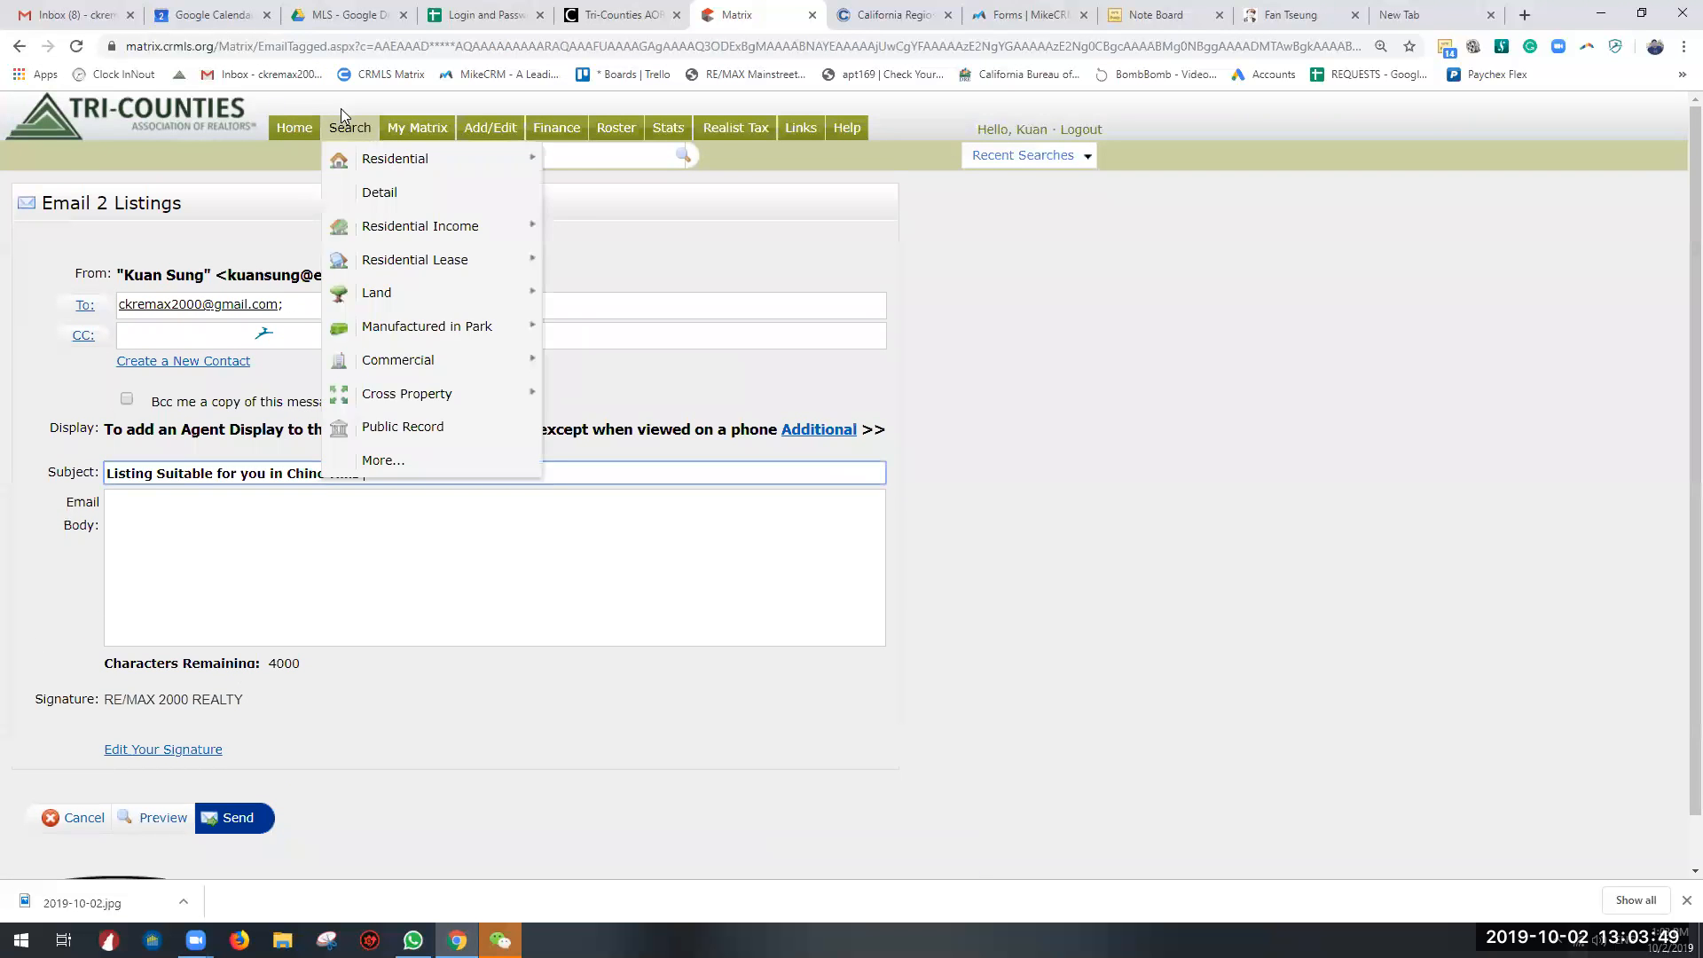
# Step: Return to the search results, display the two listings as Customer Thumbnail, then as Customer Full, and look through the full view
pyautogui.click(20, 46)
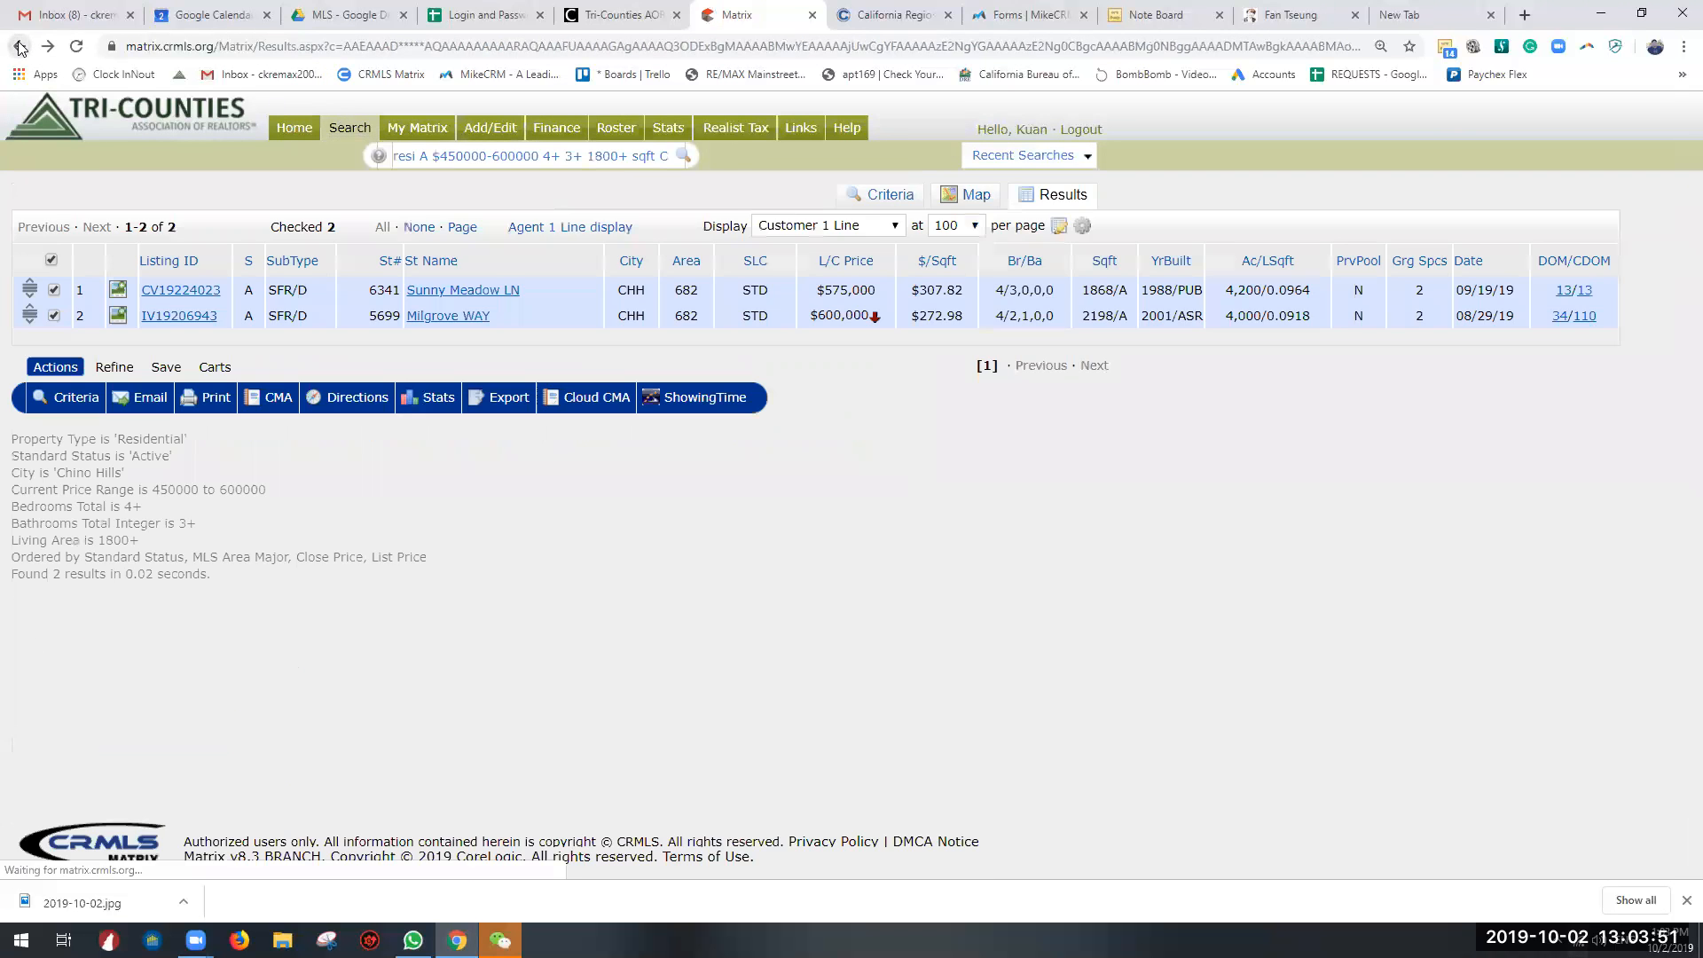
pyautogui.click(813, 229)
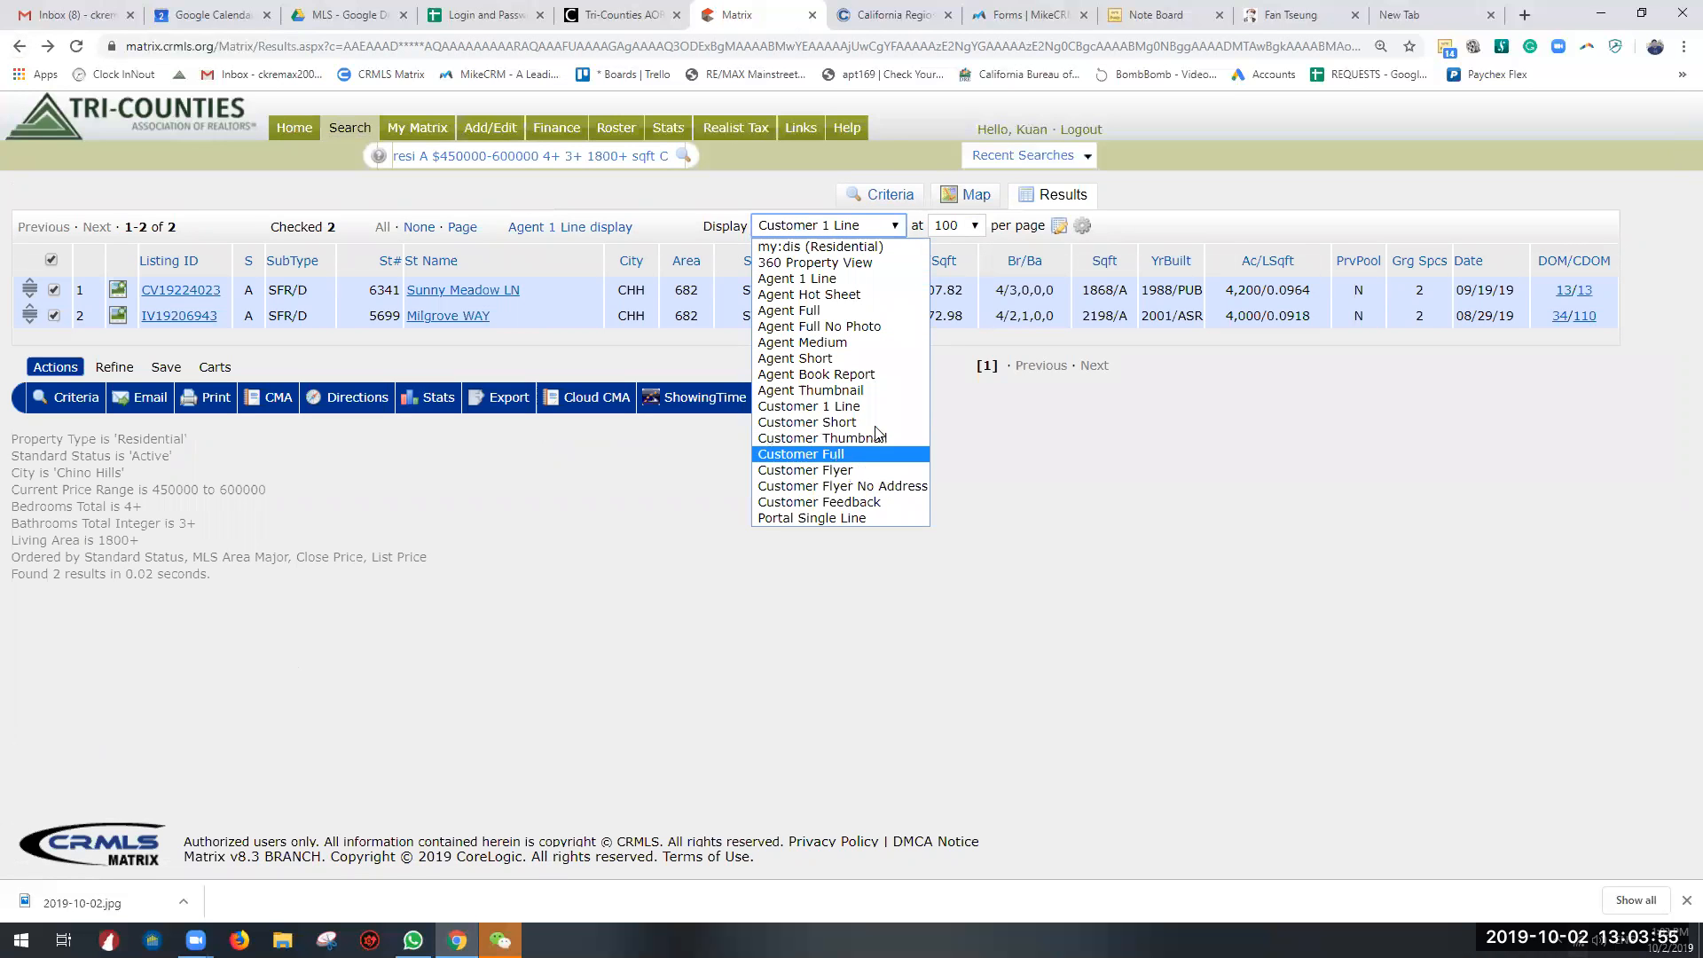
pyautogui.click(870, 443)
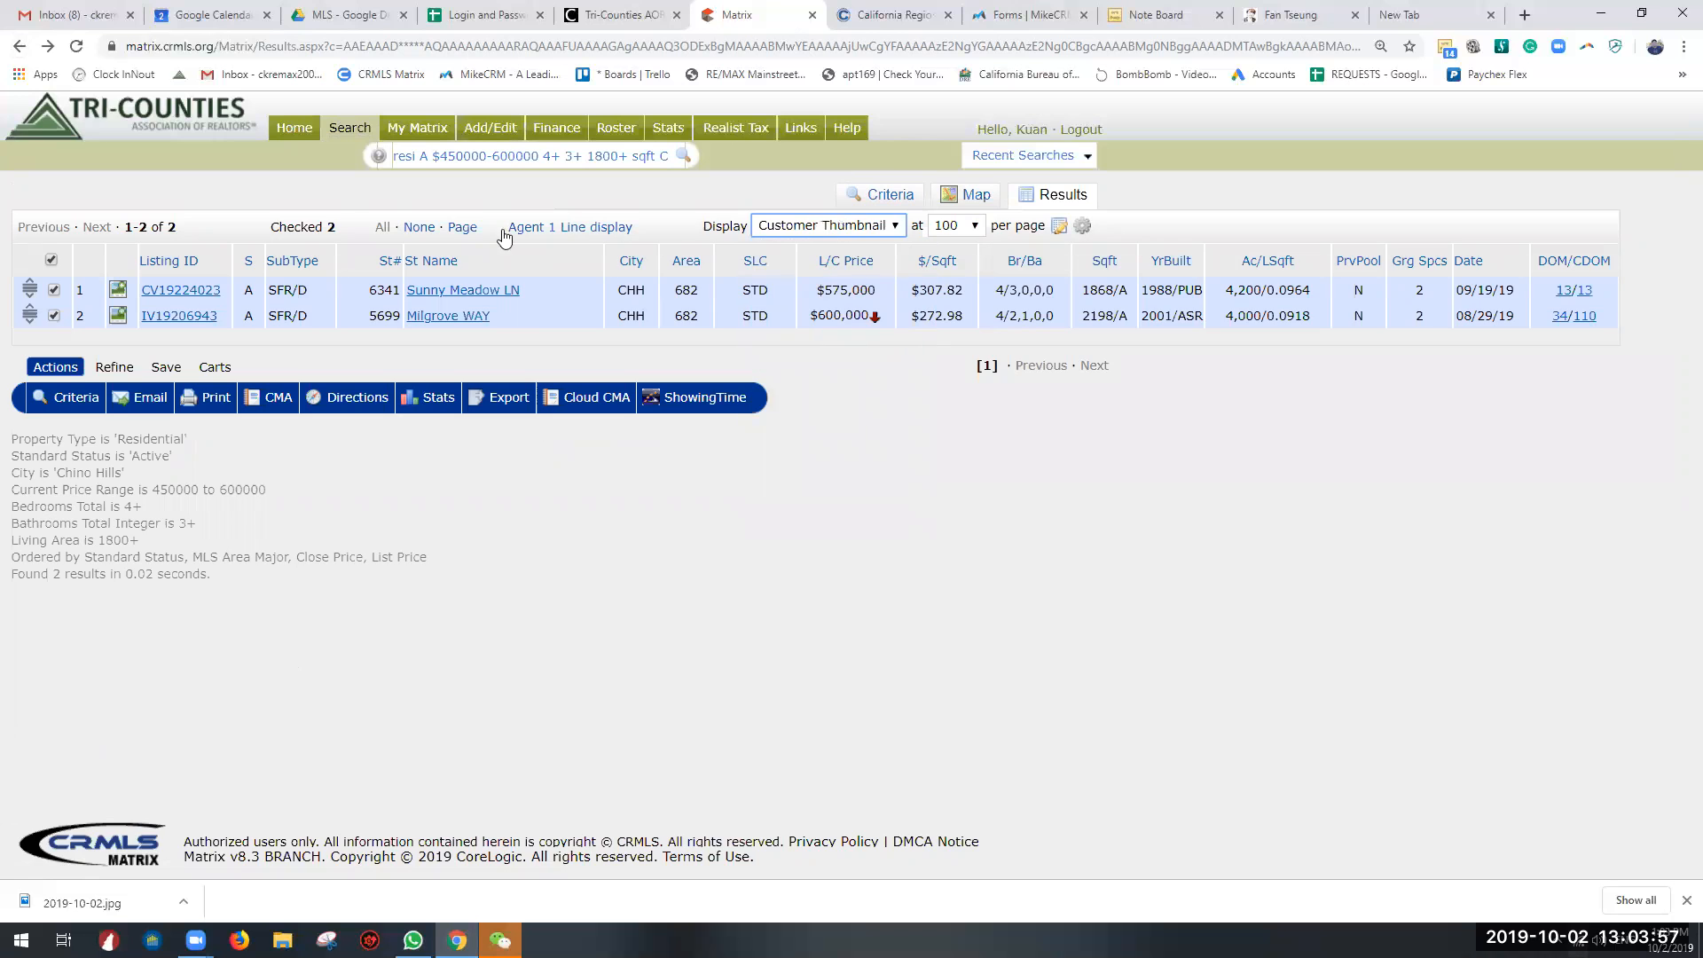
pyautogui.click(851, 225)
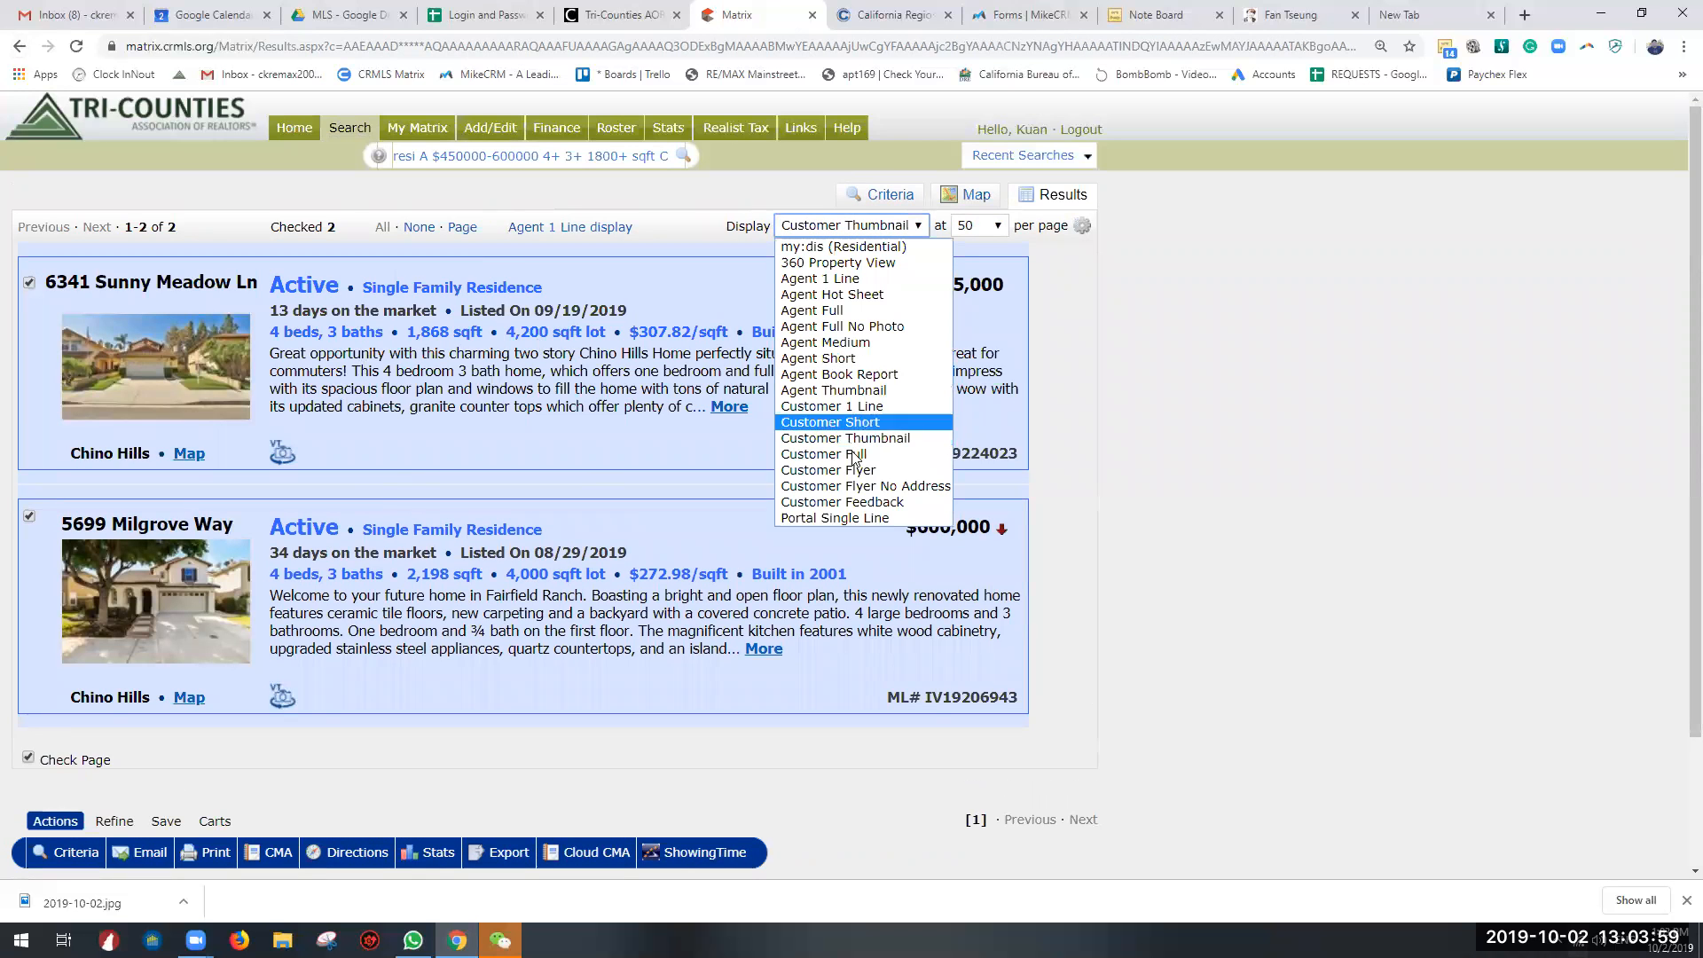
pyautogui.click(872, 469)
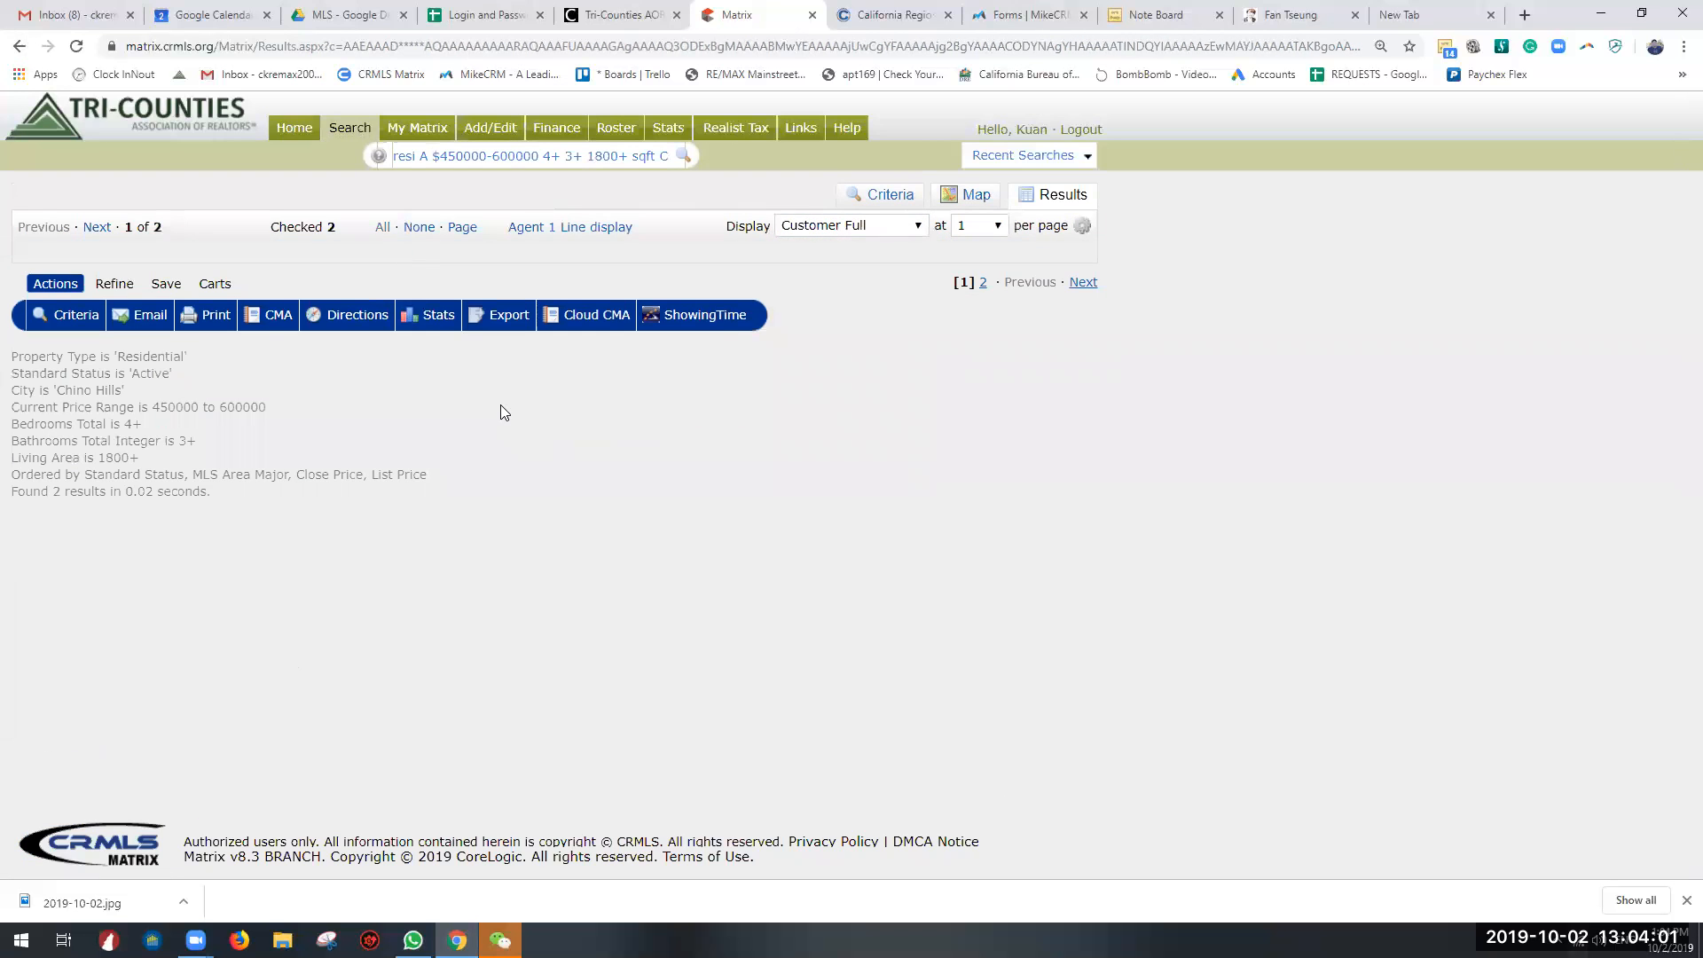
pyautogui.scroll(-6, 697, 383)
pyautogui.scroll(-5, 697, 384)
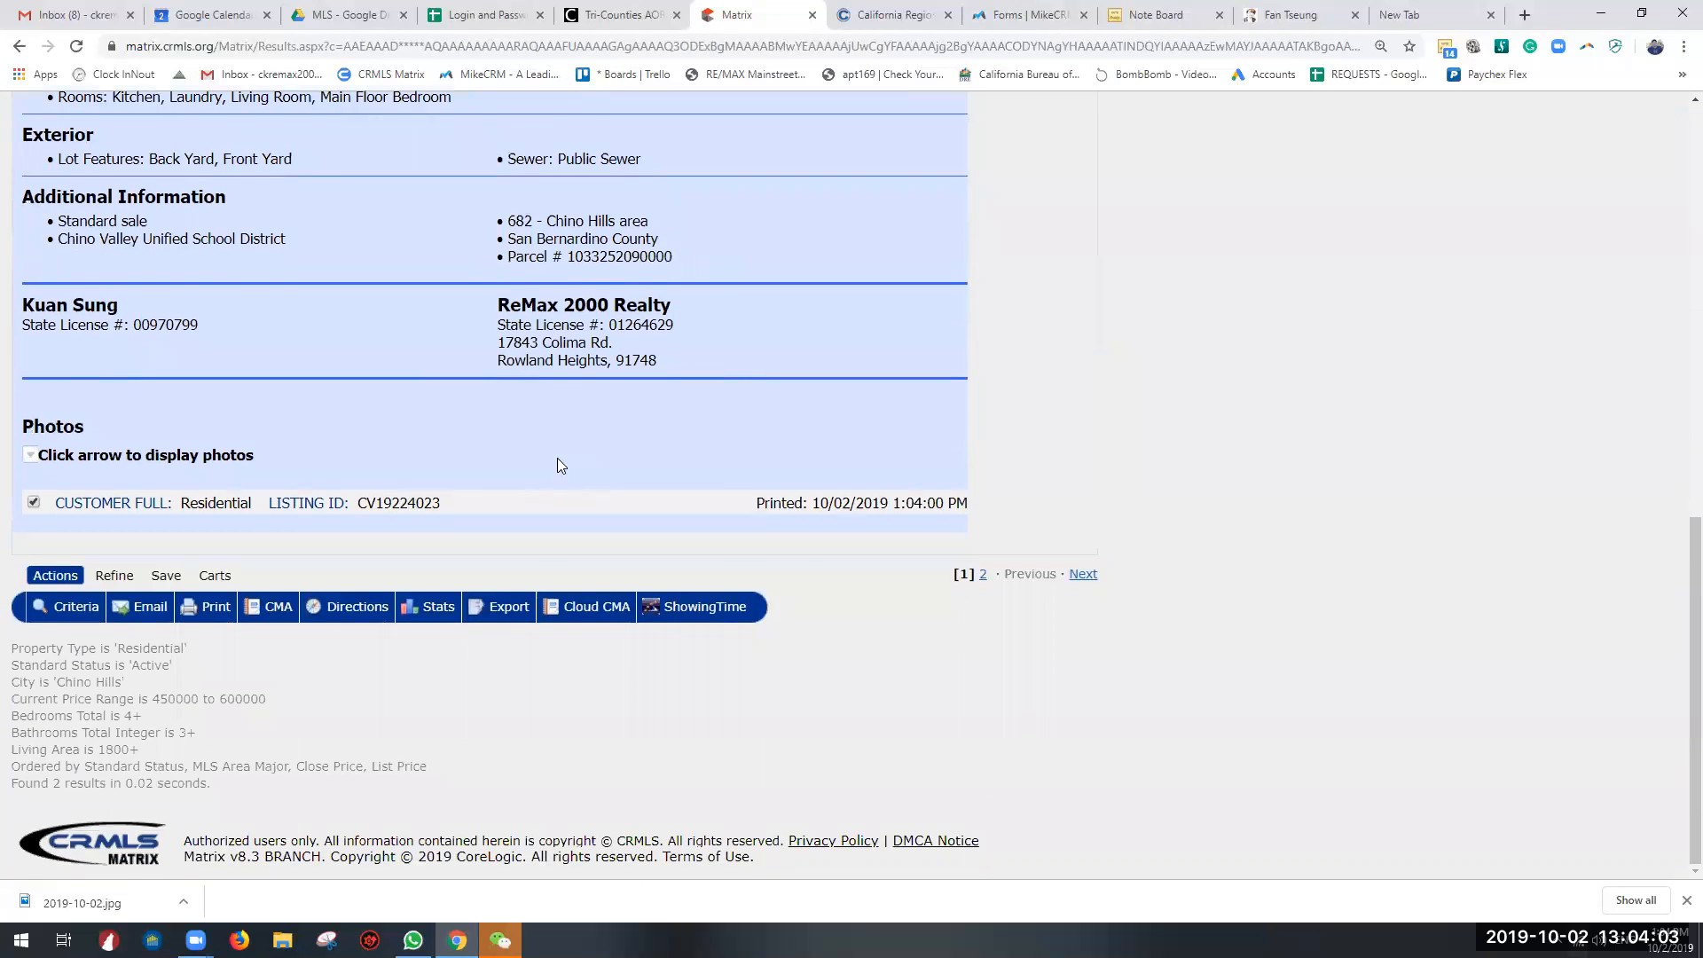
pyautogui.scroll(15, 555, 464)
# Step: Switch the listings' display to Customer Flyer and then to Customer Flyer No Address, and examine the flyer's contents
pyautogui.click(881, 225)
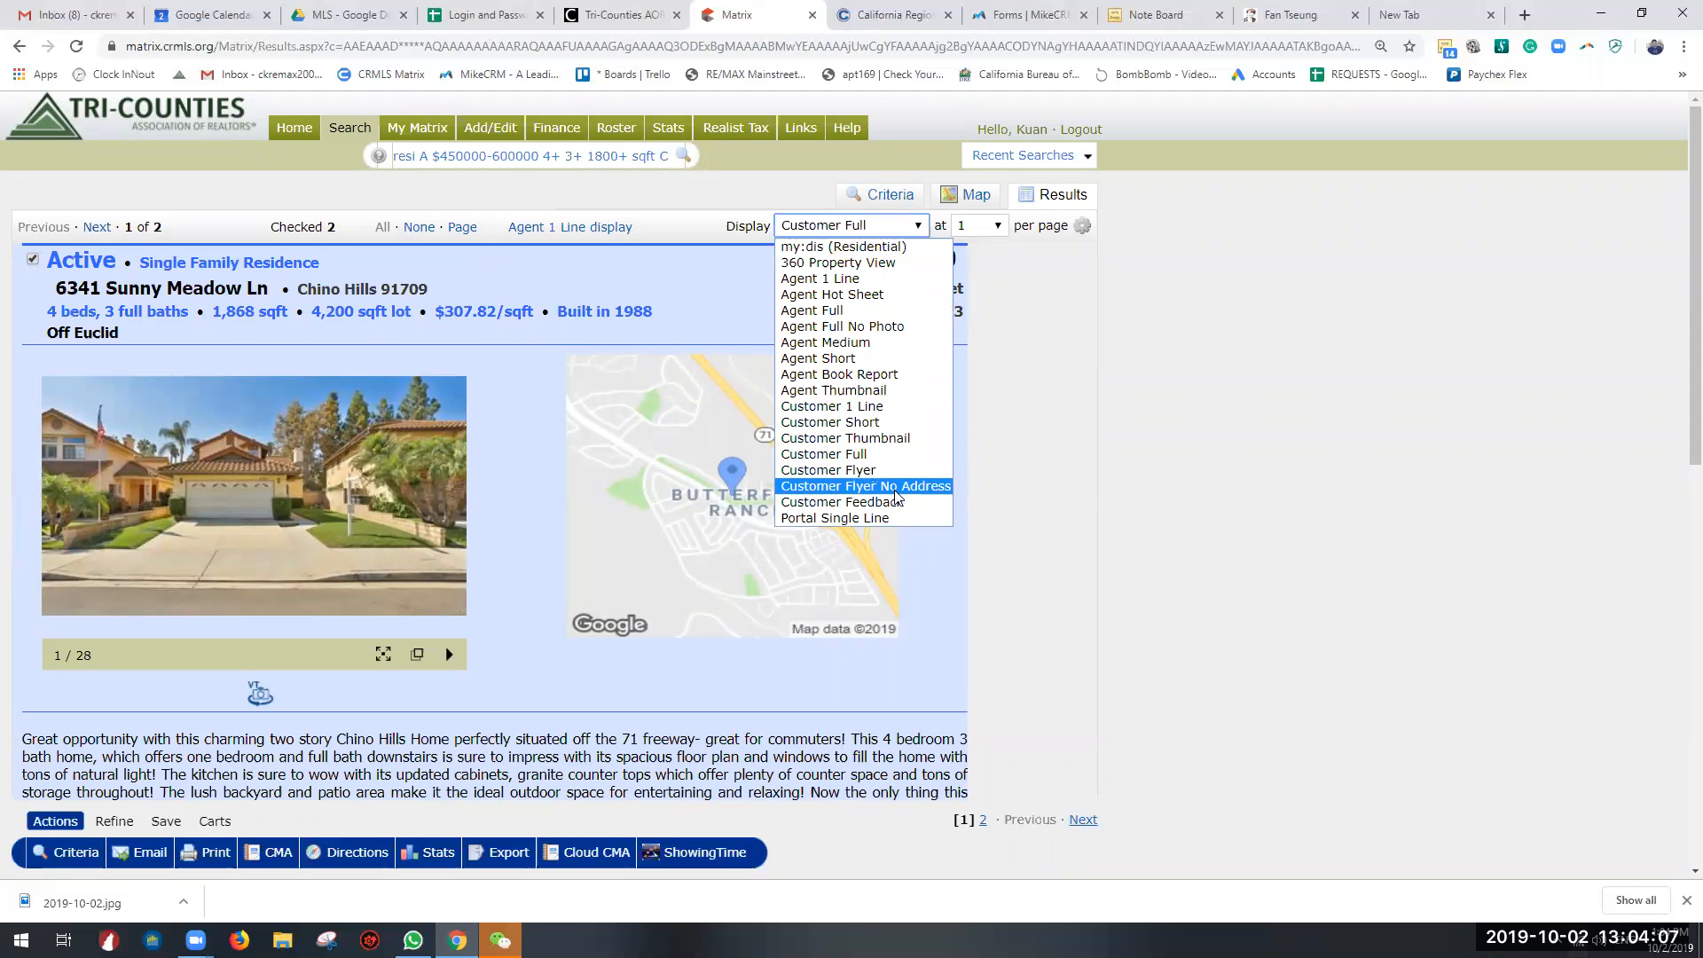
pyautogui.click(897, 471)
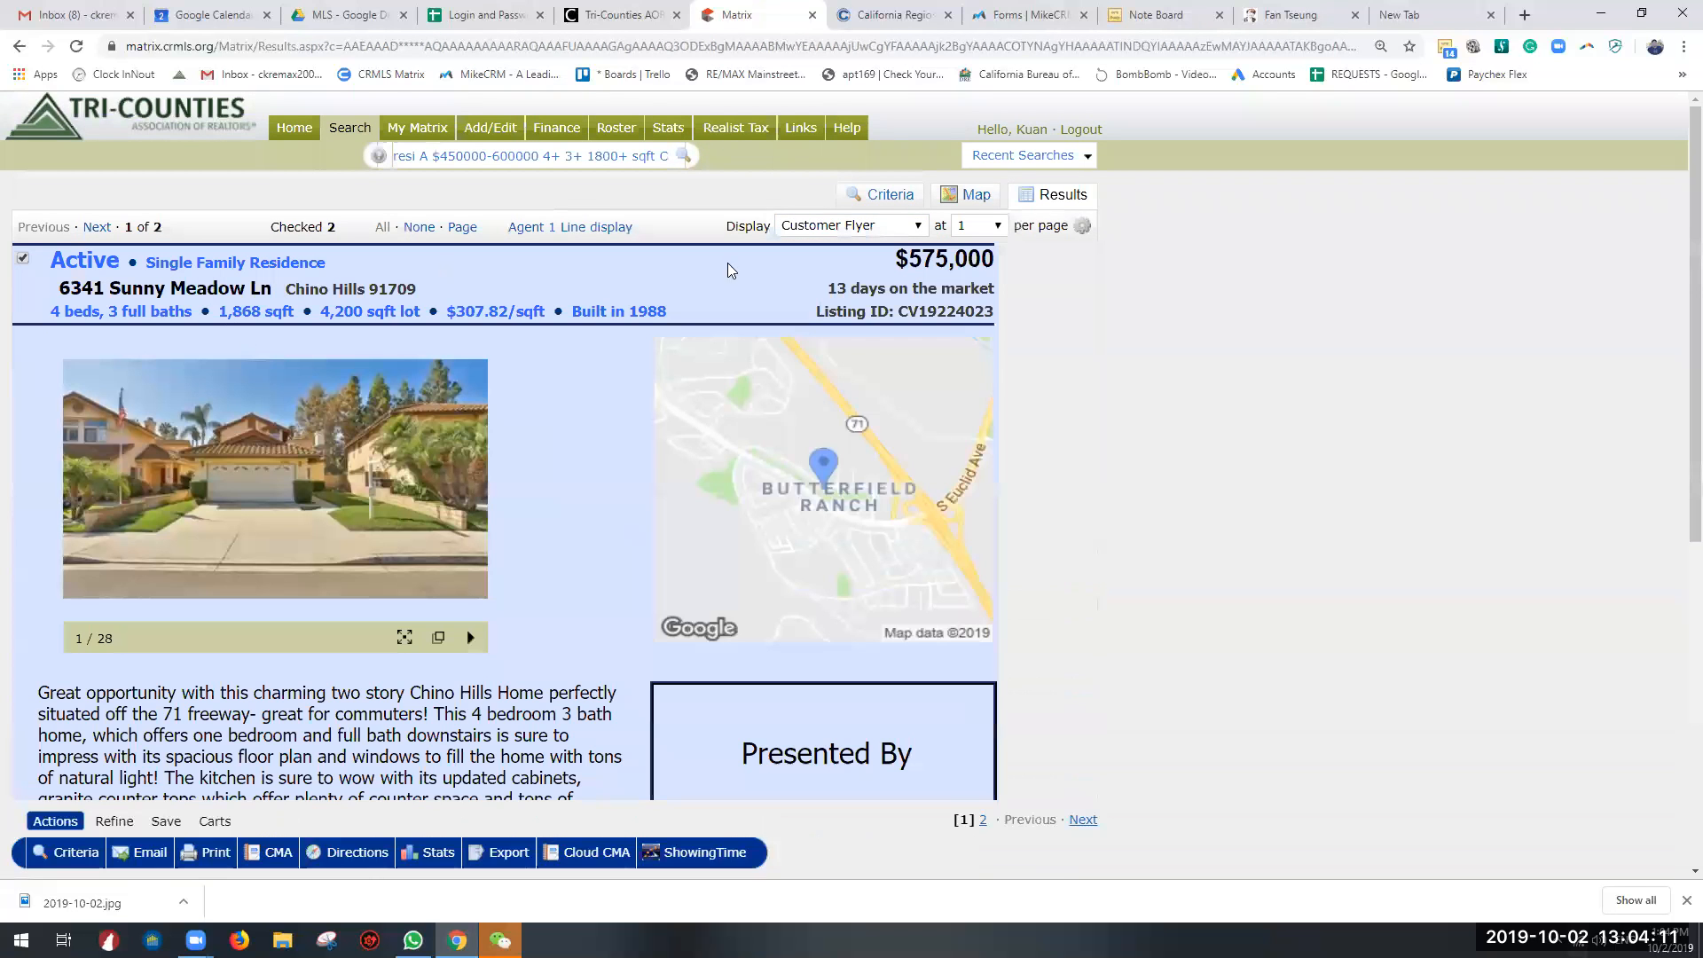
pyautogui.click(887, 227)
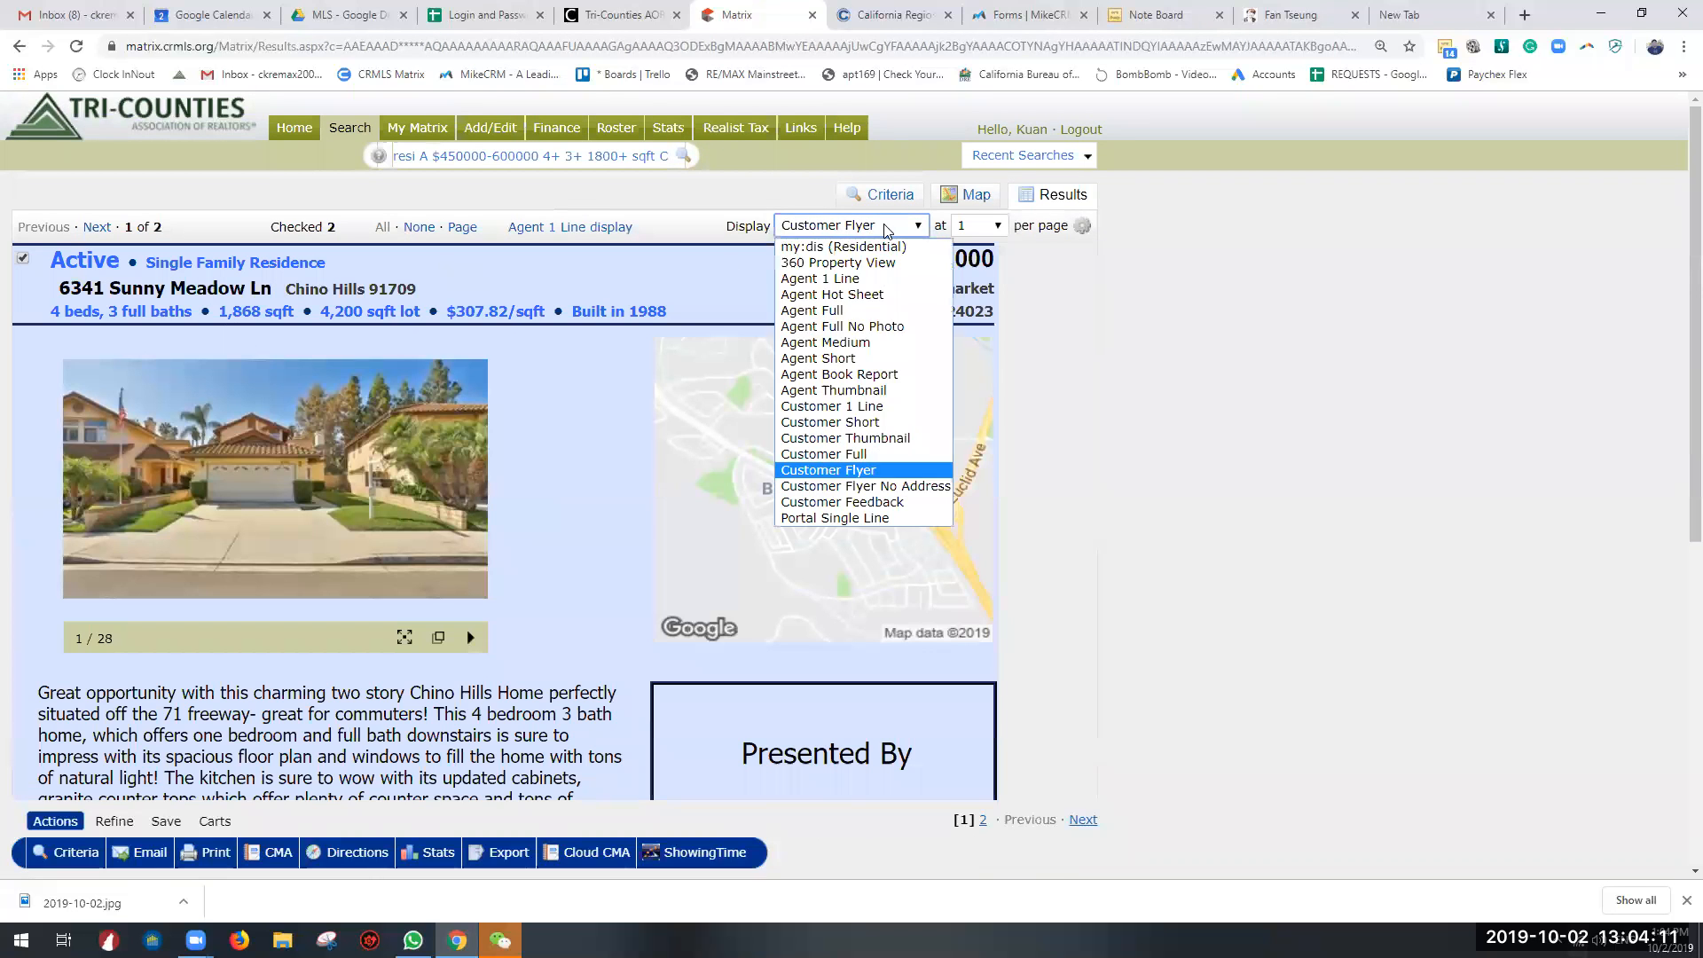
pyautogui.click(851, 486)
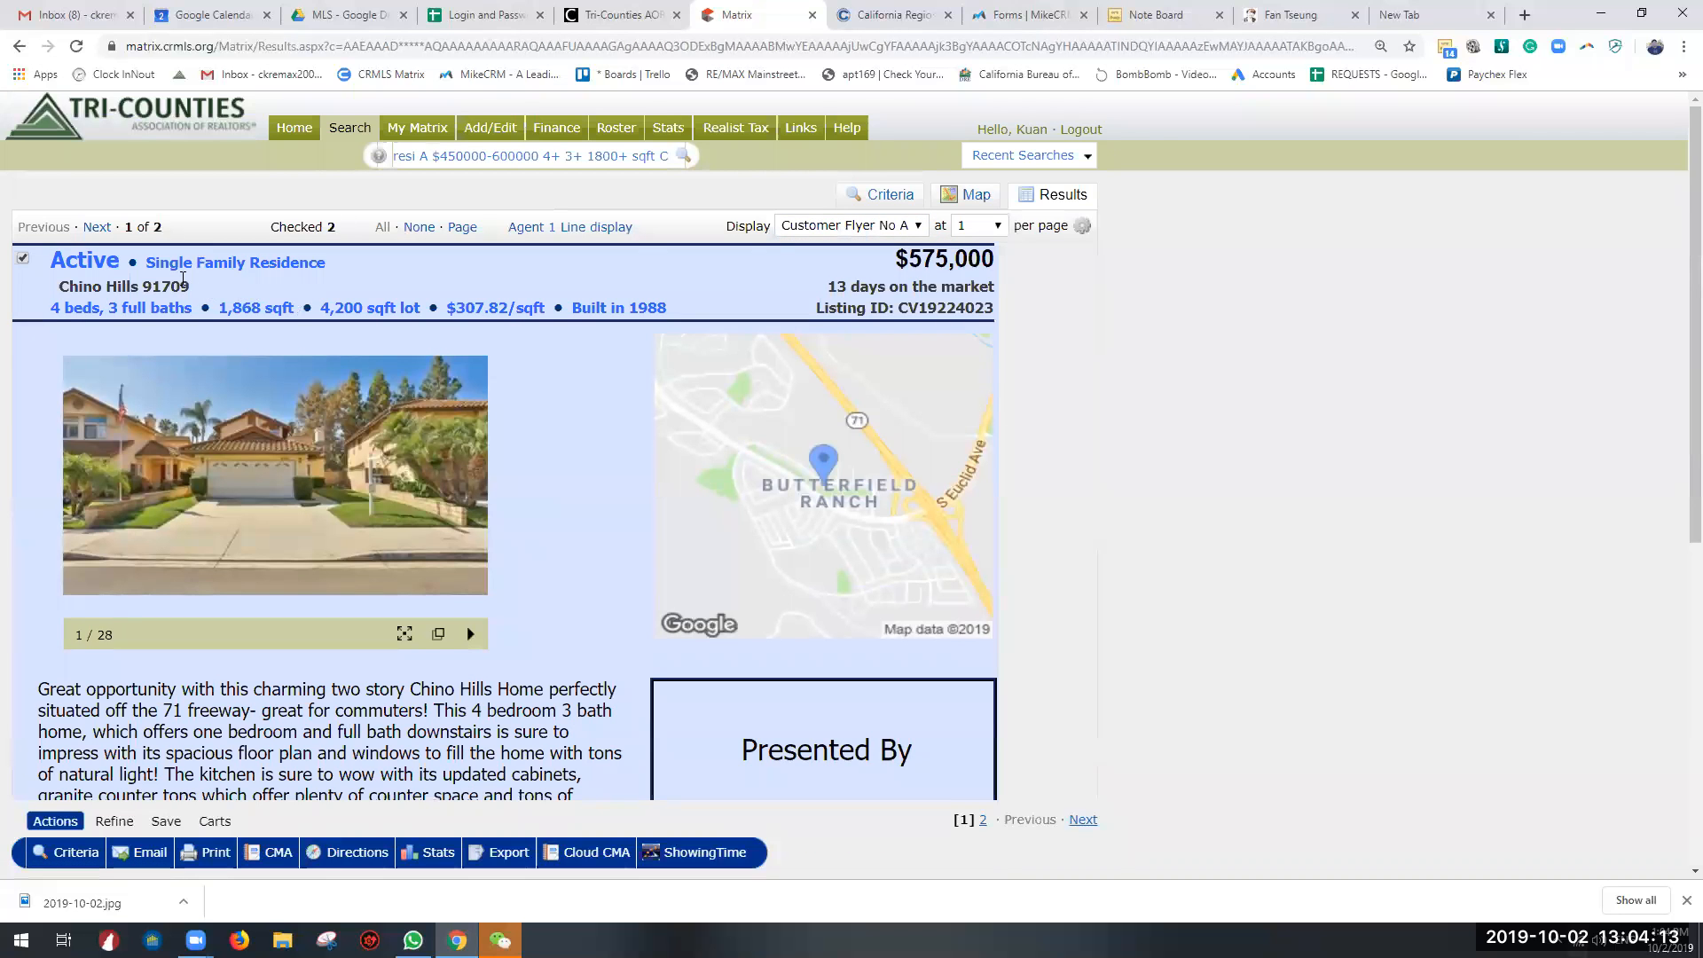
pyautogui.scroll(-7, 666, 482)
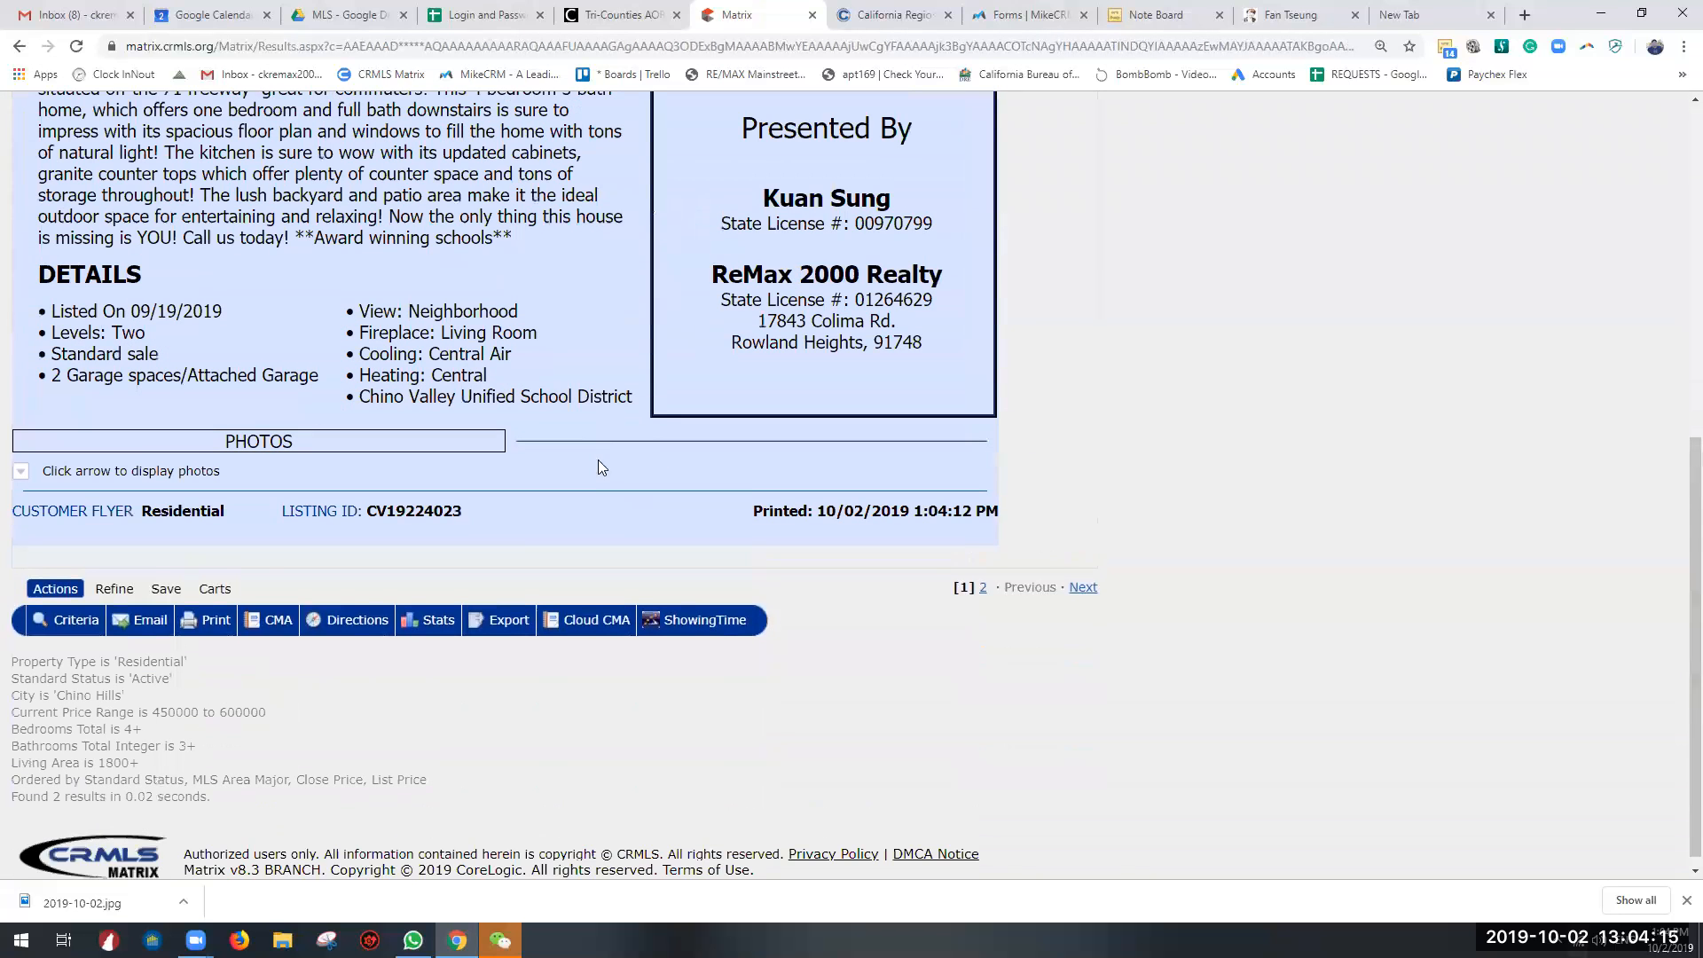
# Step: Print the two listings to PDF in the Customer Flyer format with photo roll-outs included
pyautogui.click(223, 612)
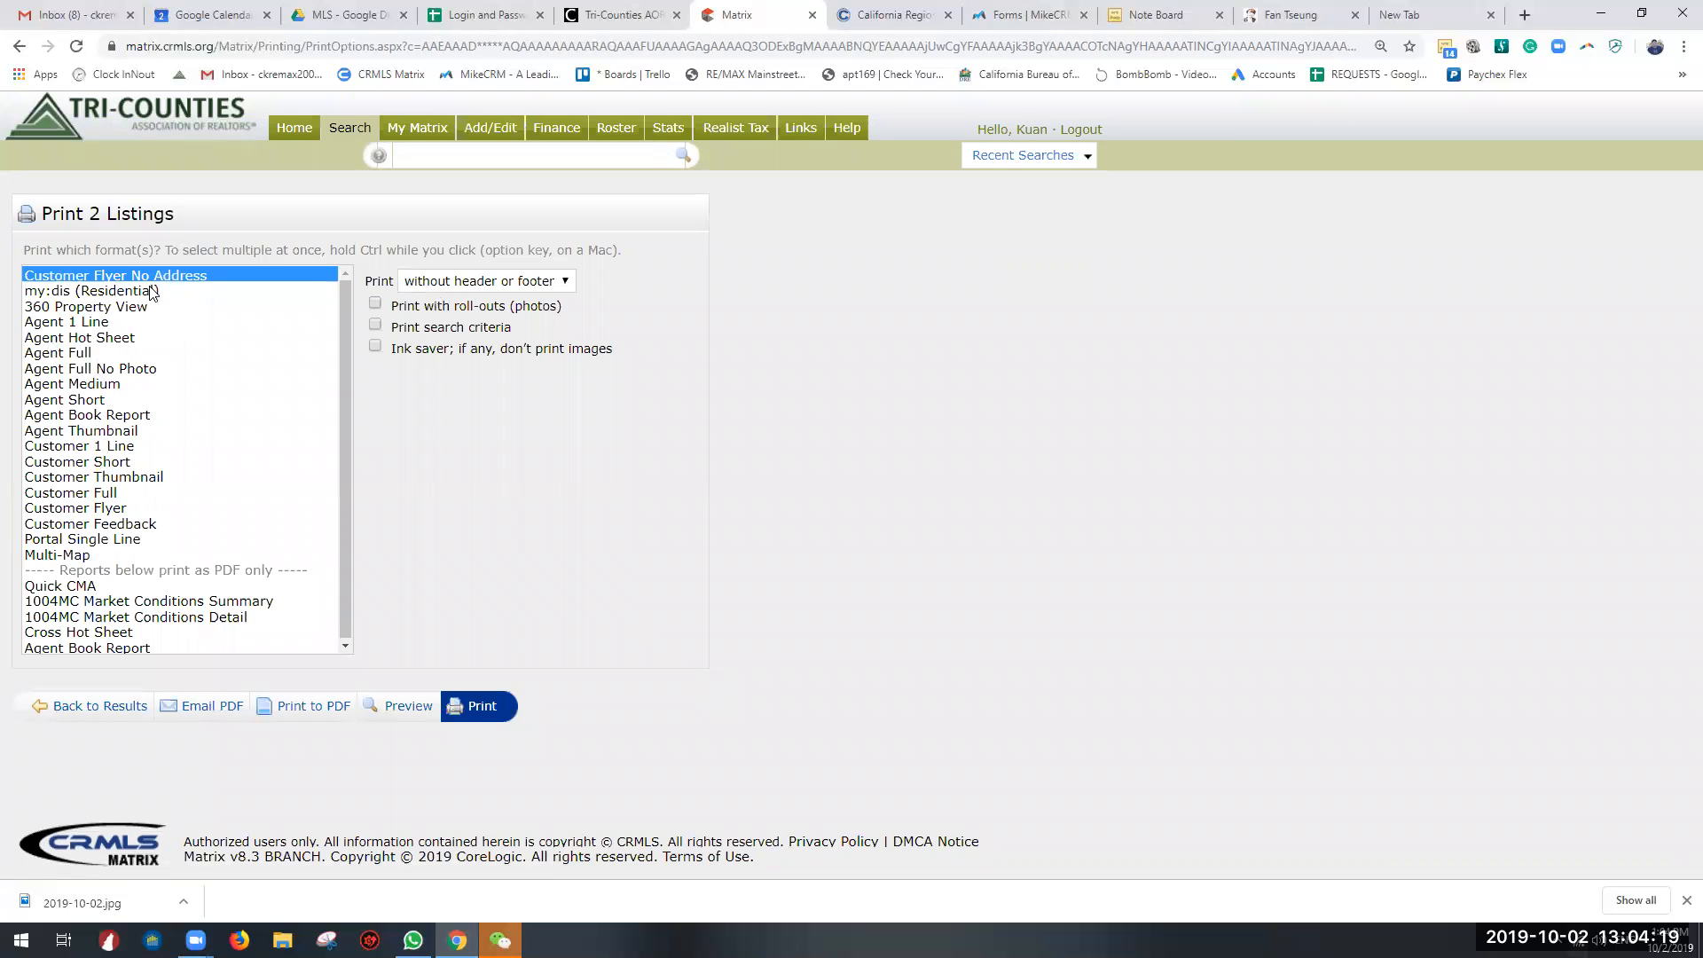
pyautogui.click(80, 509)
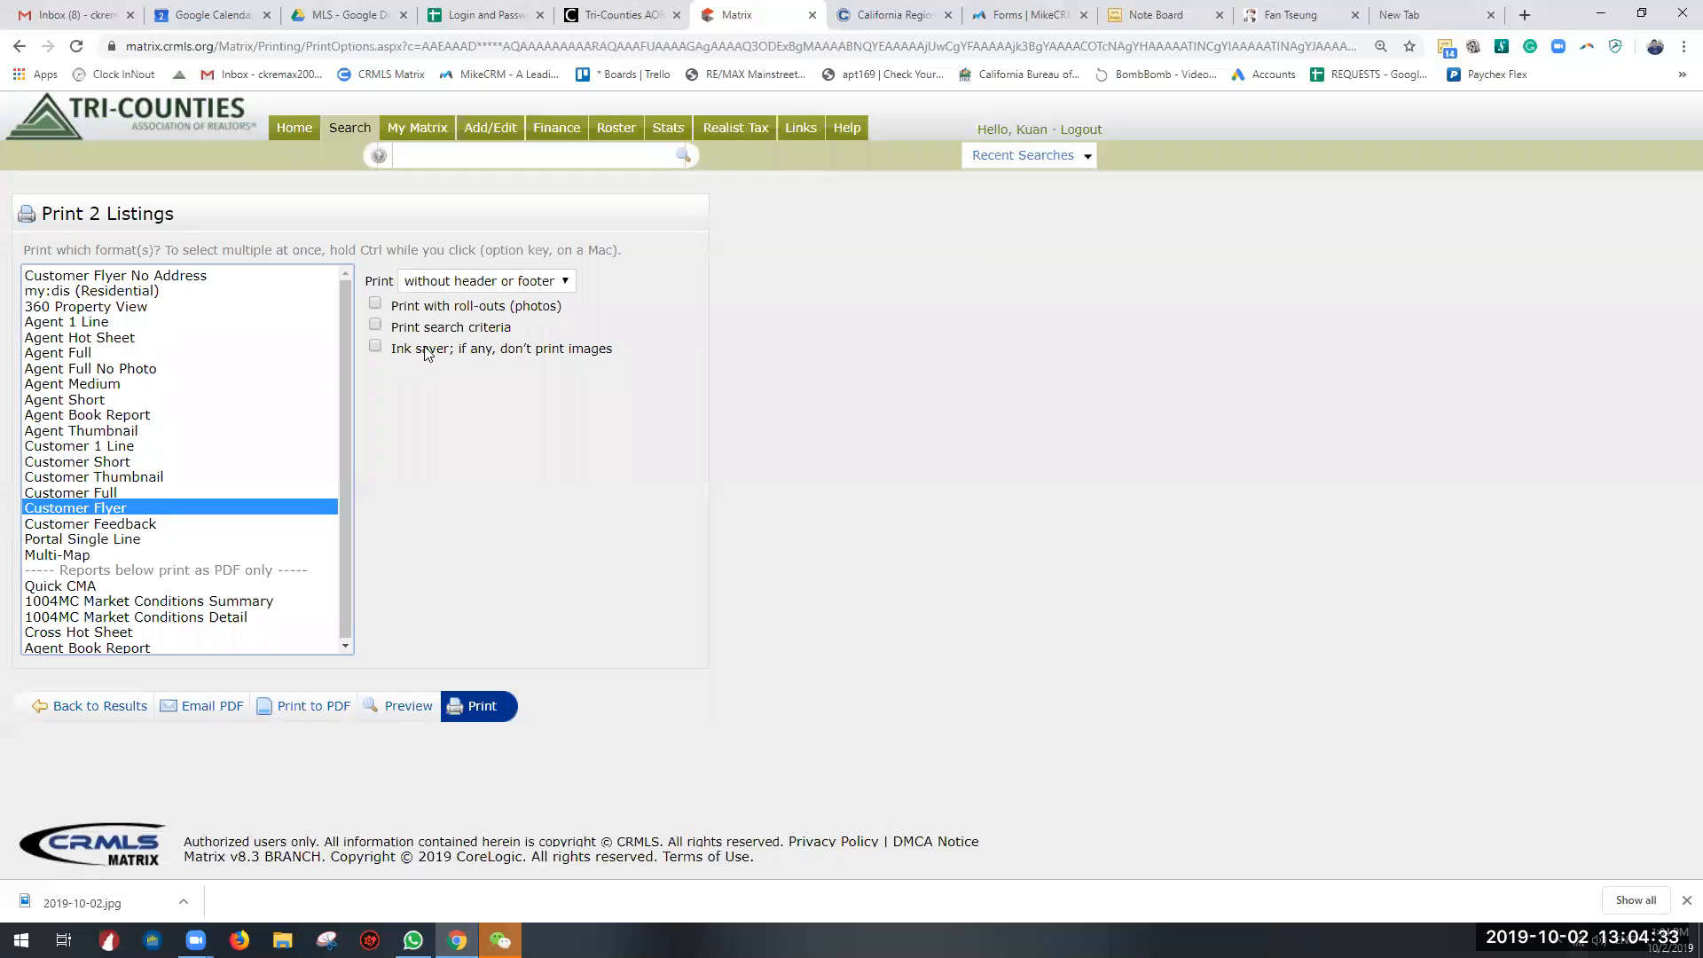
pyautogui.click(376, 303)
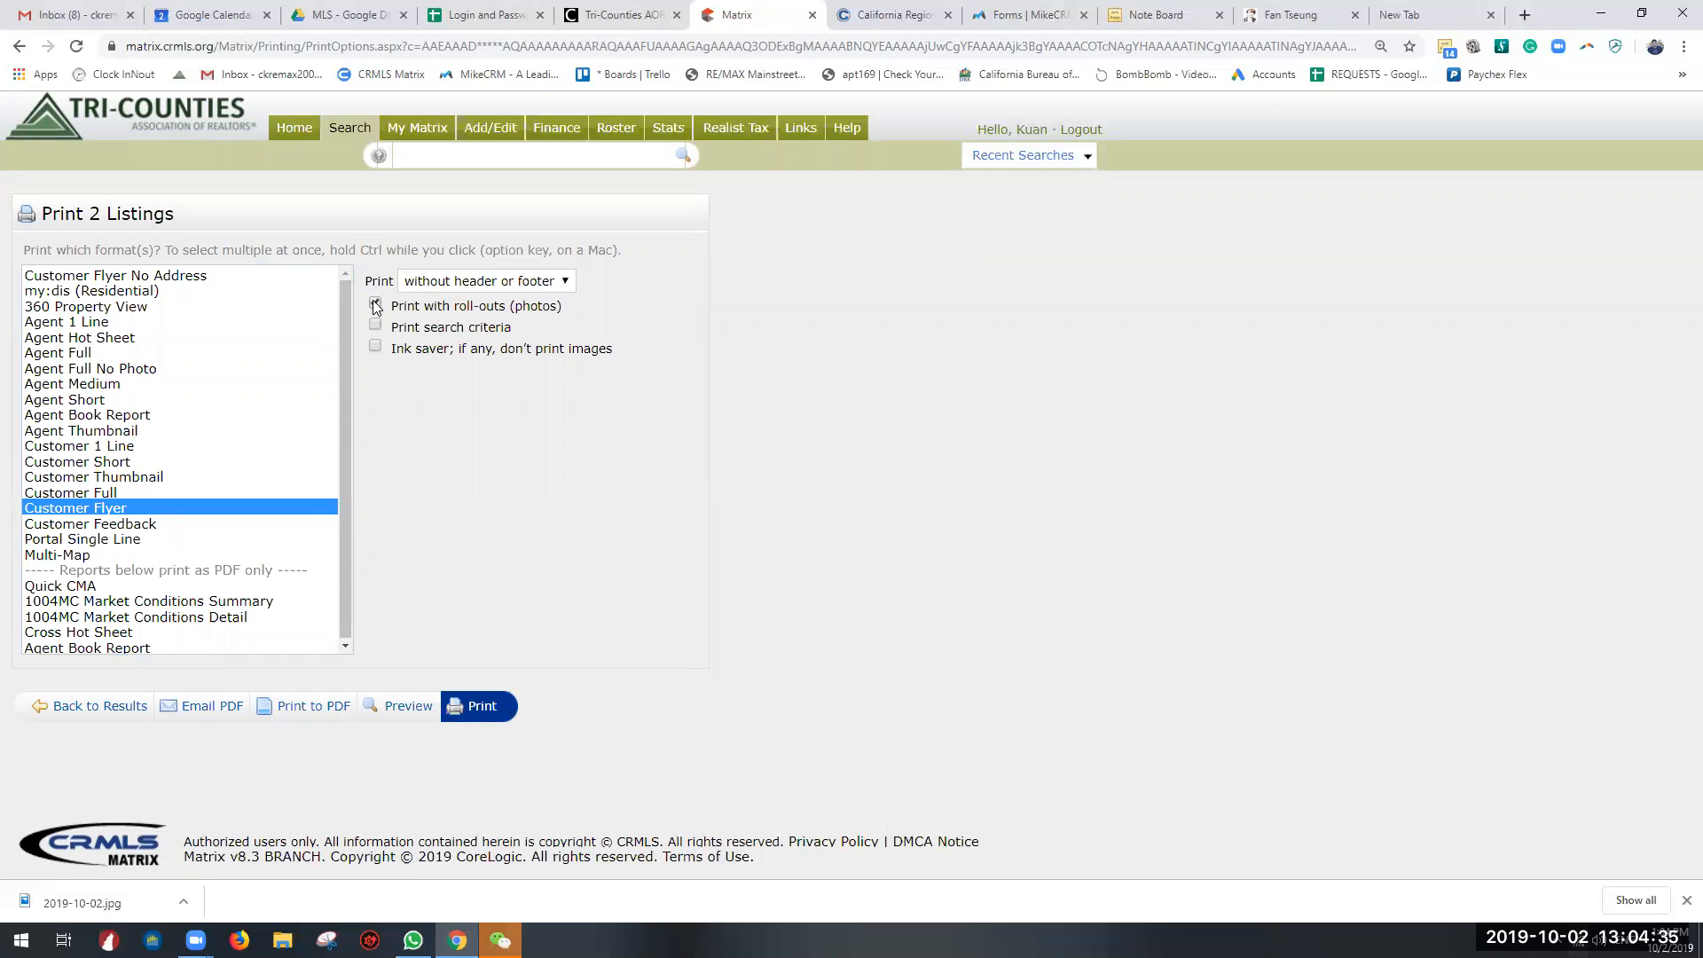
pyautogui.click(376, 304)
pyautogui.click(294, 715)
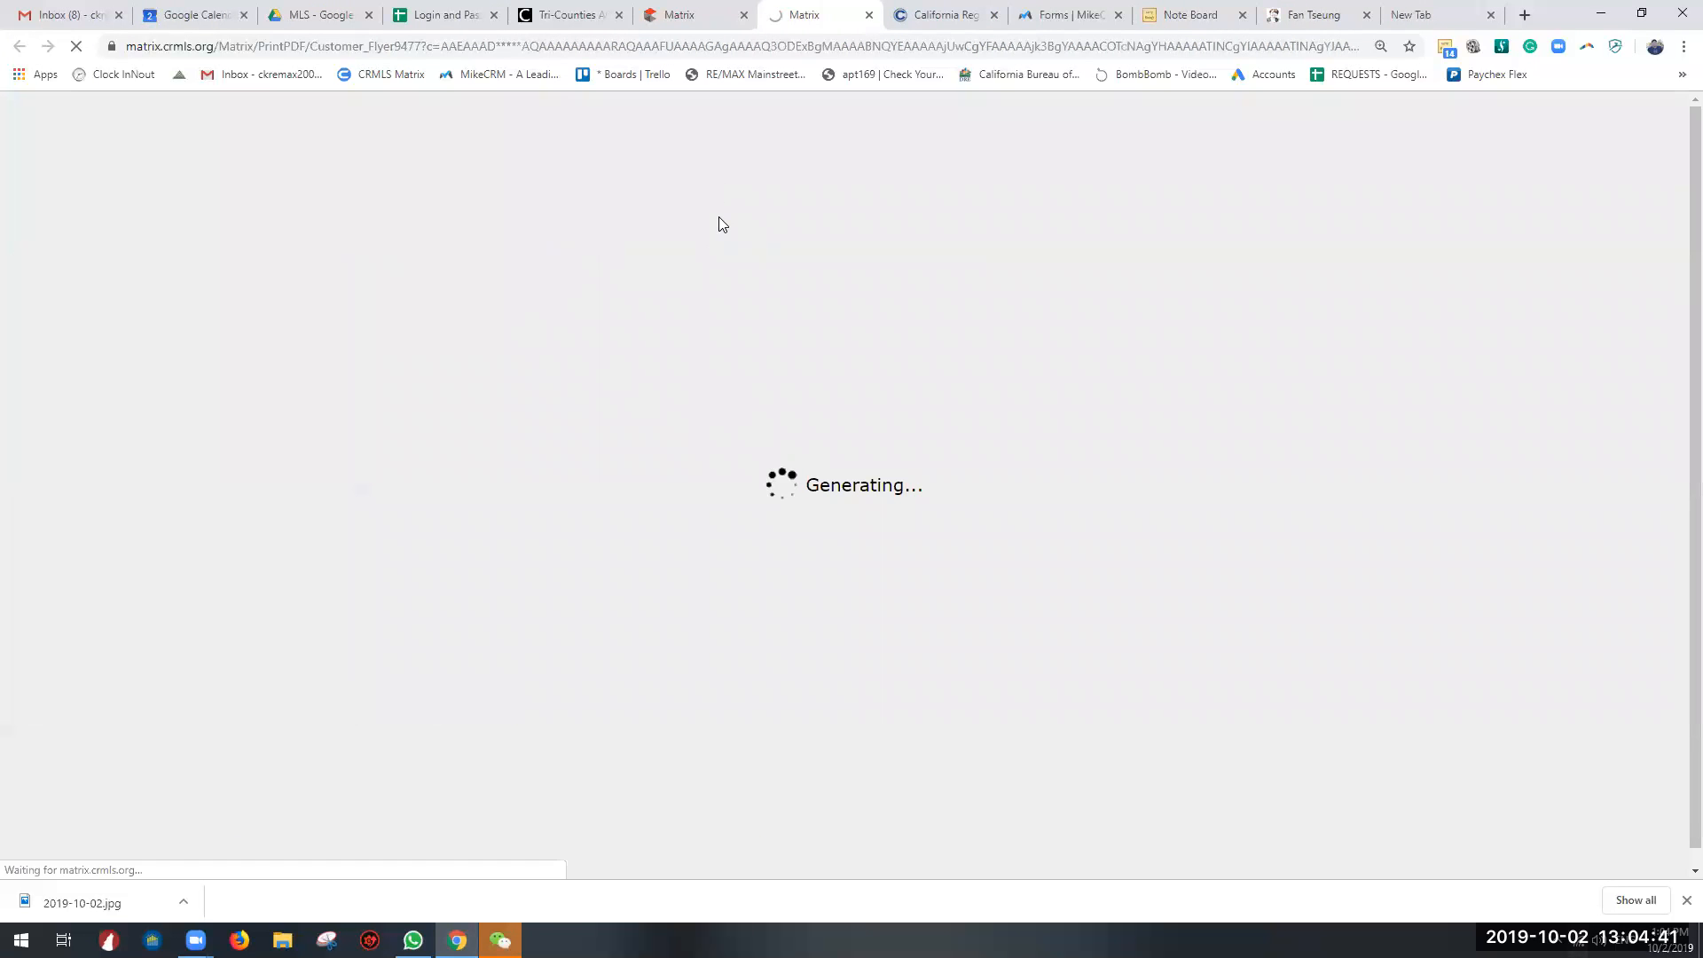
# Step: Go back to the flyer results, reopen the print options for the two listings and include photo roll-outs
pyautogui.click(707, 7)
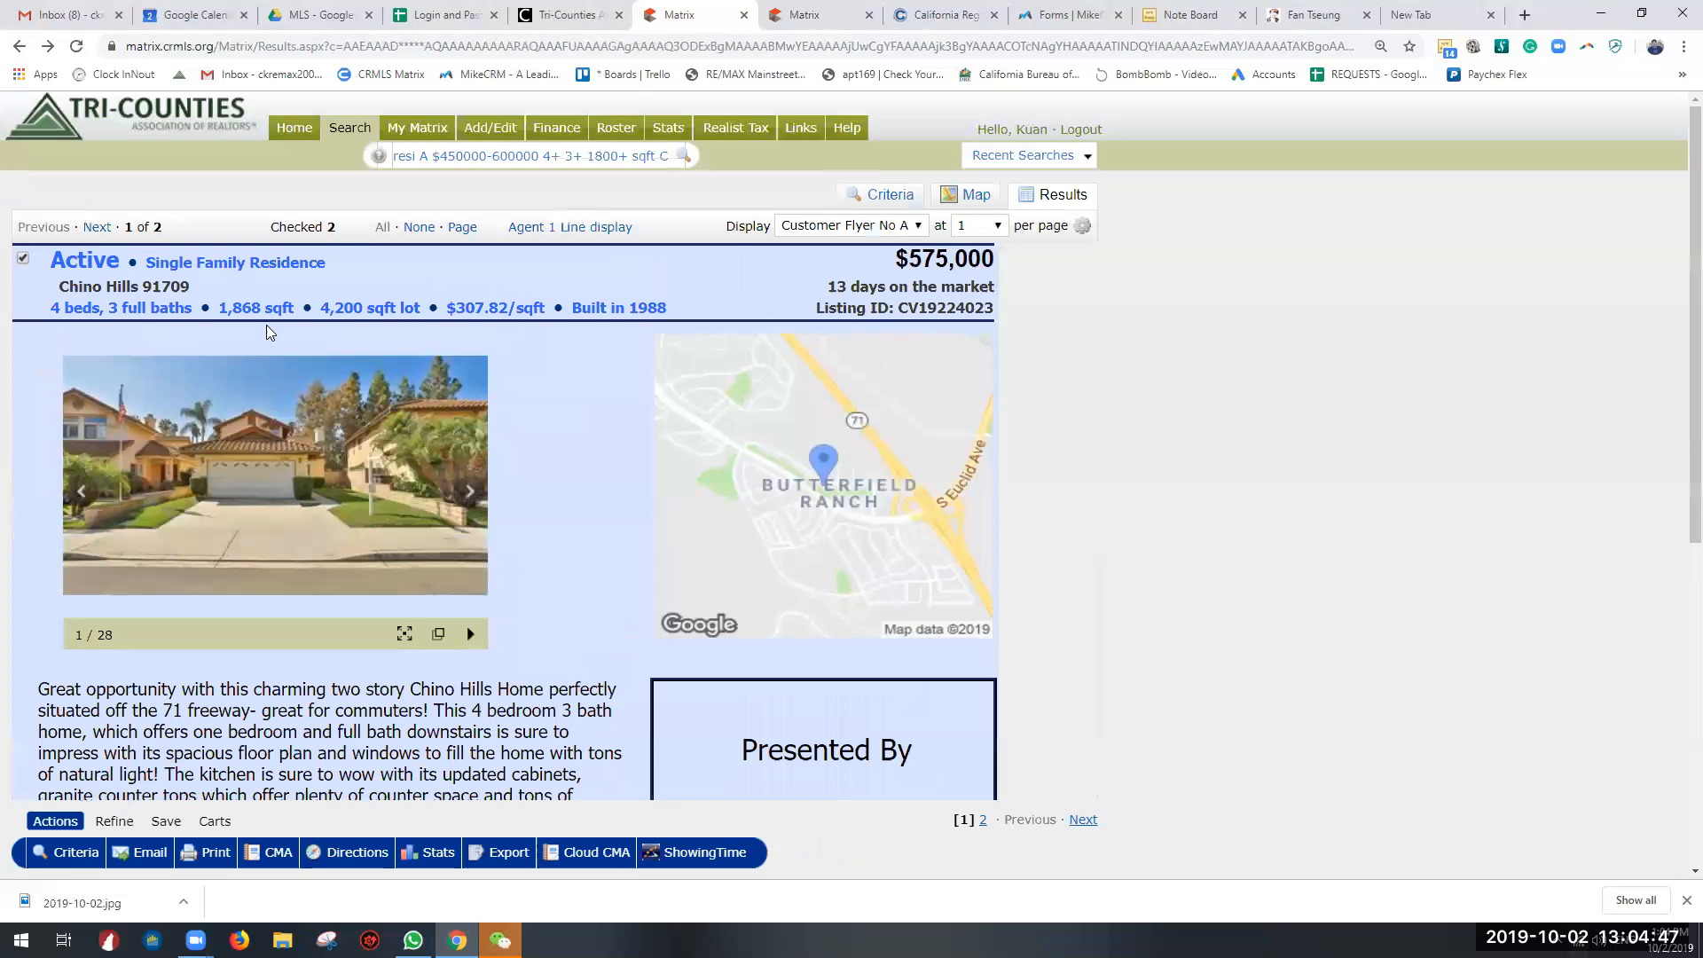
pyautogui.scroll(-5, 384, 426)
pyautogui.scroll(3, 94, 424)
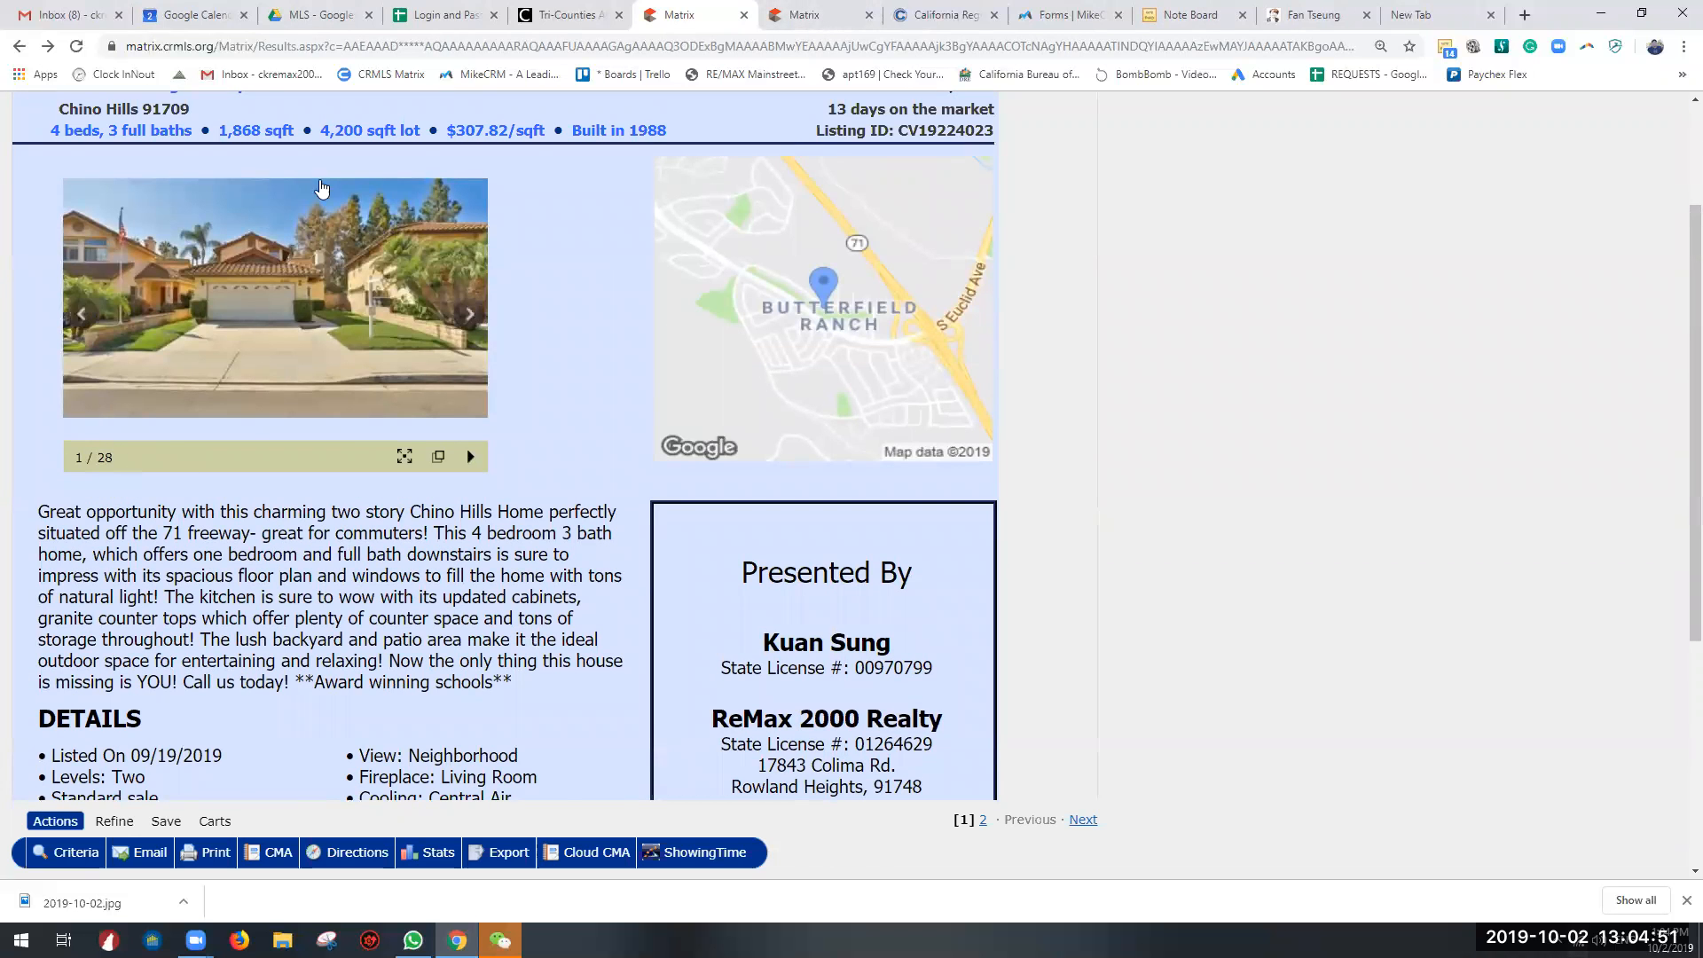
pyautogui.scroll(2, 322, 188)
pyautogui.scroll(-7, 652, 687)
pyautogui.click(214, 607)
pyautogui.click(374, 304)
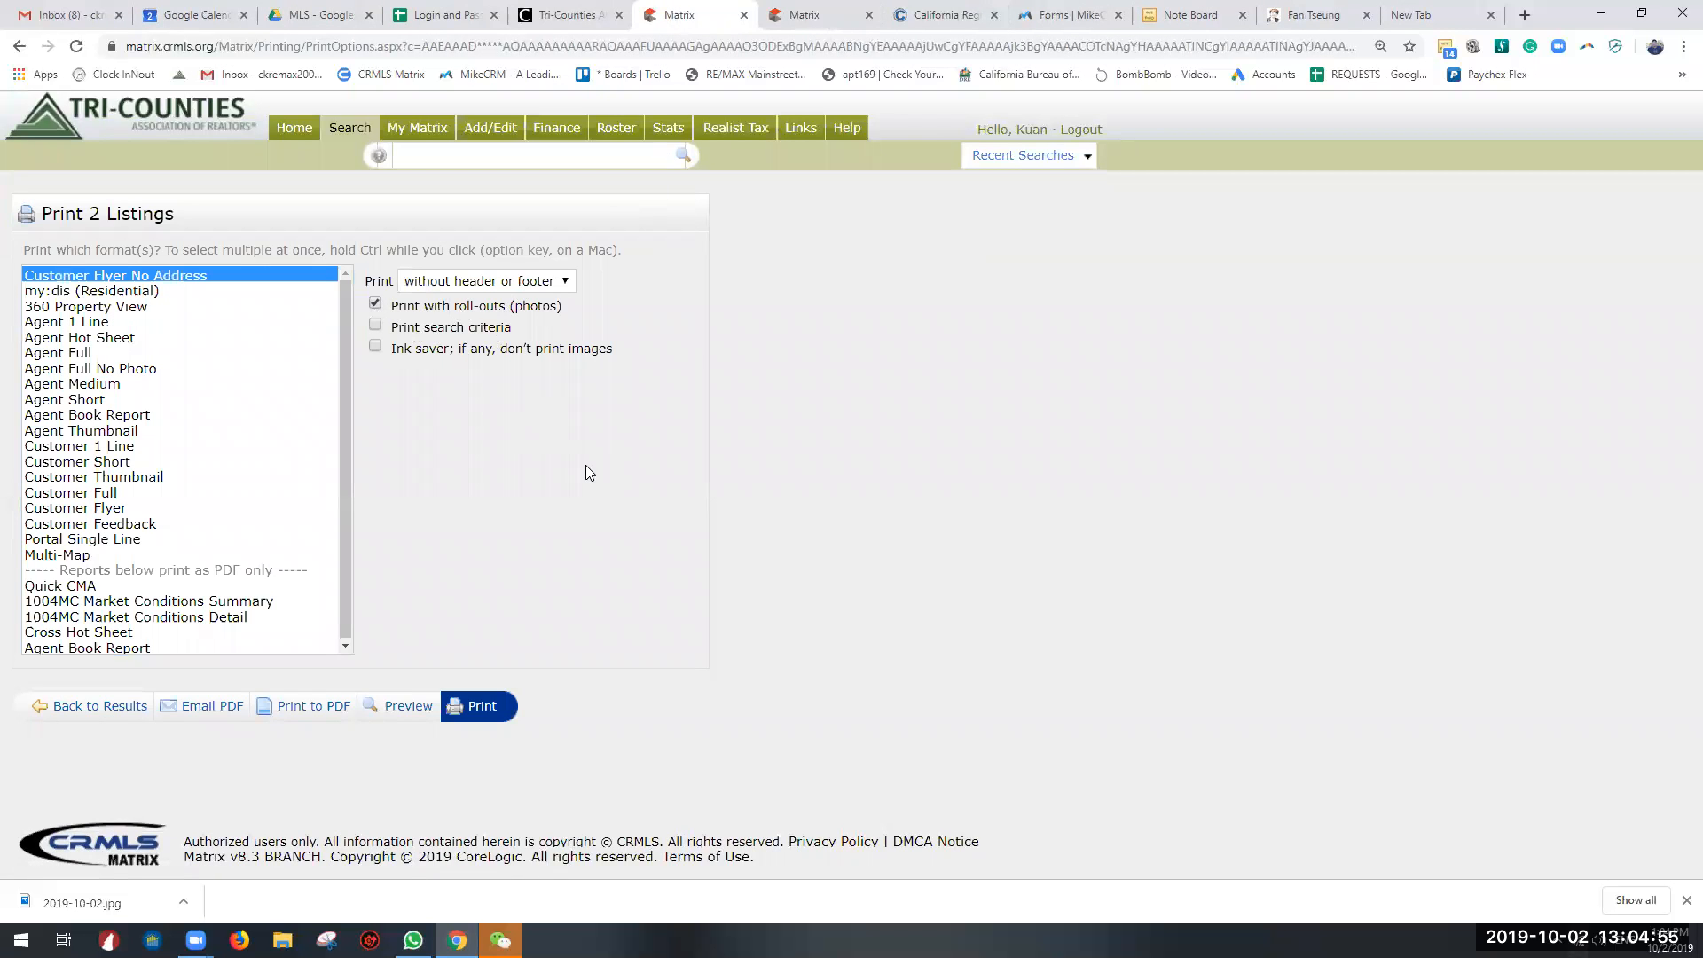
# Step: Look through the photo pages of the generated Customer Flyer PDF and close it
pyautogui.click(805, 13)
pyautogui.scroll(-1, 736, 356)
pyautogui.scroll(-8, 736, 362)
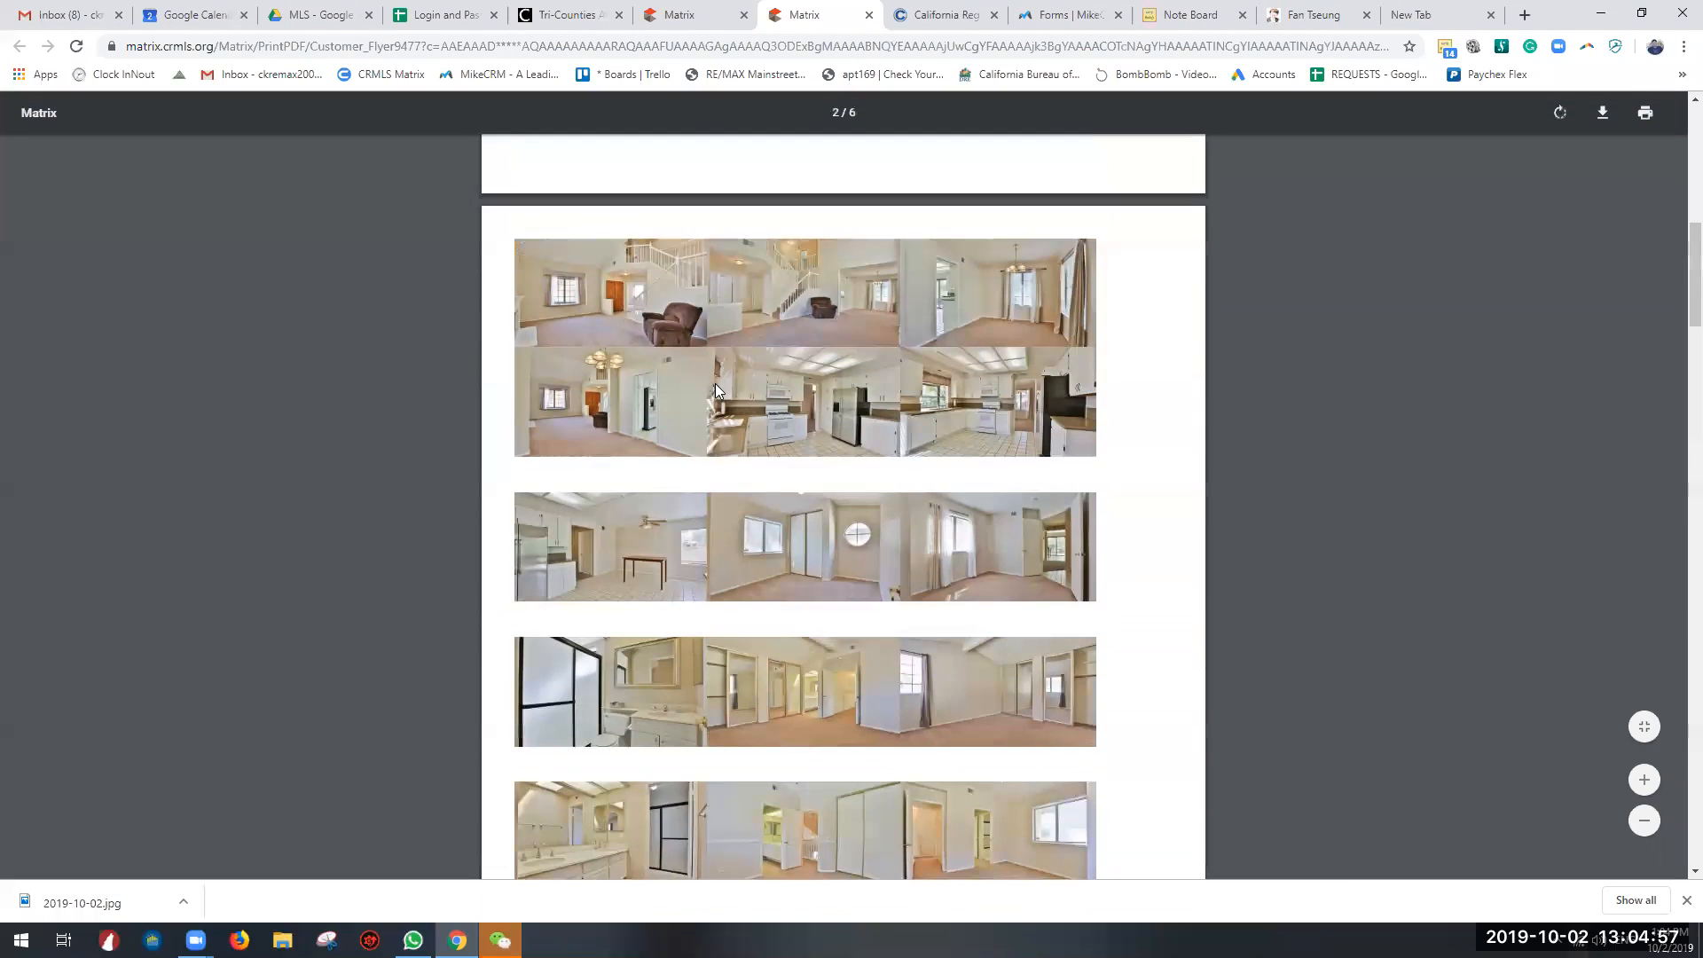
pyautogui.scroll(8, 775, 394)
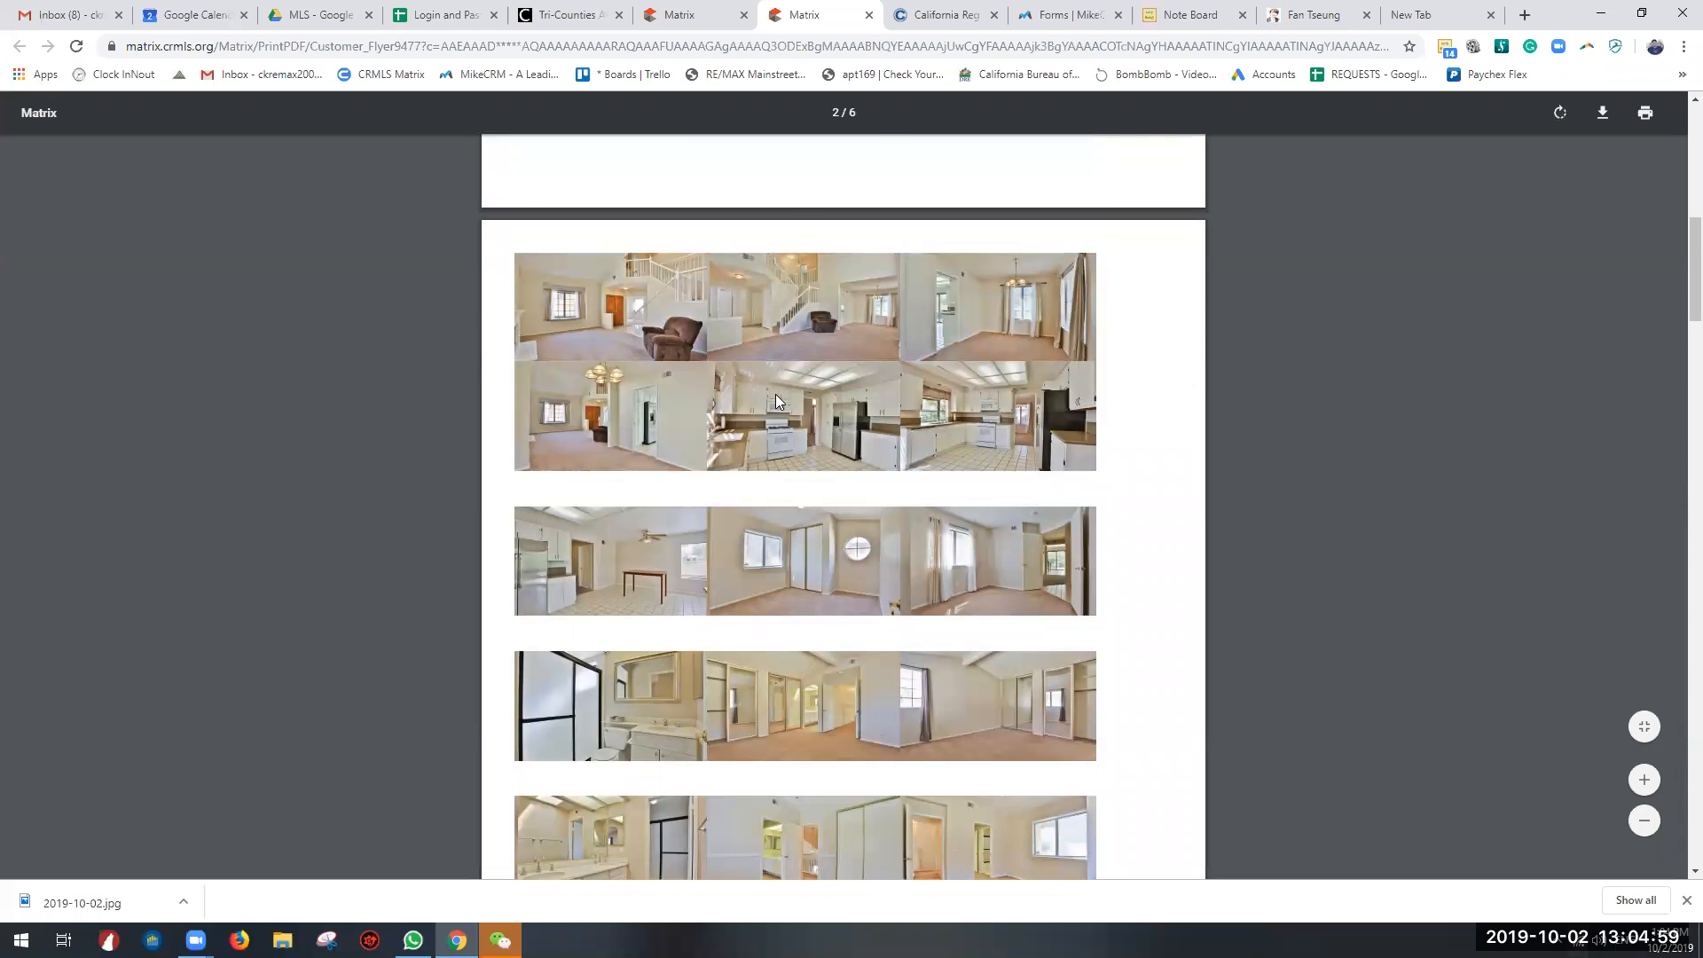
pyautogui.click(869, 14)
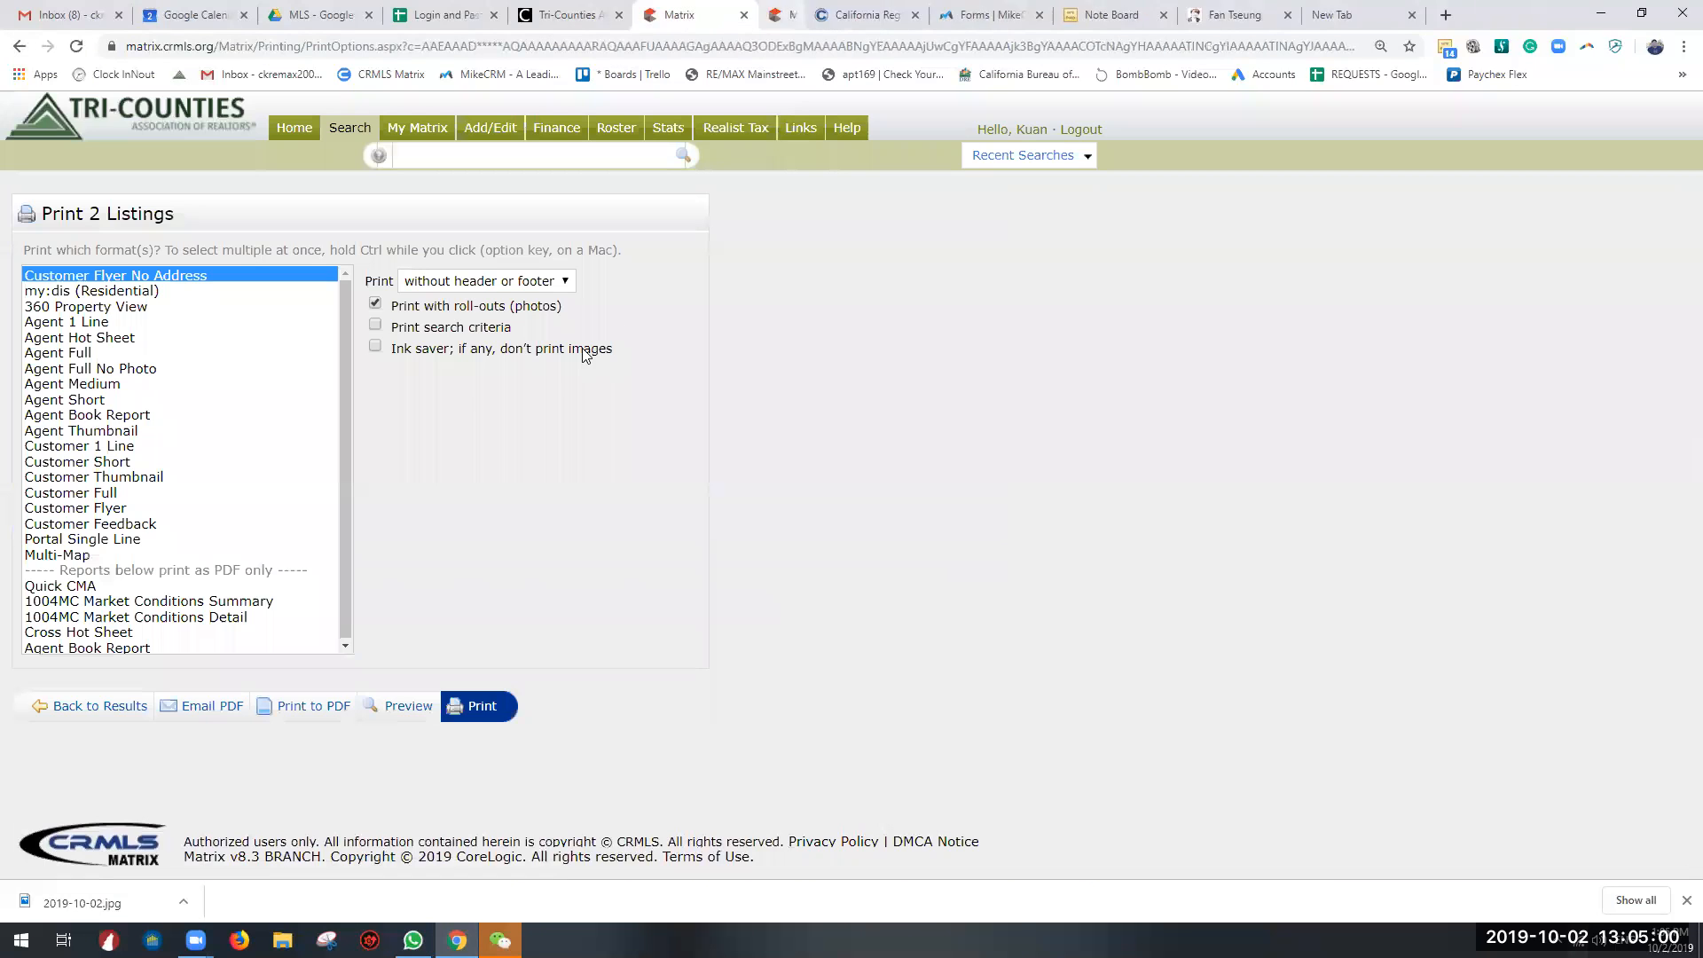
pyautogui.click(375, 305)
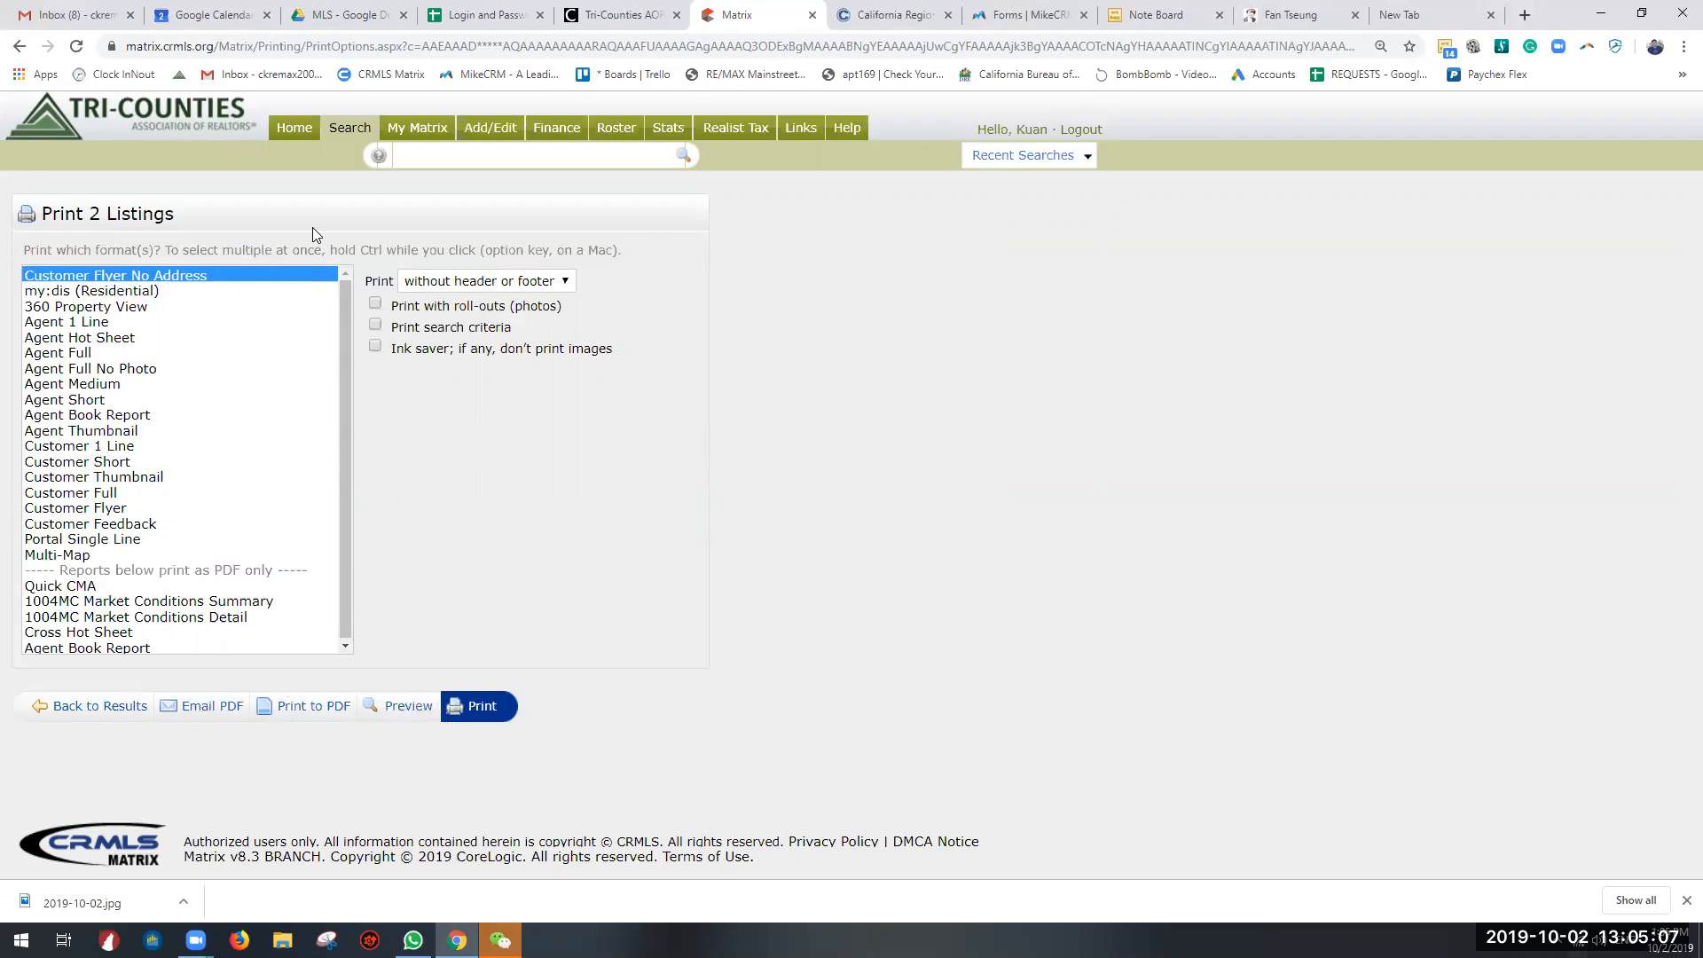
# Step: Start a new detailed residential search and enter the property's street number and street name as location criteria
pyautogui.moveTo(349, 128)
pyautogui.moveTo(399, 159)
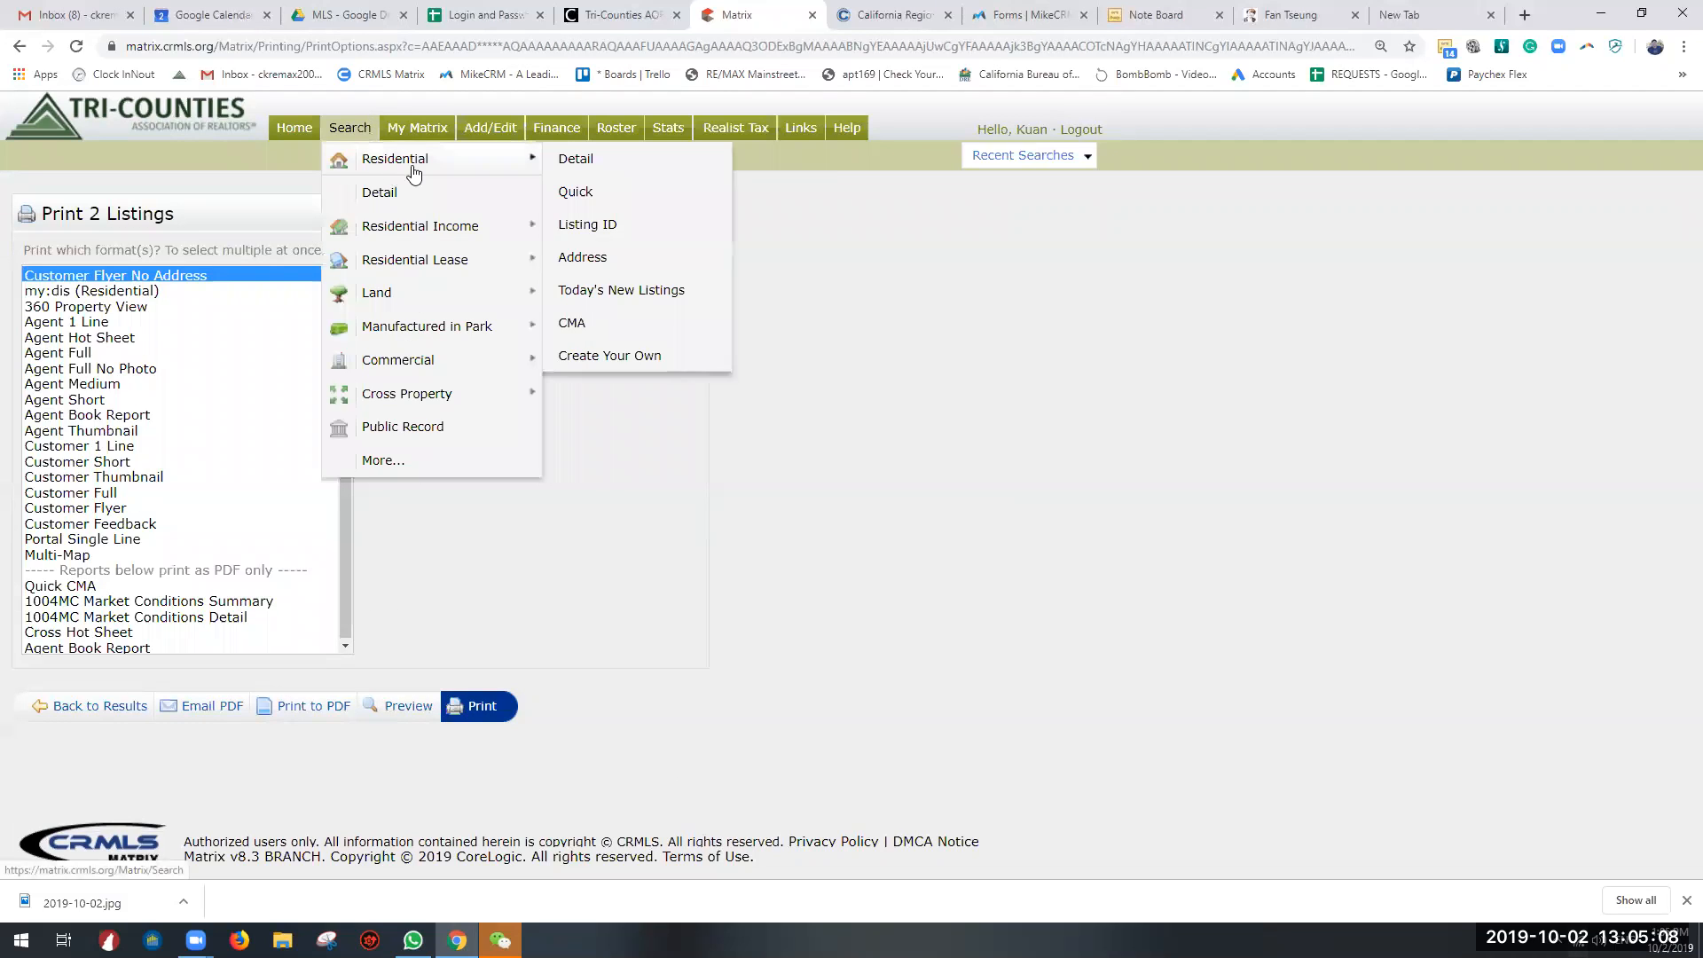
pyautogui.click(568, 160)
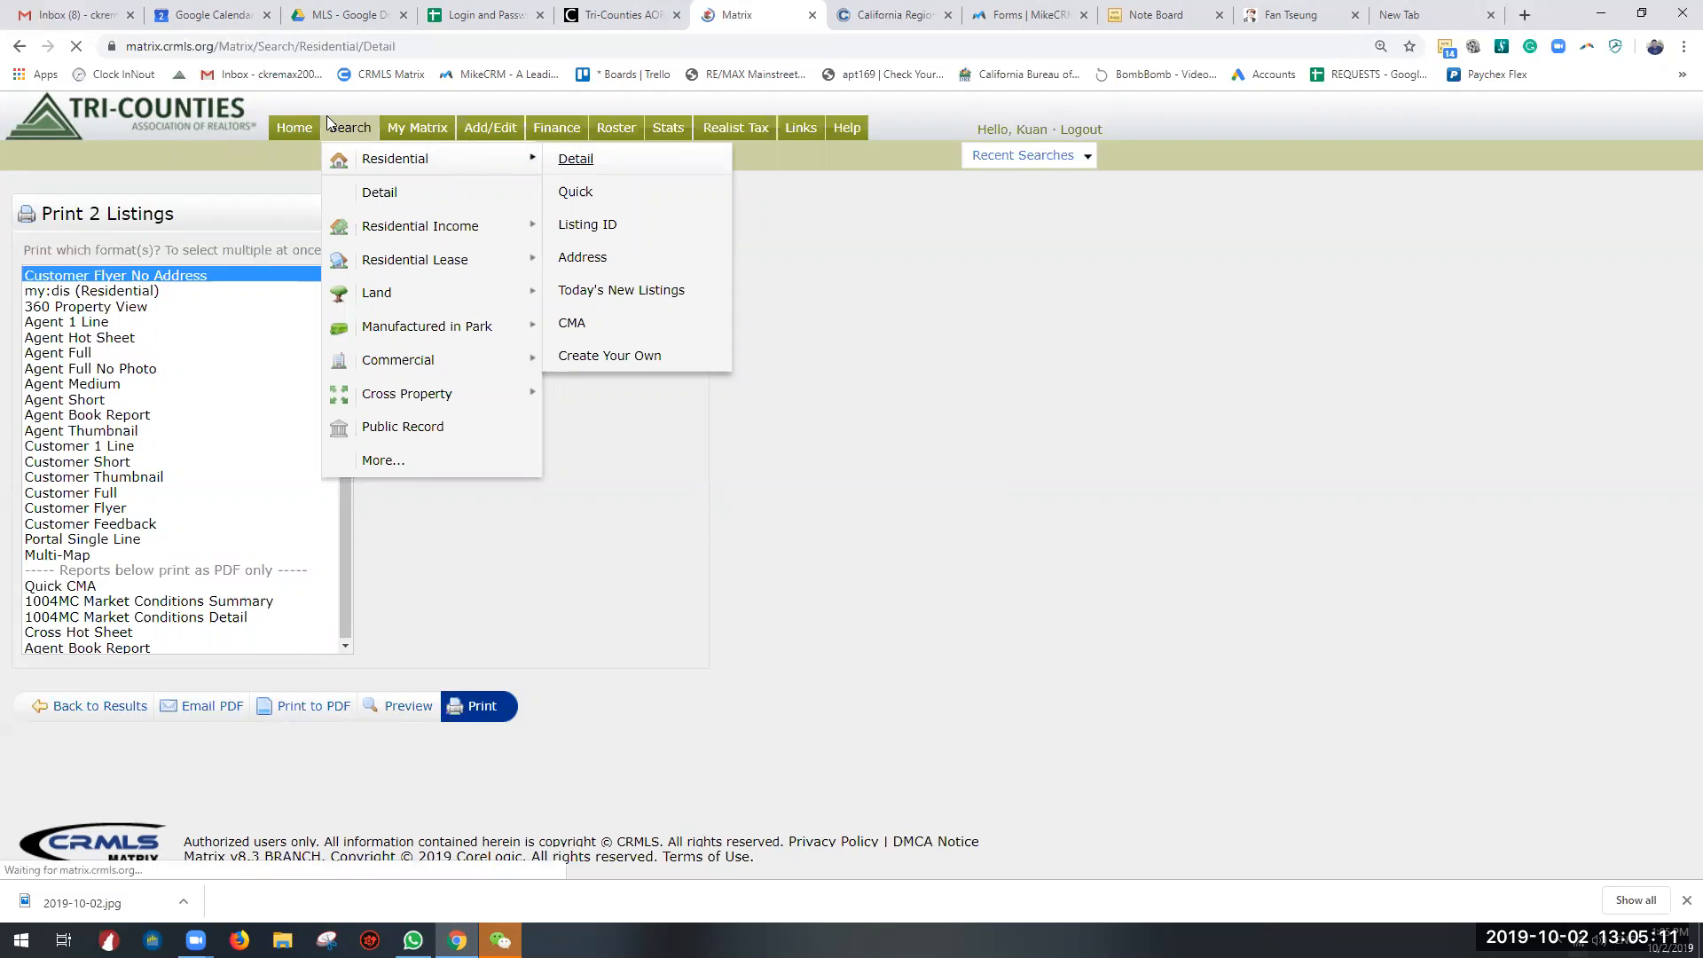
pyautogui.scroll(-10, 322, 612)
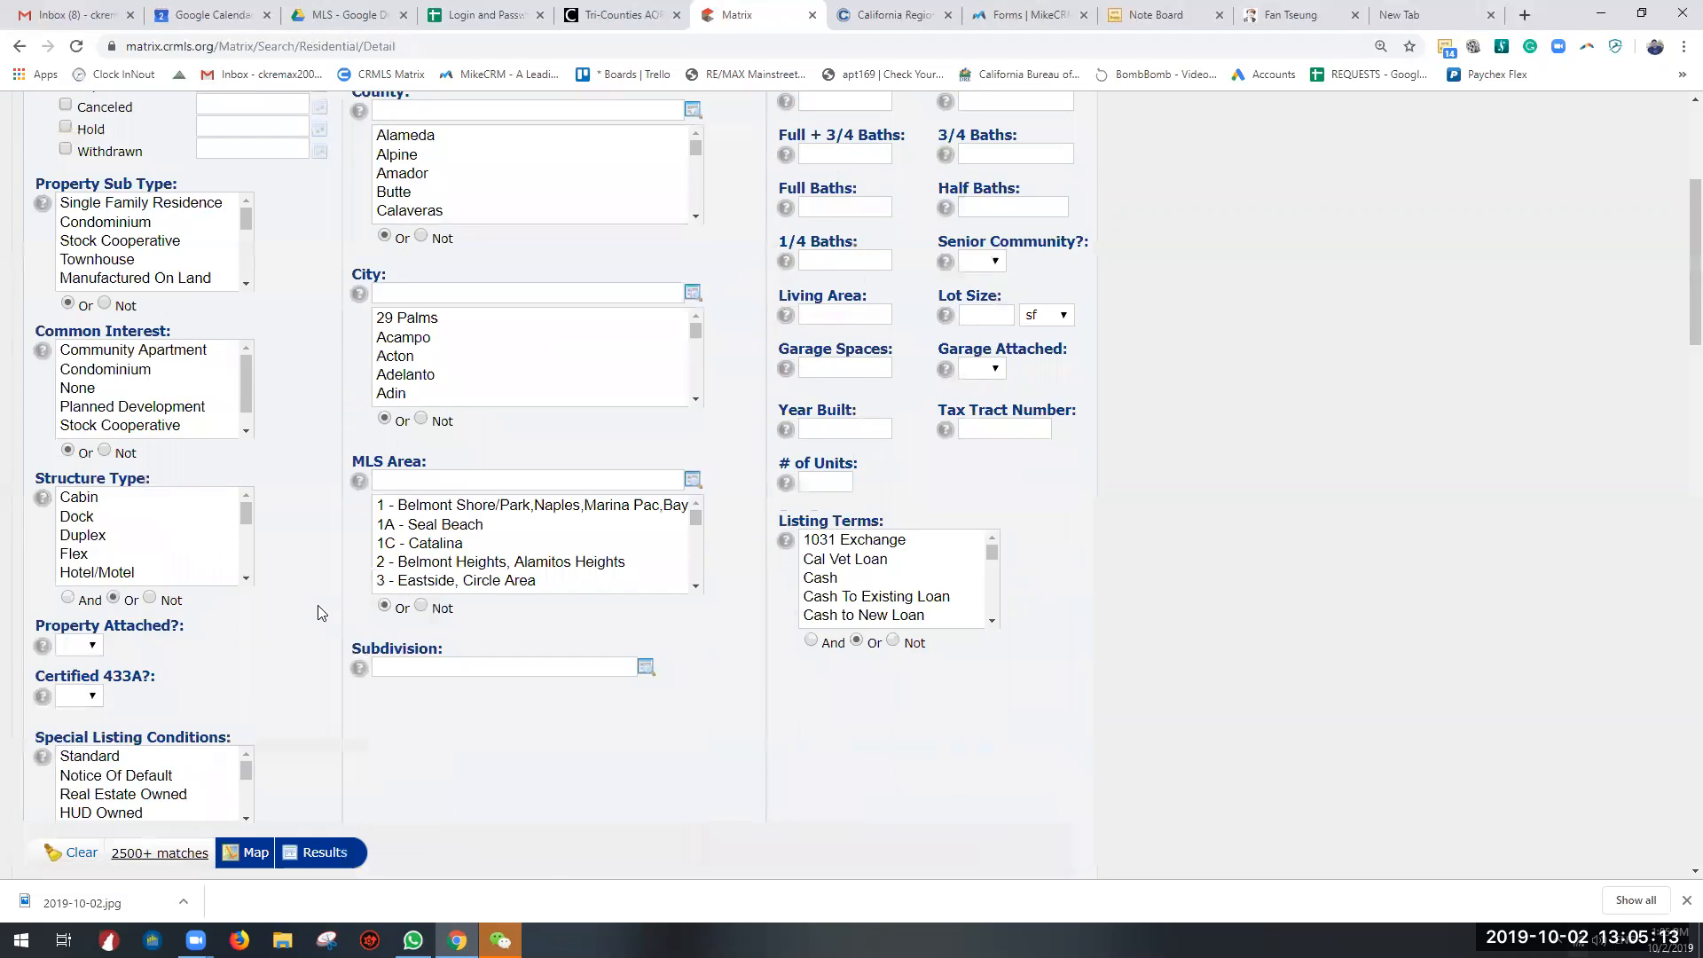
pyautogui.click(102, 653)
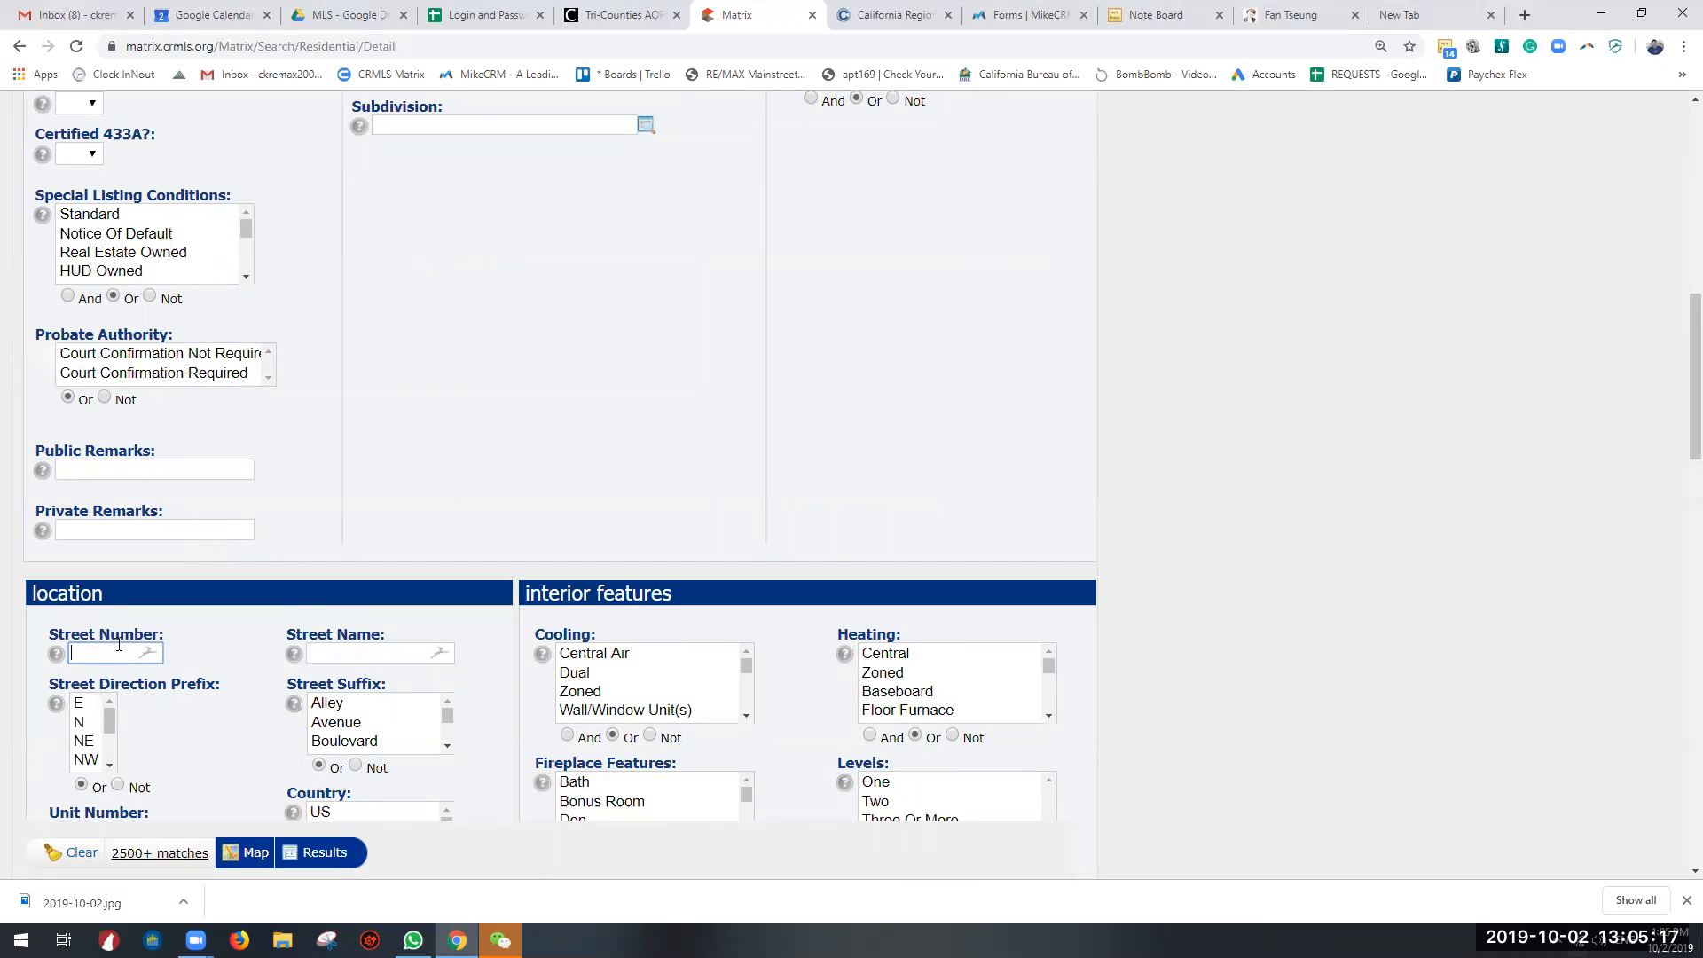
pyautogui.press('Tab')
pyautogui.press('Tab')
pyautogui.press('Tab')
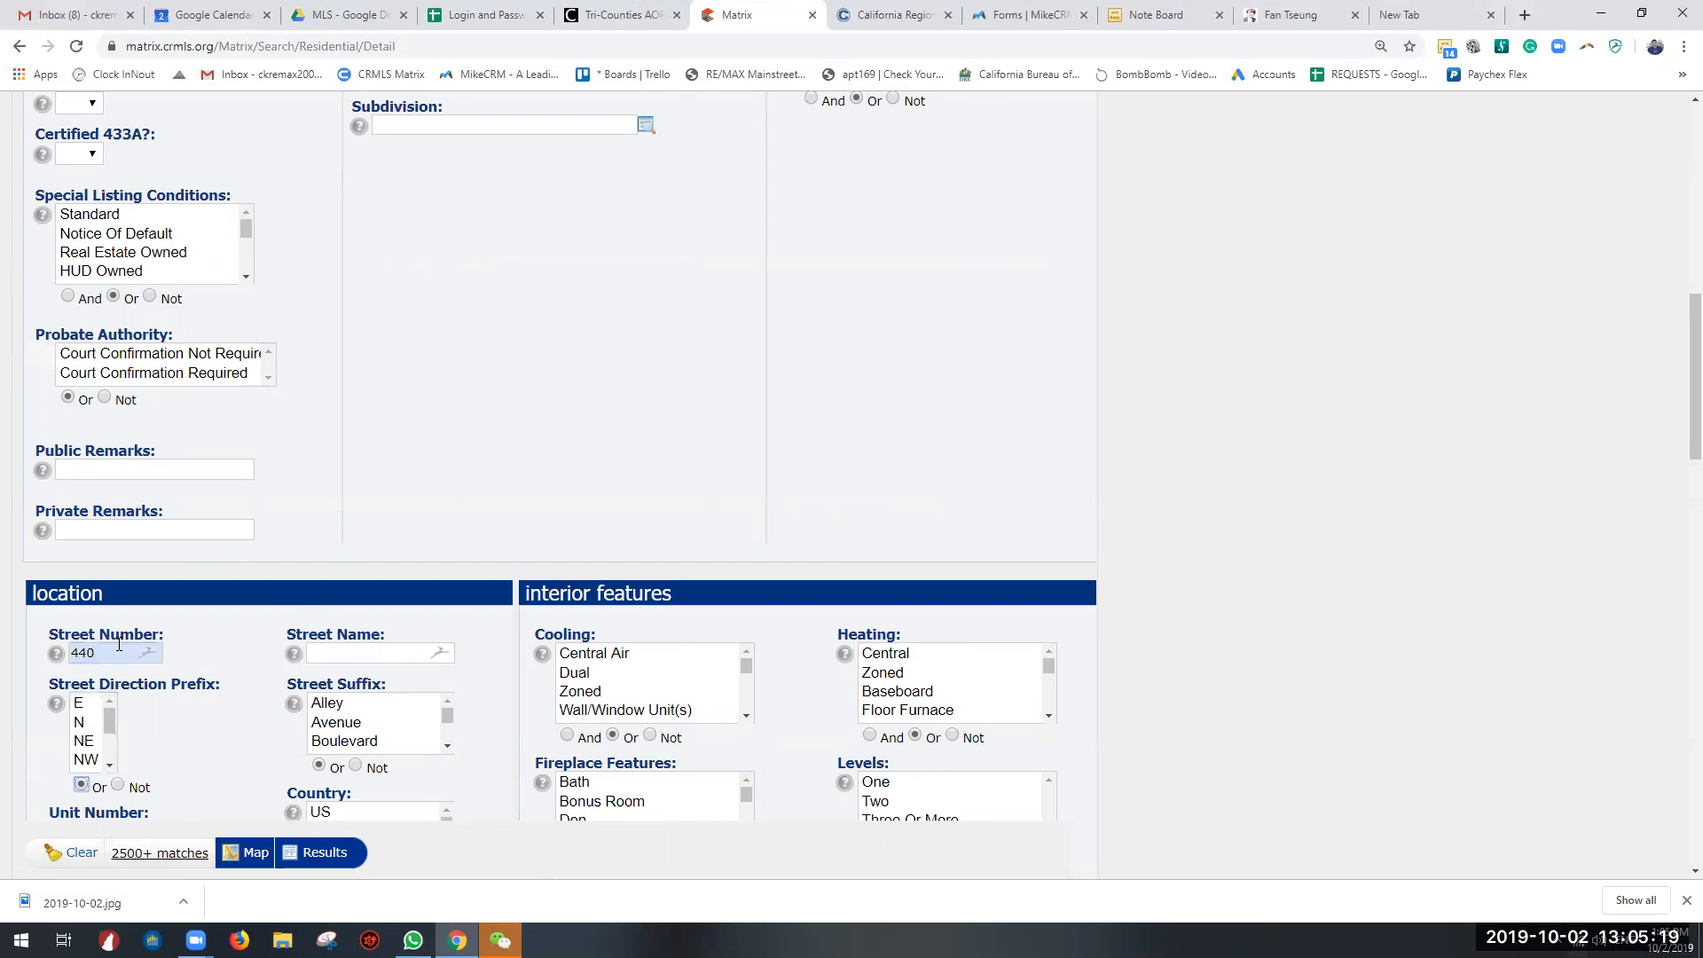
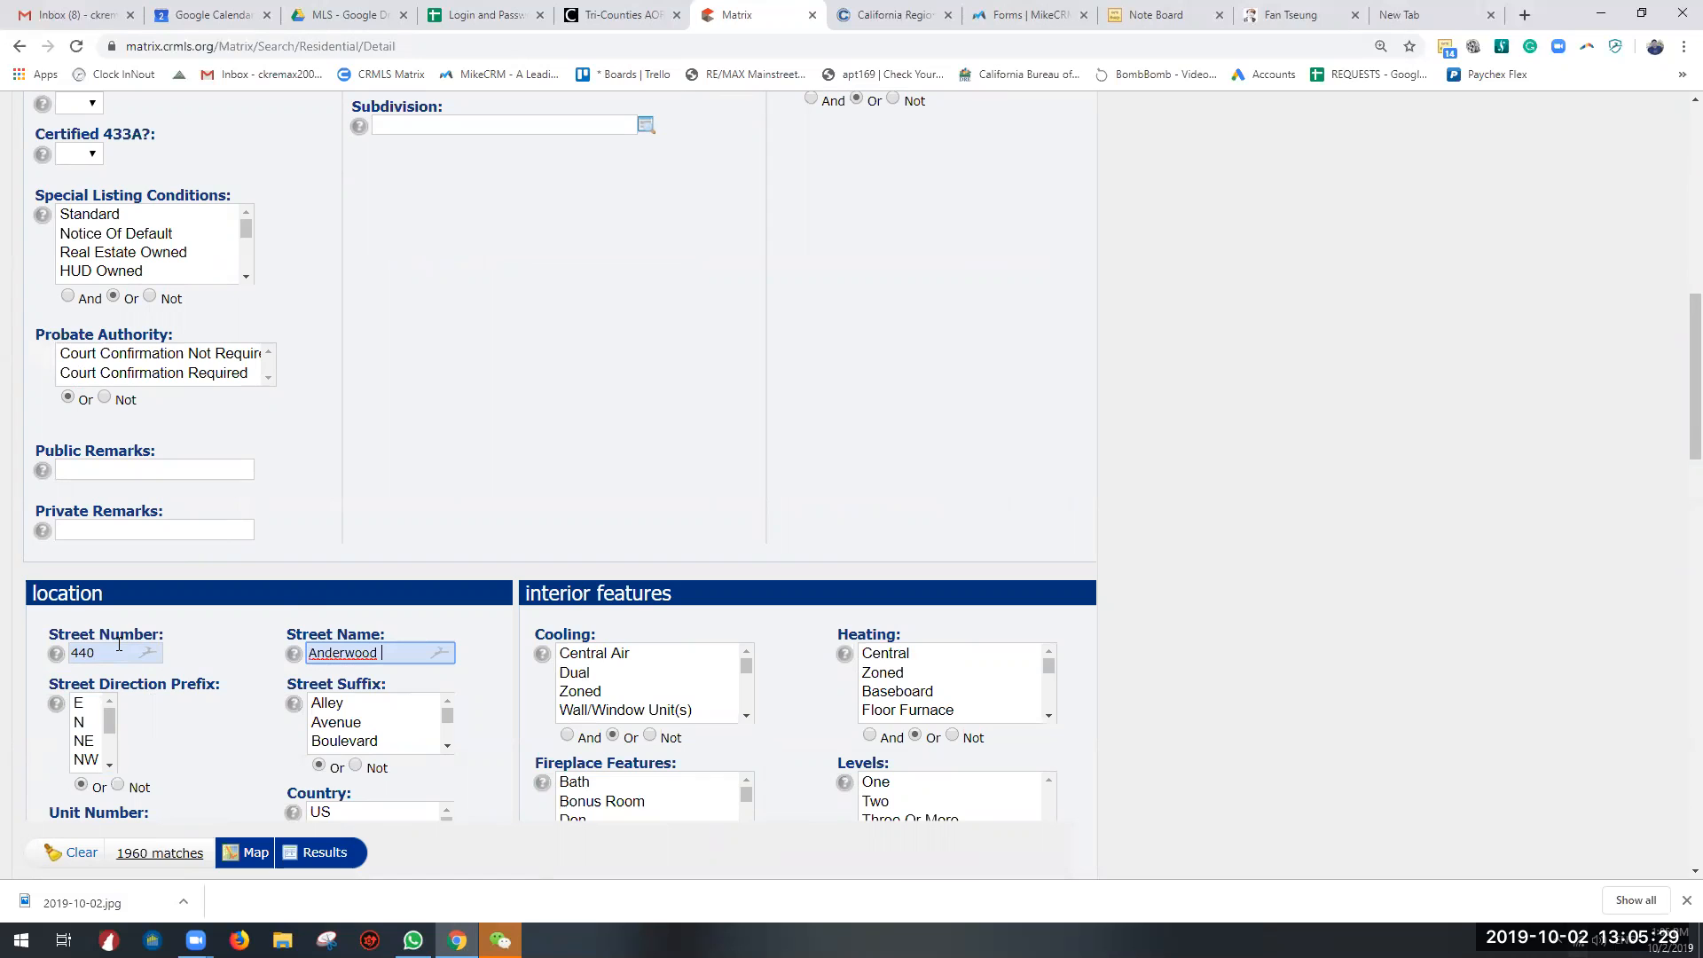
# Step: Restrict the search to the city of Pomona, dismiss the offer to save the address, check the match count and list the matching listings
pyautogui.scroll(5, 190, 559)
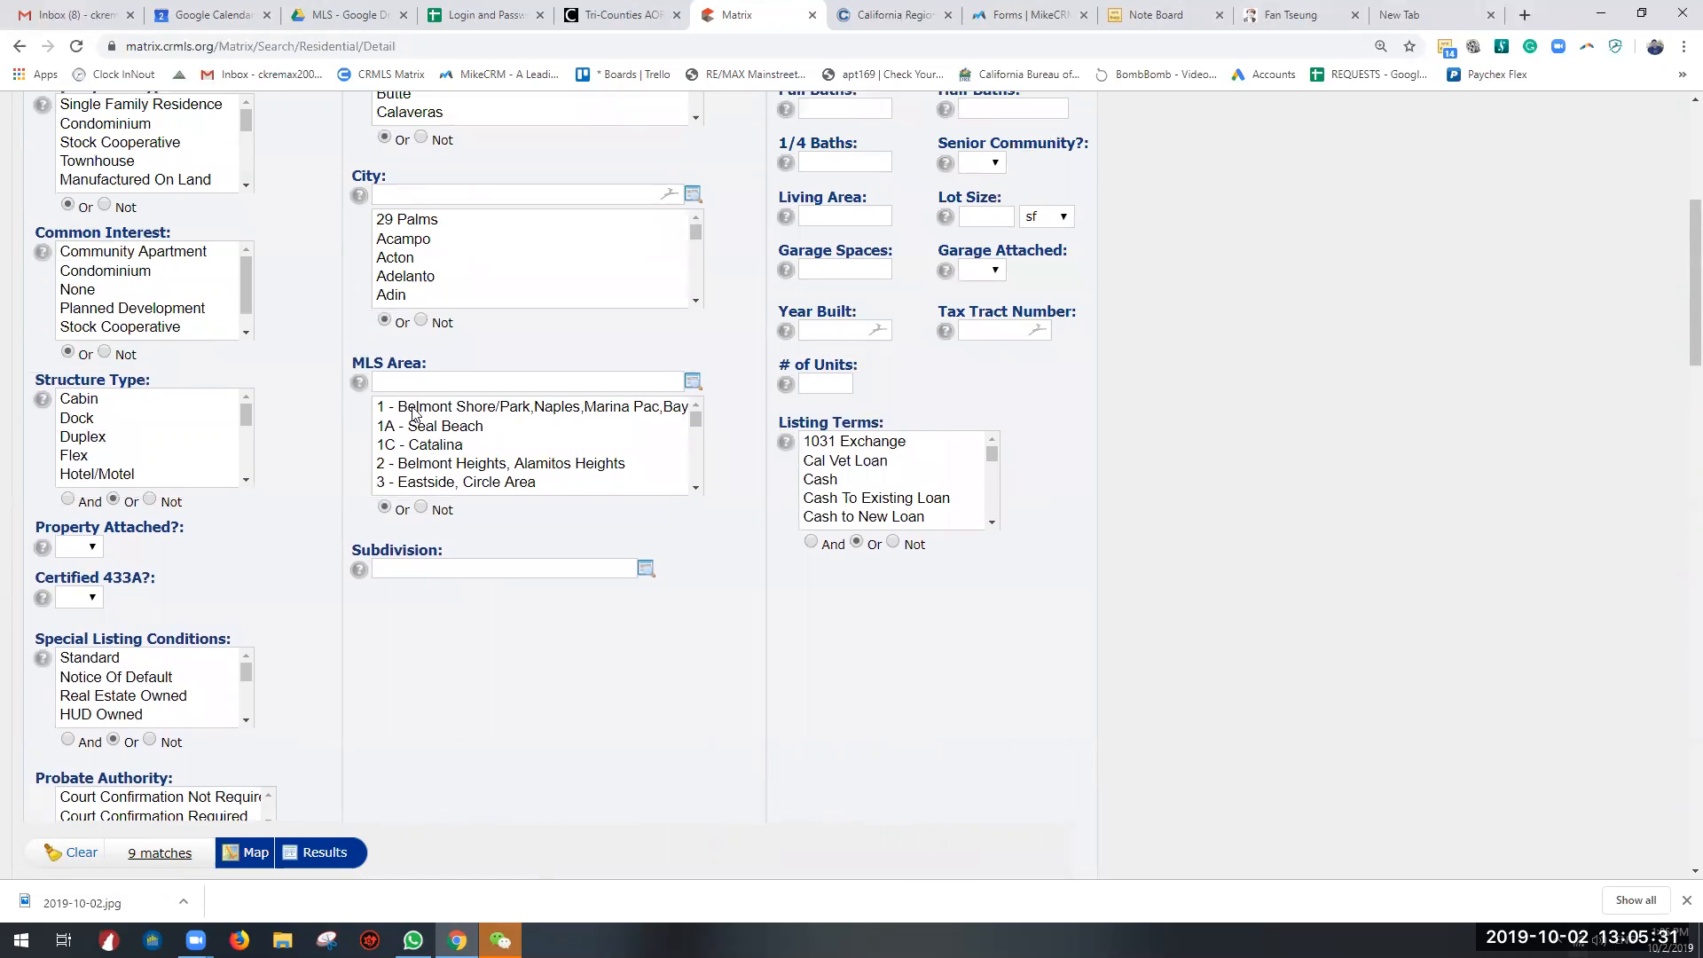
pyautogui.click(435, 194)
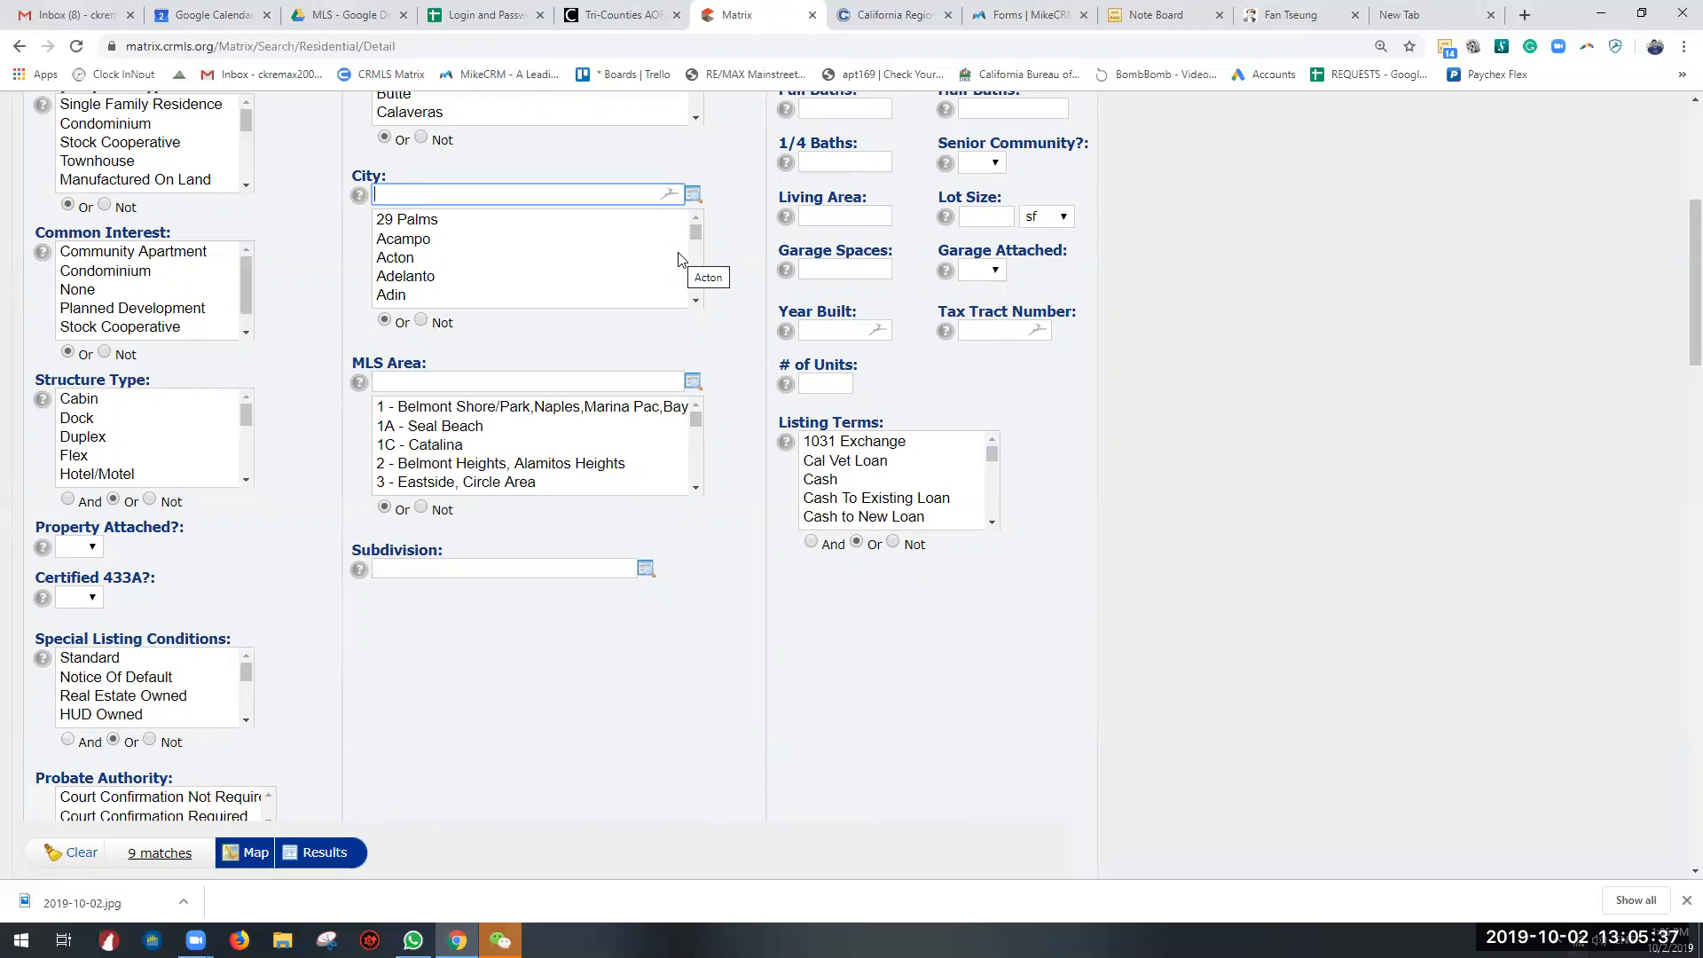
pyautogui.write('Pomona')
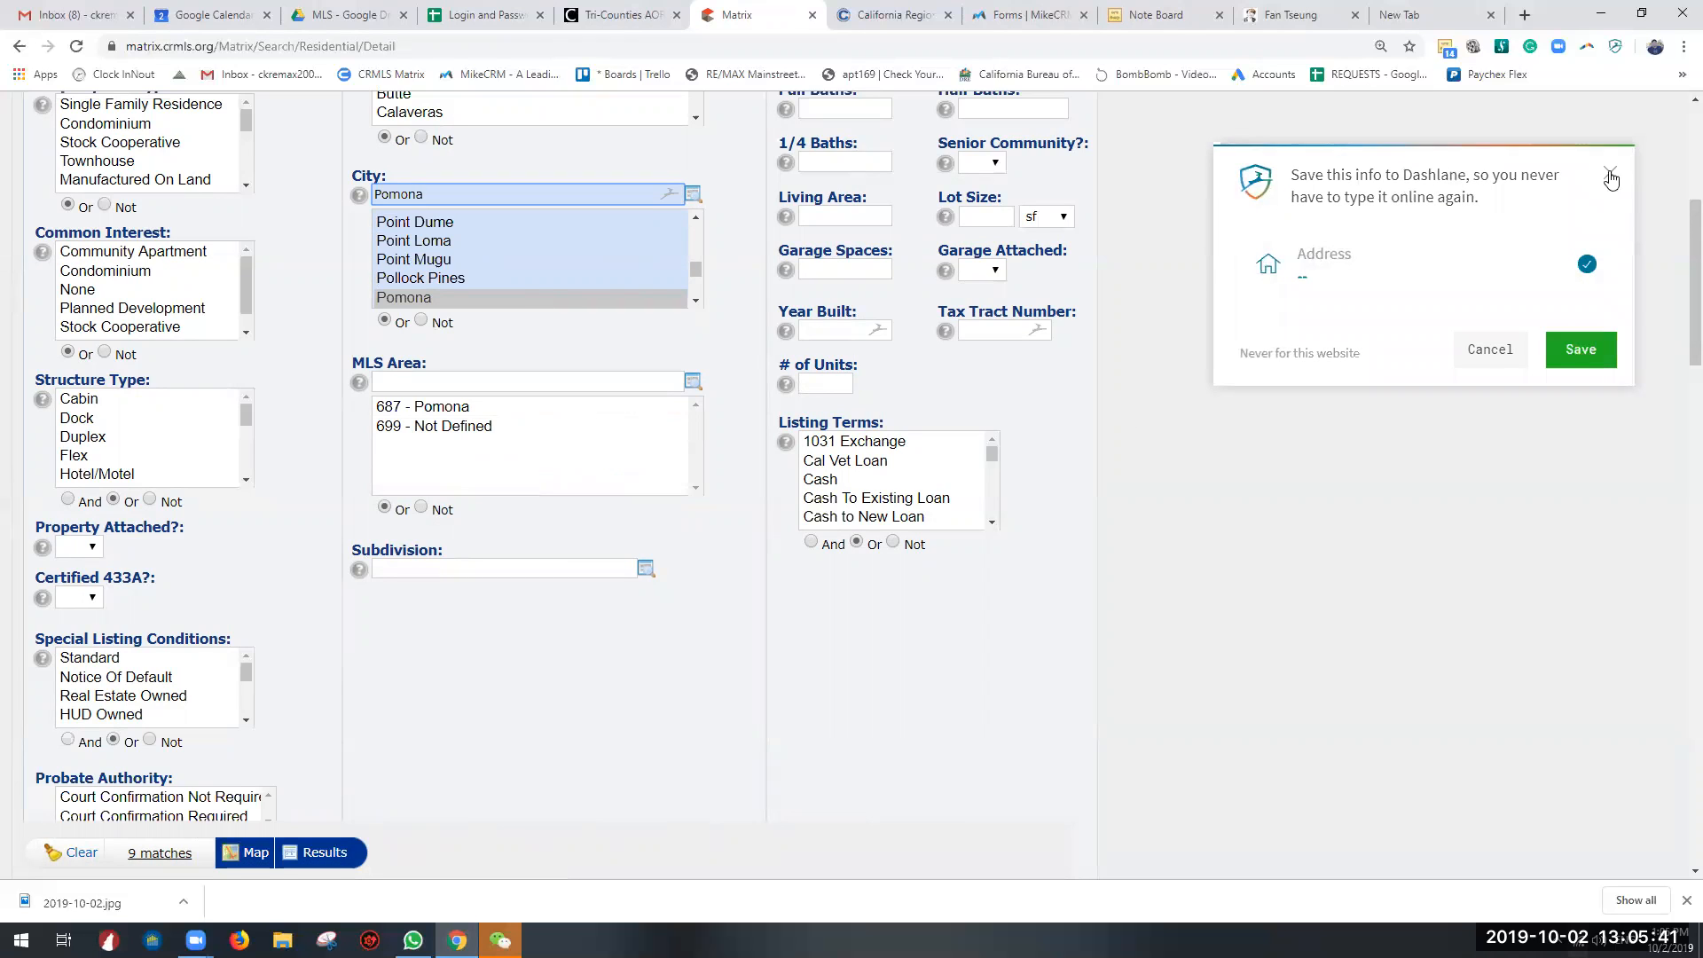
pyautogui.click(1610, 173)
pyautogui.click(146, 853)
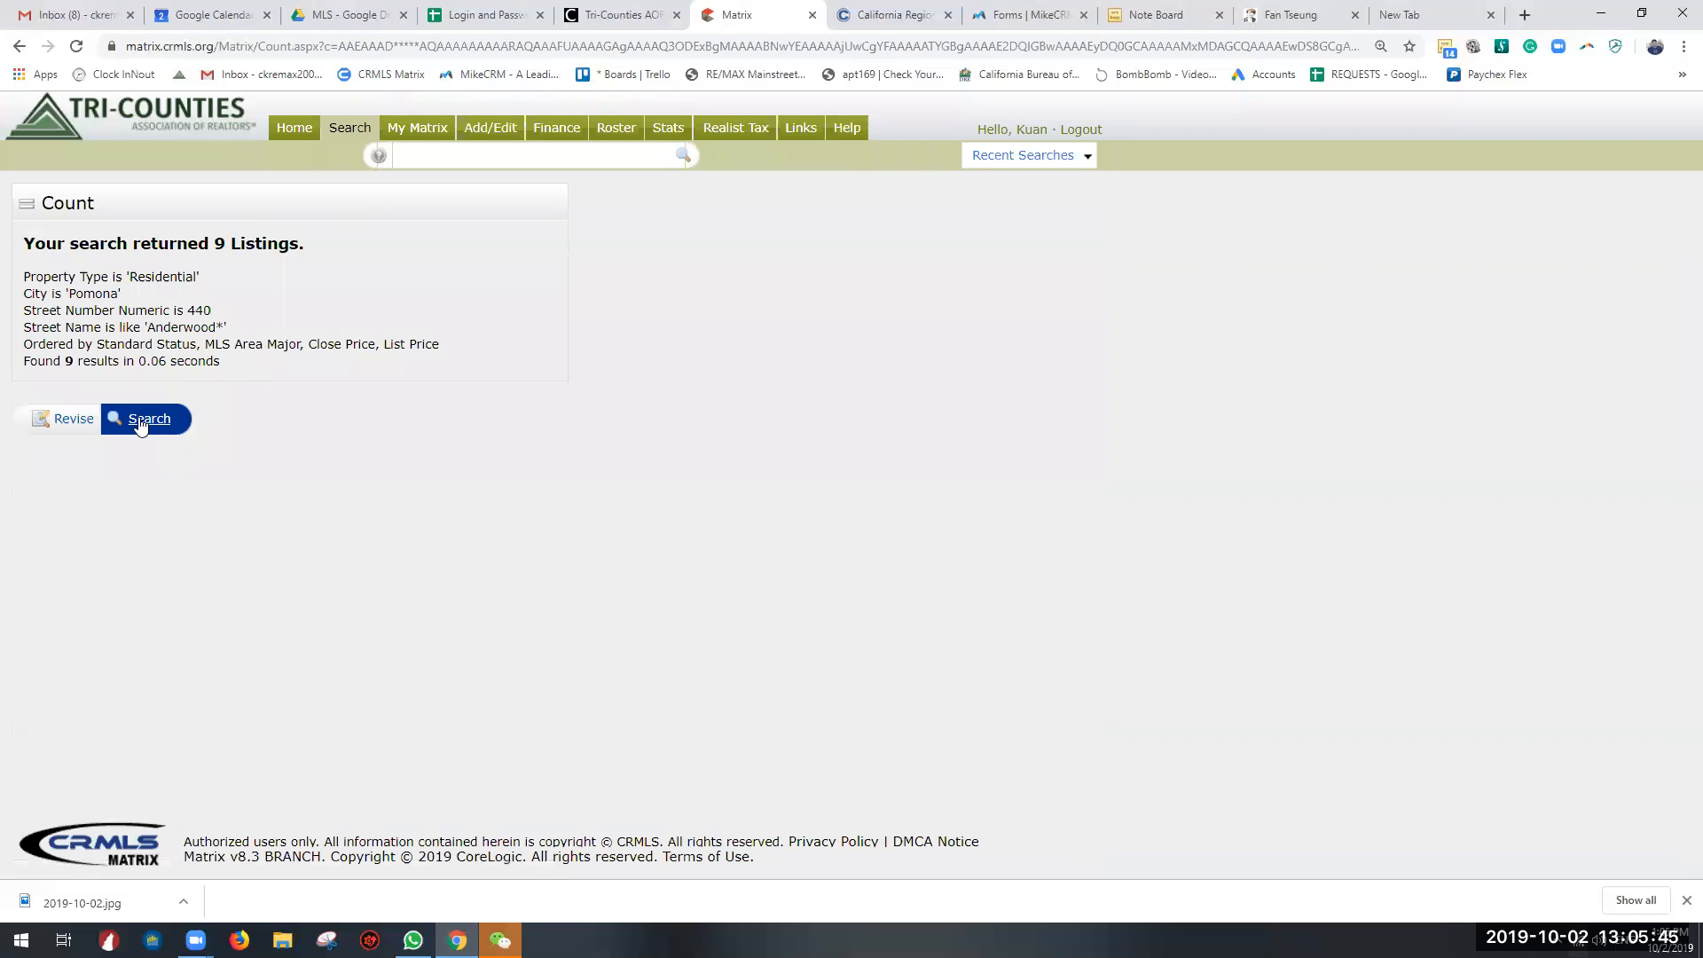
pyautogui.click(140, 422)
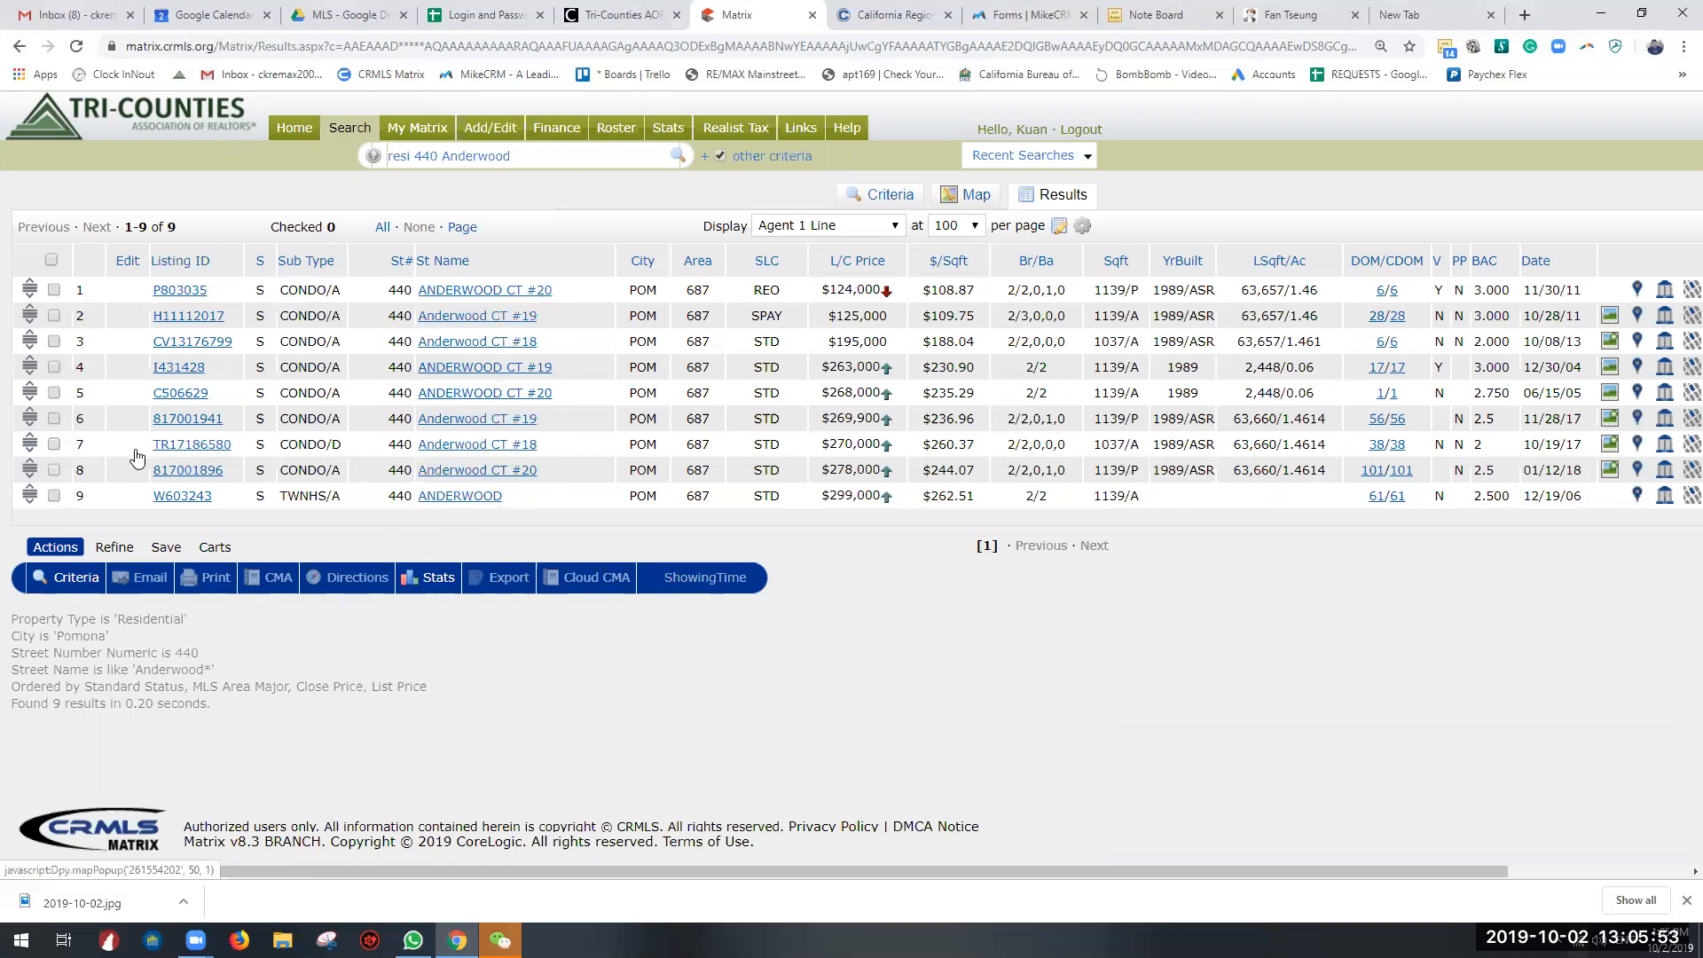
# Step: Open the seventh listing in the results in 360 Property View and examine its details
pyautogui.click(332, 435)
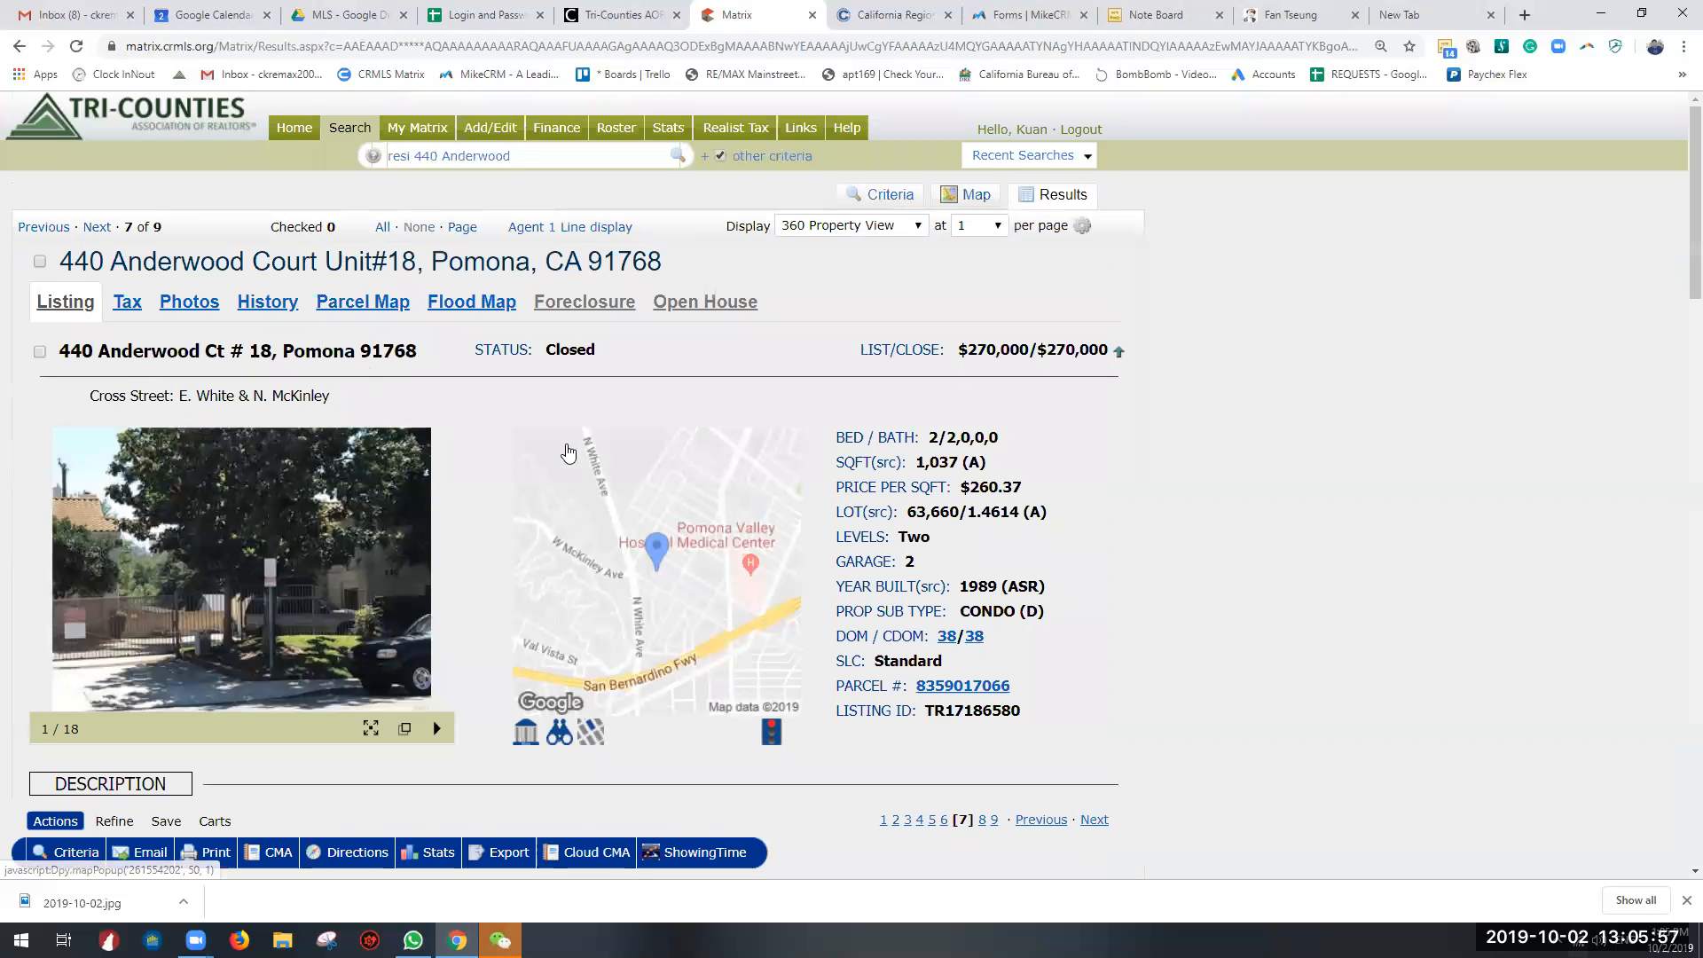
pyautogui.scroll(-3, 566, 455)
pyautogui.scroll(2, 353, 293)
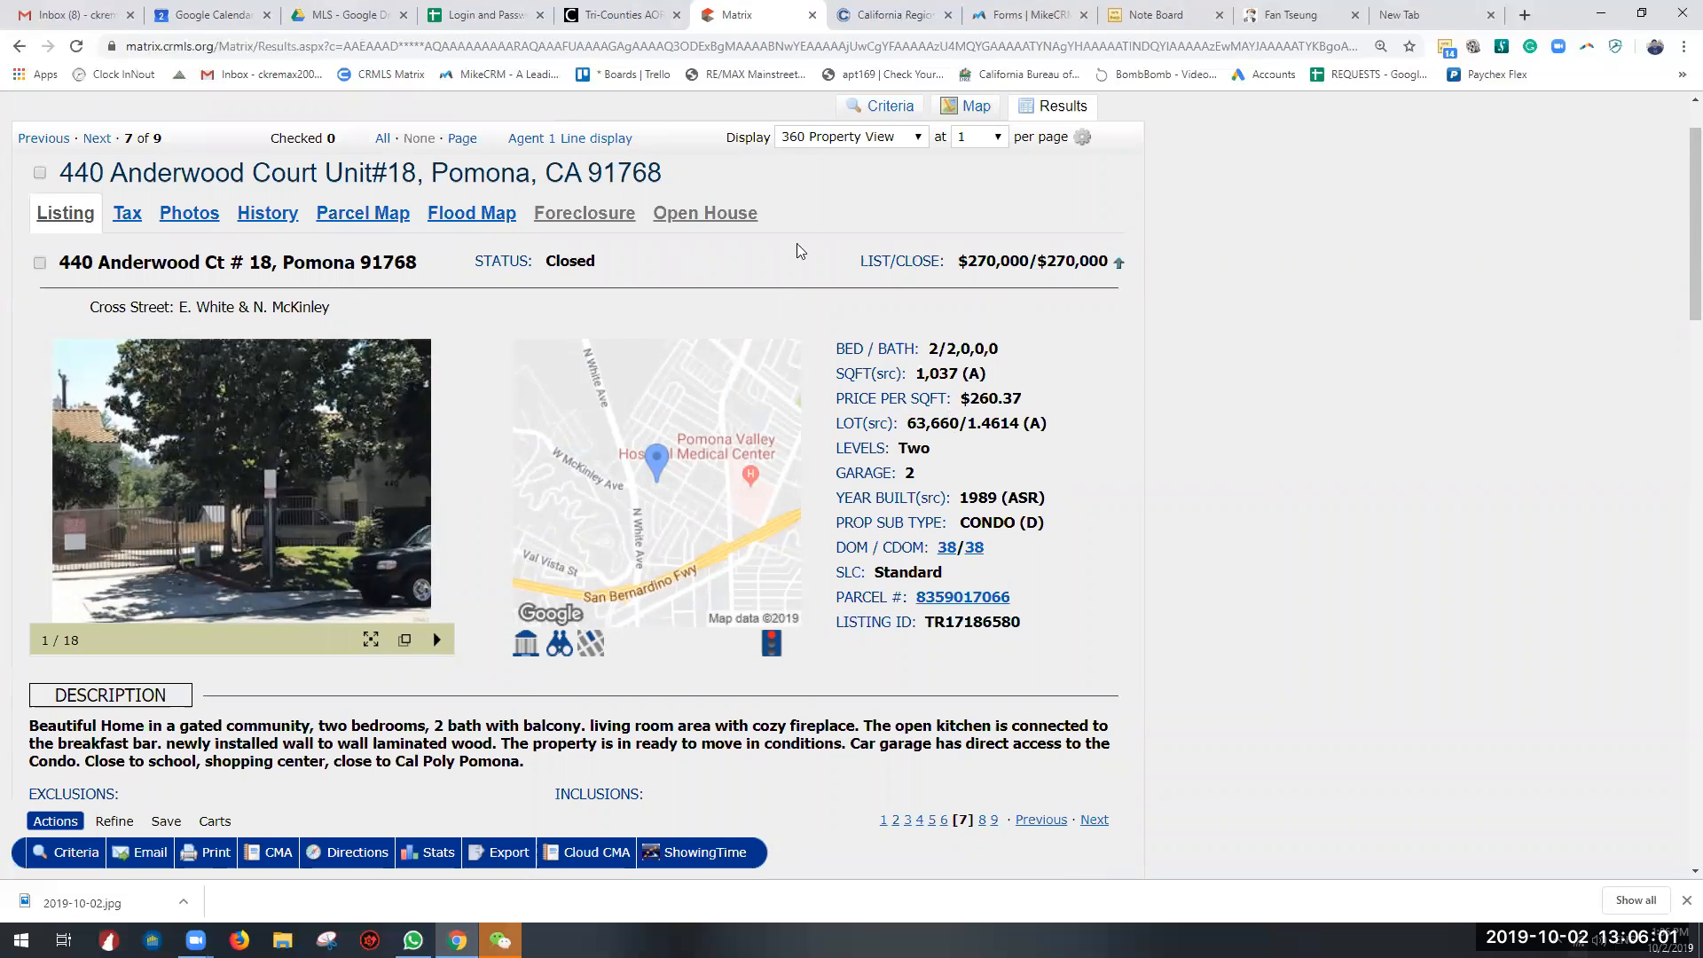
# Step: Read through the closed listing's description, showing information and driving directions
pyautogui.scroll(-15, 901, 339)
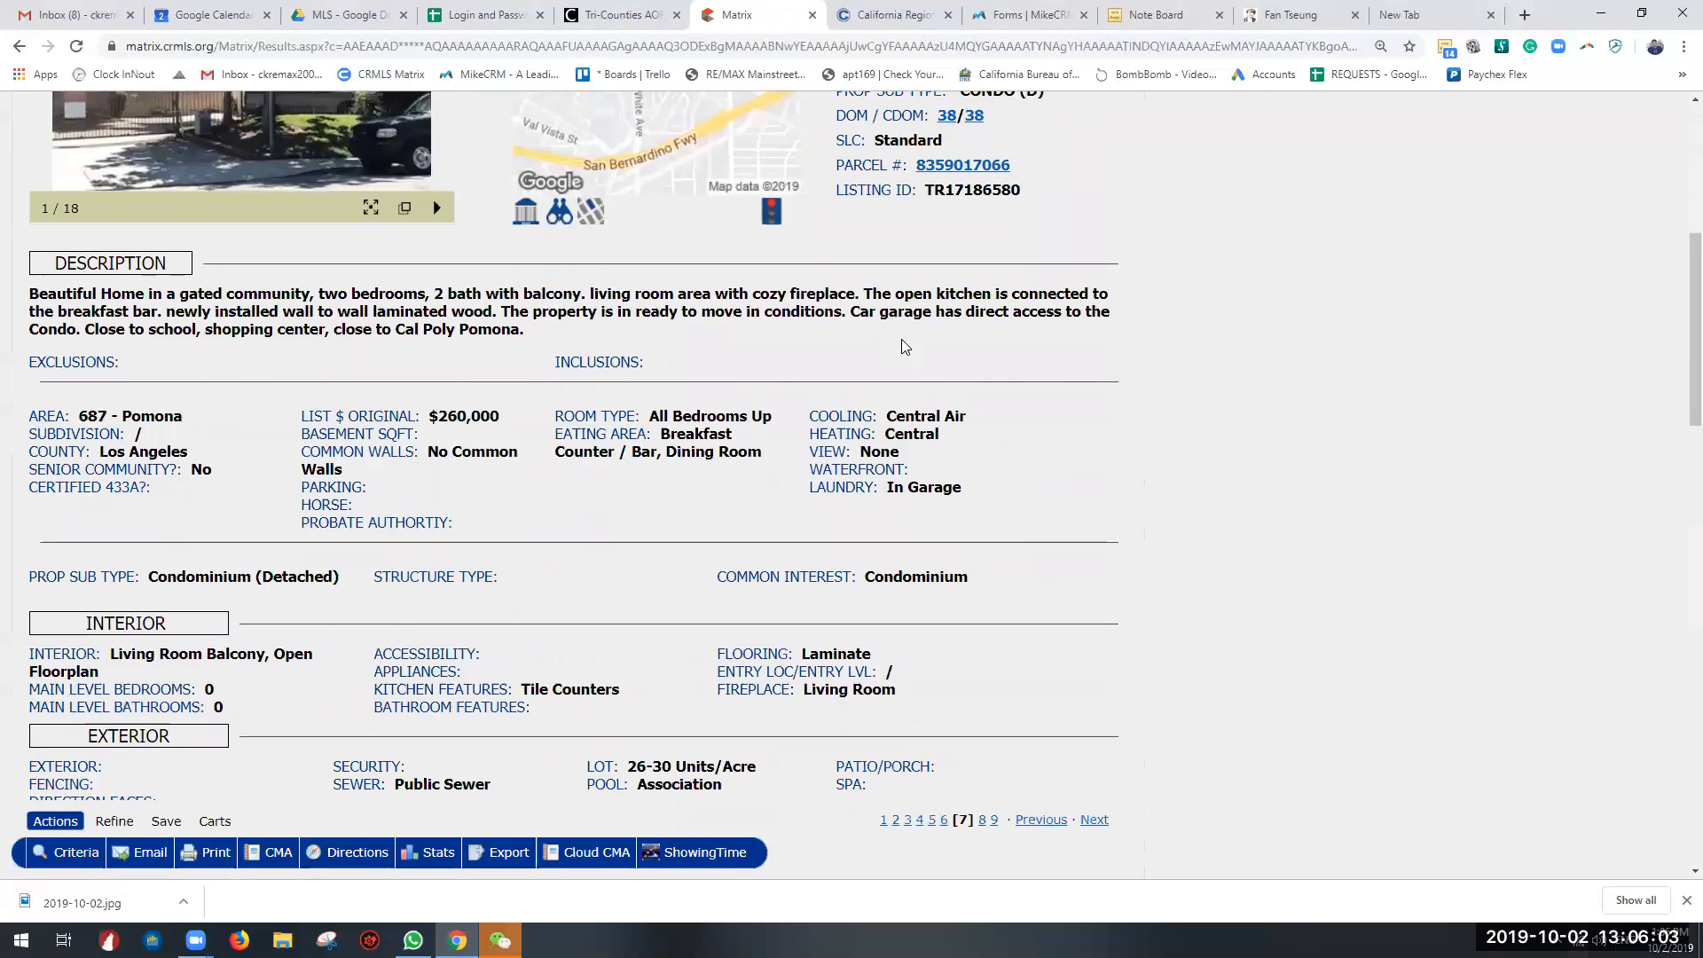
pyautogui.scroll(10, 382, 376)
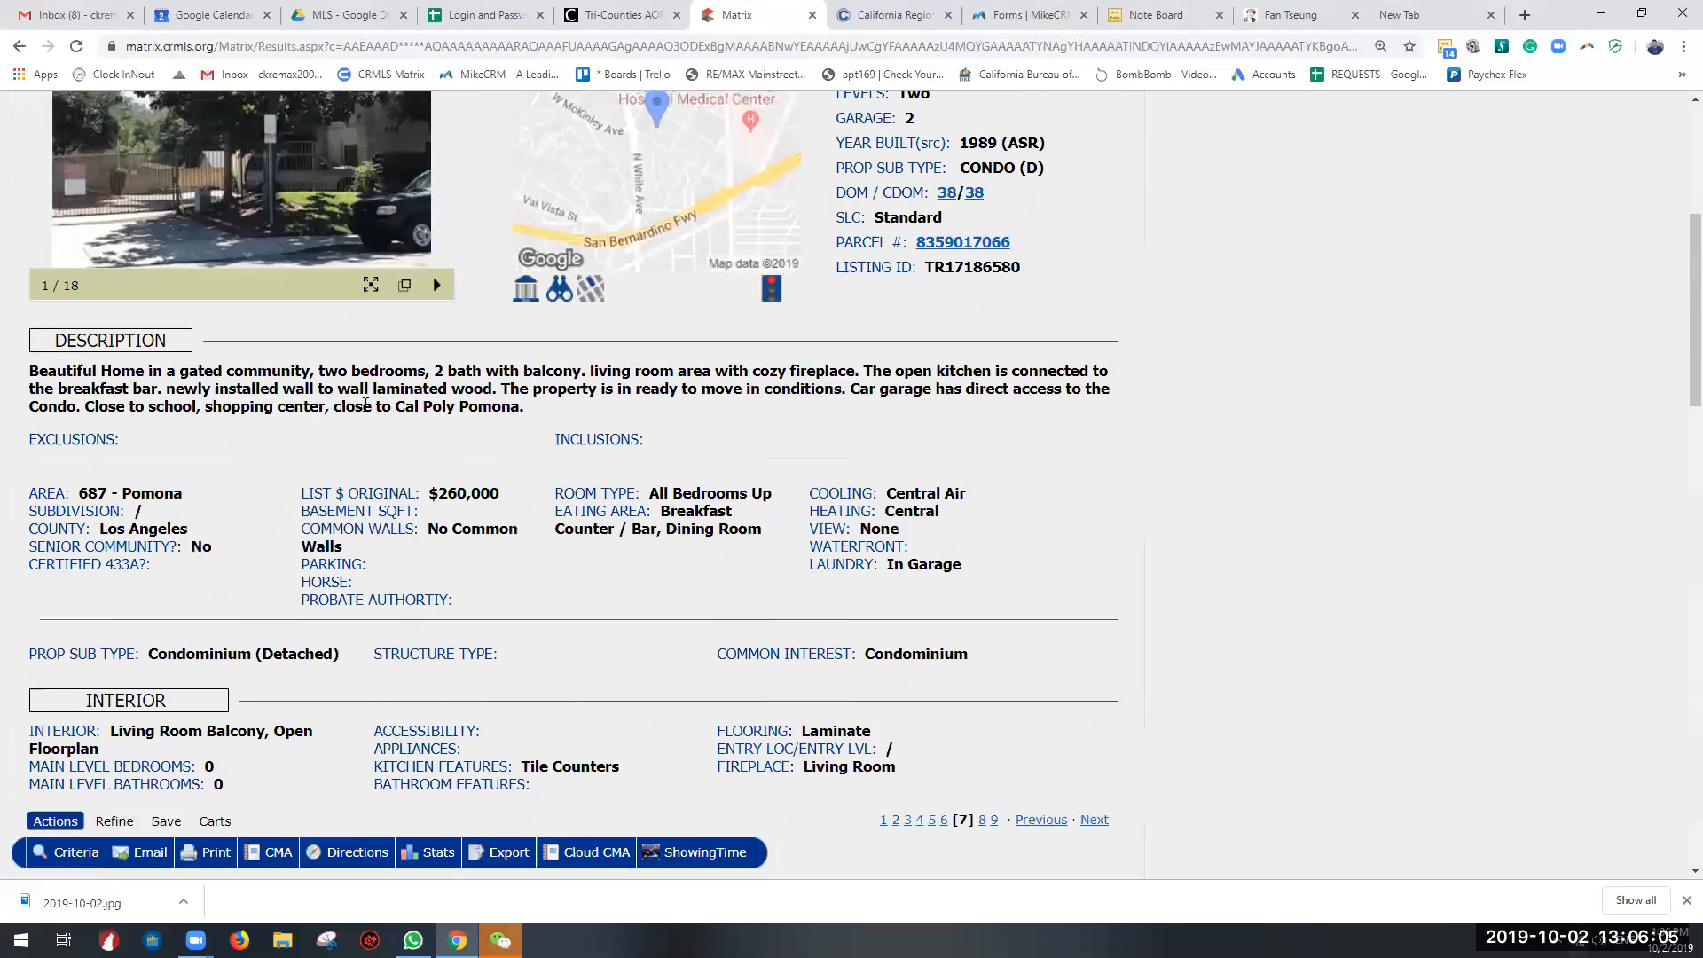
pyautogui.tripleClick(313, 383)
pyautogui.scroll(-10, 250, 526)
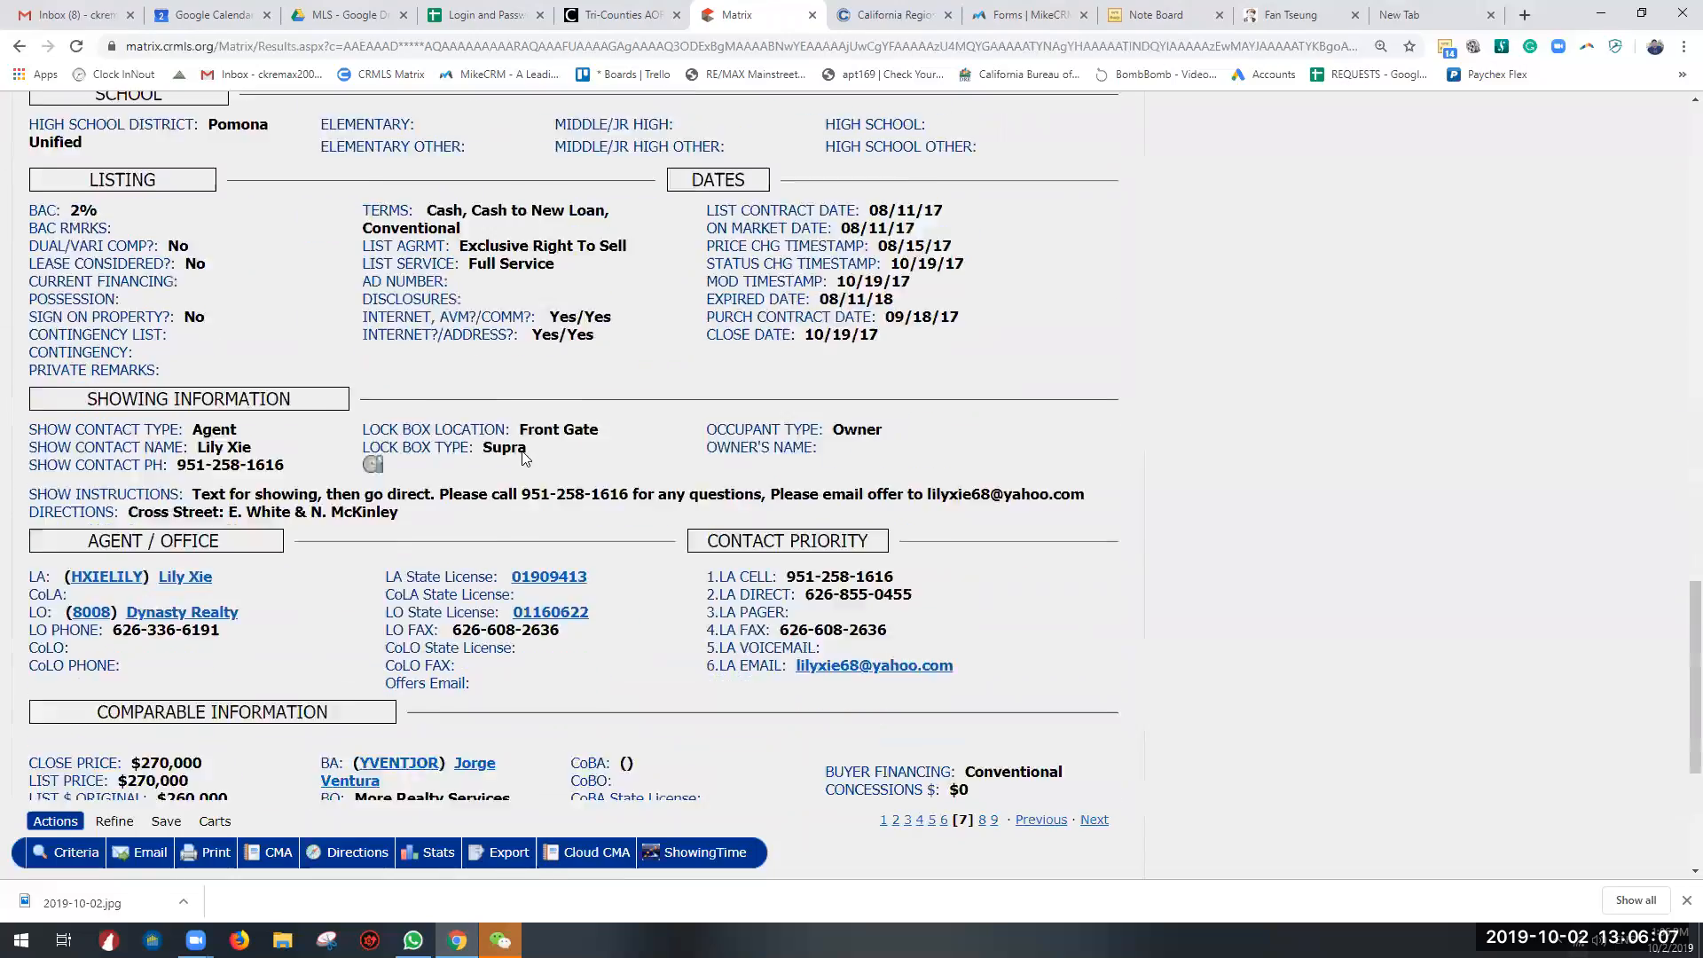
pyautogui.moveTo(251, 523); pyautogui.dragTo(415, 521)
pyautogui.scroll(20, 445, 532)
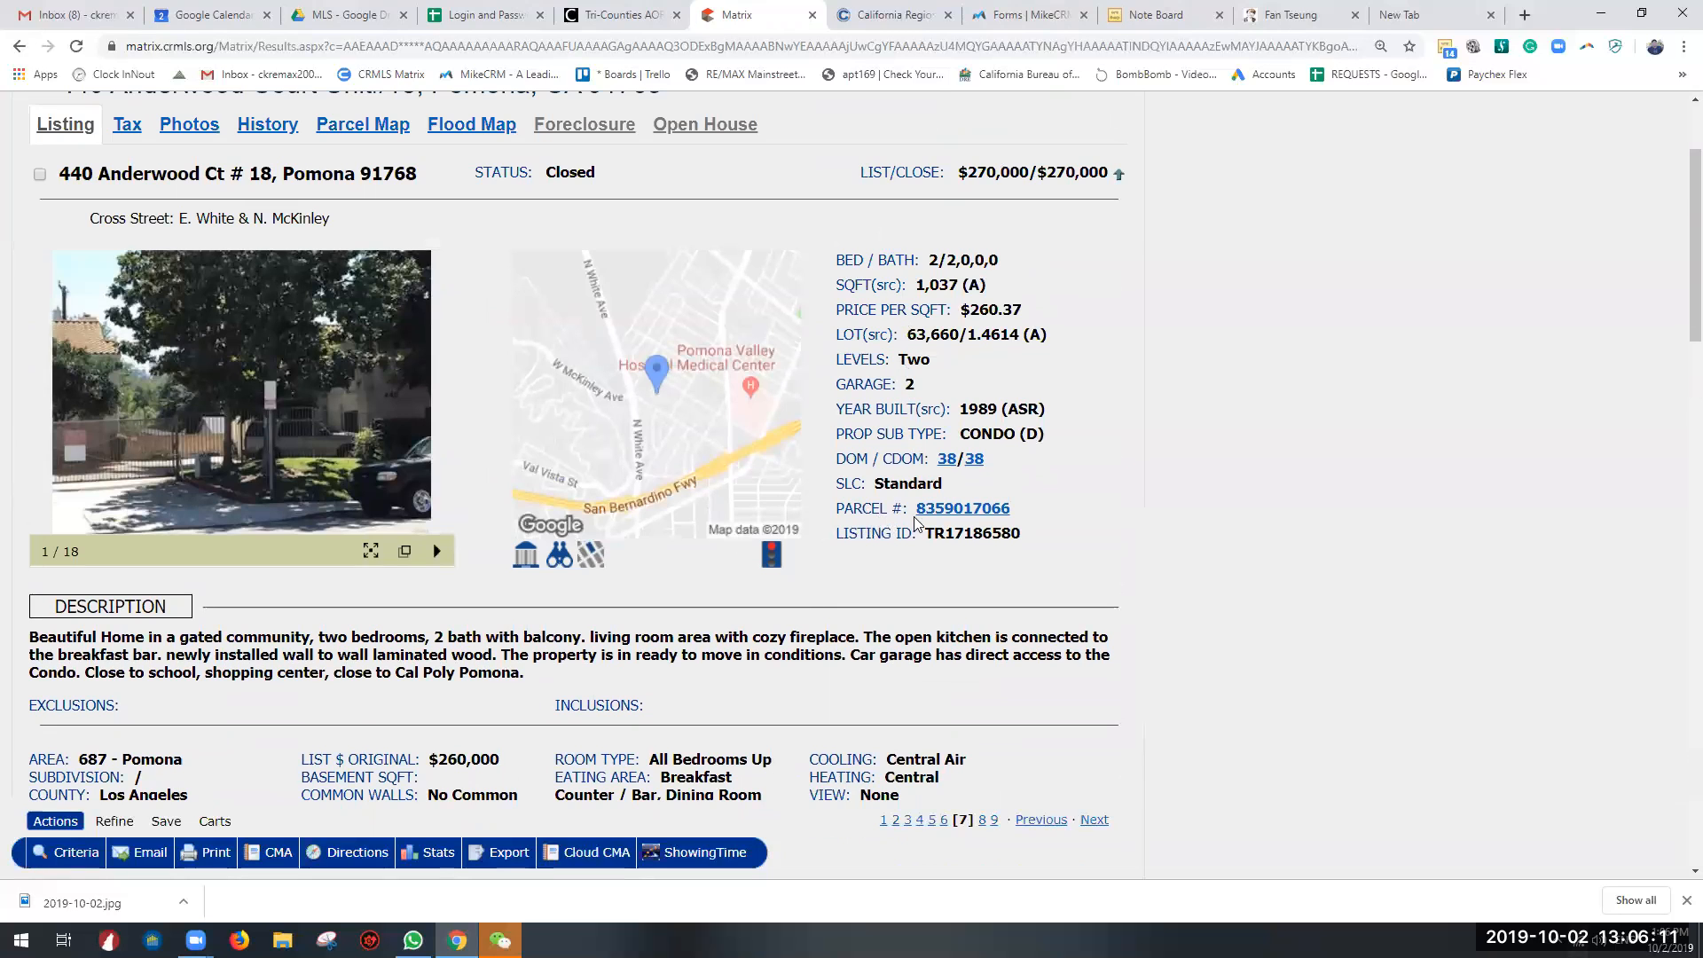
# Step: Open the listing's tax report from its parcel number and review the owner, location, tax and assessment information
pyautogui.click(963, 509)
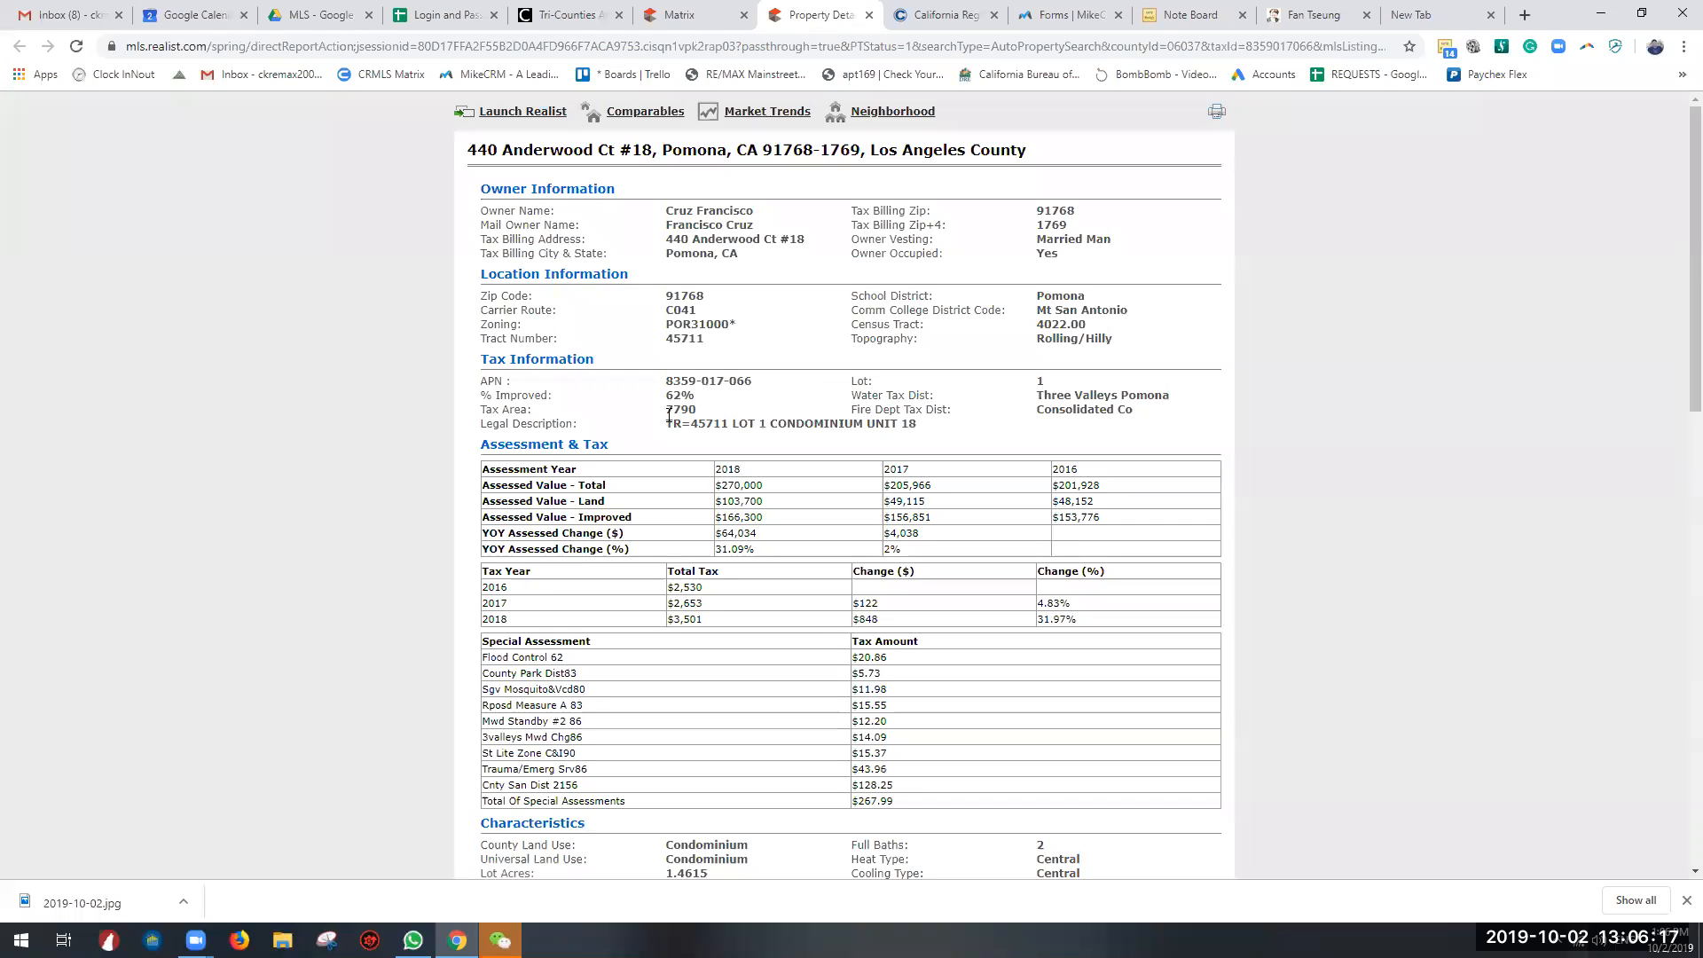
pyautogui.moveTo(672, 208); pyautogui.dragTo(745, 245)
pyautogui.click(710, 279)
pyautogui.moveTo(635, 298); pyautogui.dragTo(1125, 529)
pyautogui.scroll(-2, 816, 390)
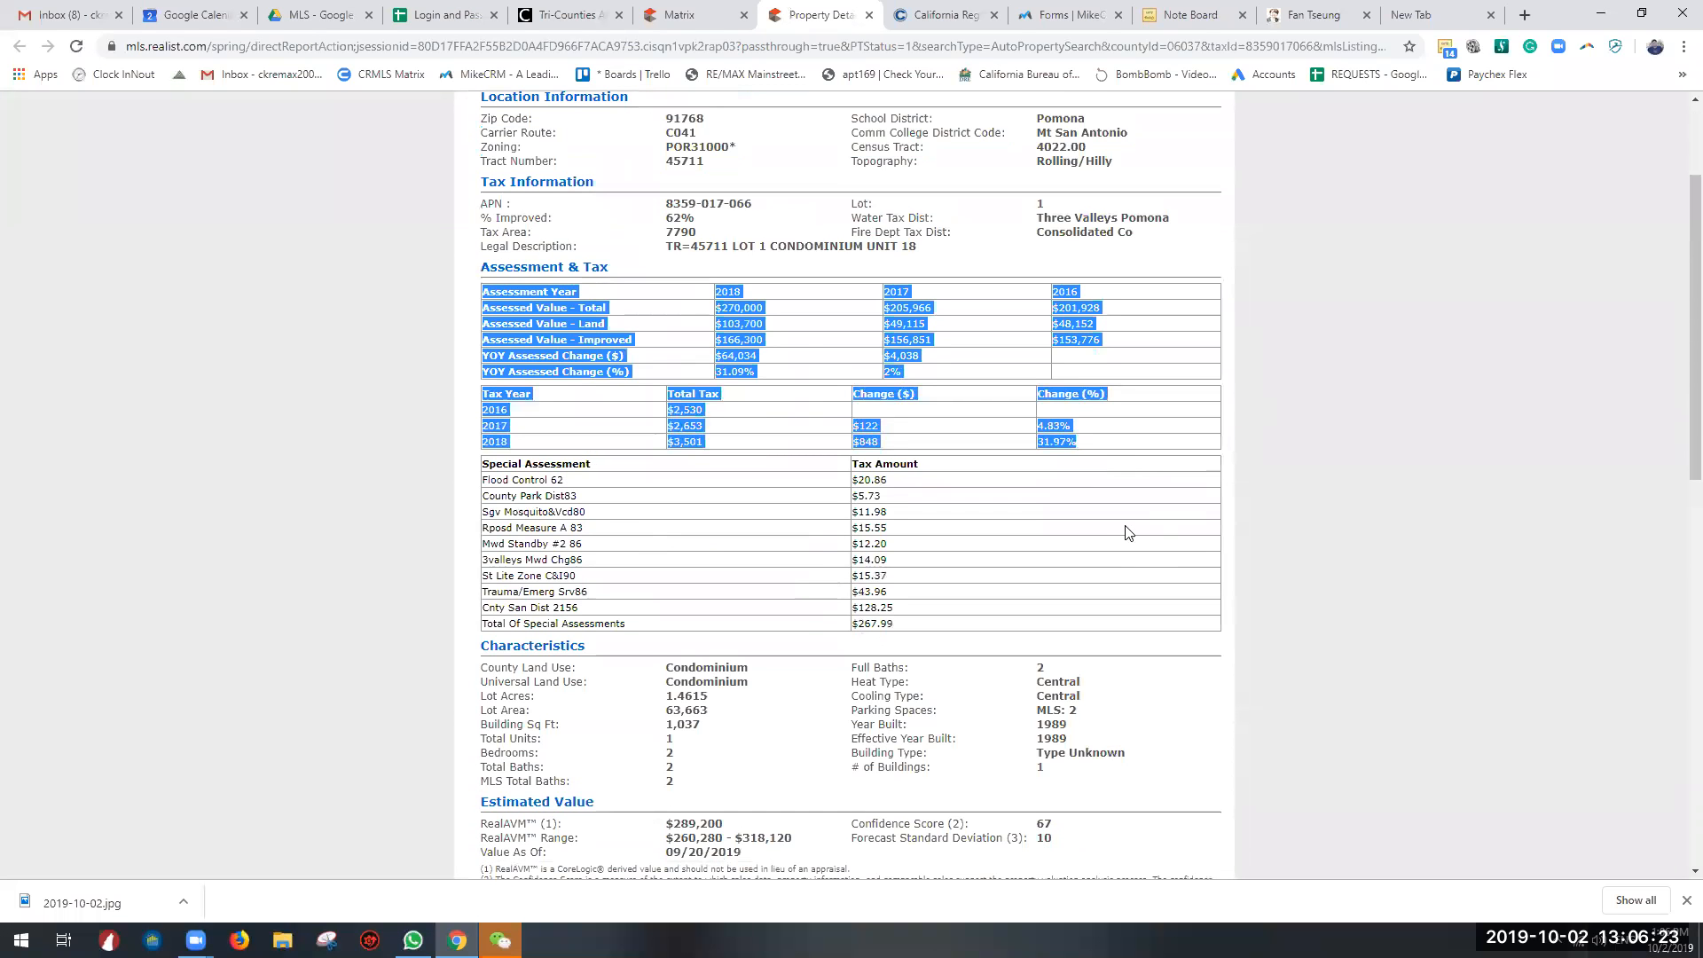
pyautogui.click(1051, 535)
# Step: Examine the Characteristics section of the tax report, including land use, full baths, heat type and total units
pyautogui.scroll(-4, 616, 330)
pyautogui.moveTo(661, 306); pyautogui.dragTo(1171, 436)
pyautogui.click(580, 332)
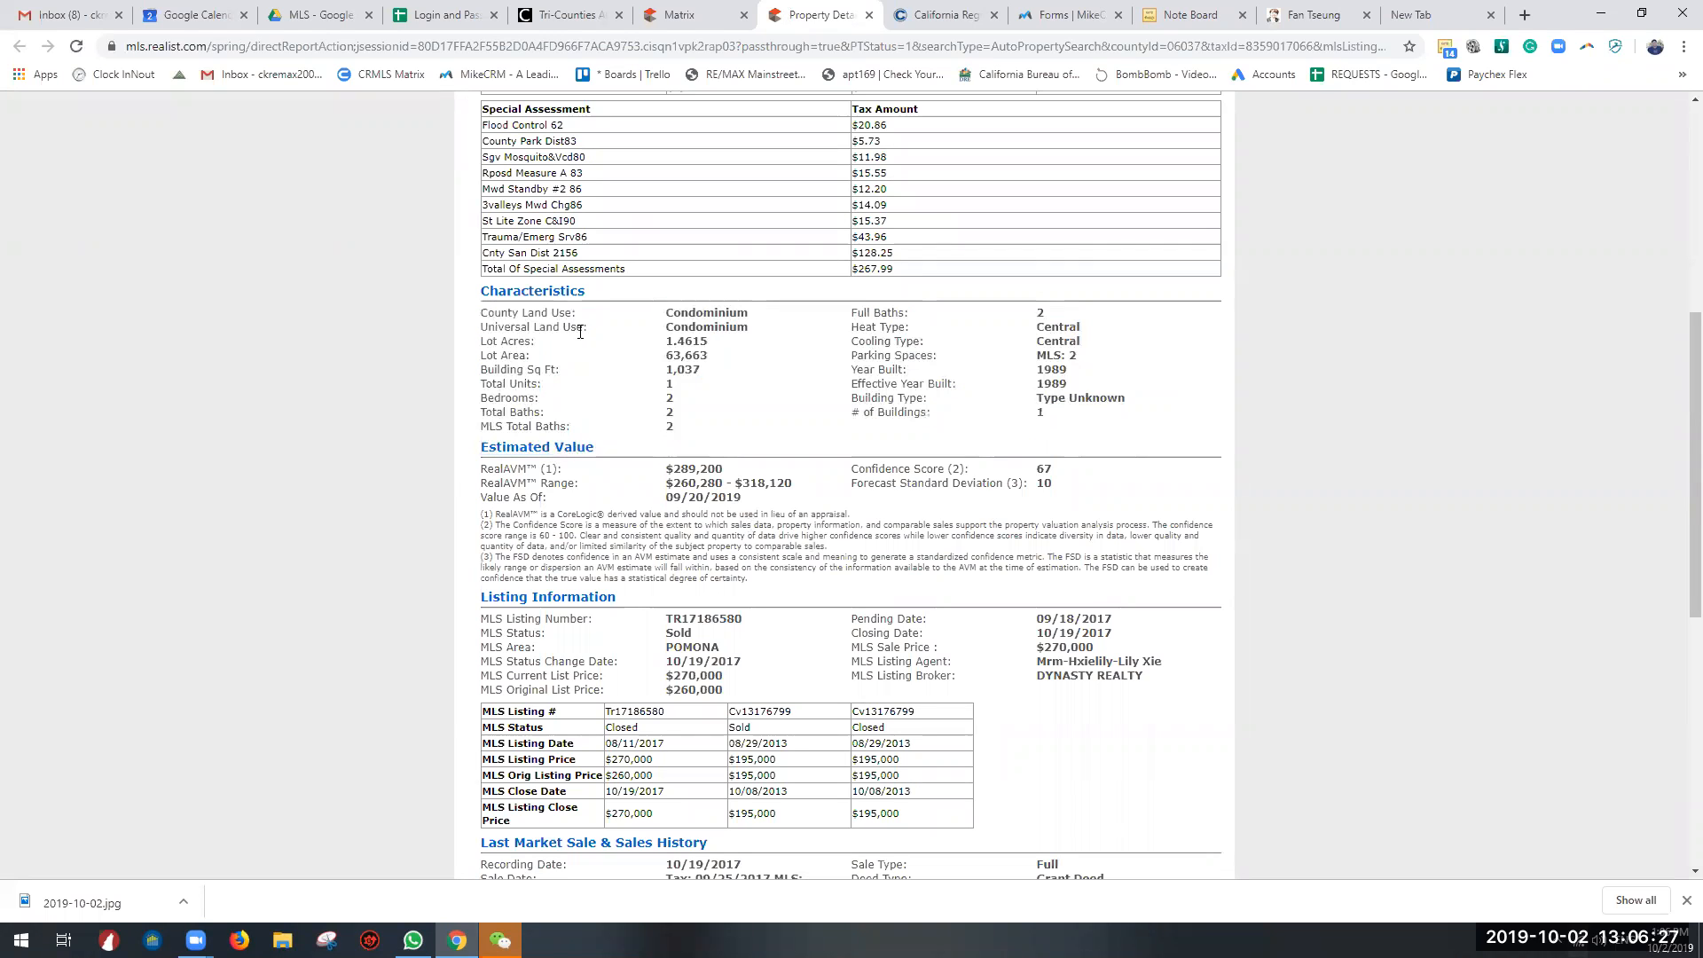
pyautogui.moveTo(661, 316); pyautogui.dragTo(759, 332)
pyautogui.click(753, 334)
pyautogui.moveTo(856, 314); pyautogui.dragTo(1018, 334)
pyautogui.moveTo(525, 384); pyautogui.dragTo(723, 386)
pyautogui.moveTo(544, 384); pyautogui.dragTo(480, 386)
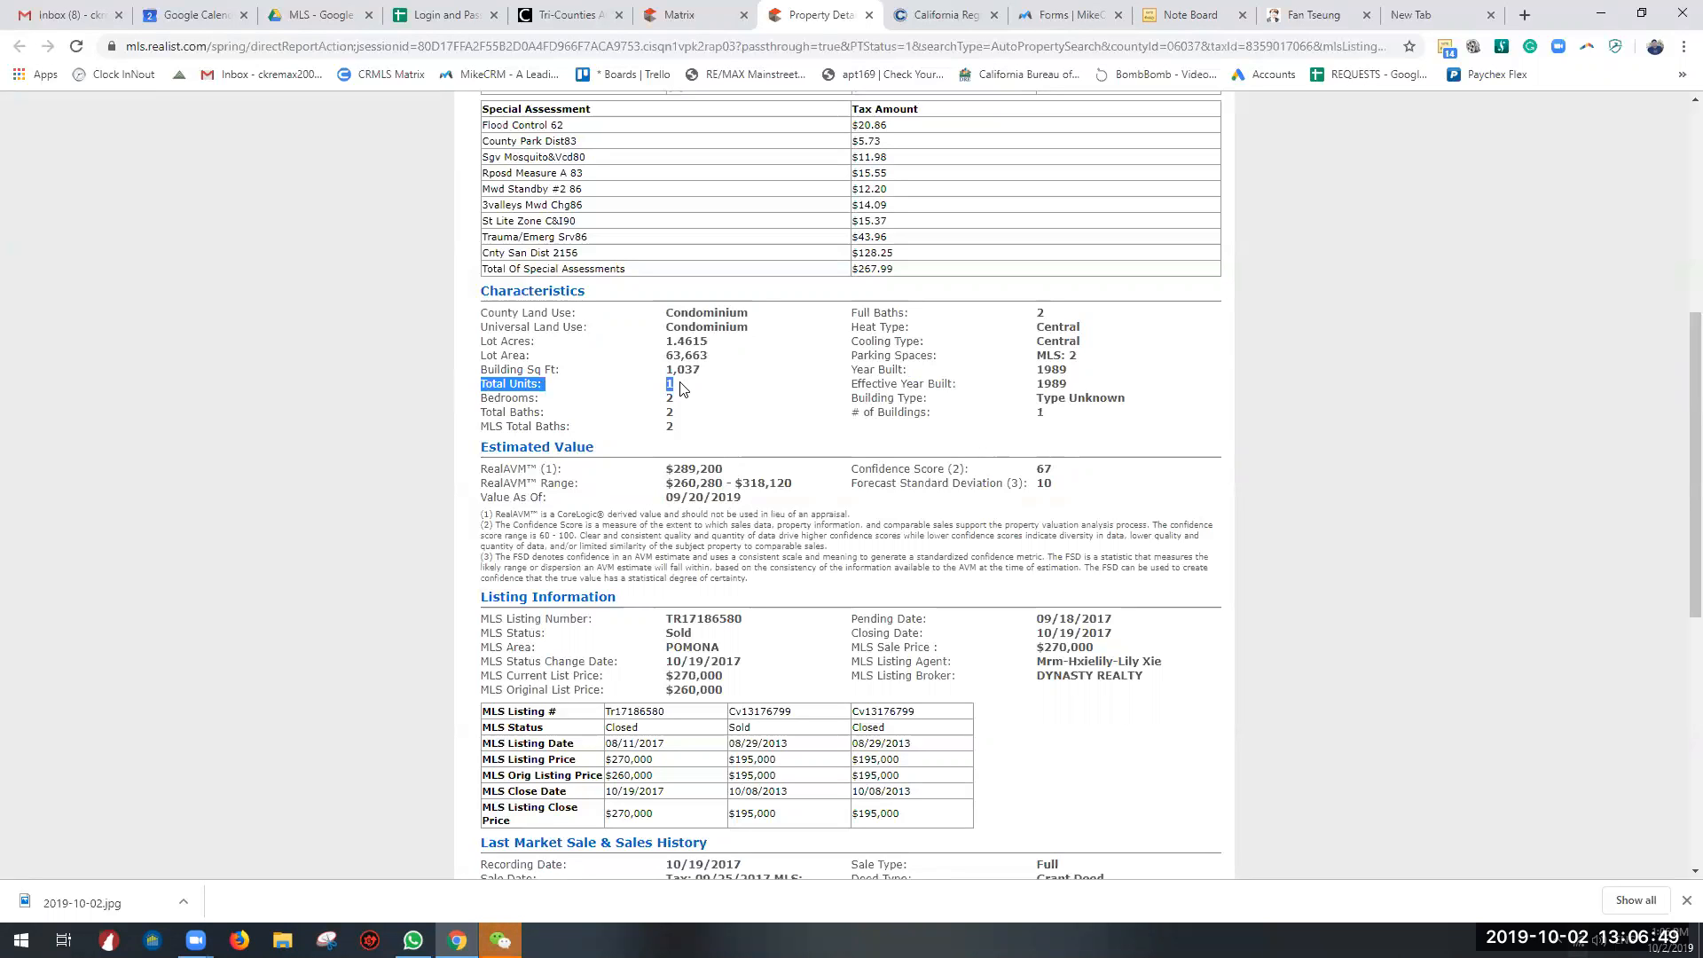
pyautogui.moveTo(661, 394)
pyautogui.mouseDown()
pyautogui.moveTo(483, 392)
pyautogui.moveTo(700, 395)
pyautogui.moveTo(630, 386)
pyautogui.mouseUp()
pyautogui.scroll(6, 630, 385)
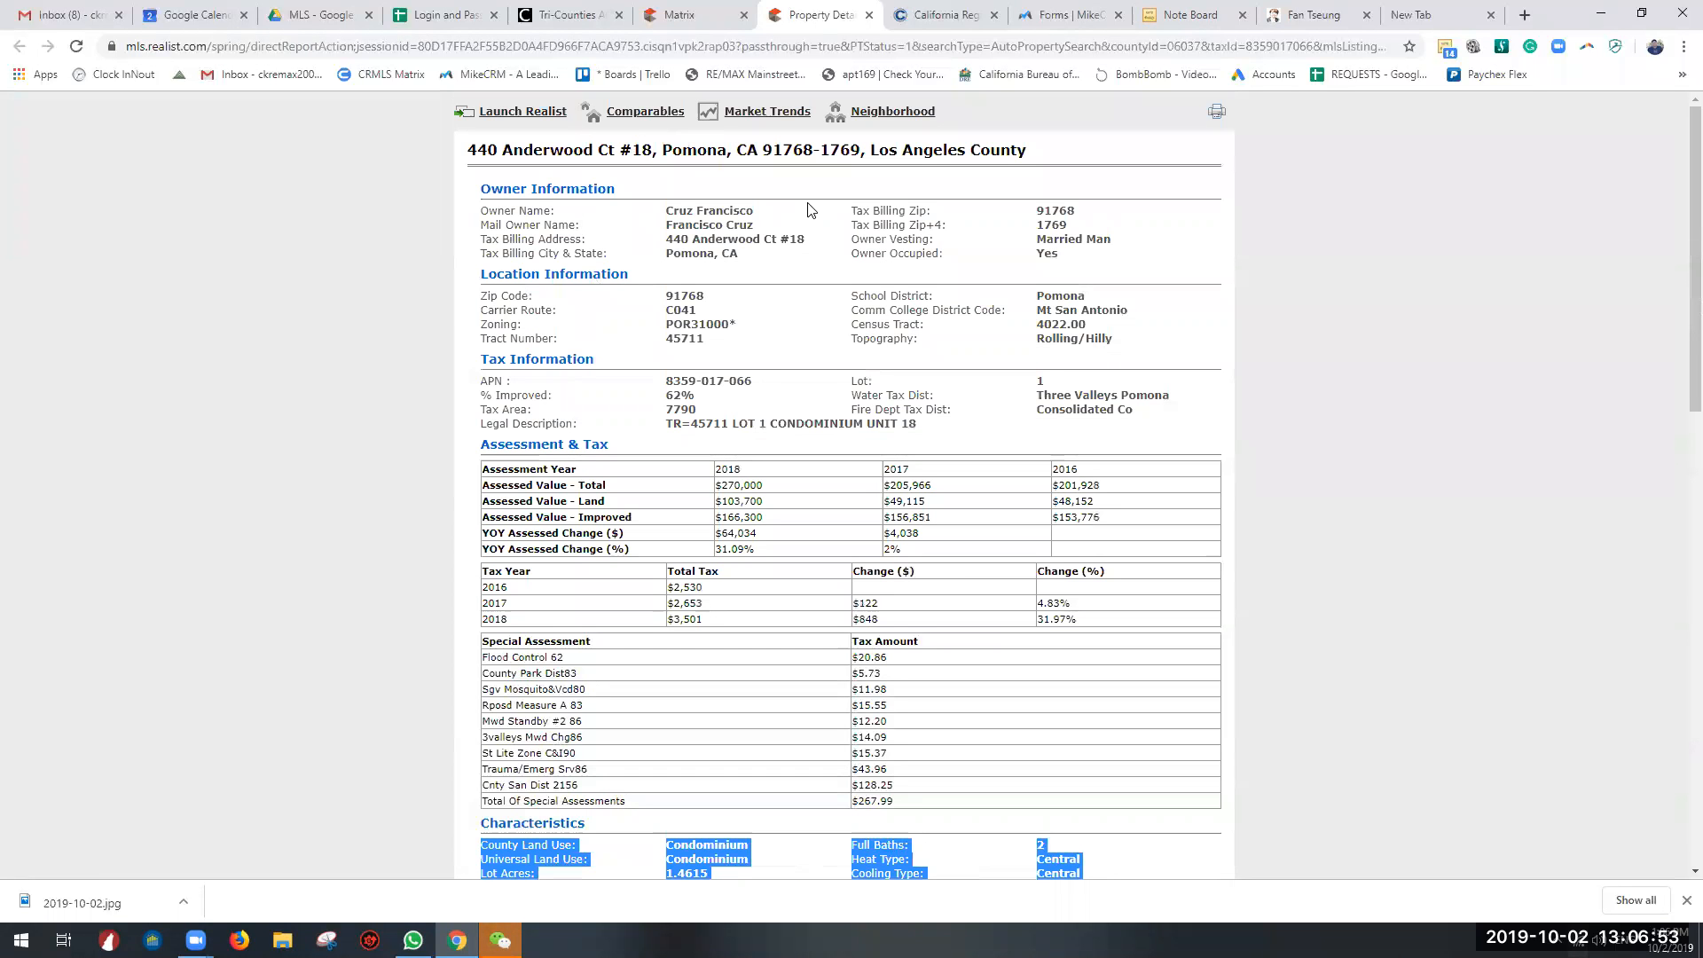
# Step: Review the report's estimated value and compare the listing dates and prices in the MLS listing history
pyautogui.scroll(-8, 595, 411)
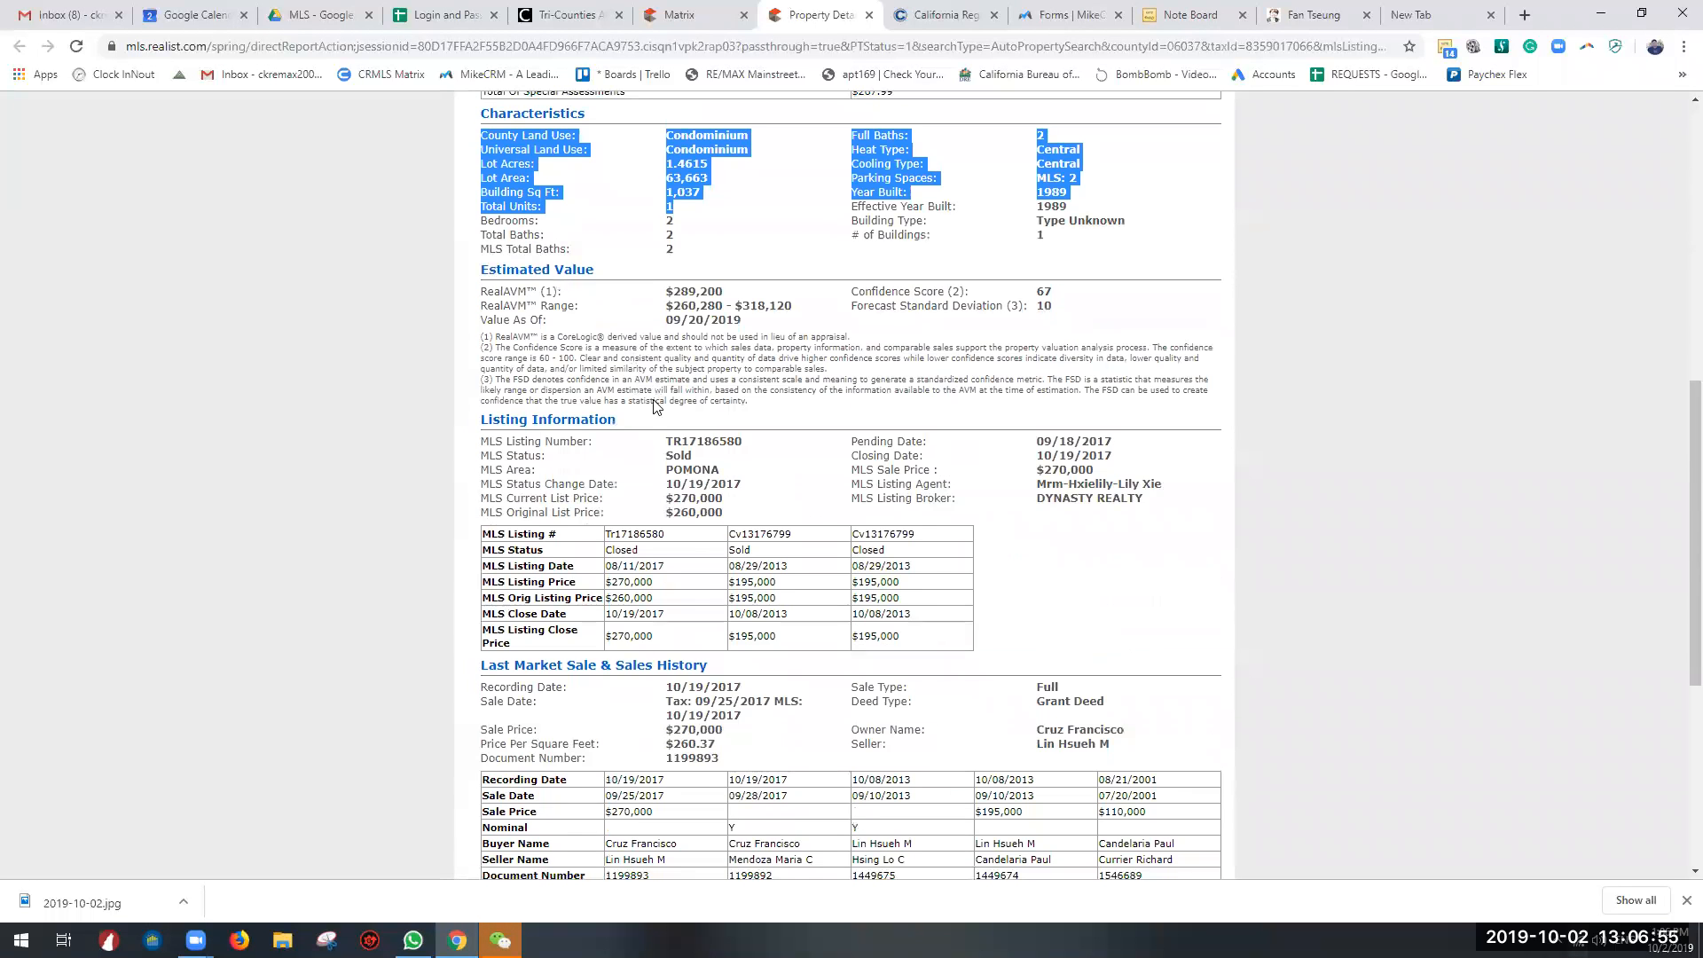
pyautogui.scroll(-3, 654, 406)
pyautogui.moveTo(622, 265); pyautogui.dragTo(990, 375)
pyautogui.click(991, 375)
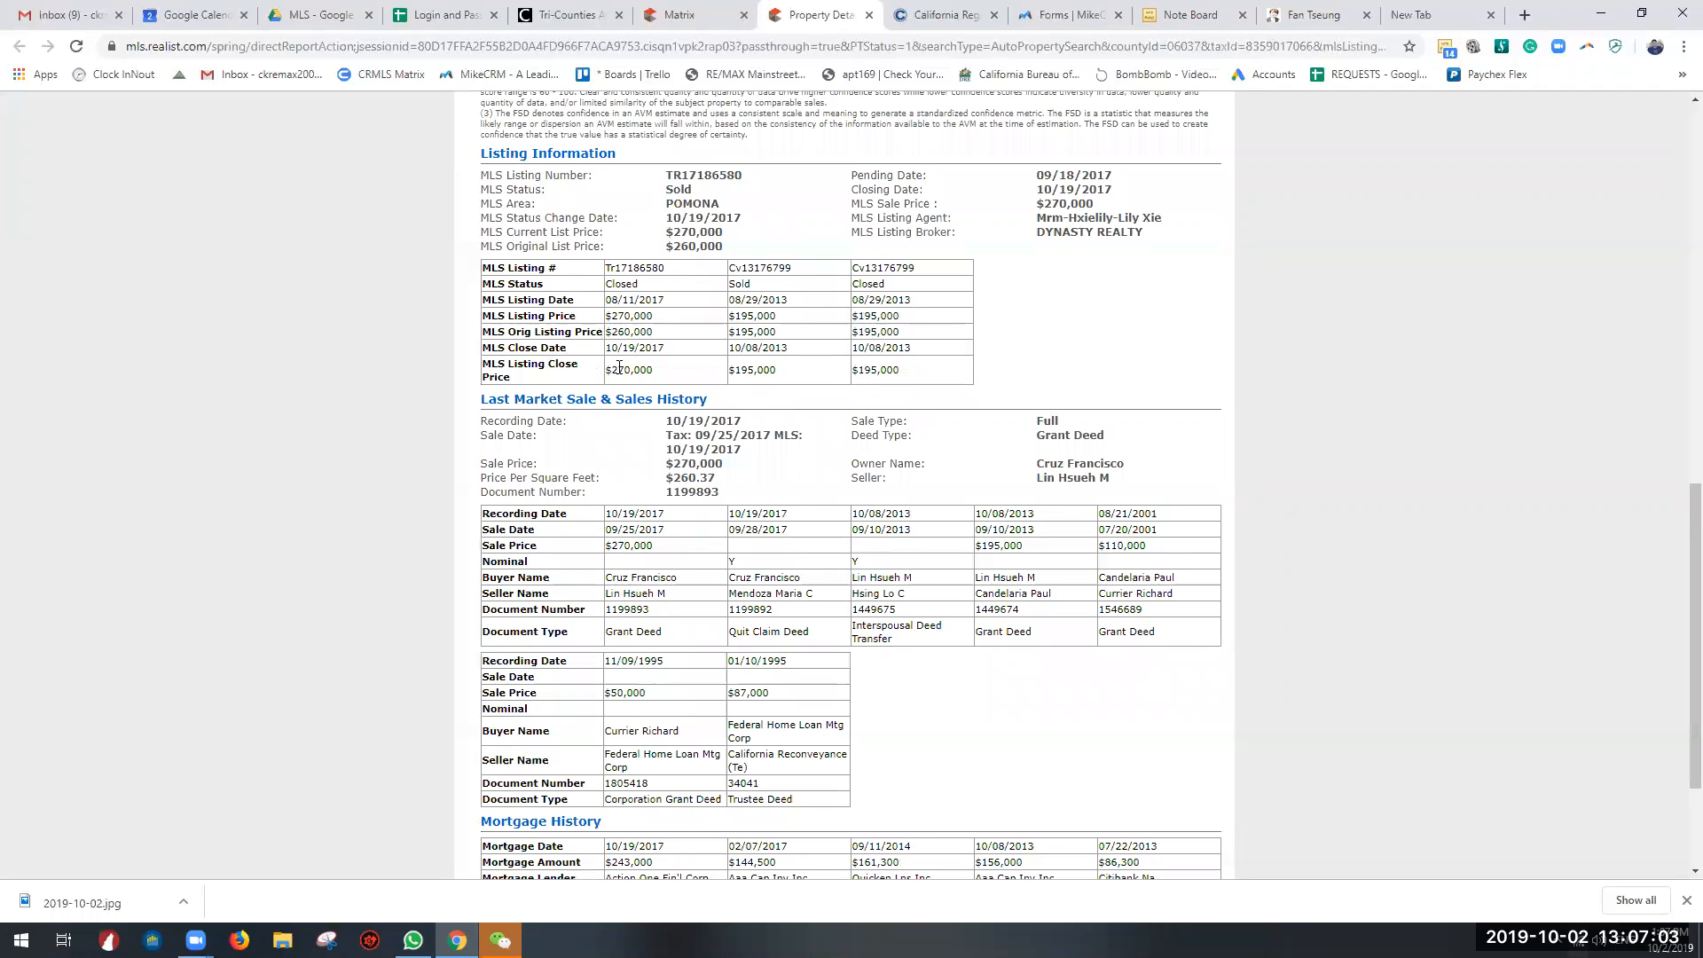
pyautogui.moveTo(858, 364); pyautogui.dragTo(903, 373)
# Step: Examine the Last Market Sale & Sales History tables for sale dates, prices, buyers and sellers
pyautogui.scroll(-3, 847, 515)
pyautogui.moveTo(497, 211); pyautogui.dragTo(946, 562)
pyautogui.click(656, 377)
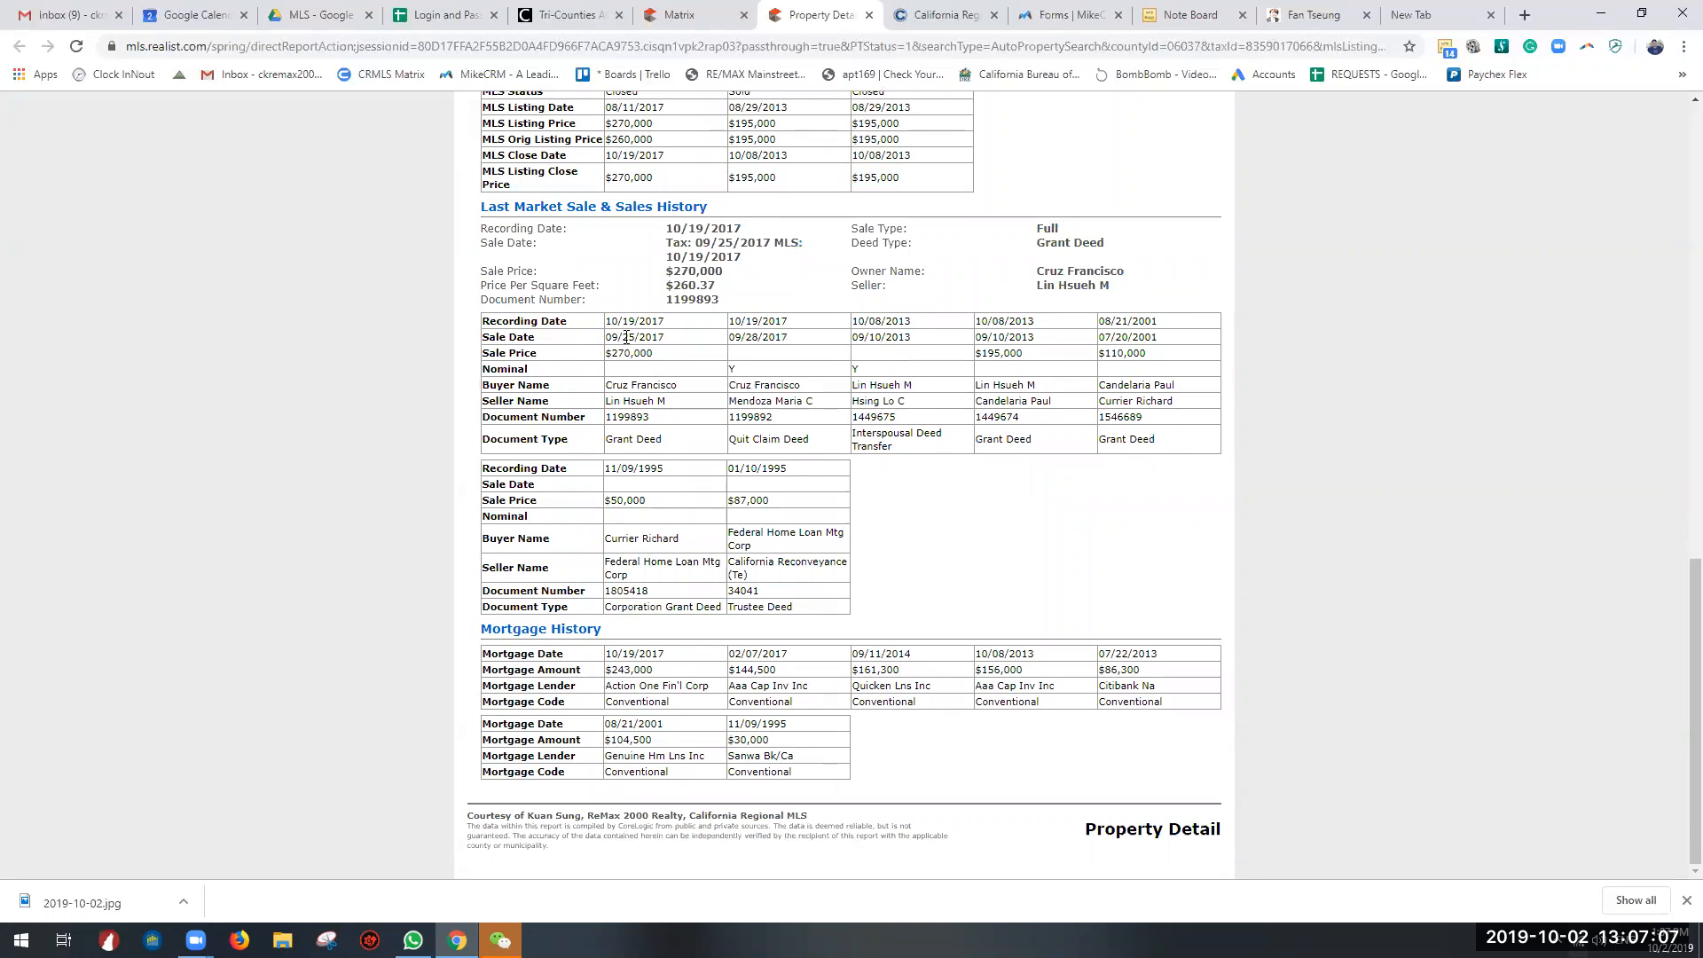
pyautogui.moveTo(608, 382)
pyautogui.mouseDown()
pyautogui.moveTo(697, 398)
pyautogui.moveTo(599, 407)
pyautogui.moveTo(603, 385)
pyautogui.mouseUp()
# Step: Examine the Mortgage History dates, amounts and loan types, comparing them with the latest sale price
pyautogui.moveTo(619, 654); pyautogui.dragTo(731, 744)
pyautogui.click(731, 743)
pyautogui.moveTo(605, 740)
pyautogui.mouseDown()
pyautogui.moveTo(825, 751)
pyautogui.moveTo(603, 740)
pyautogui.mouseUp()
pyautogui.moveTo(783, 740); pyautogui.dragTo(581, 736)
pyautogui.moveTo(663, 740); pyautogui.dragTo(595, 740)
pyautogui.click(663, 740)
pyautogui.moveTo(660, 353); pyautogui.dragTo(603, 353)
pyautogui.moveTo(675, 740); pyautogui.dragTo(577, 741)
pyautogui.moveTo(782, 742); pyautogui.dragTo(718, 737)
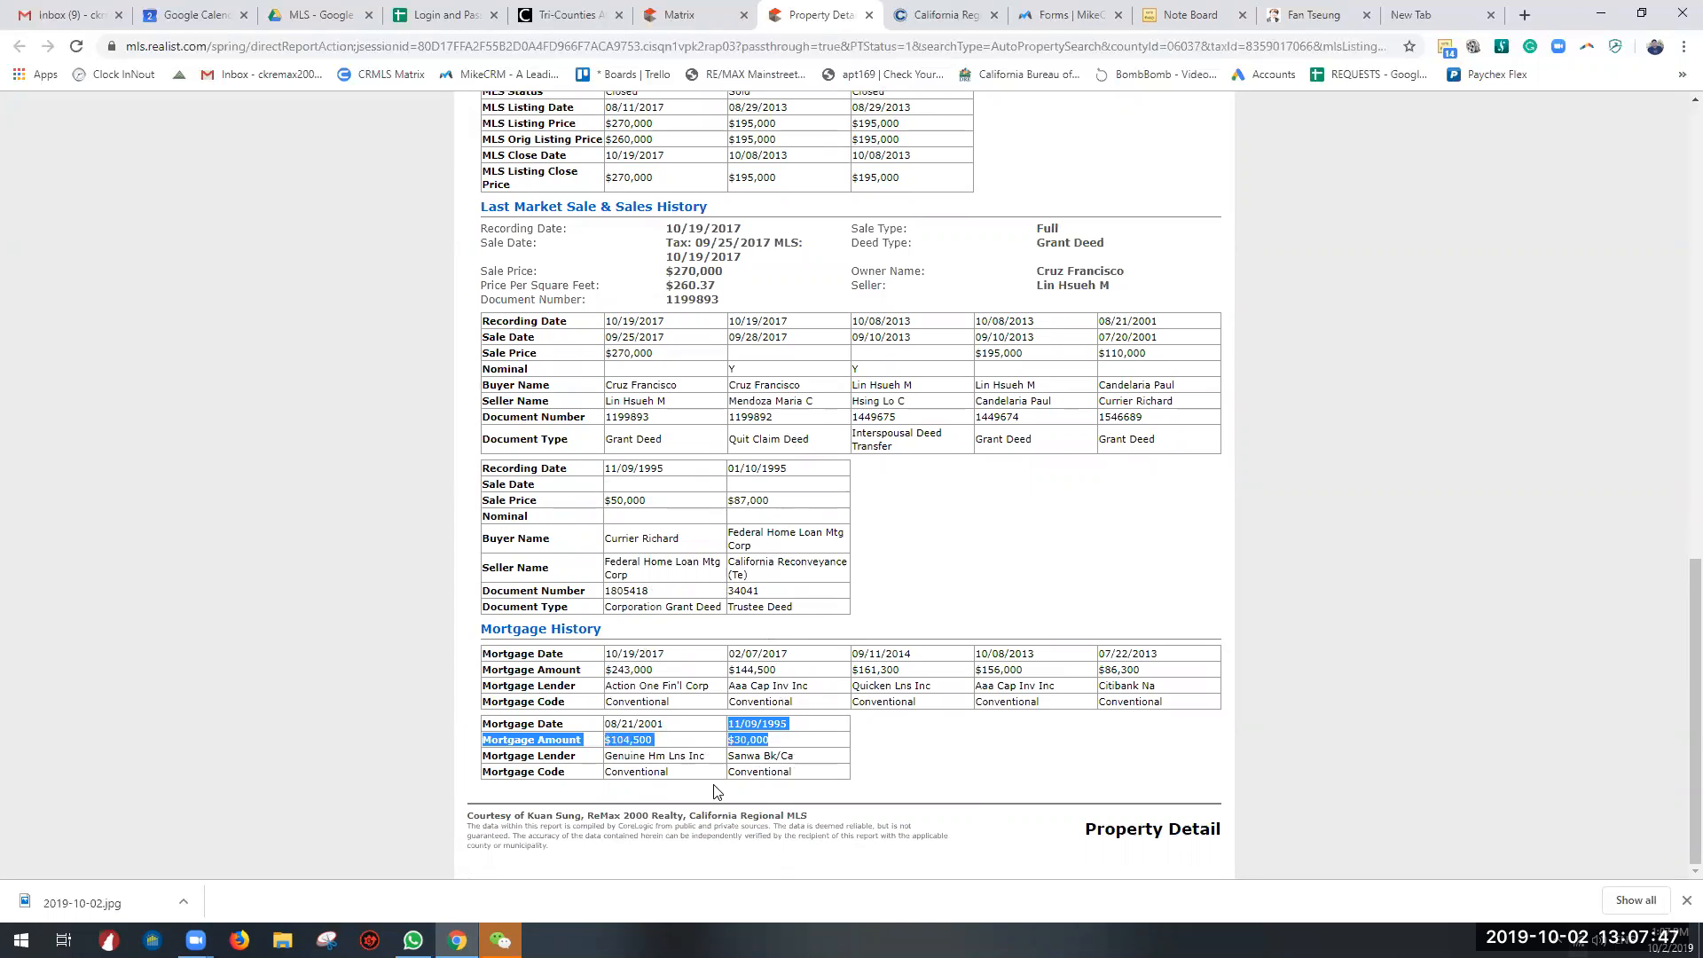
pyautogui.moveTo(717, 791); pyautogui.dragTo(838, 791)
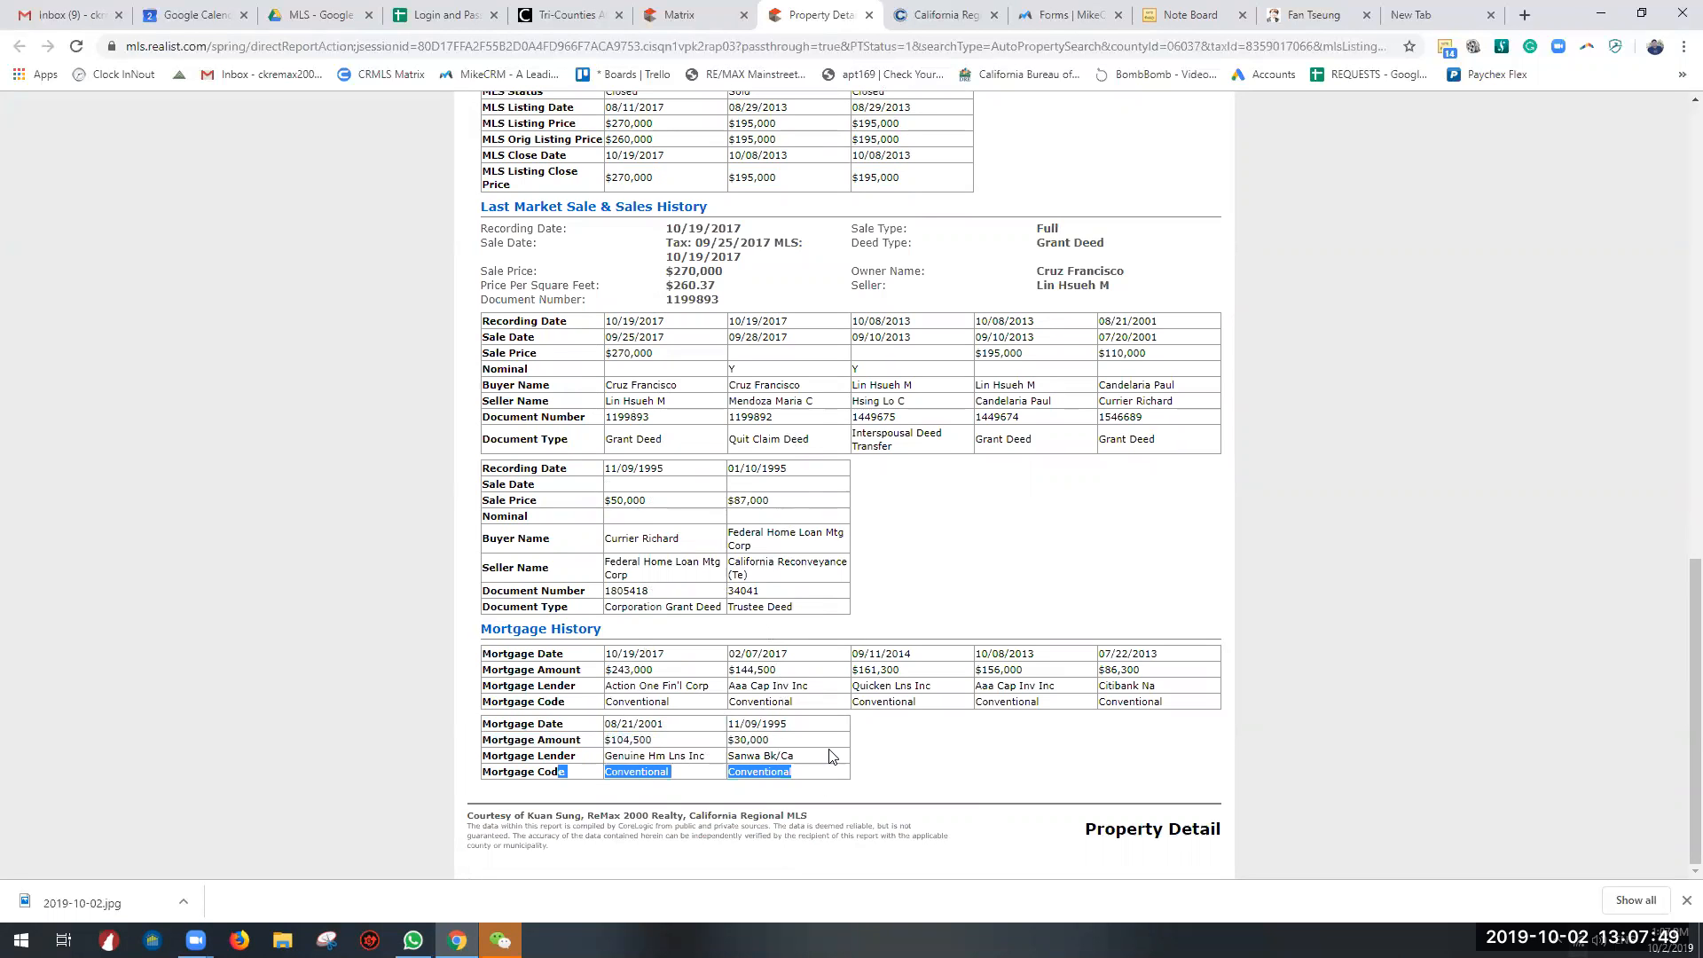
# Step: Look over the listing, sales and mortgage history sections of the tax report once more
pyautogui.scroll(1, 838, 758)
pyautogui.scroll(-1, 838, 758)
pyautogui.scroll(2, 724, 624)
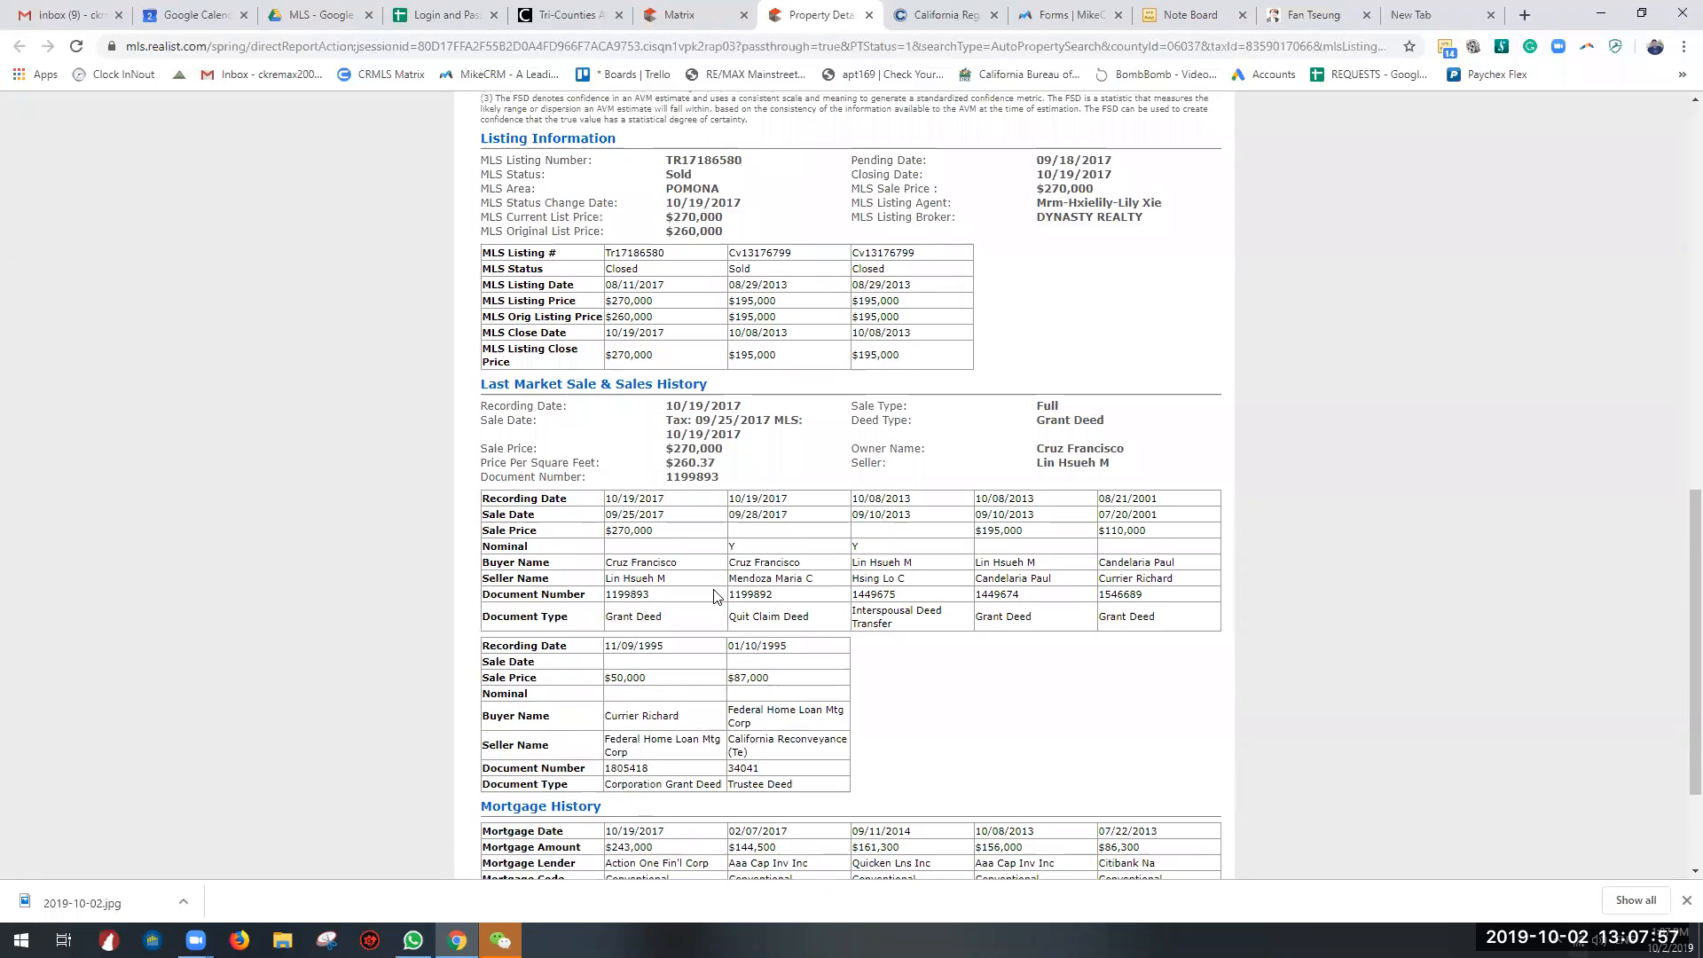
pyautogui.scroll(-2, 716, 596)
pyautogui.moveTo(883, 589); pyautogui.dragTo(667, 419)
pyautogui.click(956, 521)
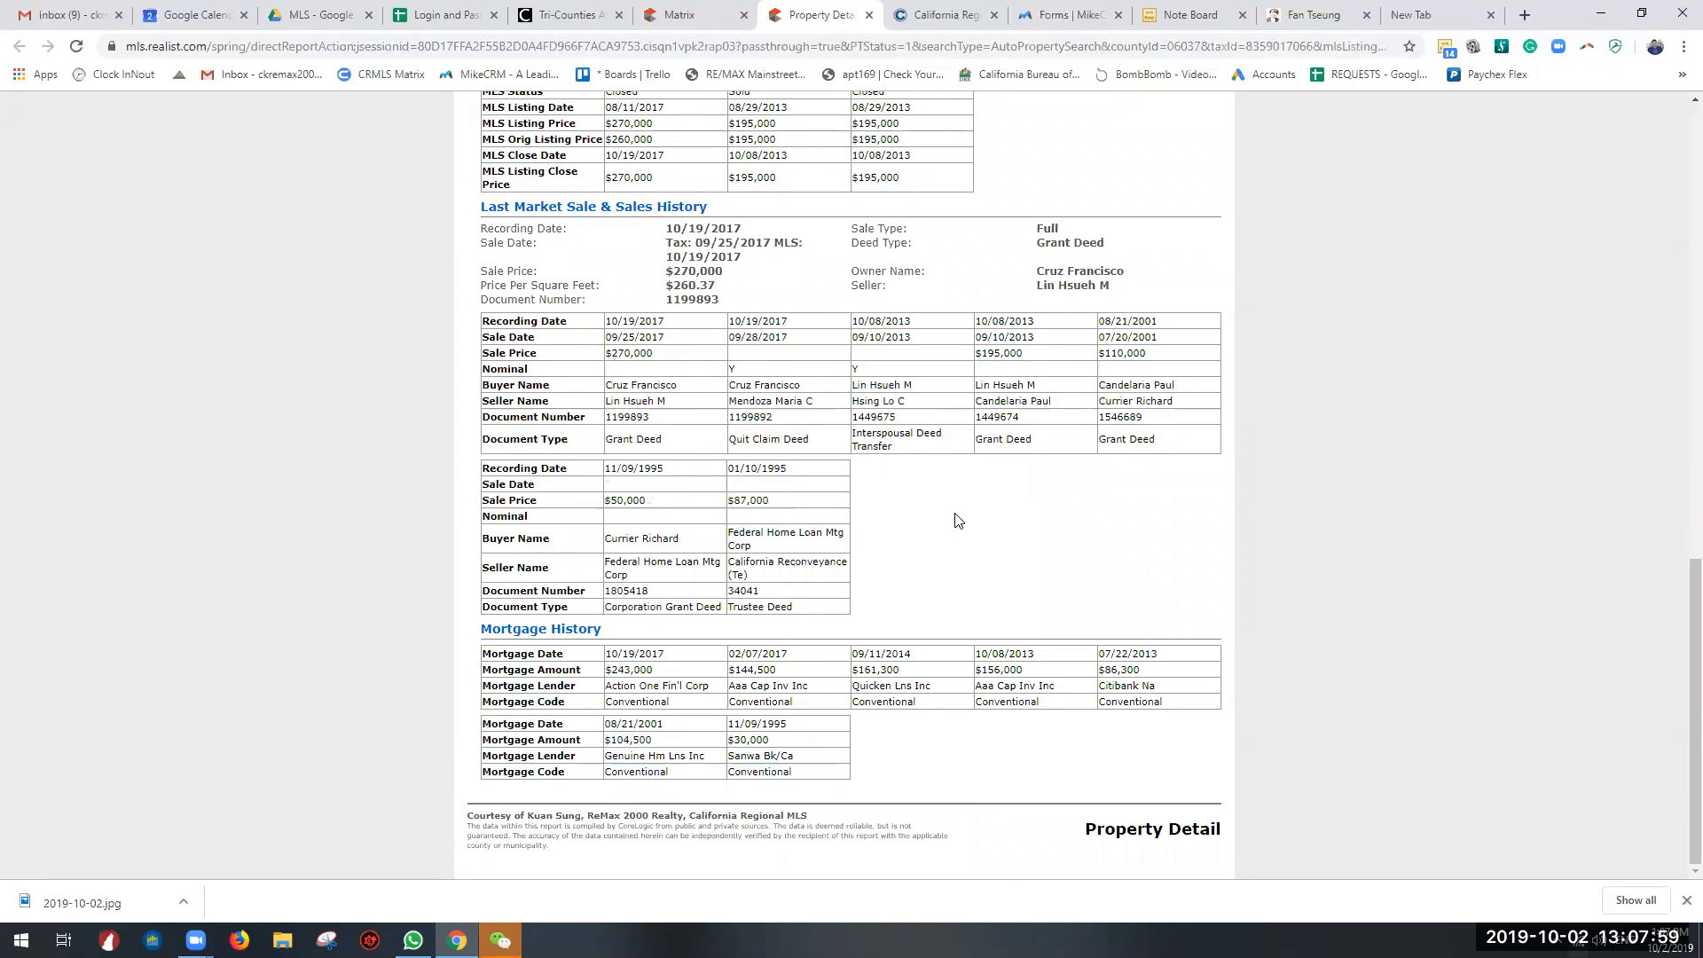
# Step: Try to view the property's comparables in Realist and return to the Property Detail report
pyautogui.scroll(15, 957, 521)
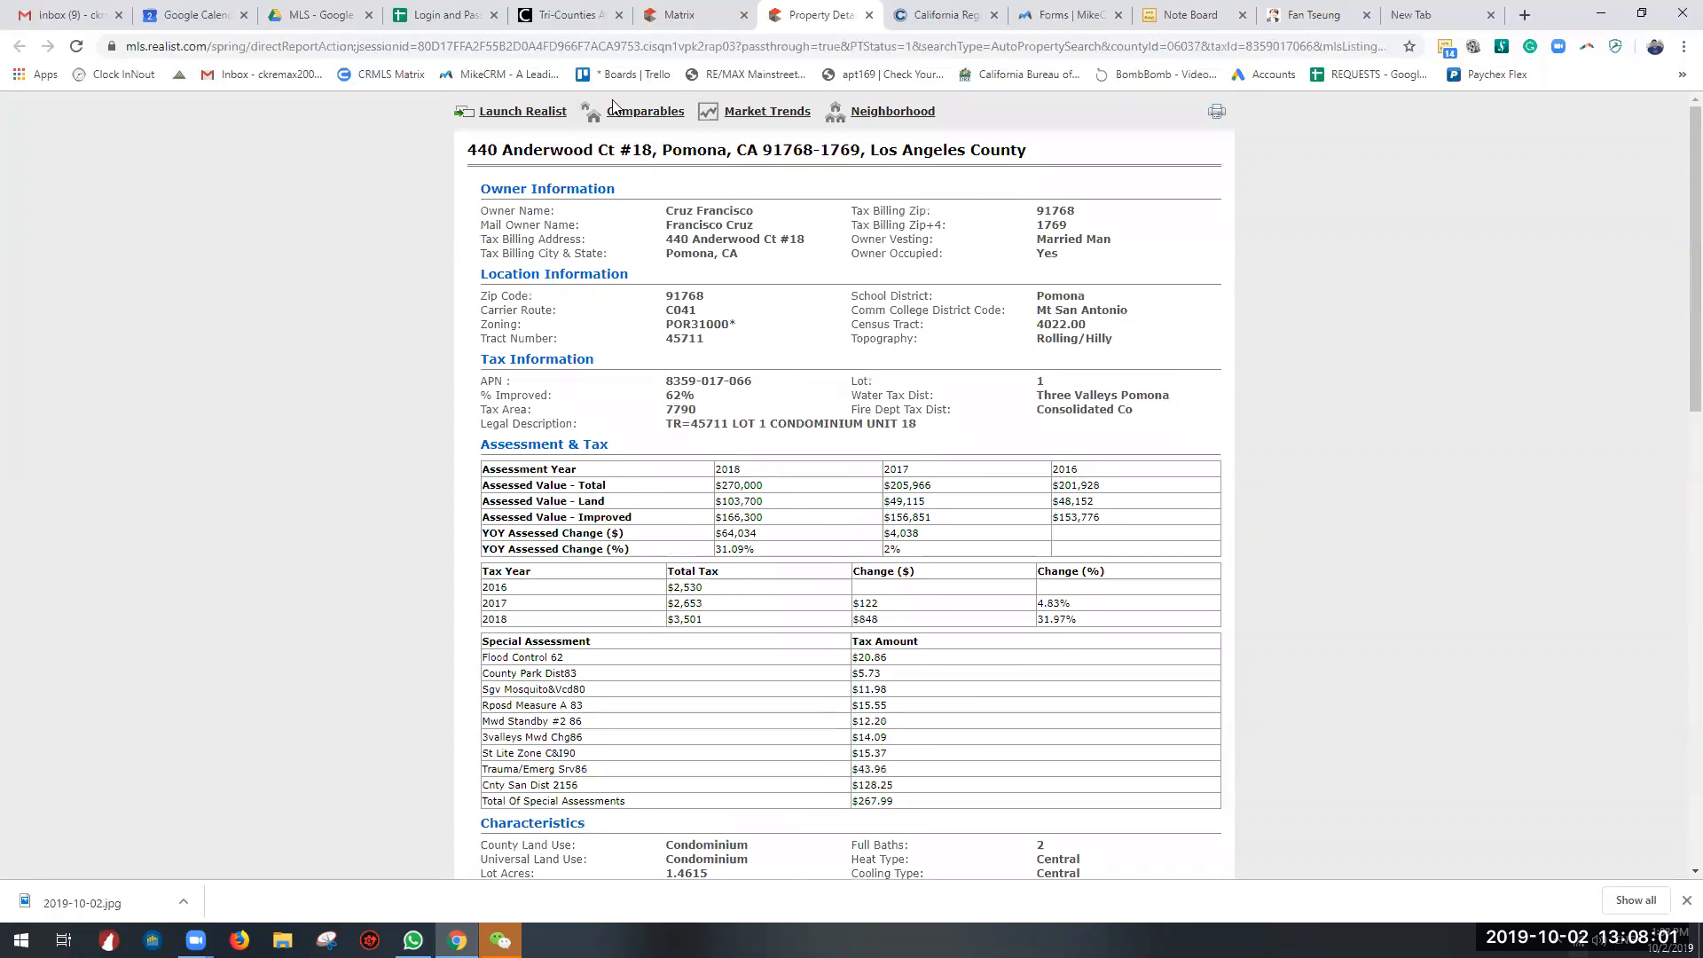
pyautogui.click(634, 112)
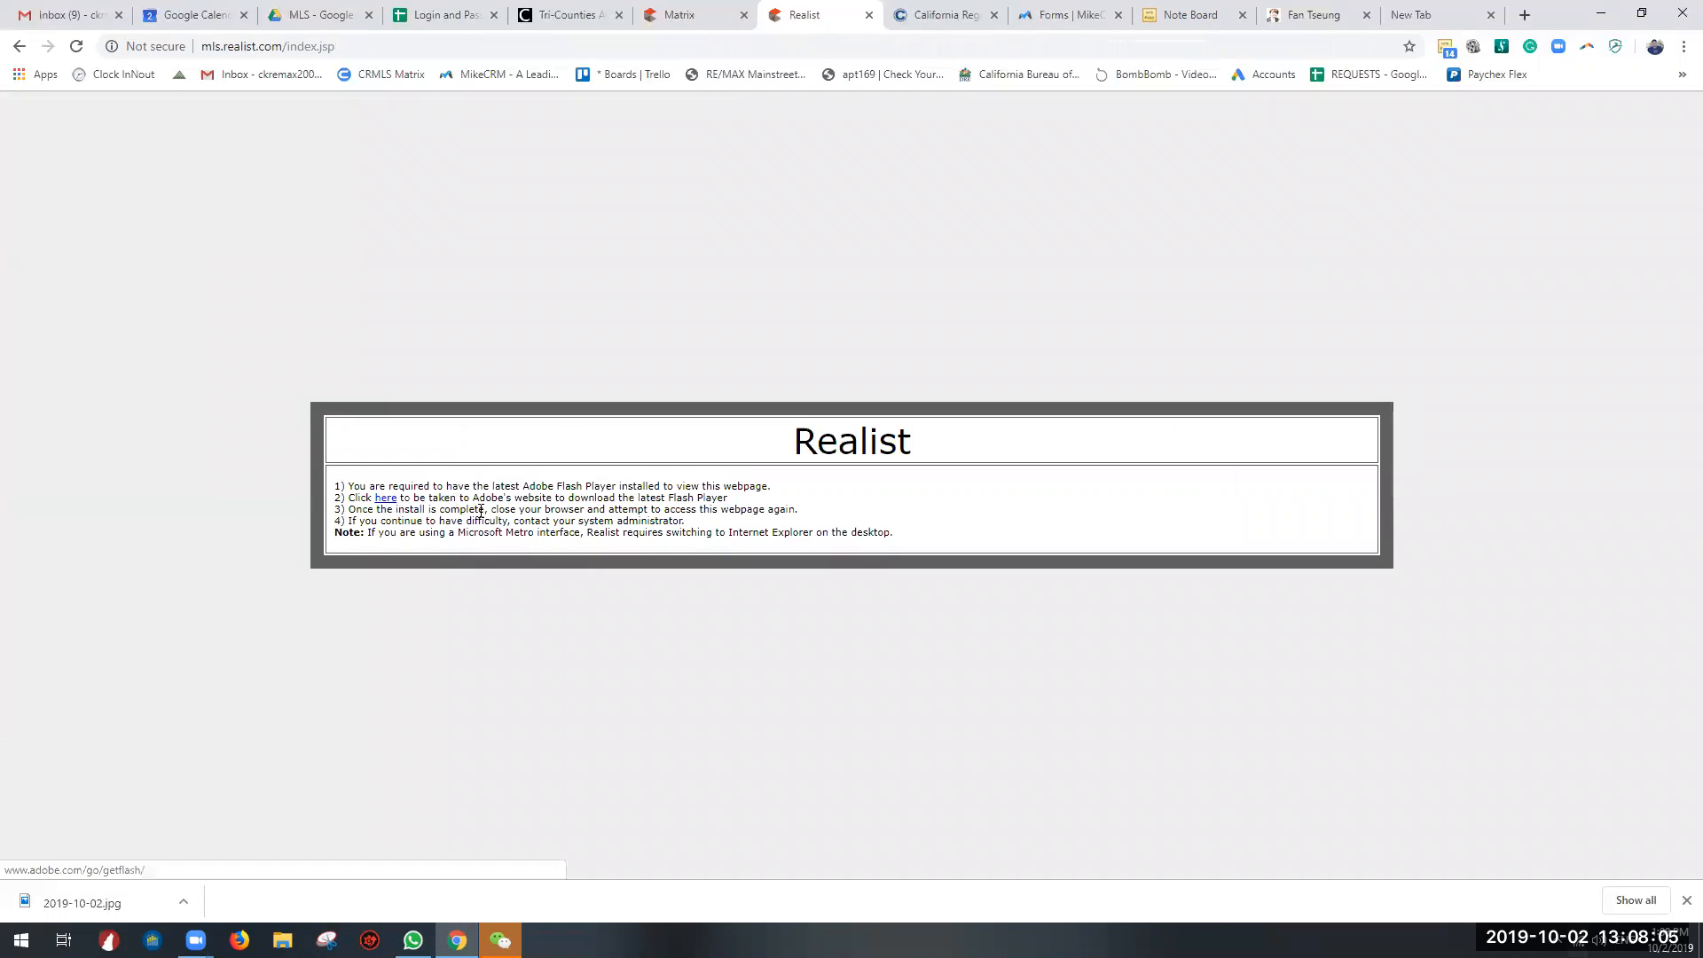
pyautogui.click(691, 15)
pyautogui.click(786, 12)
pyautogui.click(18, 49)
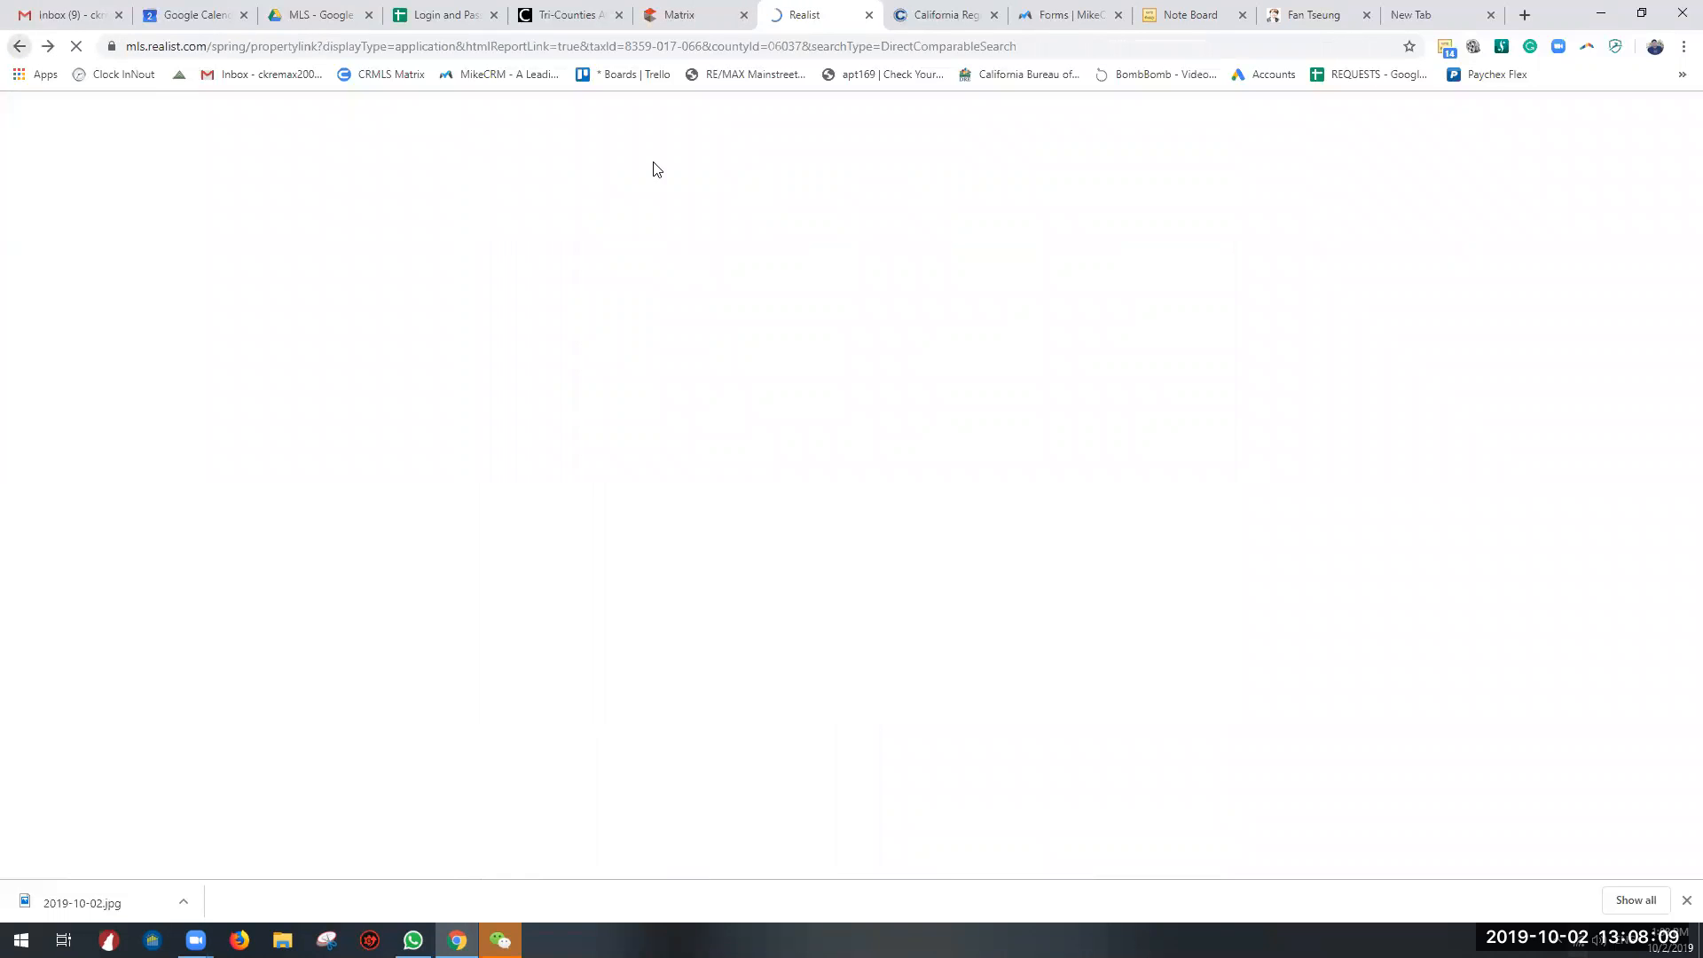
pyautogui.click(7, 49)
pyautogui.click(7, 49)
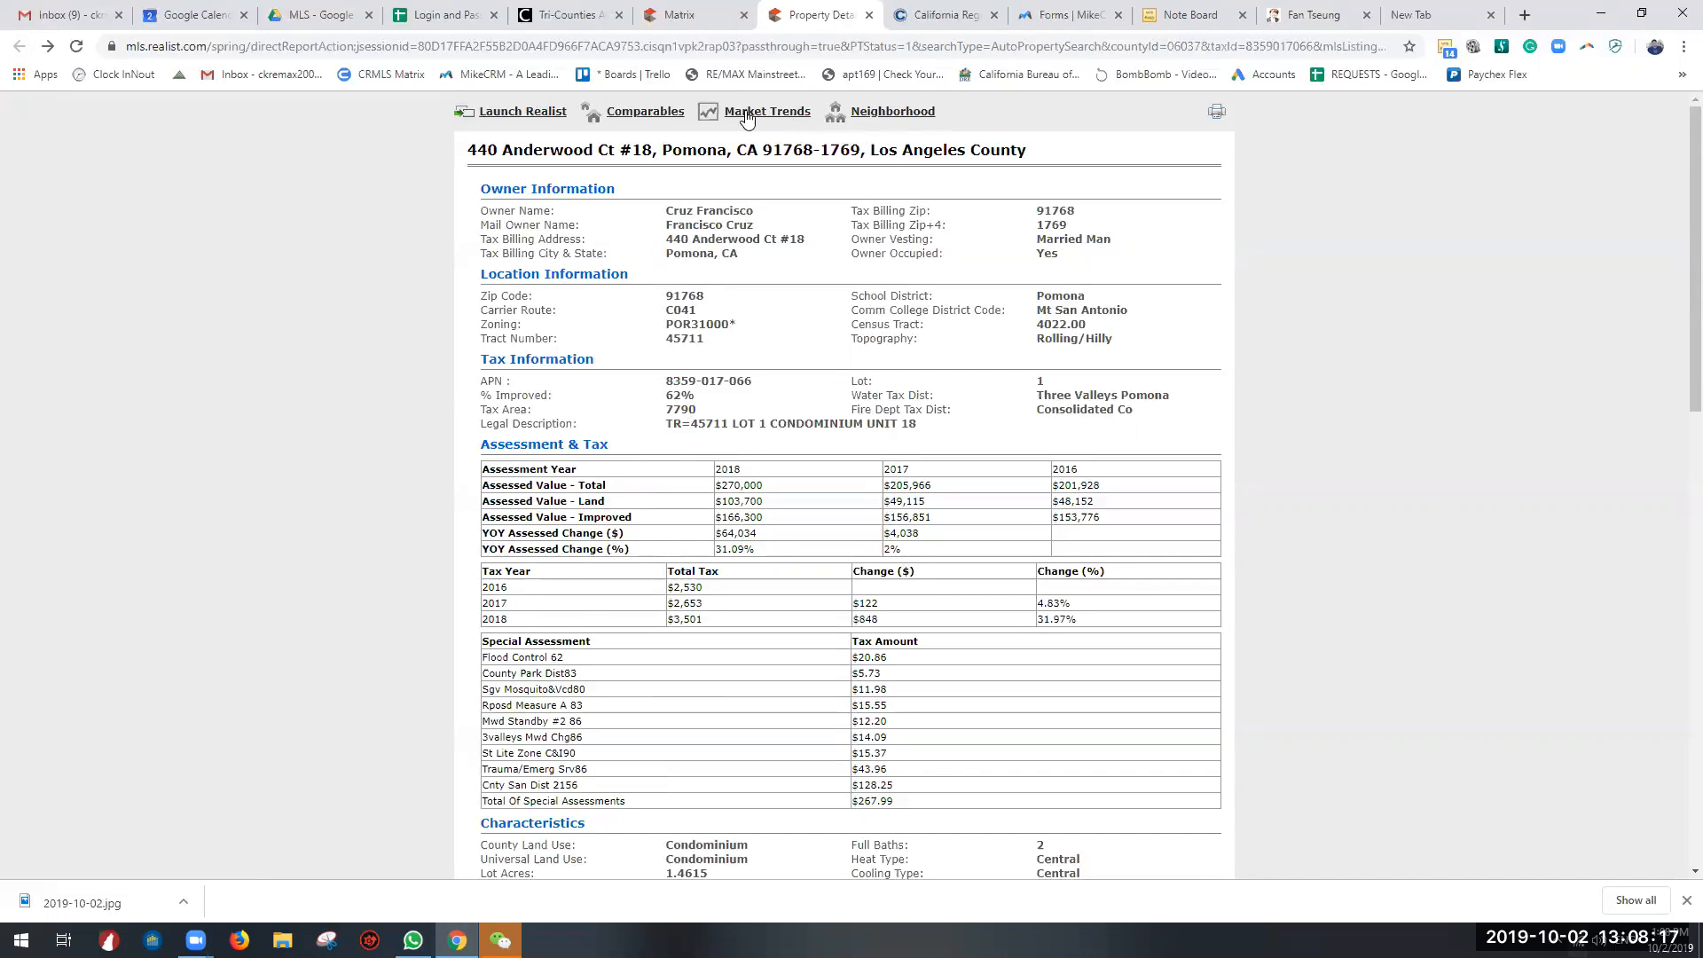
# Step: Glance over the rest of the tax report and switch to the MLS folder in Google Drive
pyautogui.scroll(-11, 823, 541)
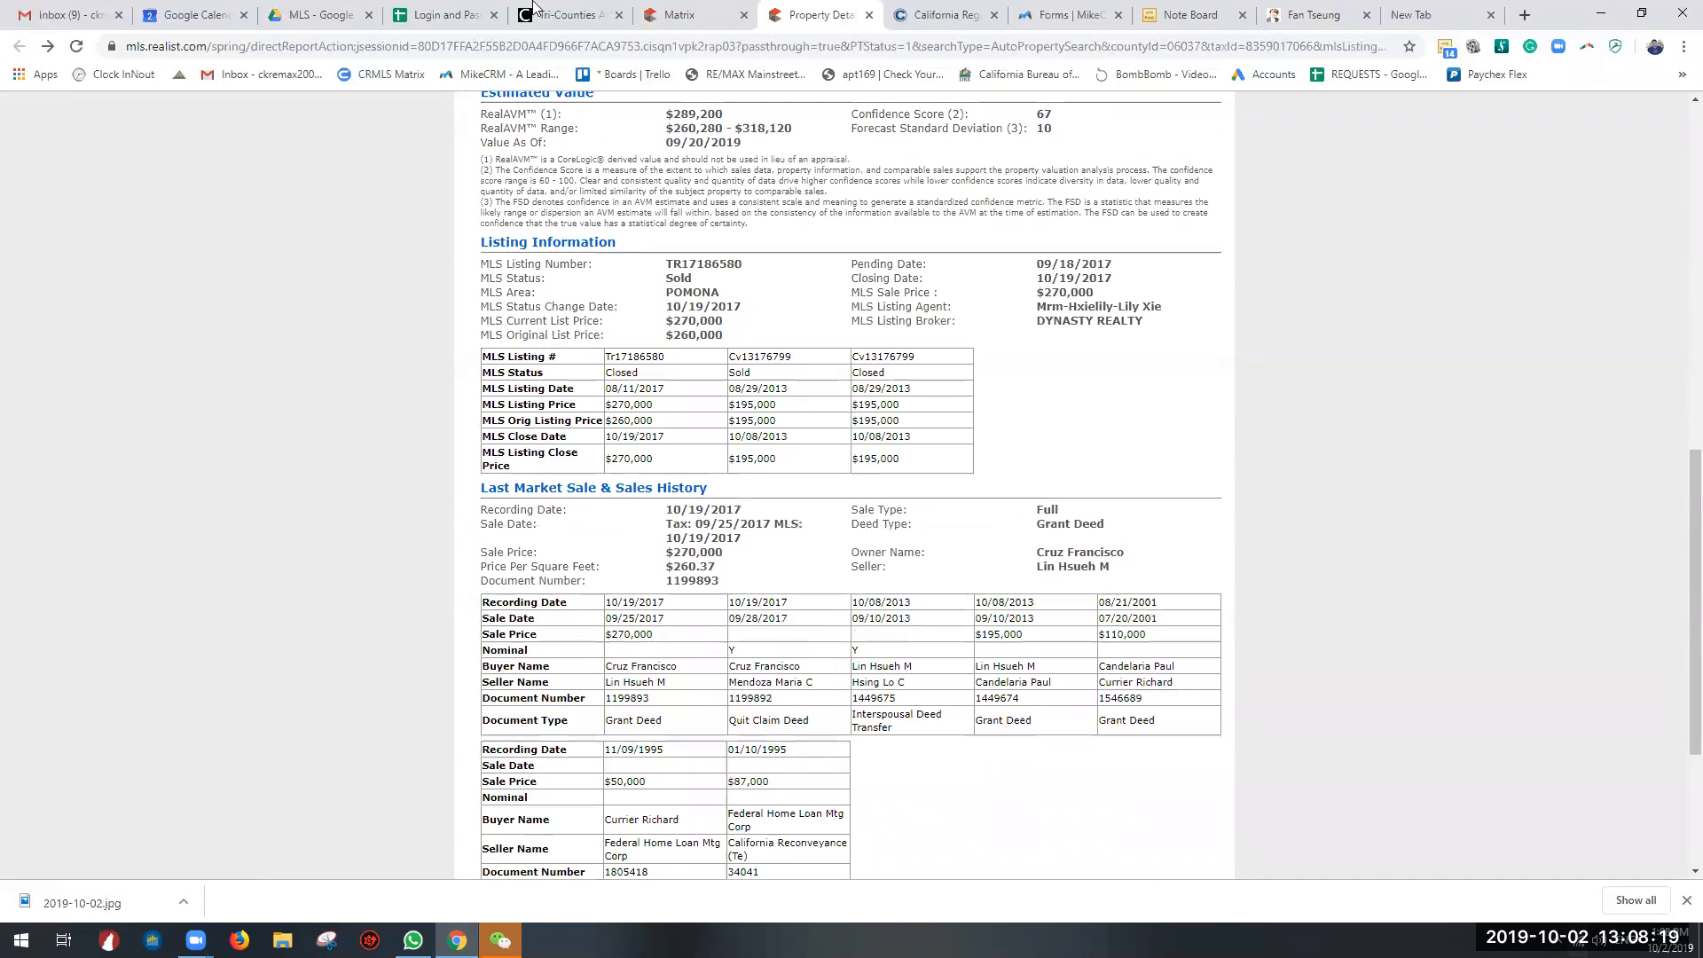
pyautogui.click(330, 14)
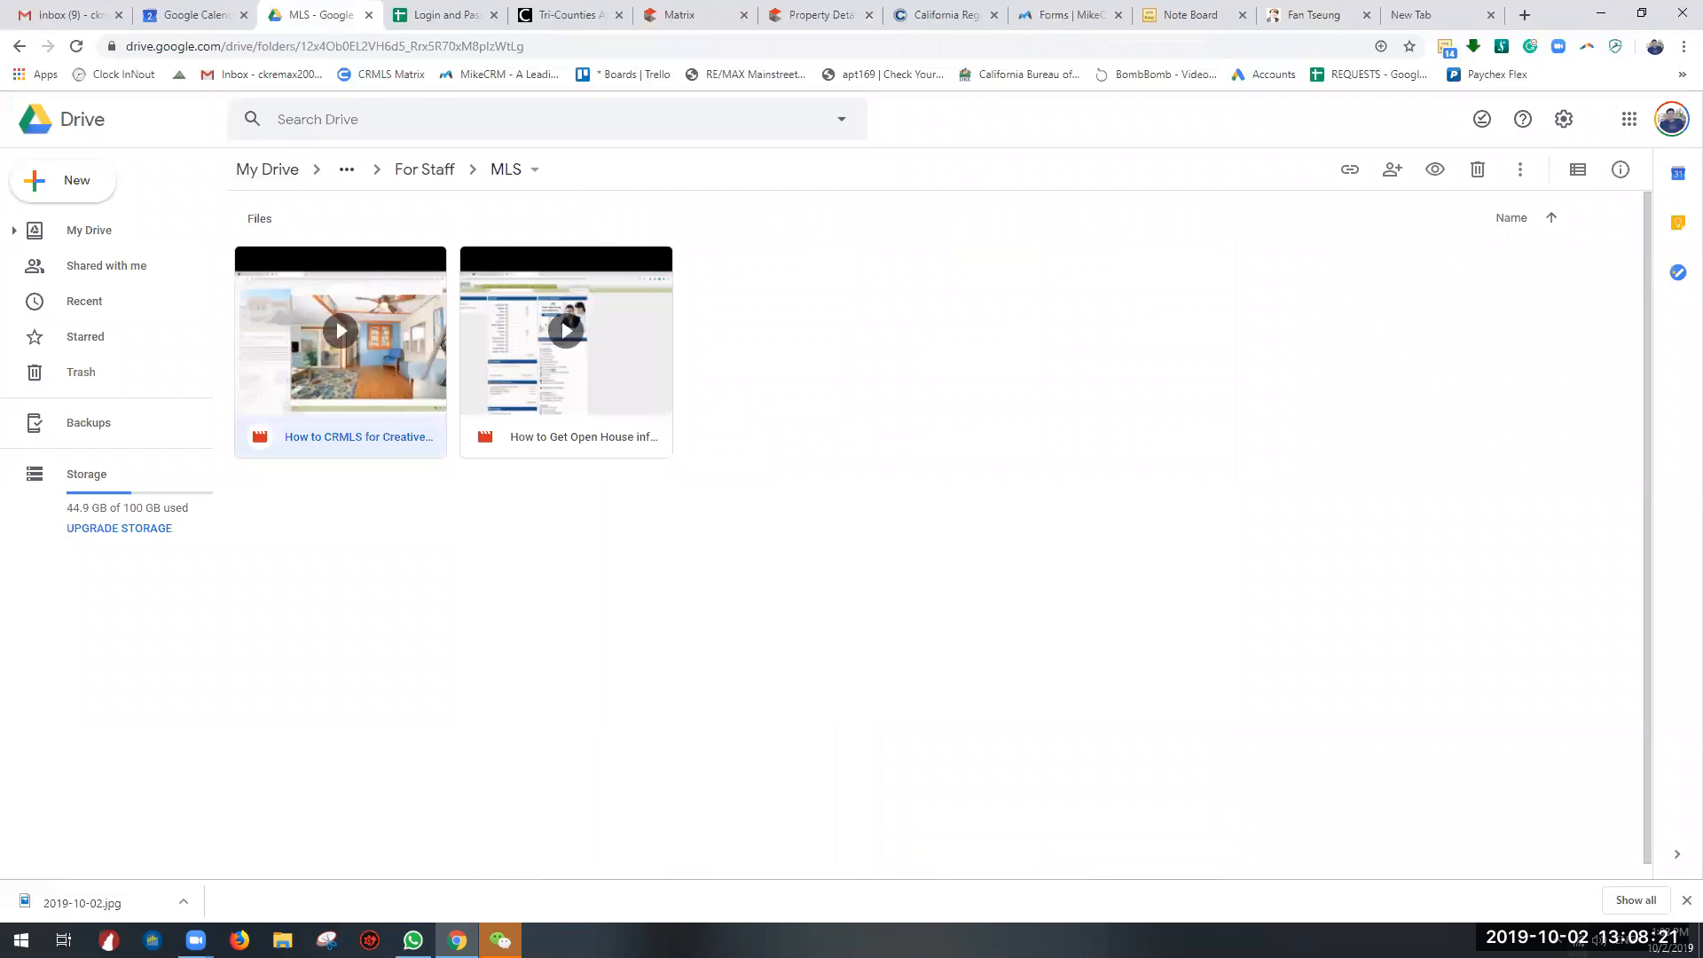